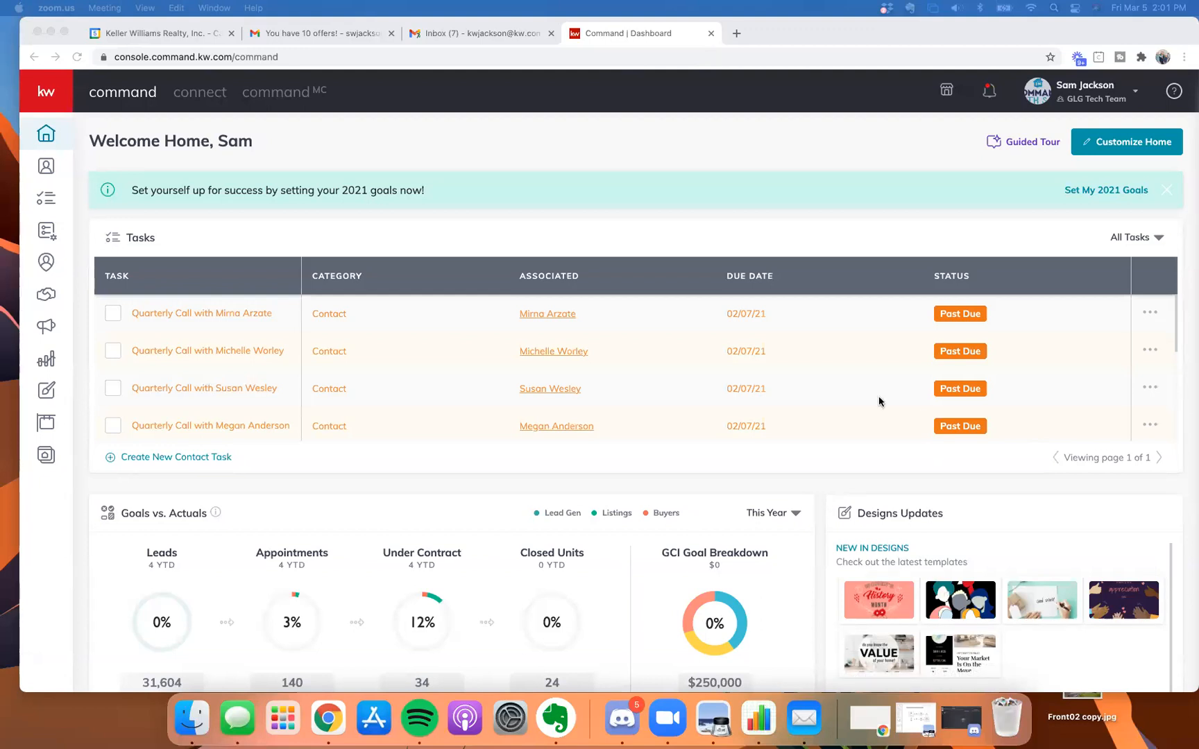
Go to the Opportunities pipeline and open the active listing opportunity in the Negotiations stage.
{"action": "left_click", "coordinate": [702, 209]}
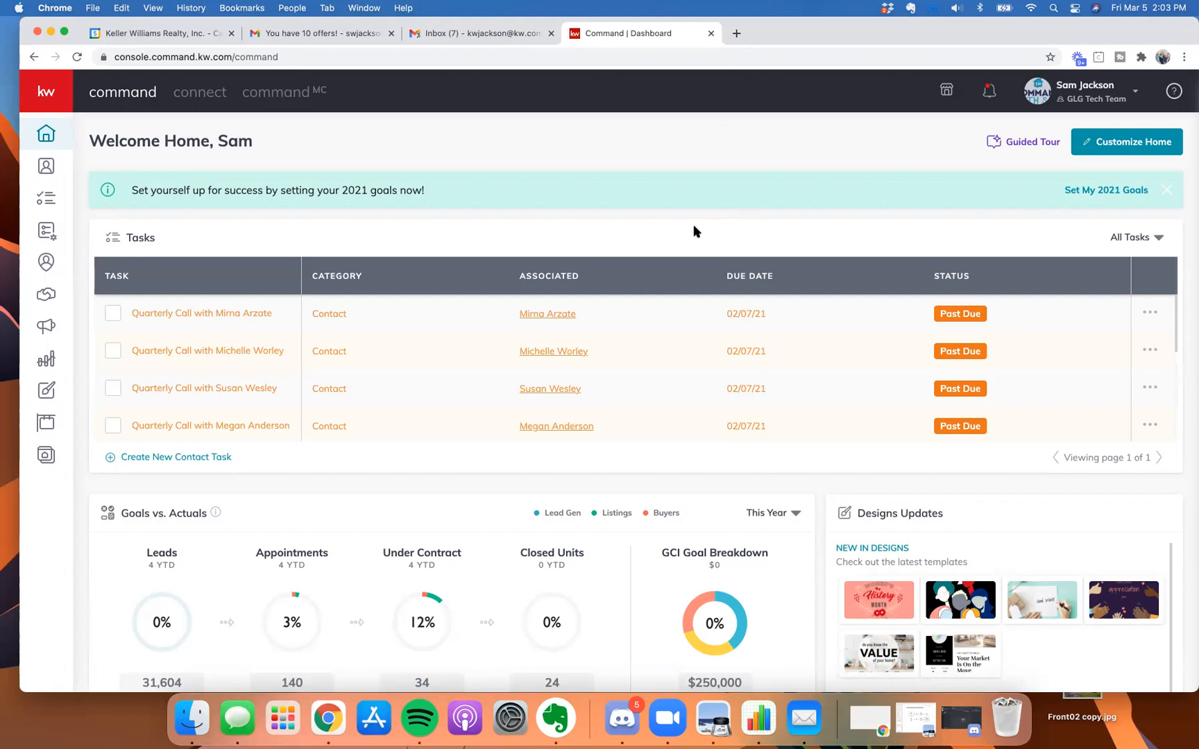
{"action": "left_click", "coordinate": [48, 297]}
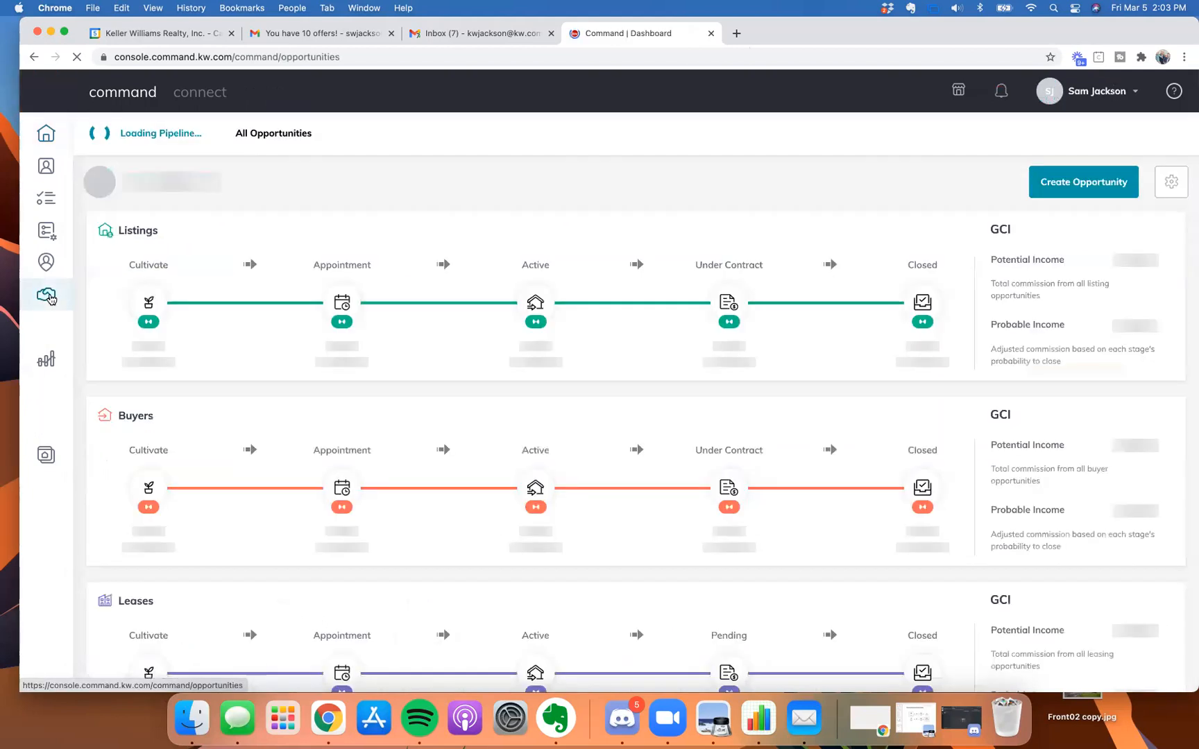
{"action": "left_click", "coordinate": [1081, 183]}
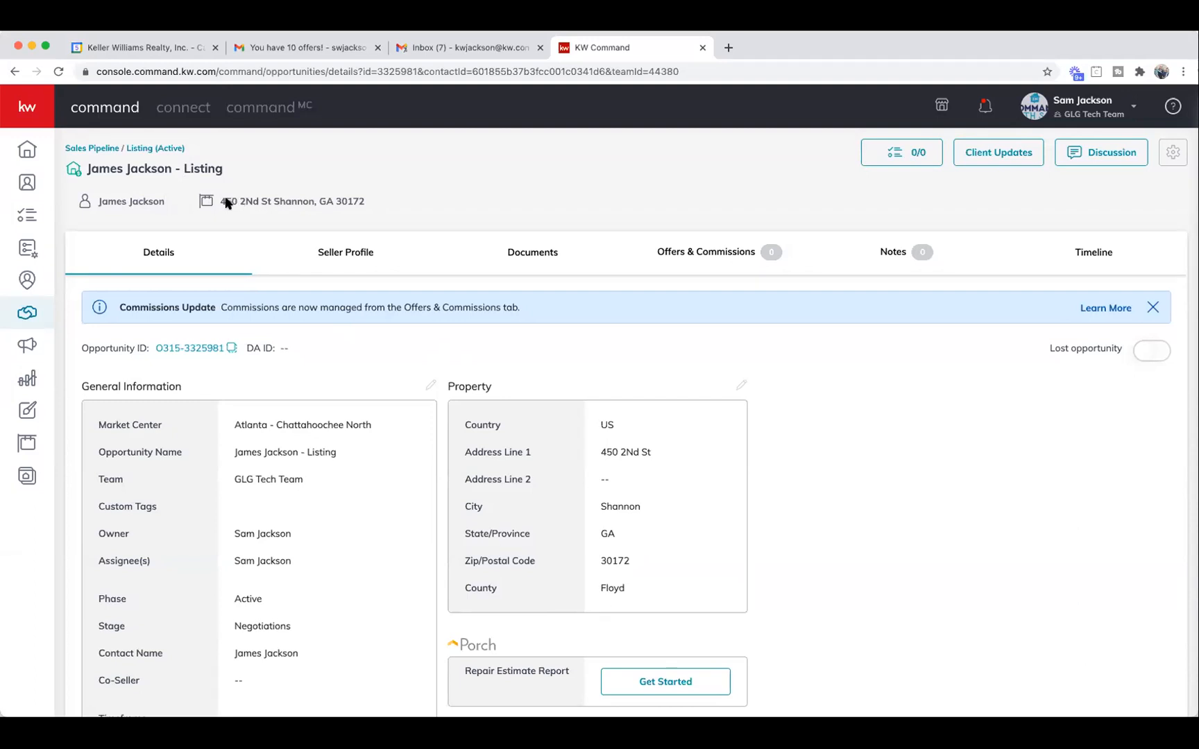
Remove the currently attached property from the listing opportunity.
{"action": "left_click", "coordinate": [243, 203]}
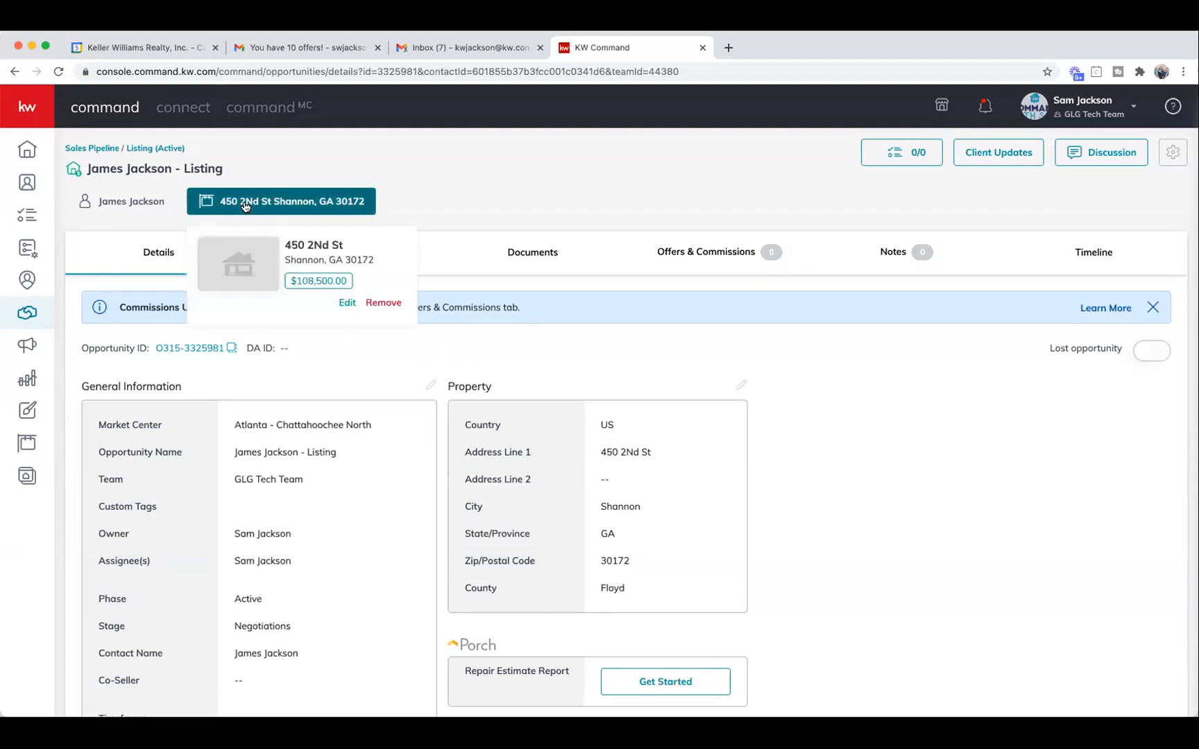
{"action": "left_click", "coordinate": [383, 302]}
{"action": "left_click", "coordinate": [638, 446]}
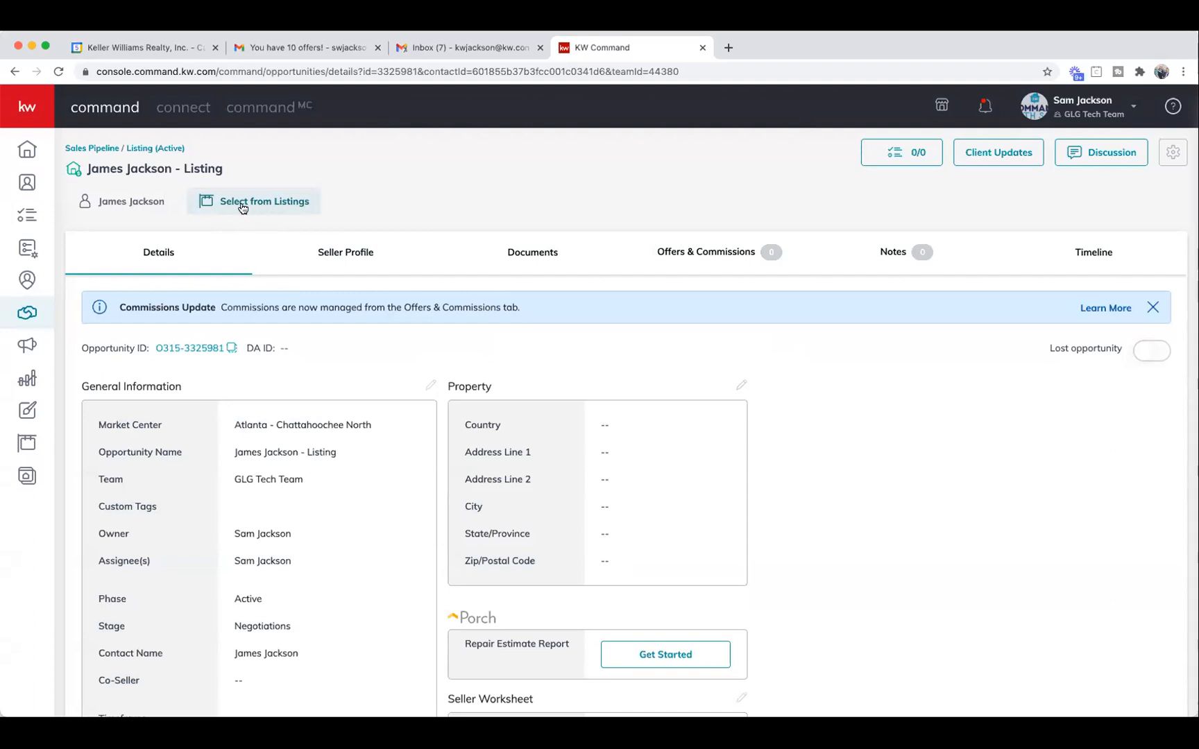
Clear the listing address search and set the filter to show All Listings.
{"action": "left_click", "coordinate": [243, 207]}
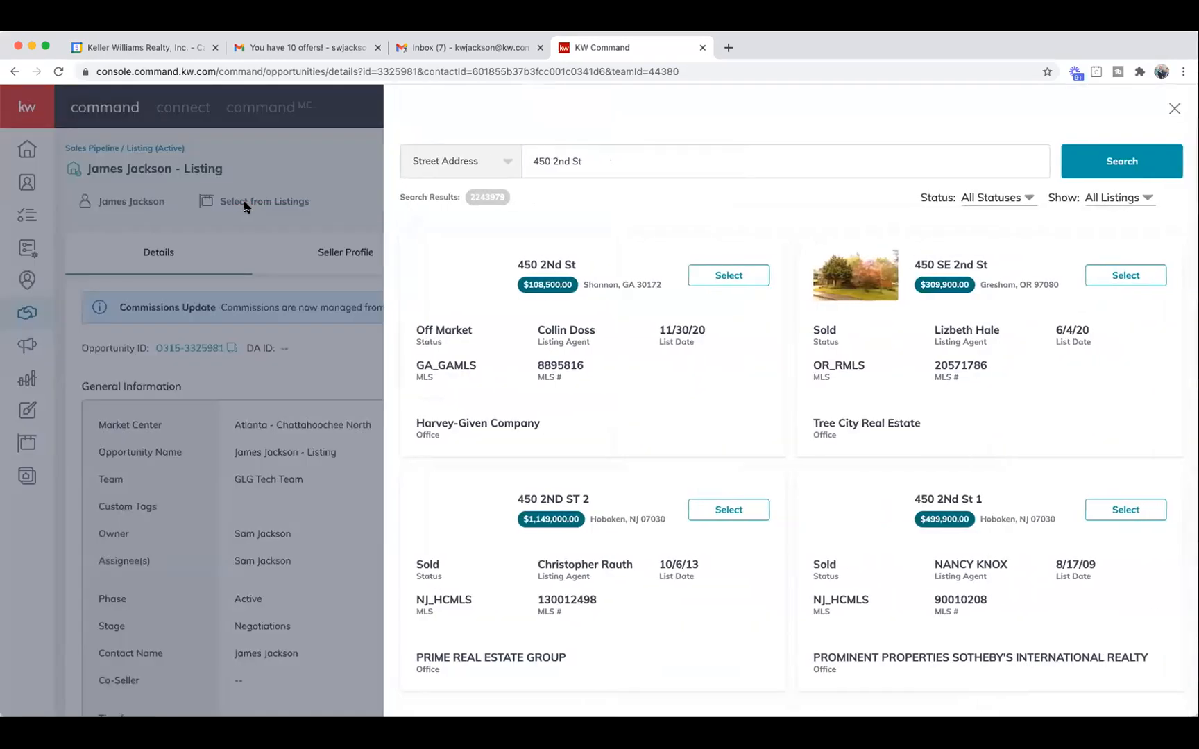
{"action": "triple_click", "coordinate": [640, 160]}
{"action": "key", "text": "BackSpace"}
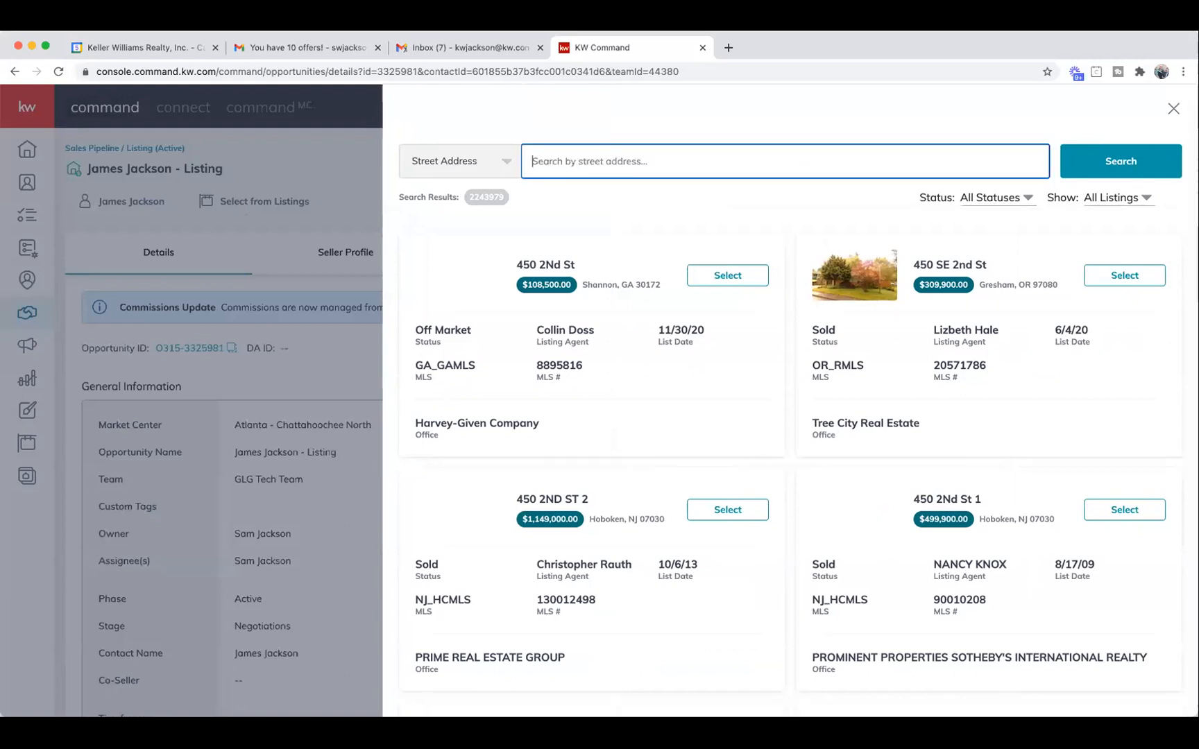
{"action": "left_click", "coordinate": [1134, 199]}
{"action": "left_click", "coordinate": [1130, 251]}
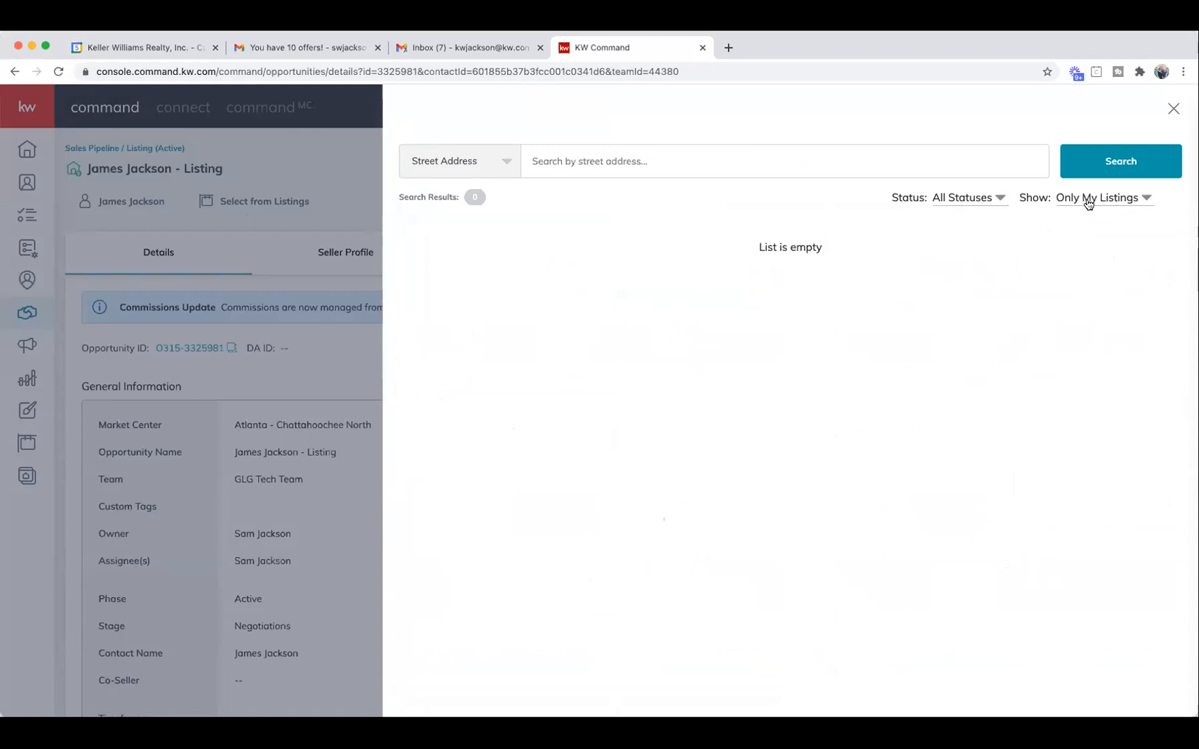
{"action": "left_click", "coordinate": [1088, 201]}
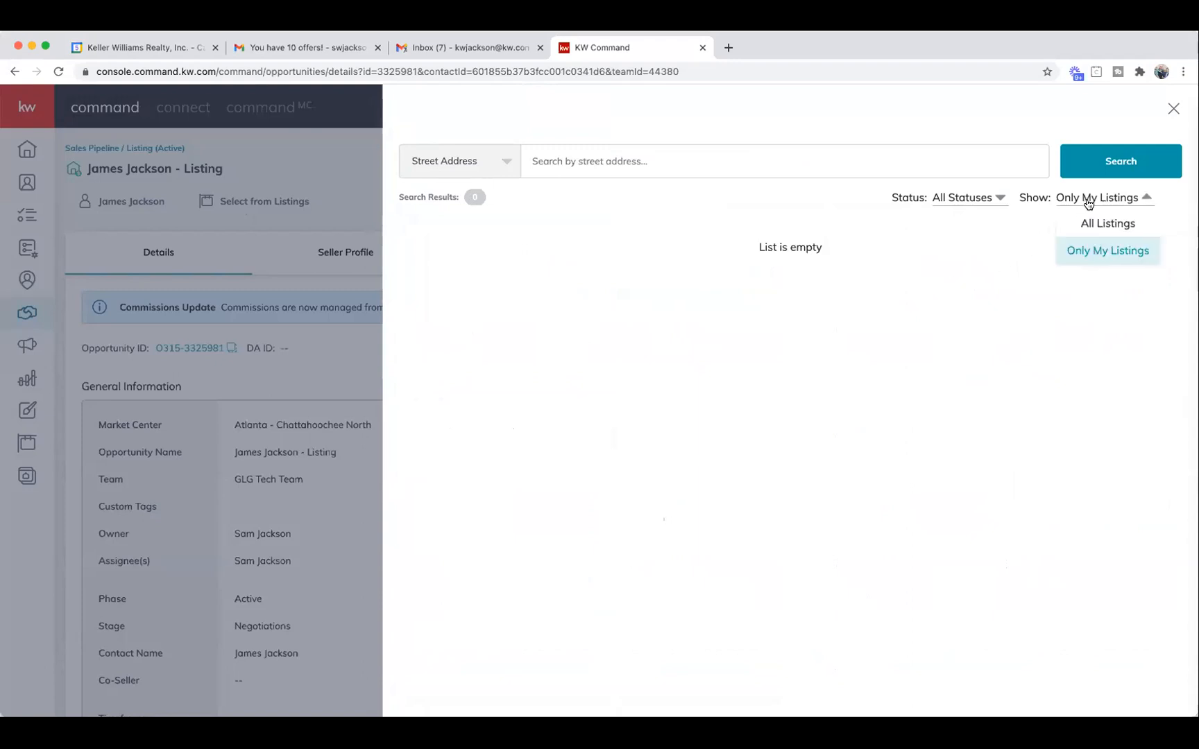
{"action": "left_click", "coordinate": [1088, 226]}
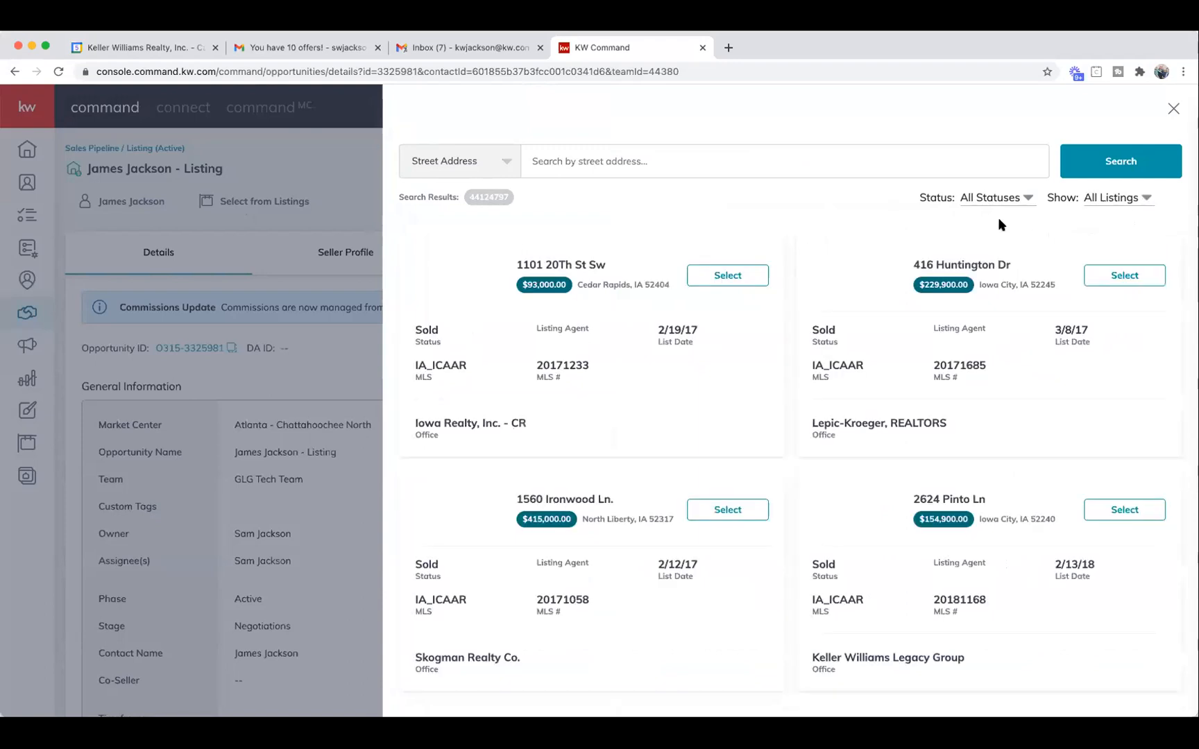
Search for the 450 street address and attach the Shannon, GA listing.
{"action": "left_click", "coordinate": [741, 172]}
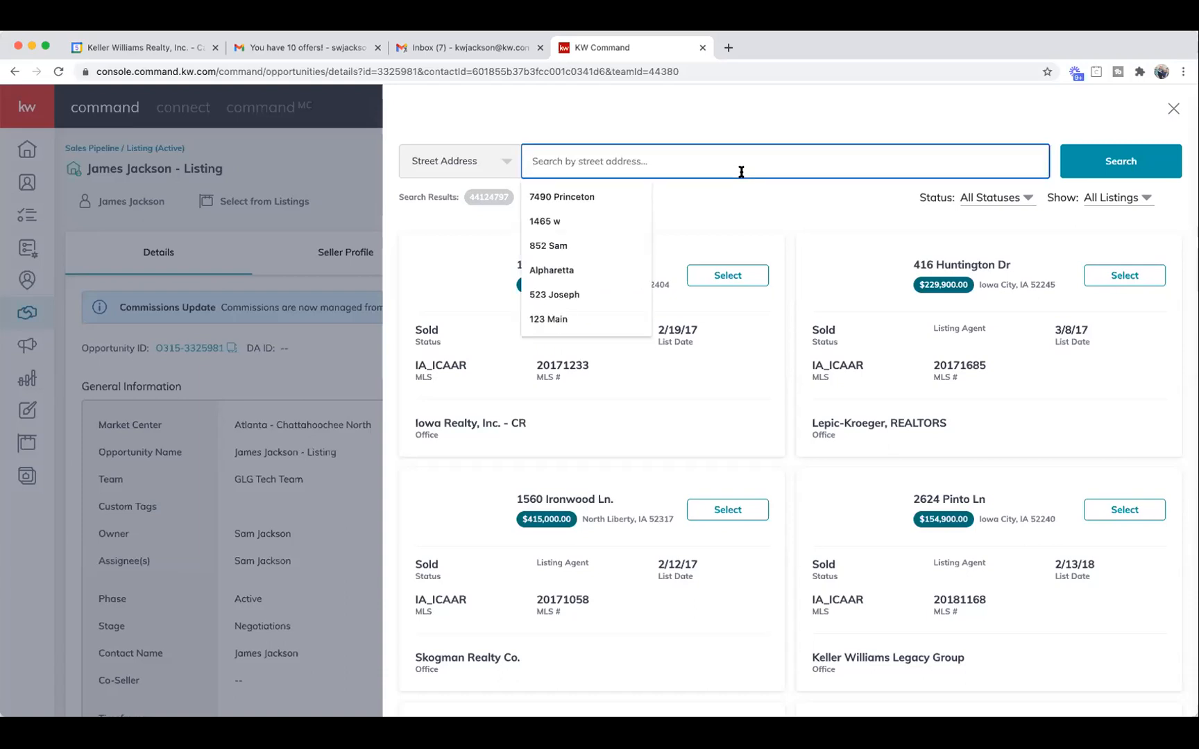
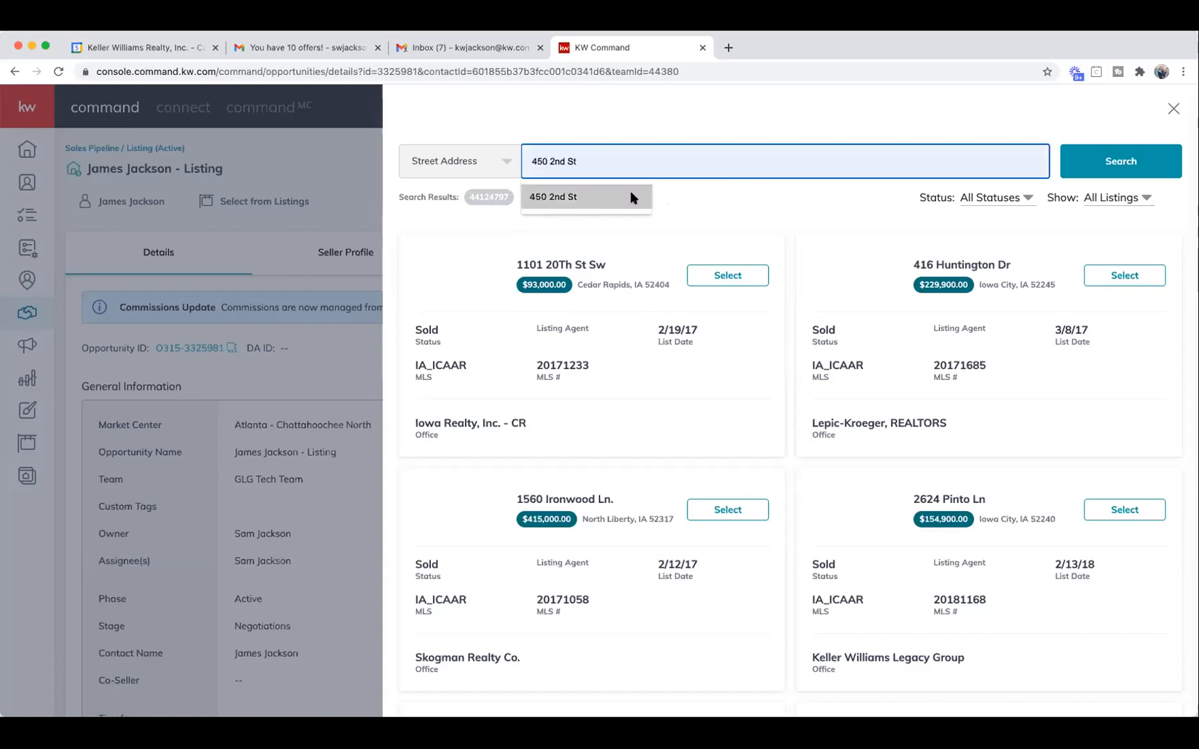
{"action": "left_click", "coordinate": [631, 192]}
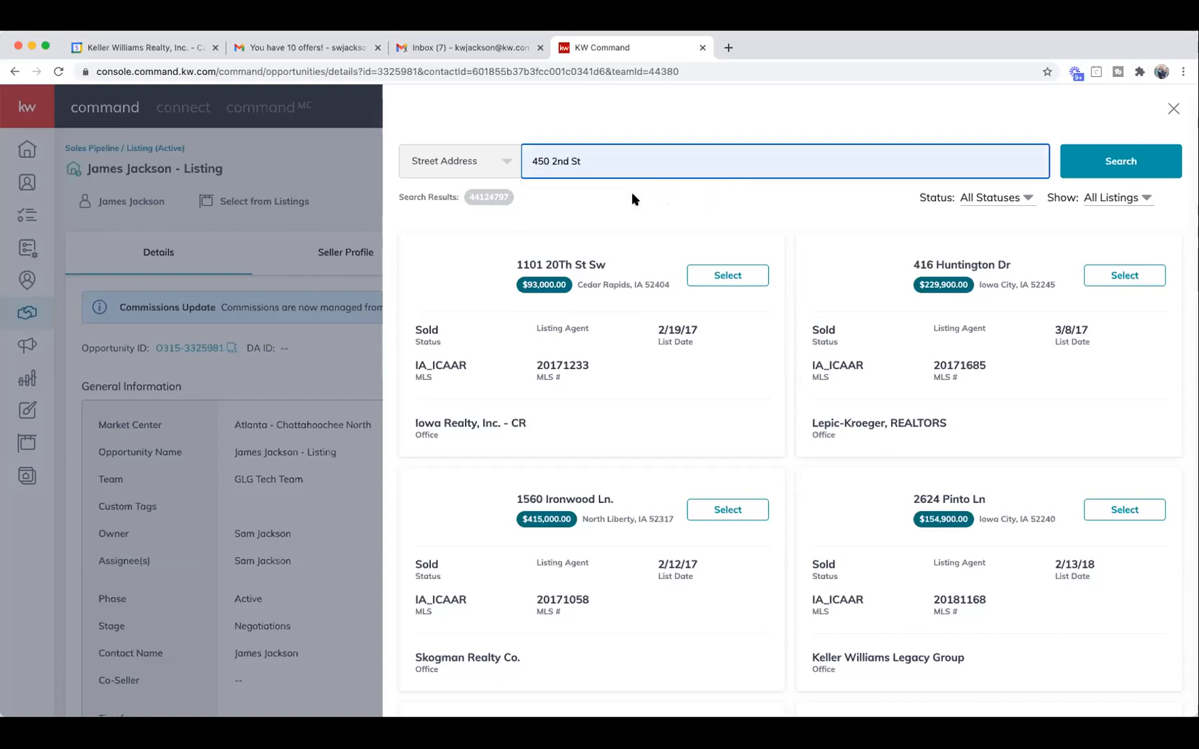
{"action": "left_click", "coordinate": [1117, 160]}
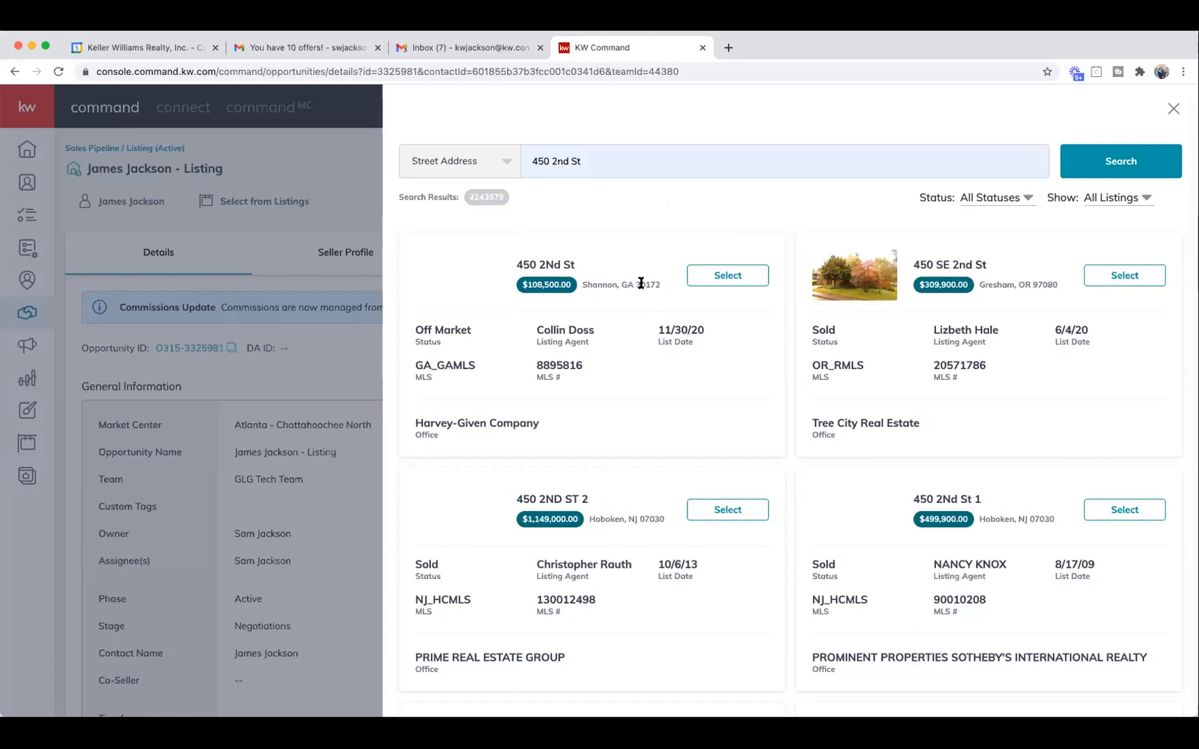
{"action": "left_click", "coordinate": [728, 276]}
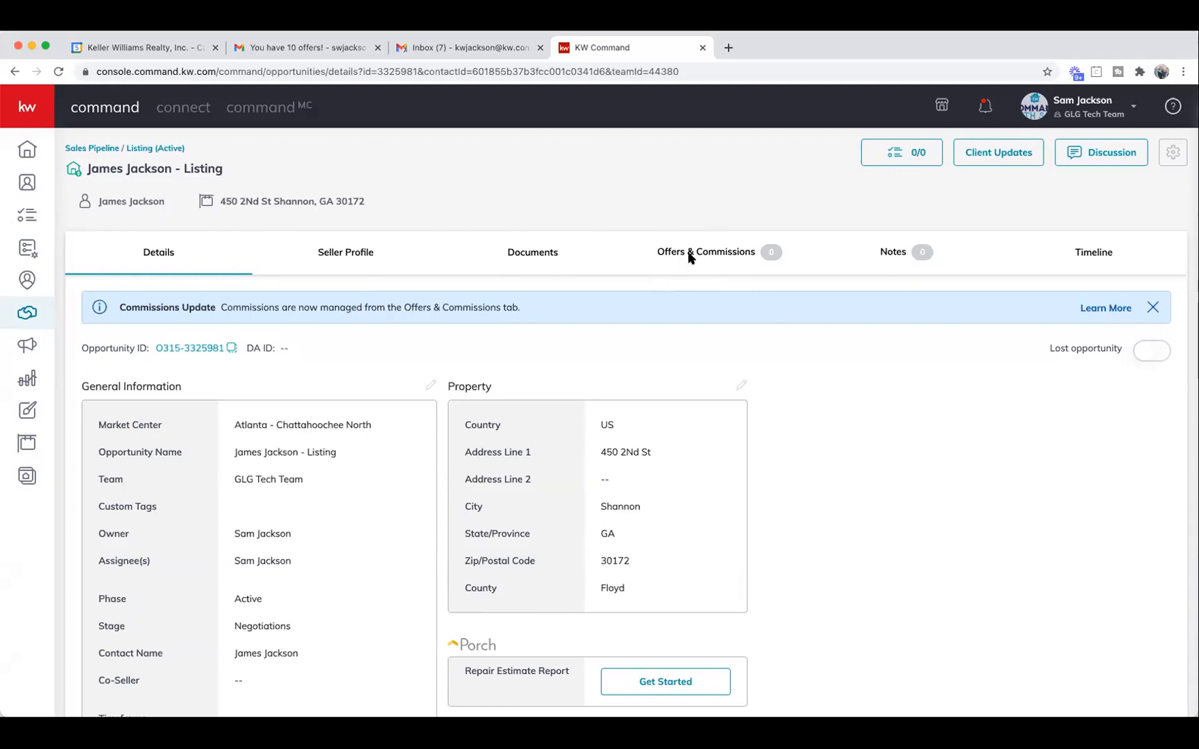
Switch to the listing's Offers & Commissions tab, which shows zero offers.
{"action": "scroll", "coordinate": [688, 257], "scroll_direction": "down", "scroll_amount": 1}
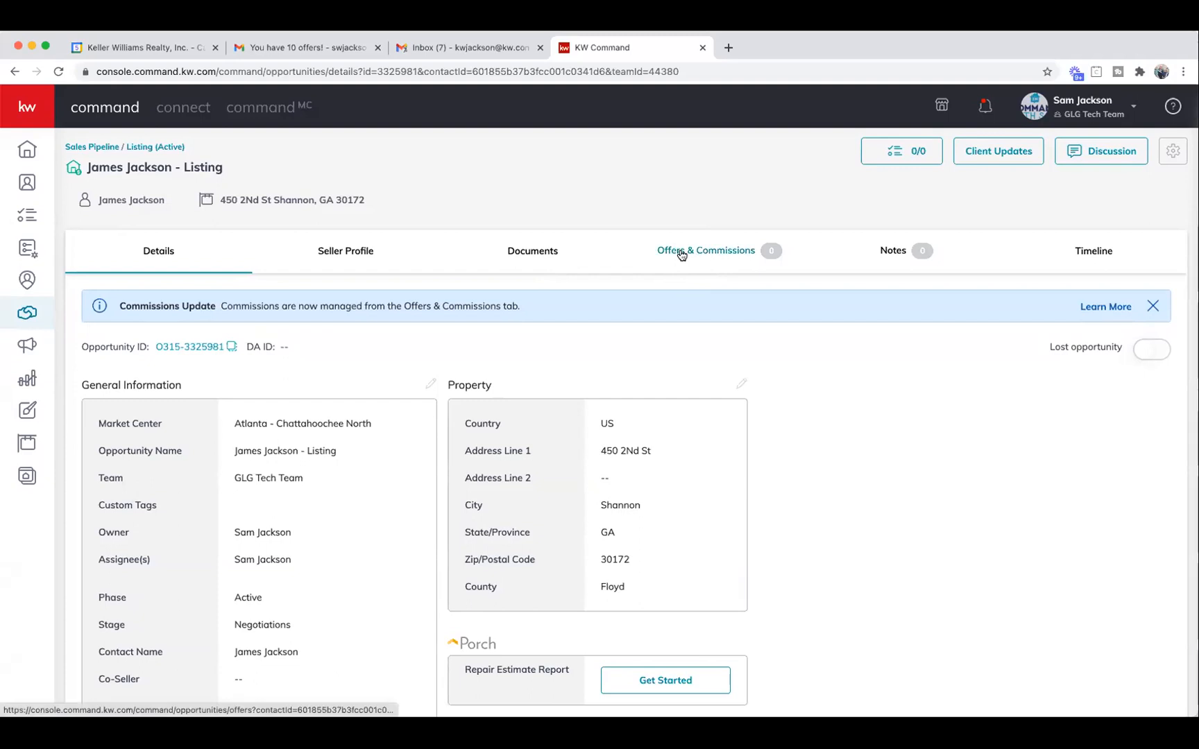
{"action": "left_click", "coordinate": [684, 254]}
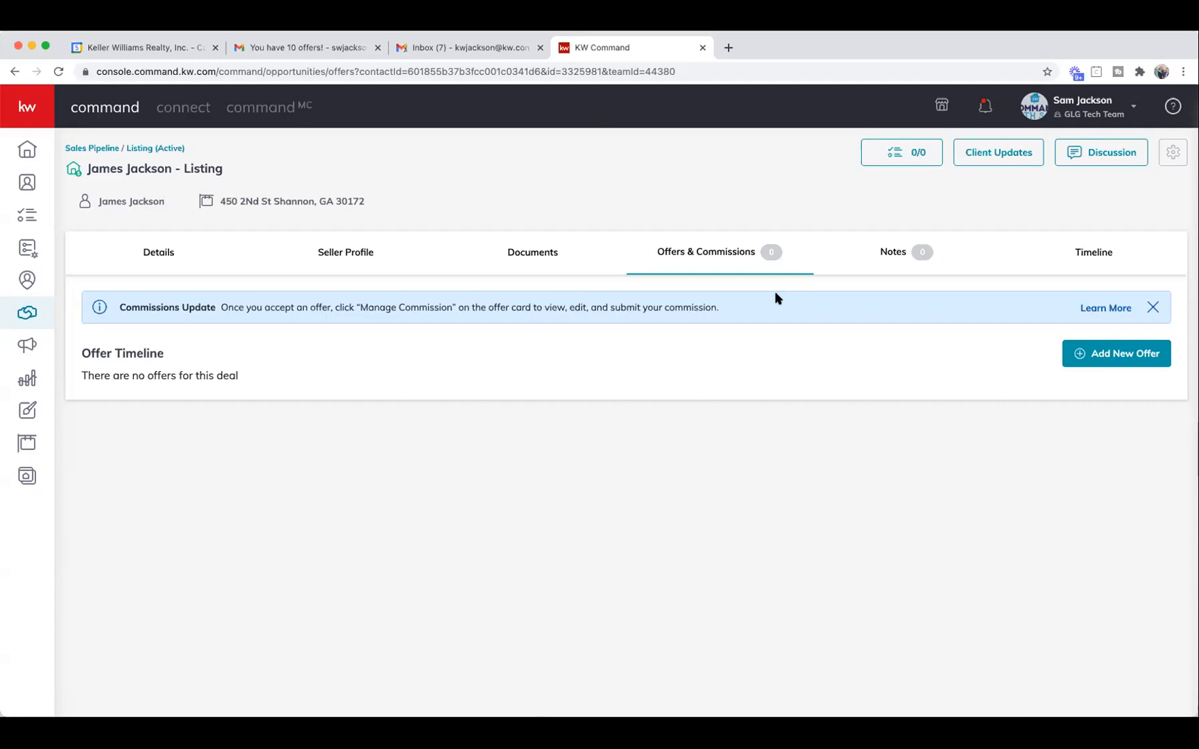
Add a new offer from the Offer Timeline, bringing up the 'Initial Offer' version prompt.
{"action": "left_click", "coordinate": [1108, 356]}
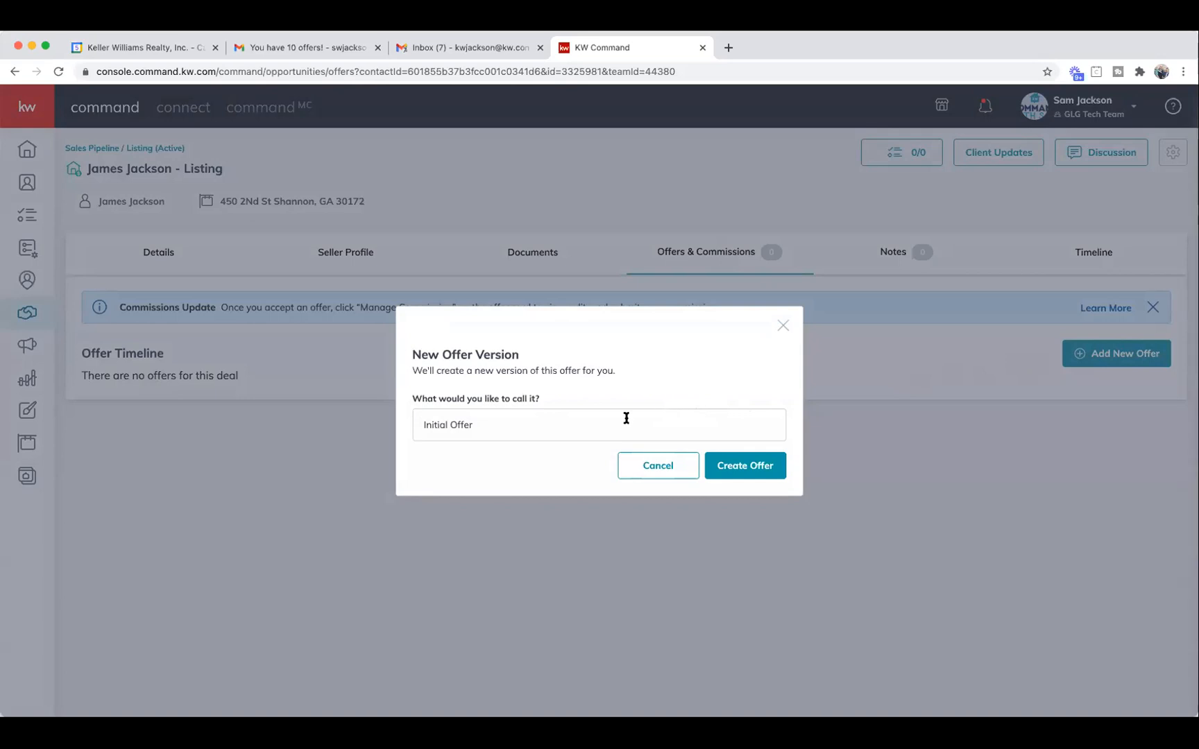
Rename the new offer version to 'Offer A' and create it.
{"action": "left_click", "coordinate": [606, 426]}
{"action": "type", "text": "O"}
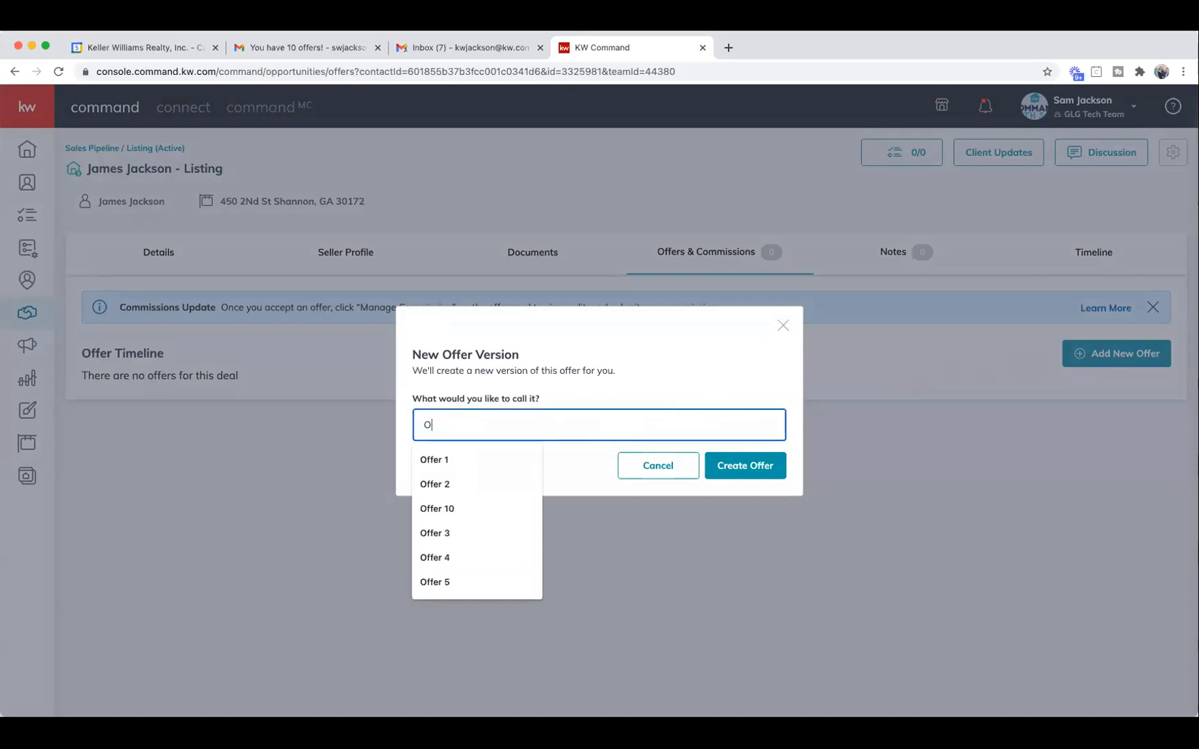
{"action": "type", "text": "ffer 1"}
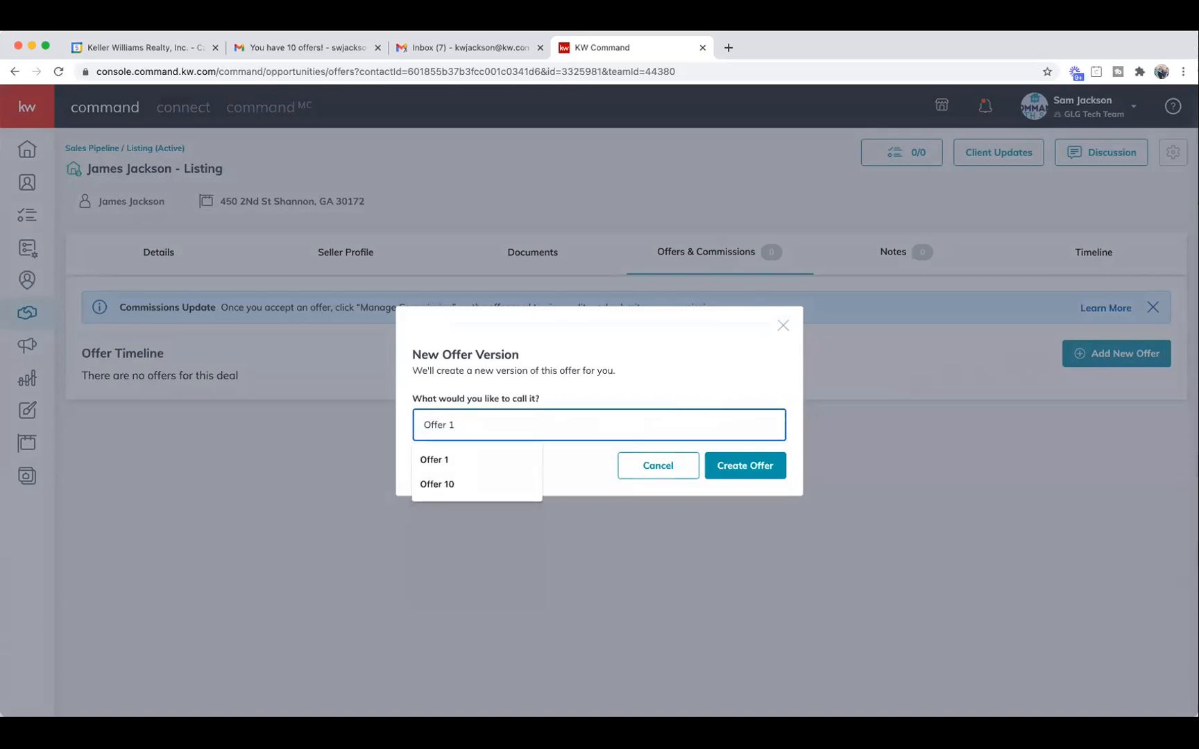
{"action": "key", "text": "BackSpace"}
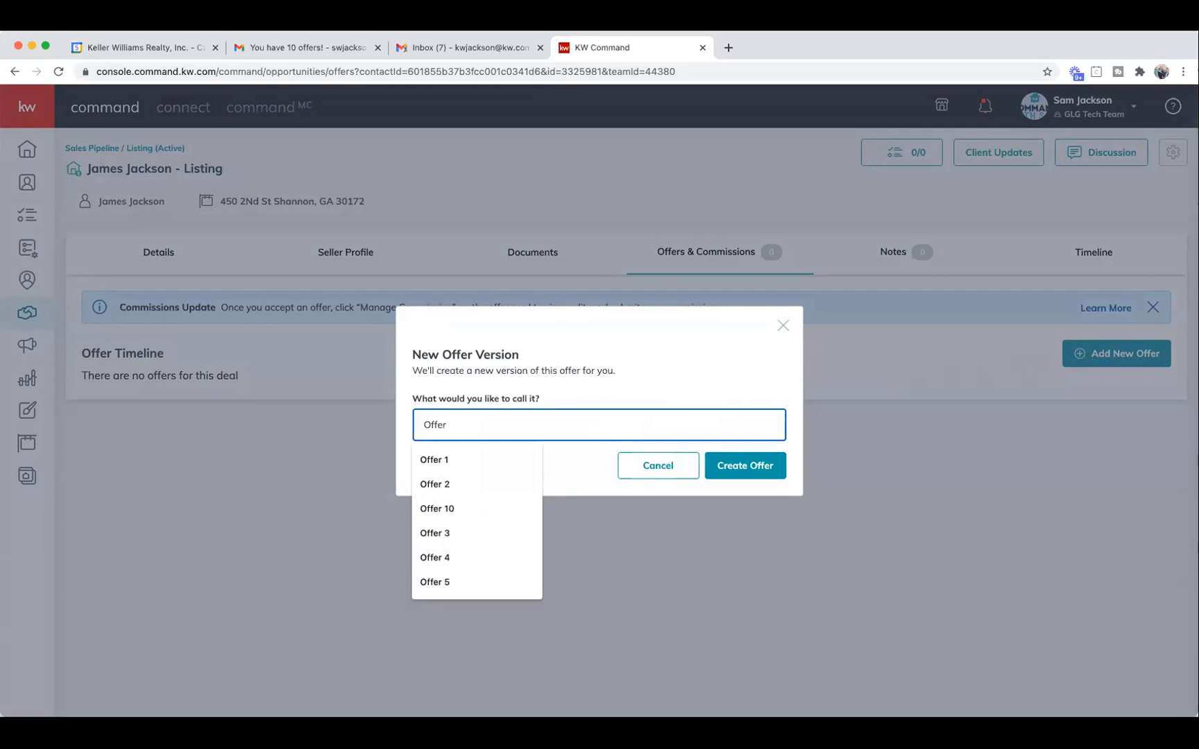
{"action": "type", "text": "A"}
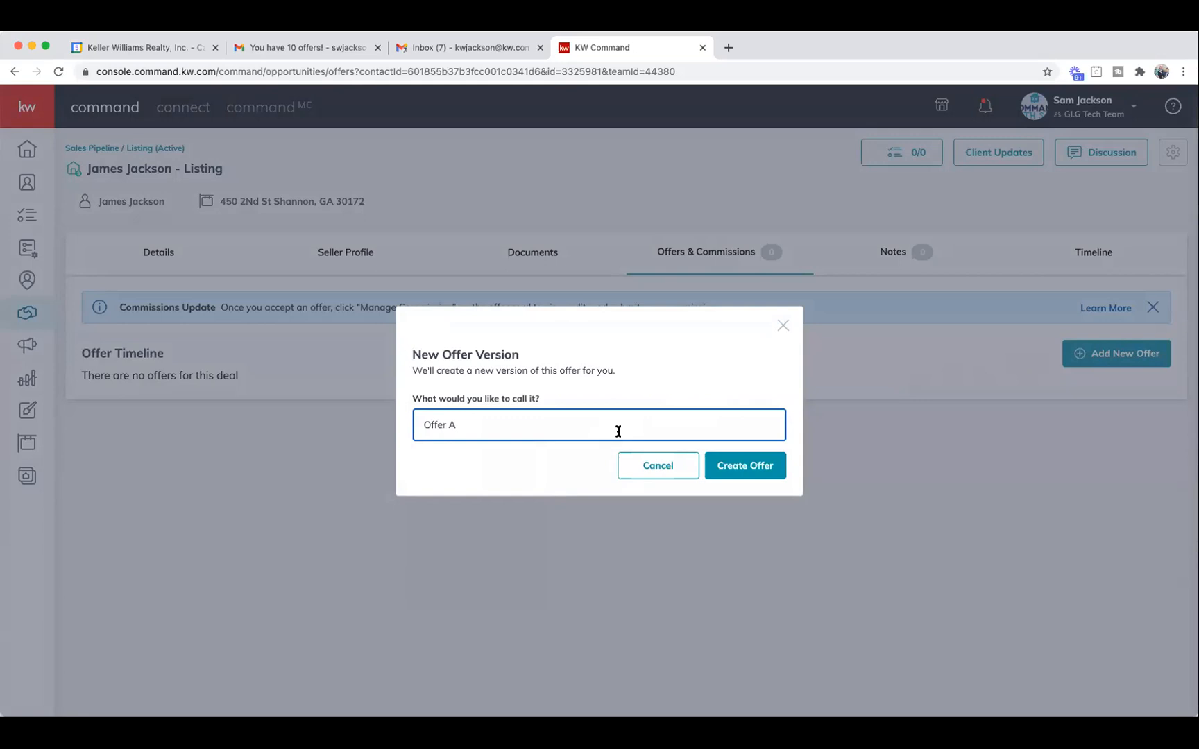
{"action": "left_click", "coordinate": [738, 472]}
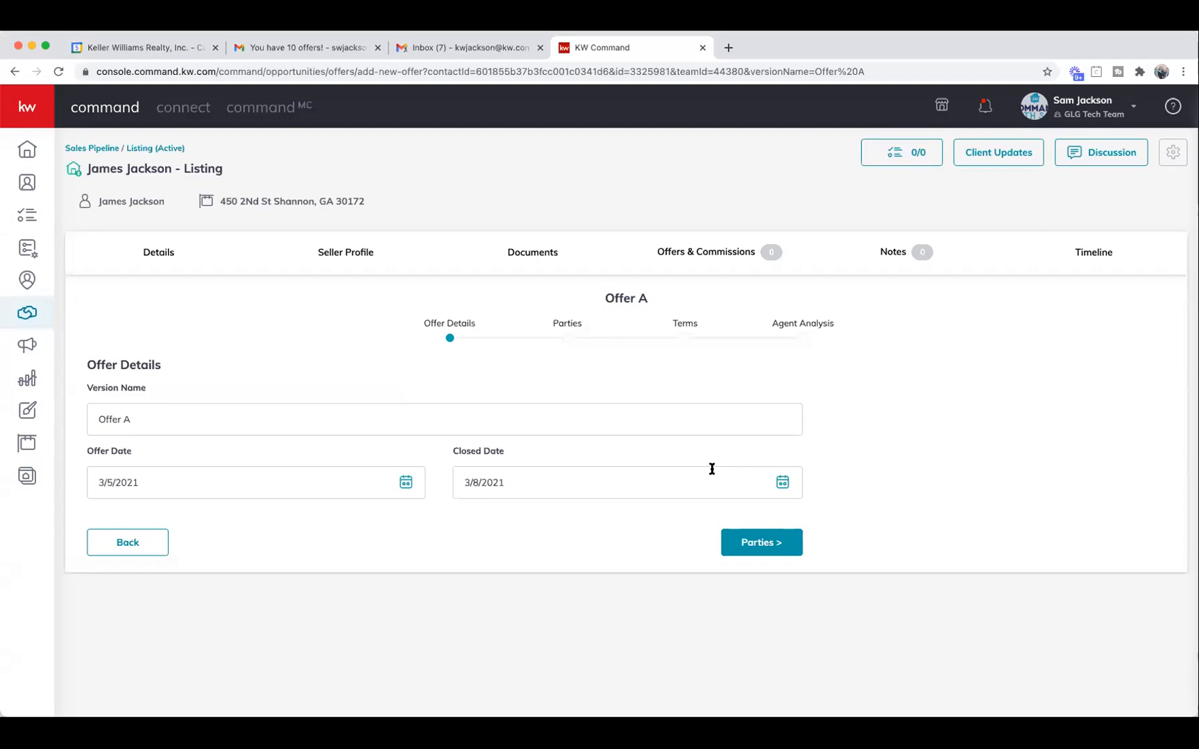
Set Offer A's closed date to 5/3/2021 and proceed to the Parties step.
{"action": "double_click", "coordinate": [147, 483]}
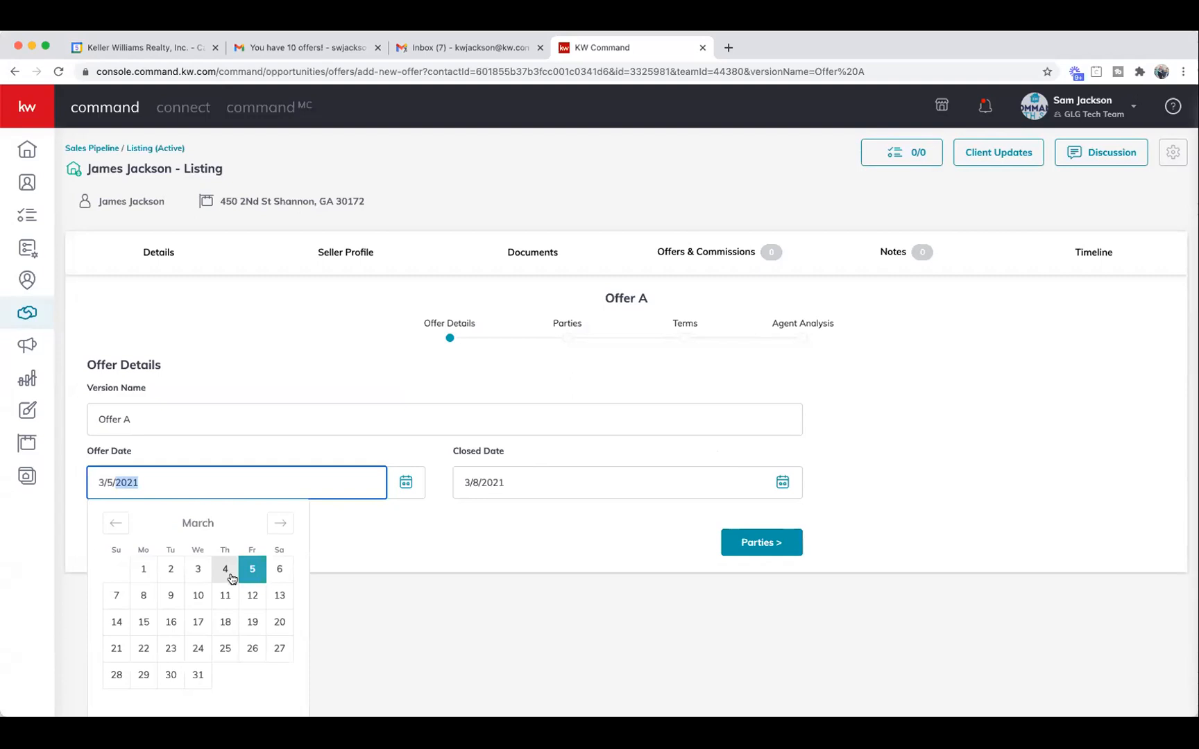
{"action": "left_click", "coordinate": [350, 552]}
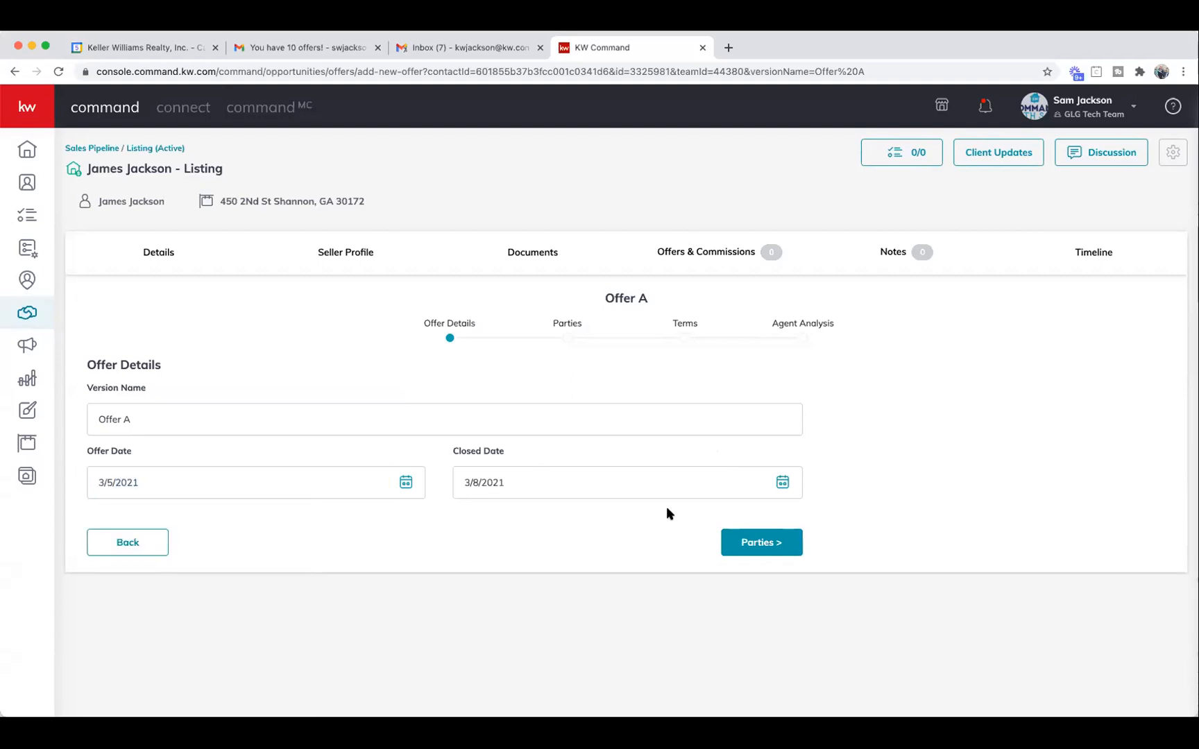
{"action": "left_click", "coordinate": [752, 490]}
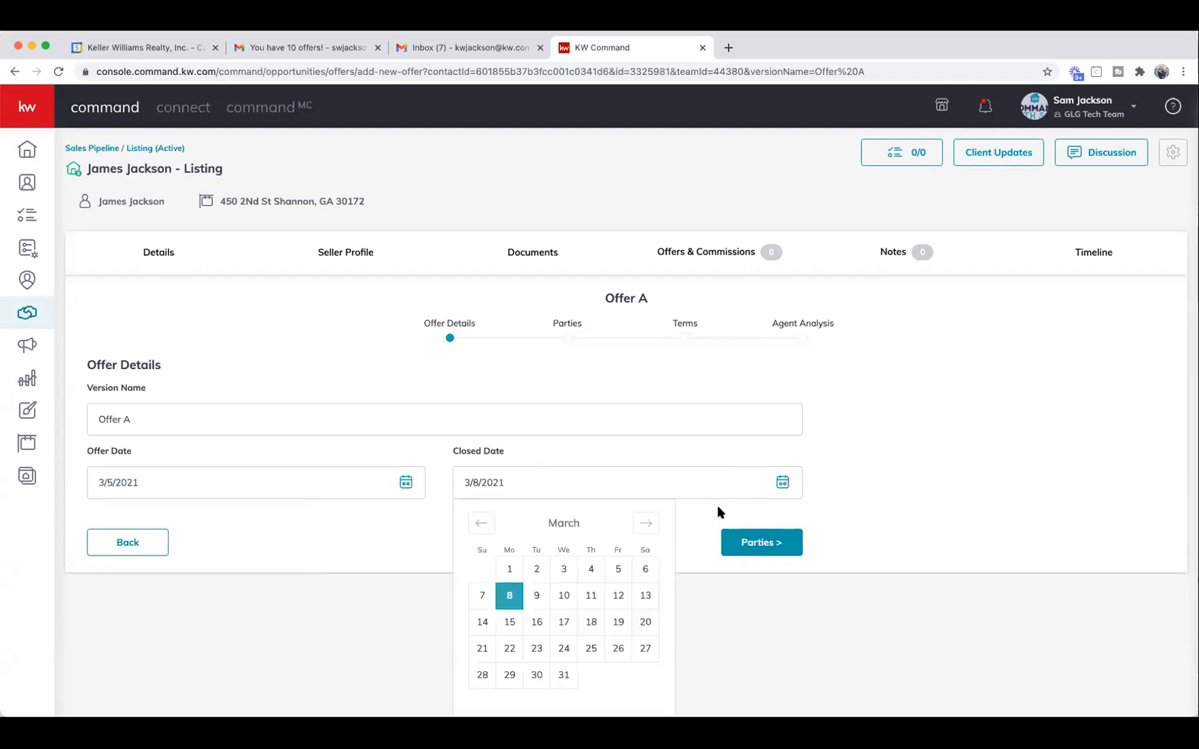
{"action": "left_click", "coordinate": [639, 531]}
{"action": "left_click", "coordinate": [638, 531]}
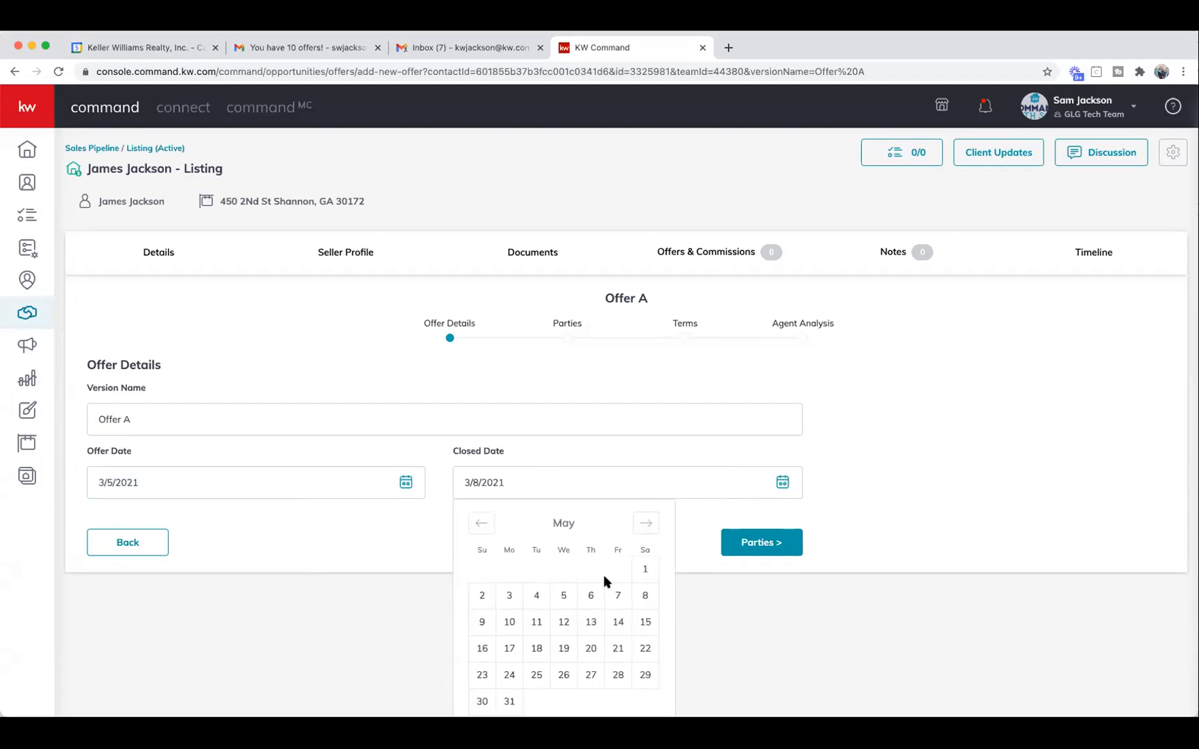
{"action": "left_click", "coordinate": [504, 597]}
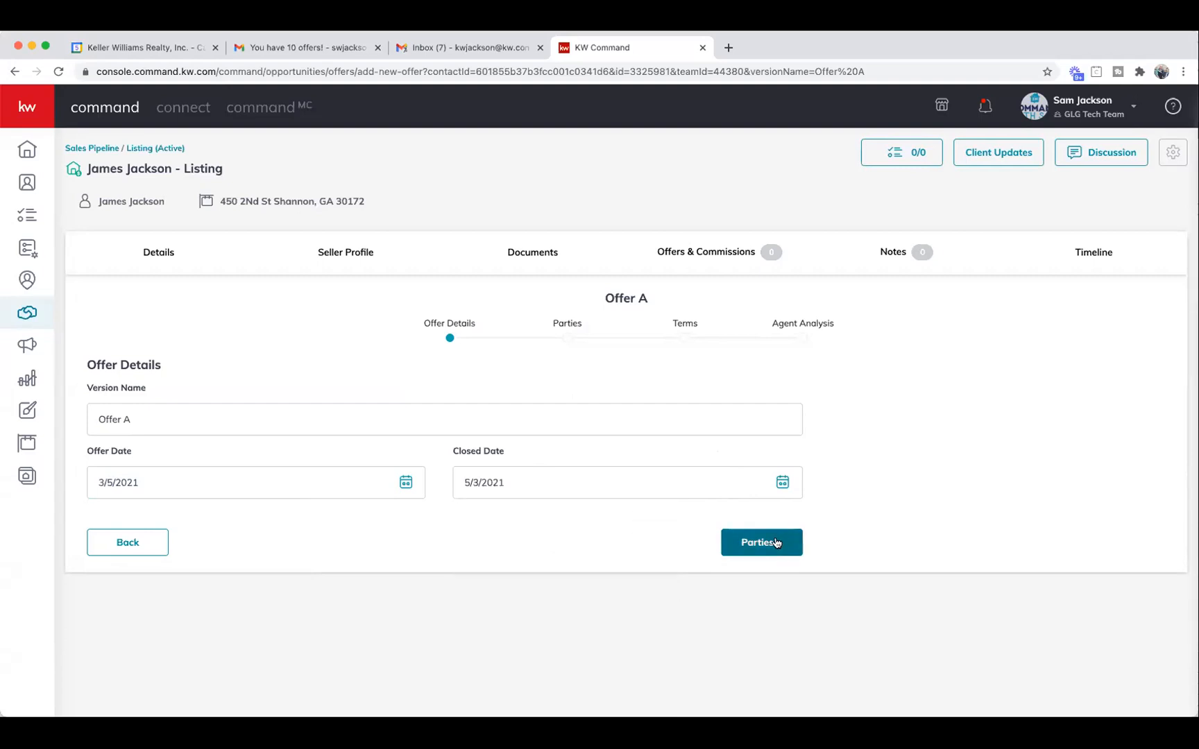
{"action": "left_click", "coordinate": [775, 542]}
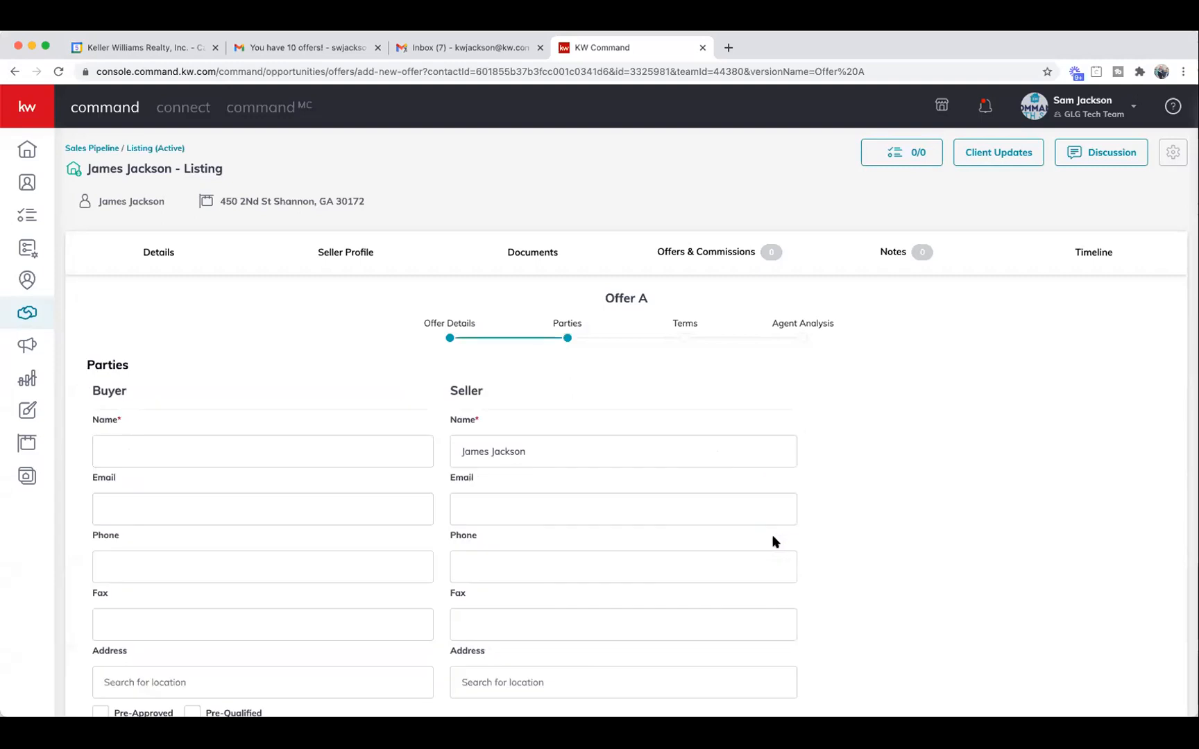
Enter 'Client A' as the buyer and mark them Pre-Approved and Pre-Qualified.
{"action": "left_click", "coordinate": [209, 448]}
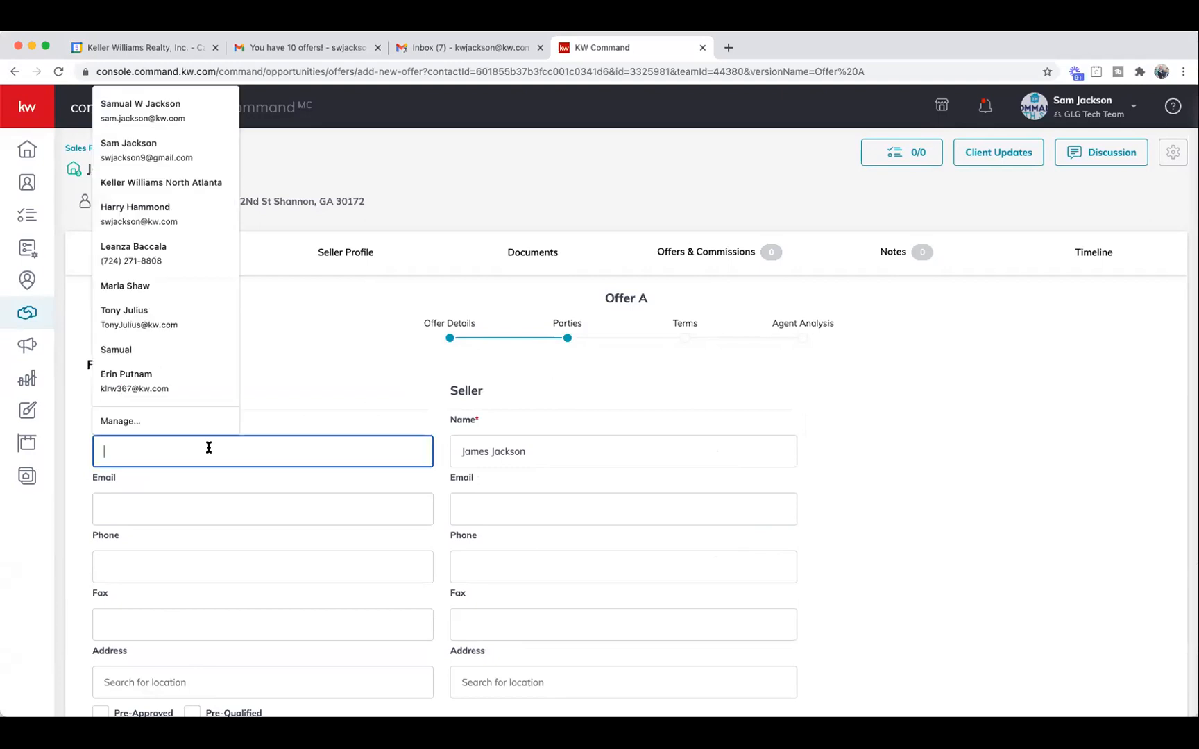
{"action": "type", "text": "O"}
{"action": "key", "text": "BackSpace"}
{"action": "type", "text": "Client "}
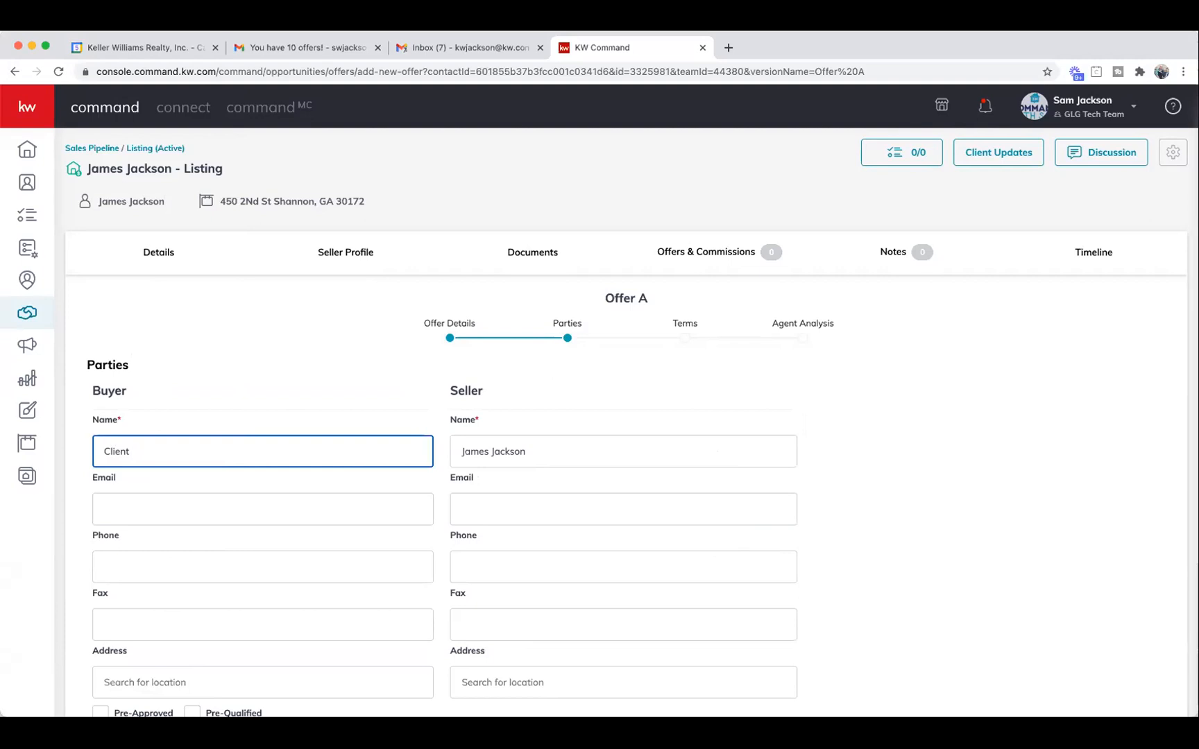
{"action": "type", "text": "A"}
{"action": "scroll", "coordinate": [212, 450], "scroll_direction": "down", "scroll_amount": 5}
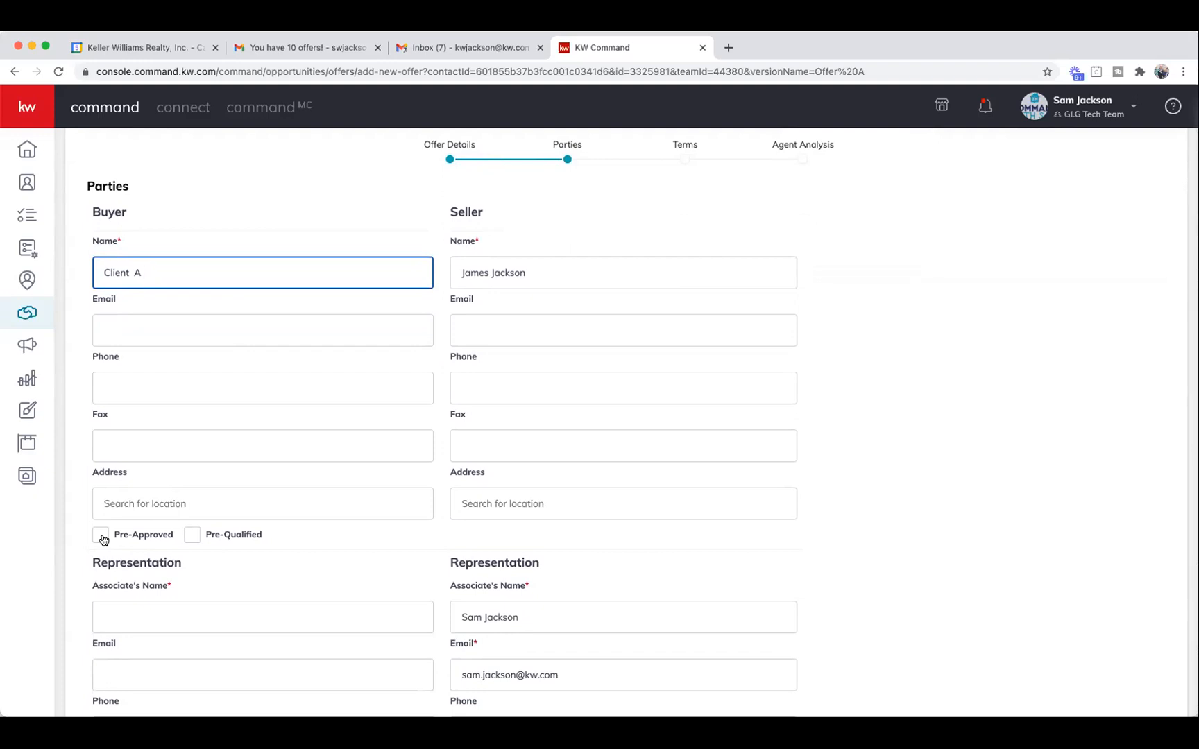
{"action": "left_click", "coordinate": [102, 537]}
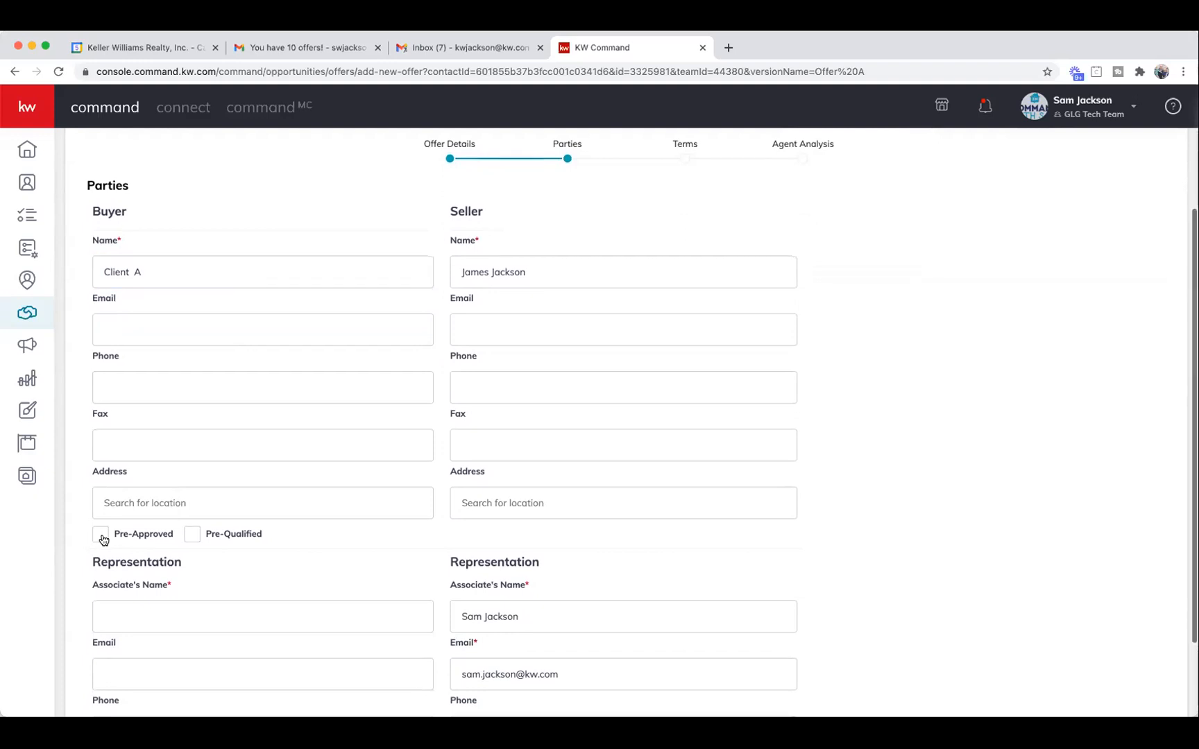
{"action": "left_click", "coordinate": [192, 536]}
Add 'Agent A' as the buyer's associate and continue to Terms.
{"action": "scroll", "coordinate": [179, 561], "scroll_direction": "down", "scroll_amount": 2}
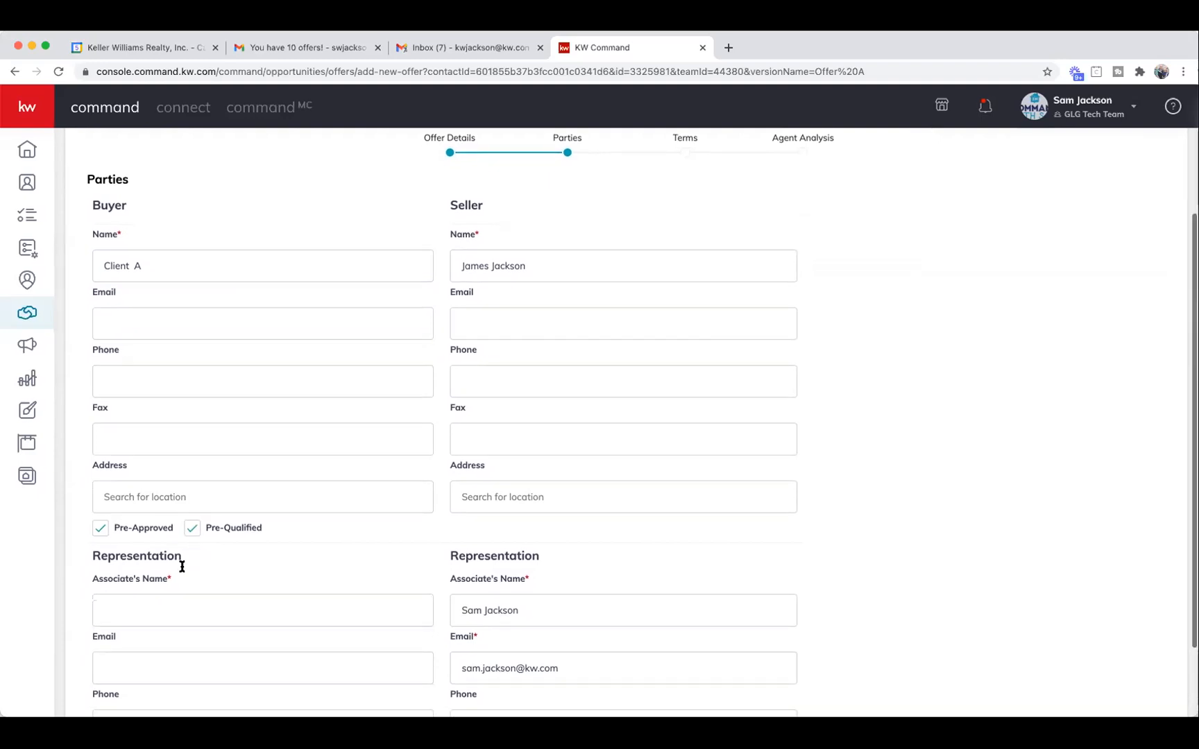
{"action": "left_click", "coordinate": [161, 560]}
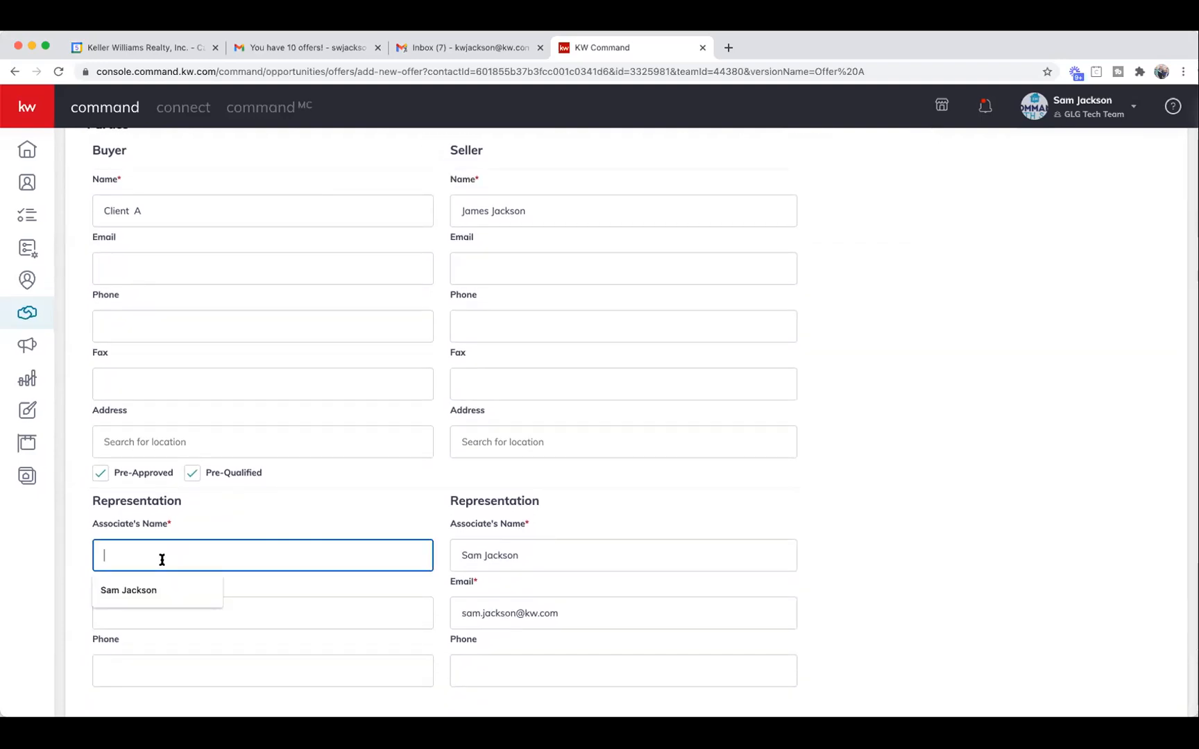
{"action": "type", "text": "Ag"}
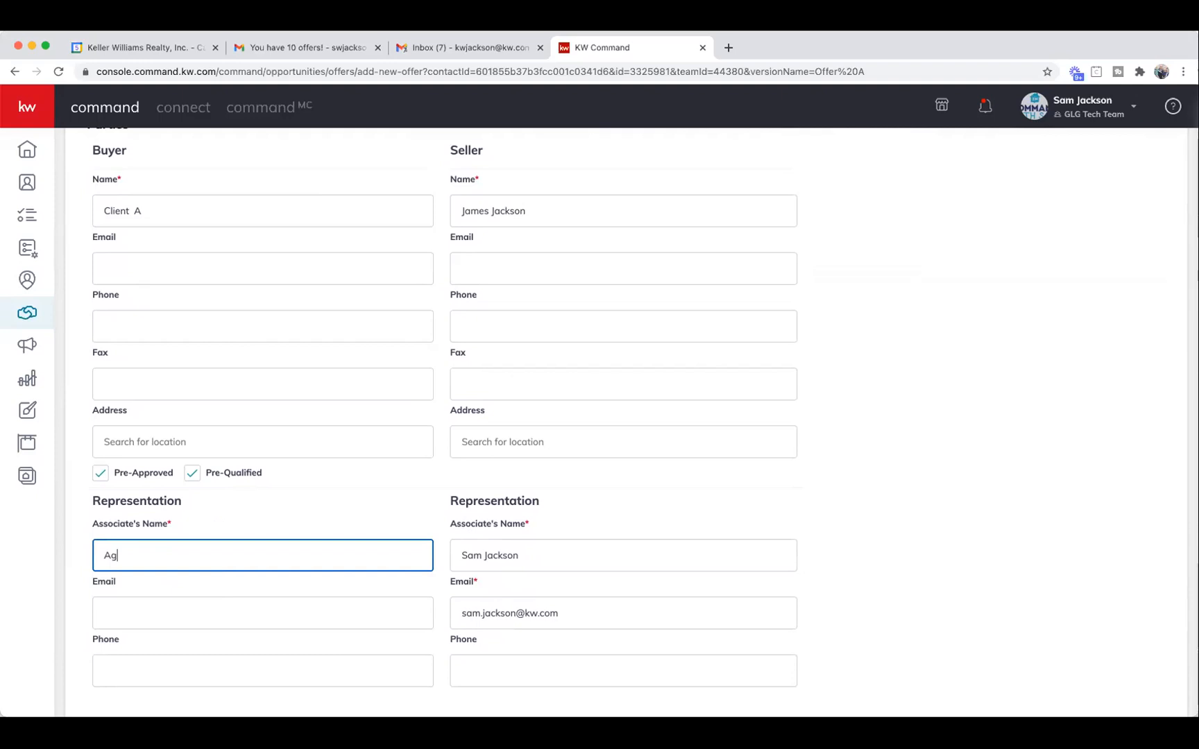
{"action": "type", "text": "ent A"}
{"action": "scroll", "coordinate": [566, 499], "scroll_direction": "down", "scroll_amount": 1}
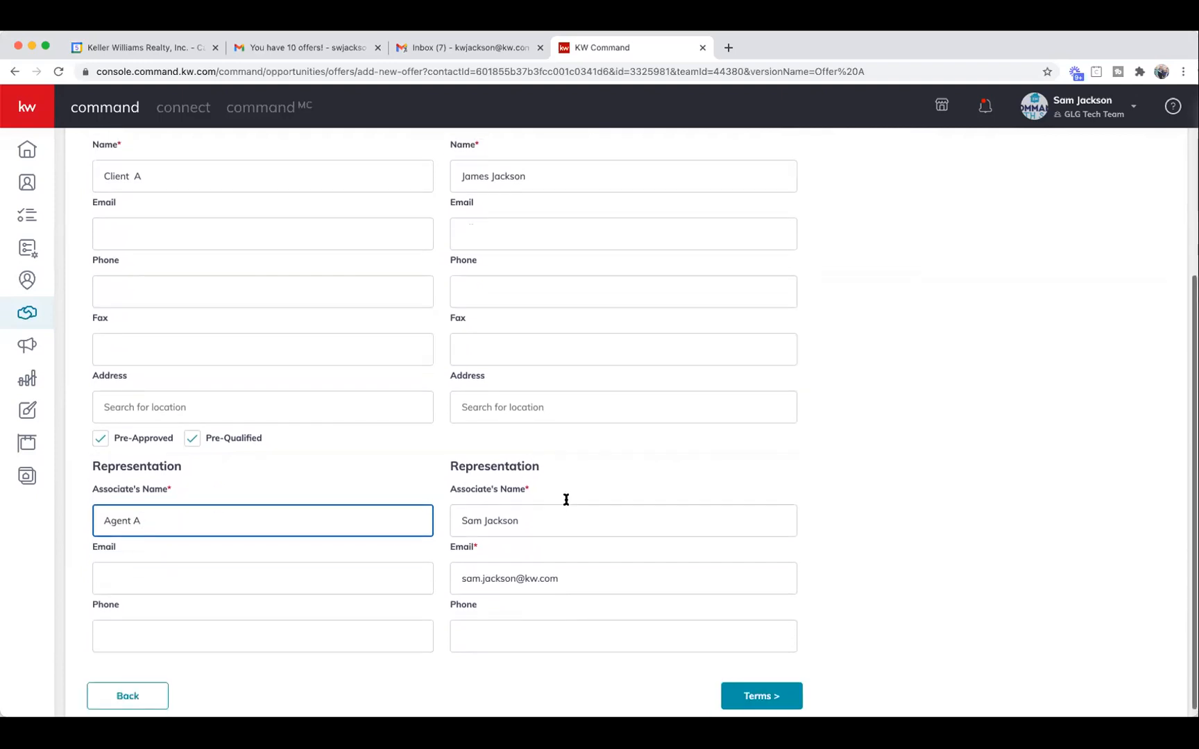
{"action": "left_click", "coordinate": [772, 688]}
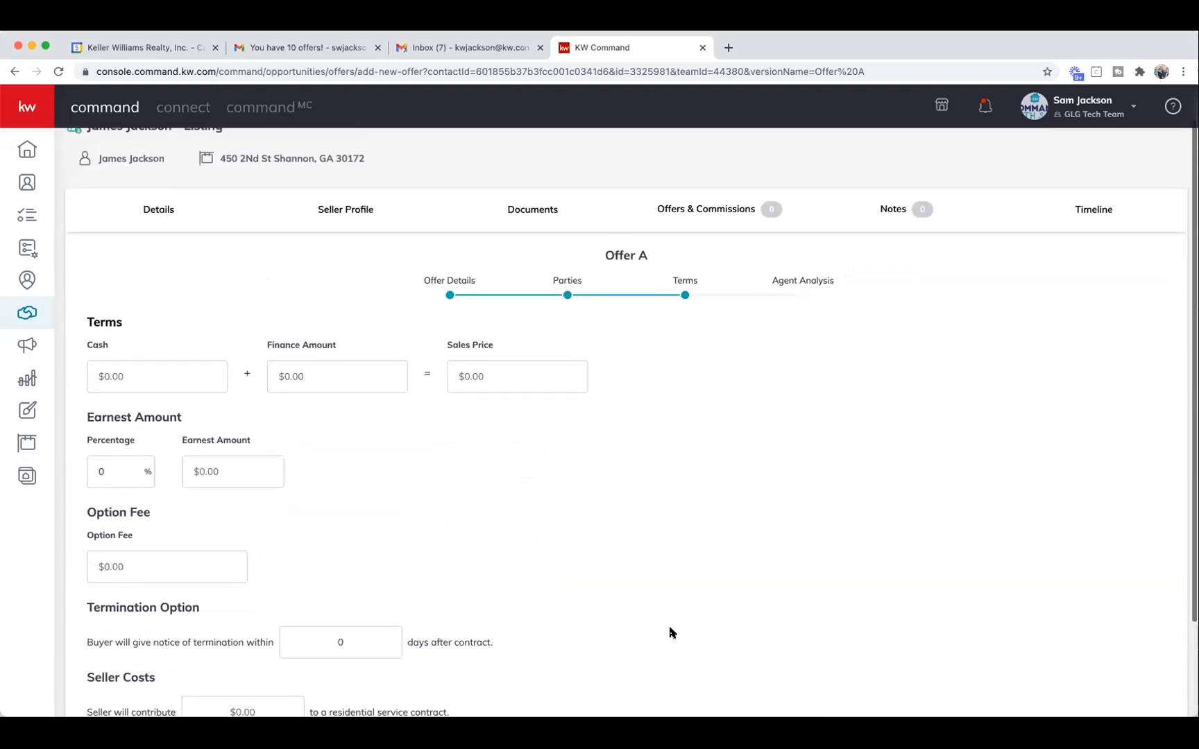
Enter $250,000 cash, $250,000 financing, 1% earnest money and 7 termination days.
{"action": "left_click", "coordinate": [155, 374]}
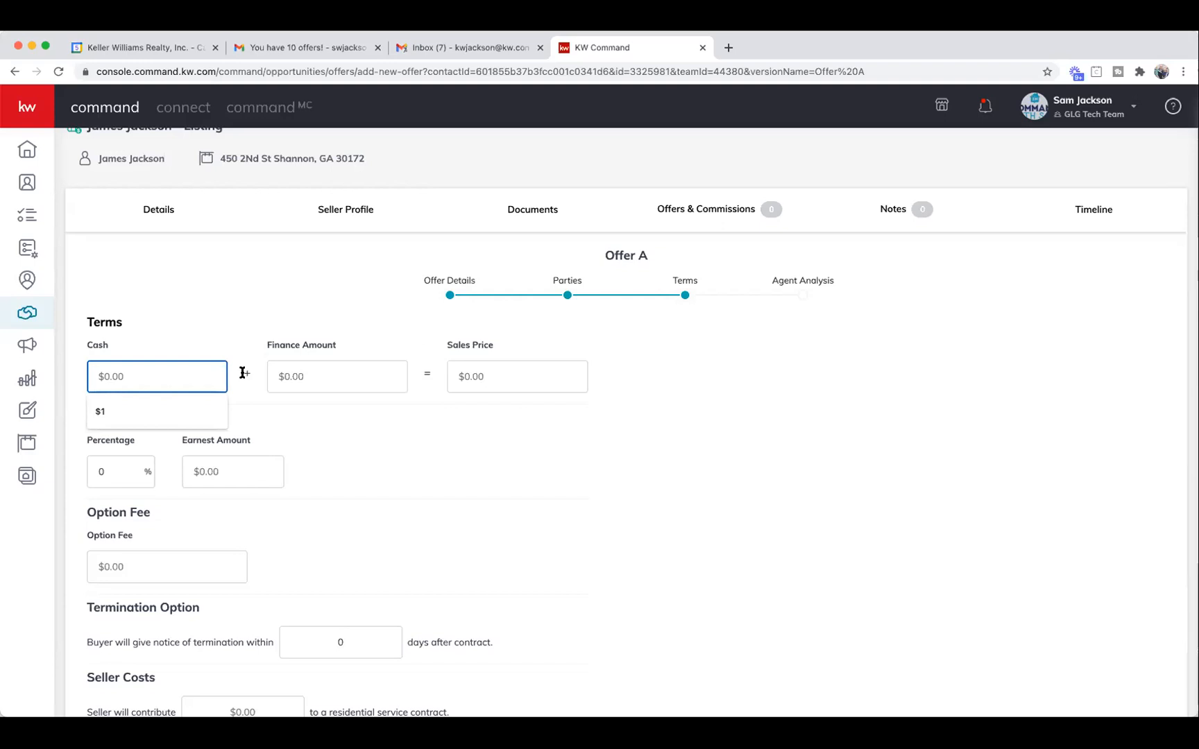
{"action": "type", "text": "2500000"}
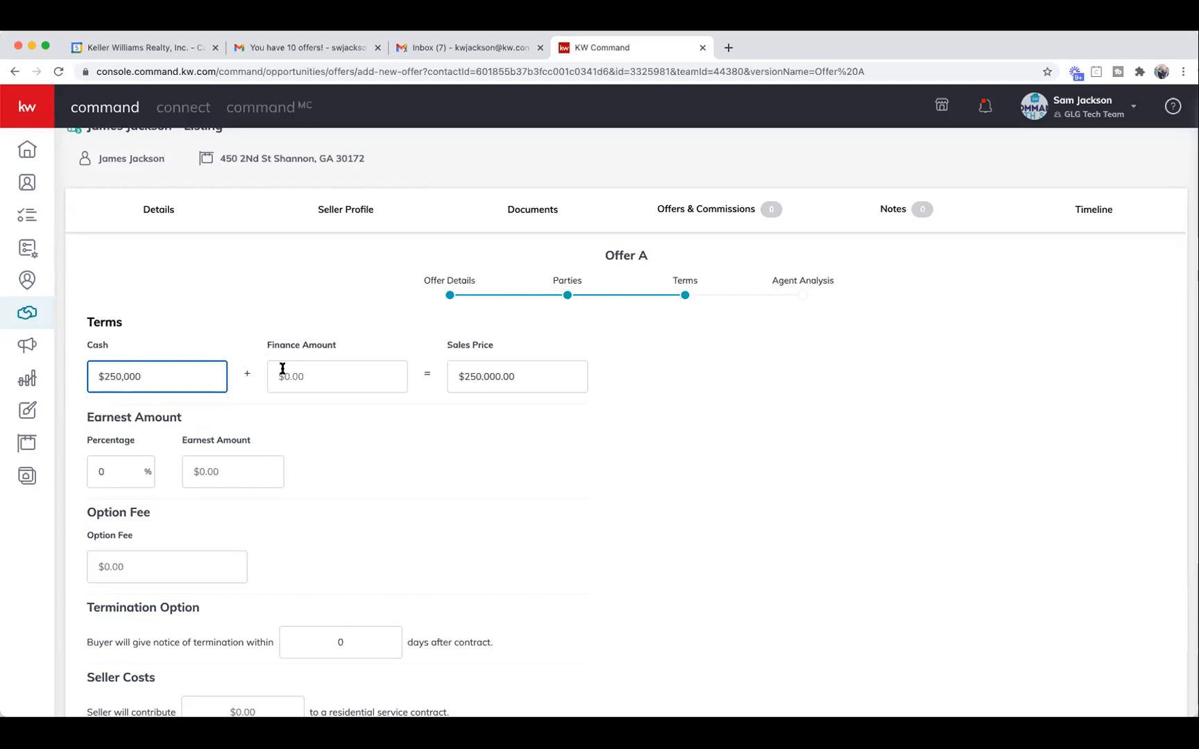
{"action": "left_click", "coordinate": [308, 374]}
{"action": "type", "text": "250,000"}
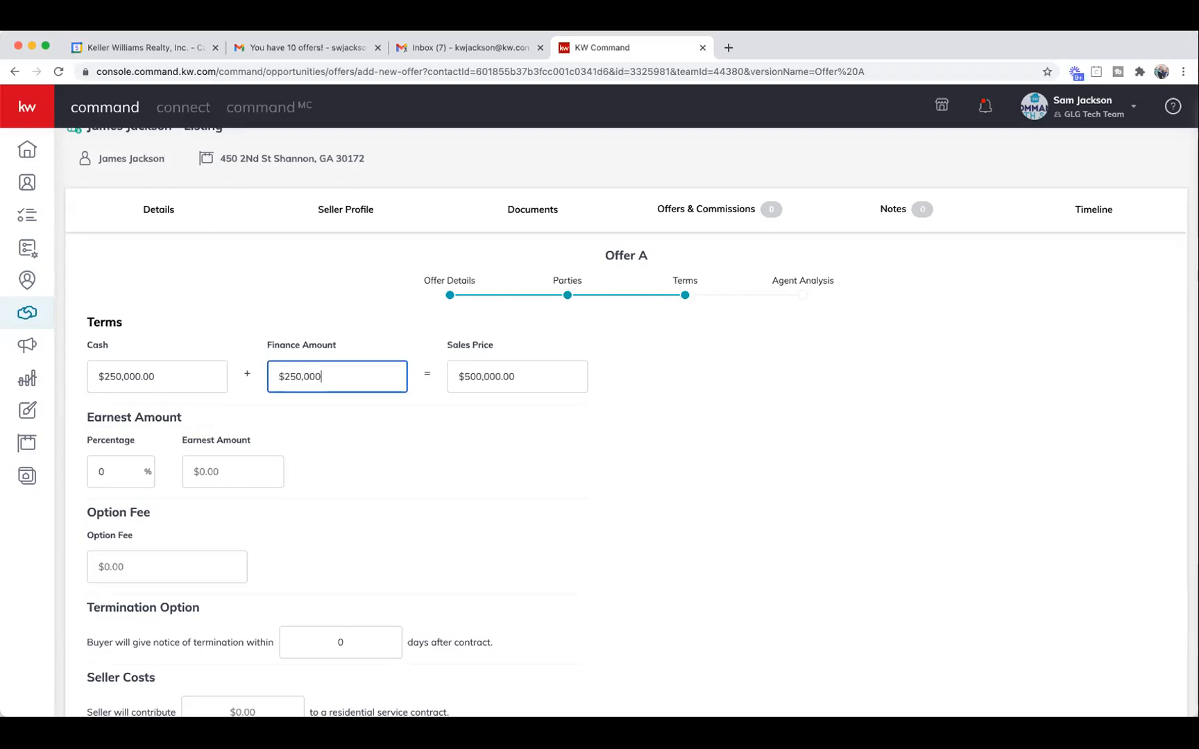
{"action": "left_click", "coordinate": [107, 479]}
{"action": "type", "text": "1"}
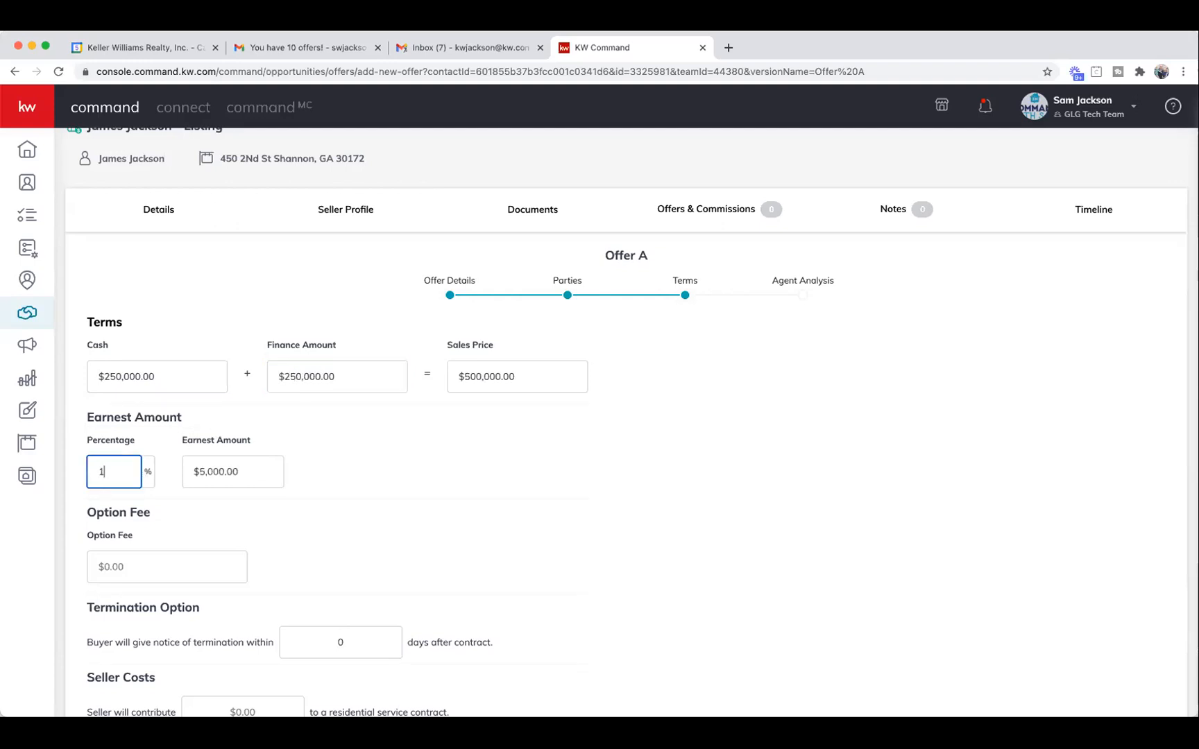
{"action": "scroll", "coordinate": [334, 469], "scroll_direction": "down", "scroll_amount": 3}
{"action": "left_click", "coordinate": [382, 522]}
{"action": "type", "text": "7"}
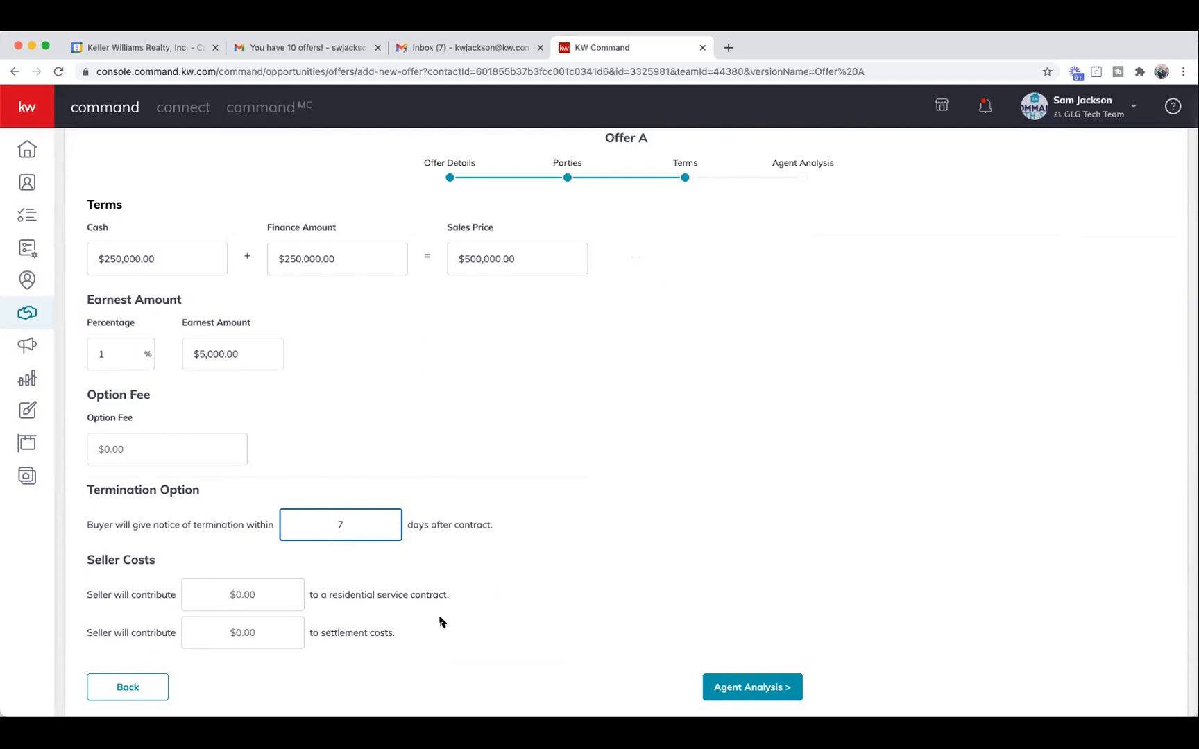
{"action": "left_click", "coordinate": [758, 688]}
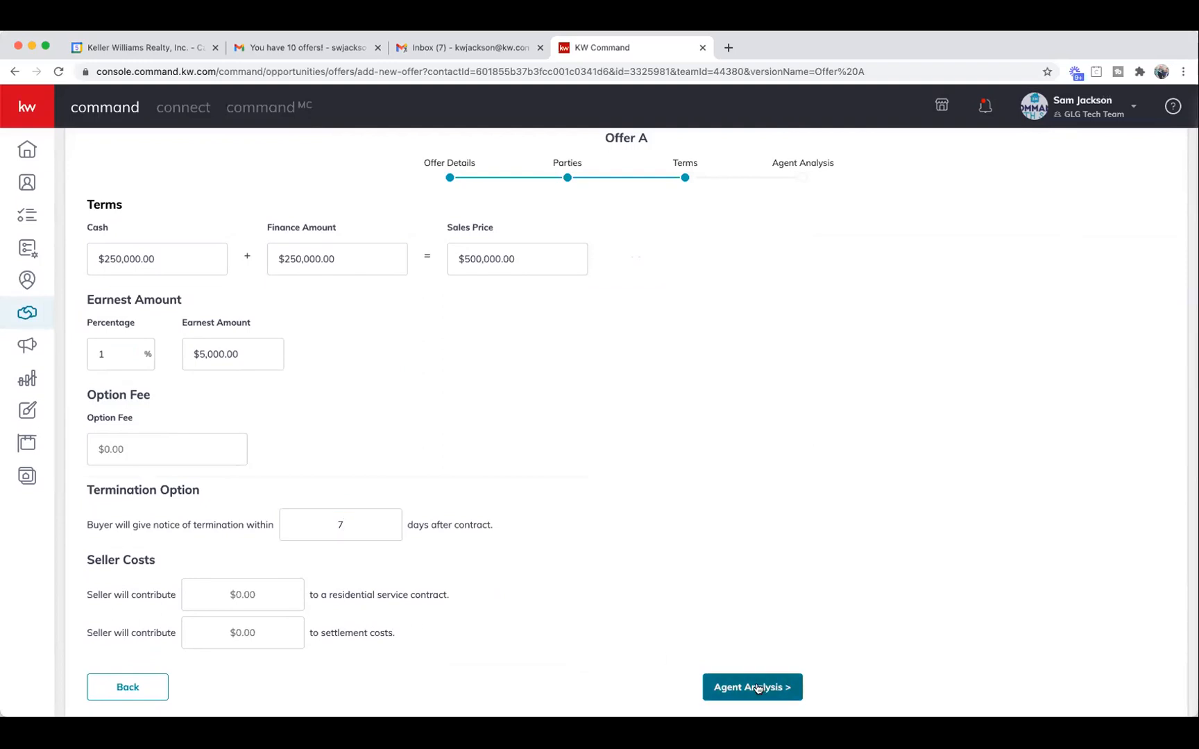
{"action": "left_click", "coordinate": [758, 689]}
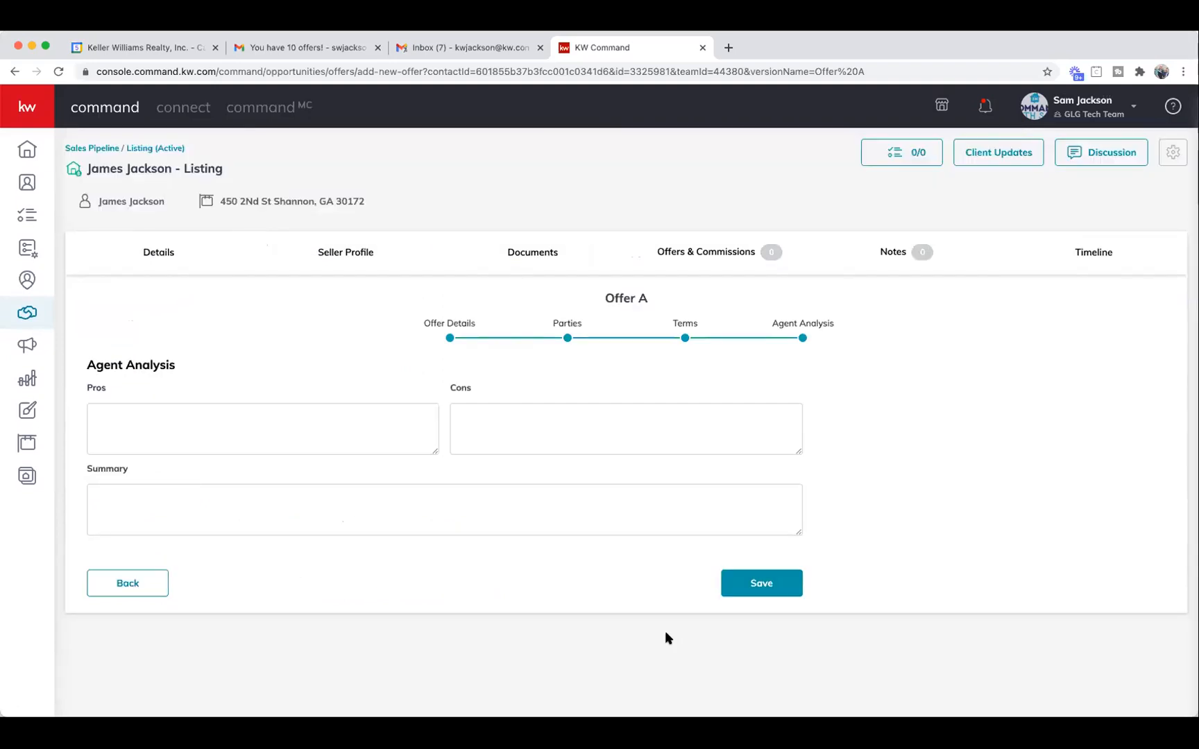
List the offer's pros: Asking Price, Flexible Closing Date, Lease Back.
{"action": "left_click", "coordinate": [226, 415]}
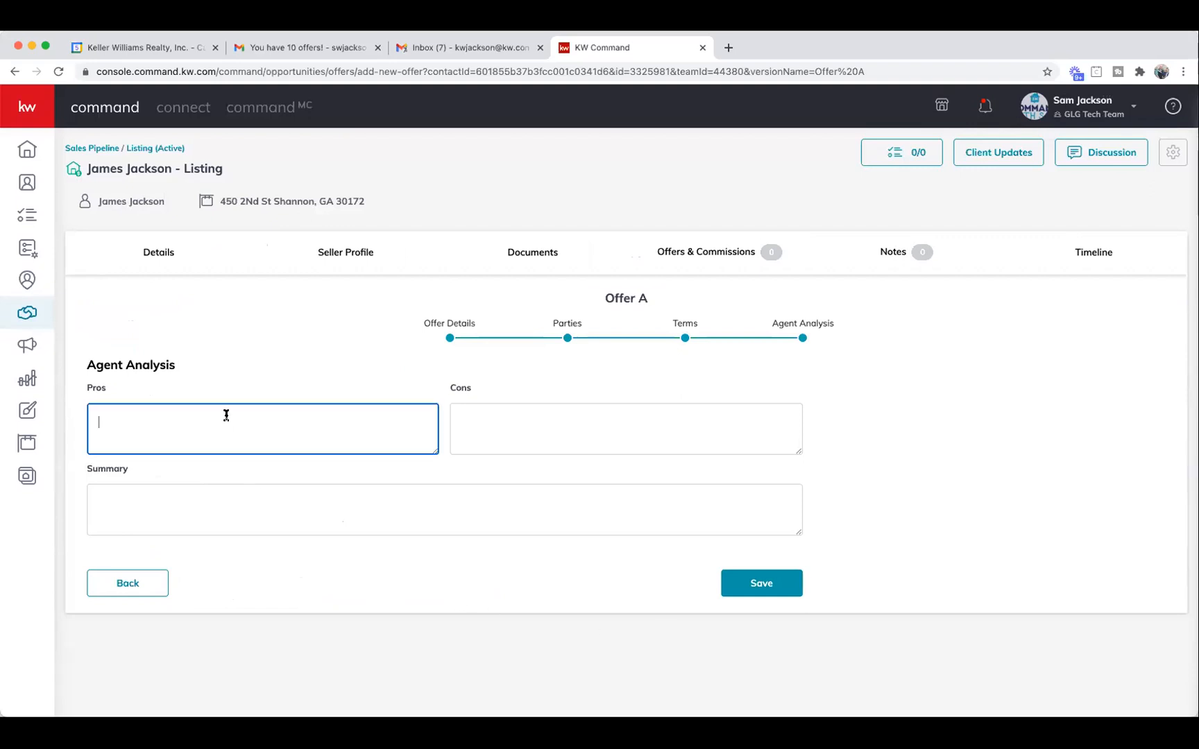
{"action": "type", "text": "Asking Price, Flexible Closing Date -"}
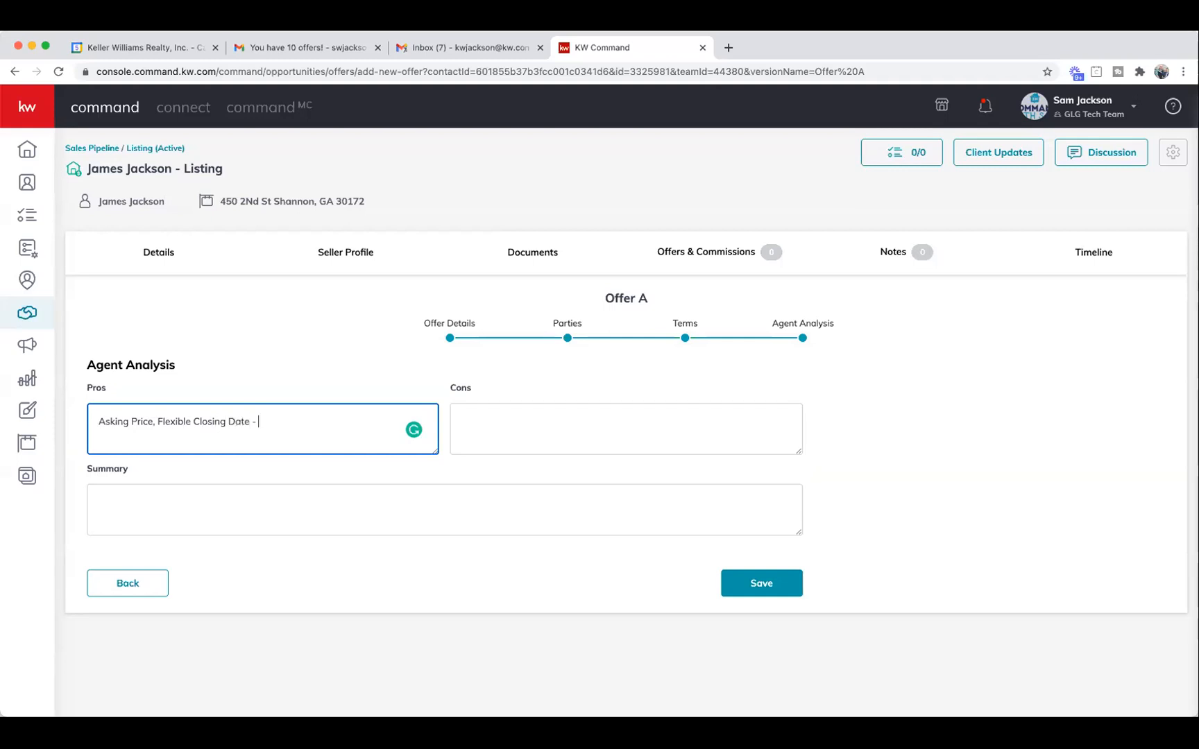
{"action": "key", "text": "BackSpace"}
{"action": "key", "text": "BackSpace"}
{"action": "key", "text": "BackSpace"}
{"action": "type", "text": ","}
{"action": "type", "text": " Lease Back 4"}
{"action": "type", "text": "ths"}
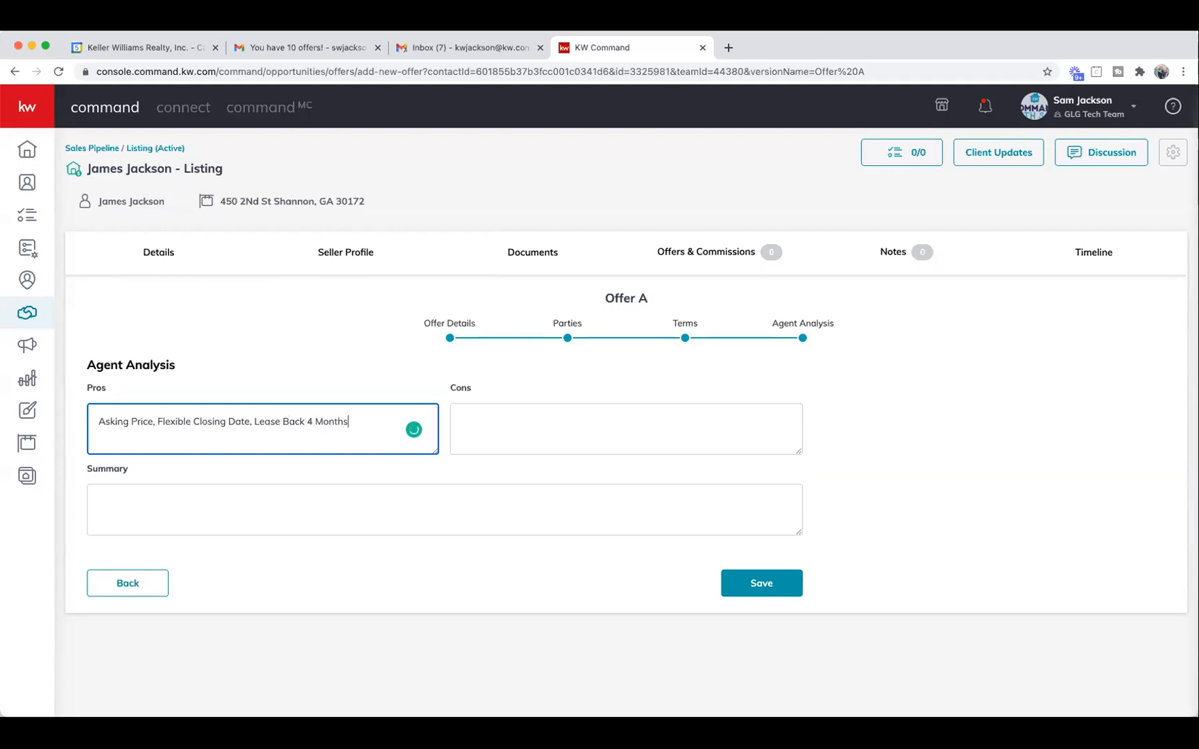
List the offer's cons: right at asking price, expecting multiple offers.
{"action": "left_click", "coordinate": [507, 417]}
{"action": "type", "text": "Right Asking"}
{"action": "key", "text": "BackSpace"}
{"action": "key", "text": "BackSpace"}
{"action": "key", "text": "BackSpace"}
{"action": "key", "text": "BackSpace"}
{"action": "key", "text": "BackSpace"}
{"action": "key", "text": "BackSpace"}
{"action": "type", "text": "at Ask"}
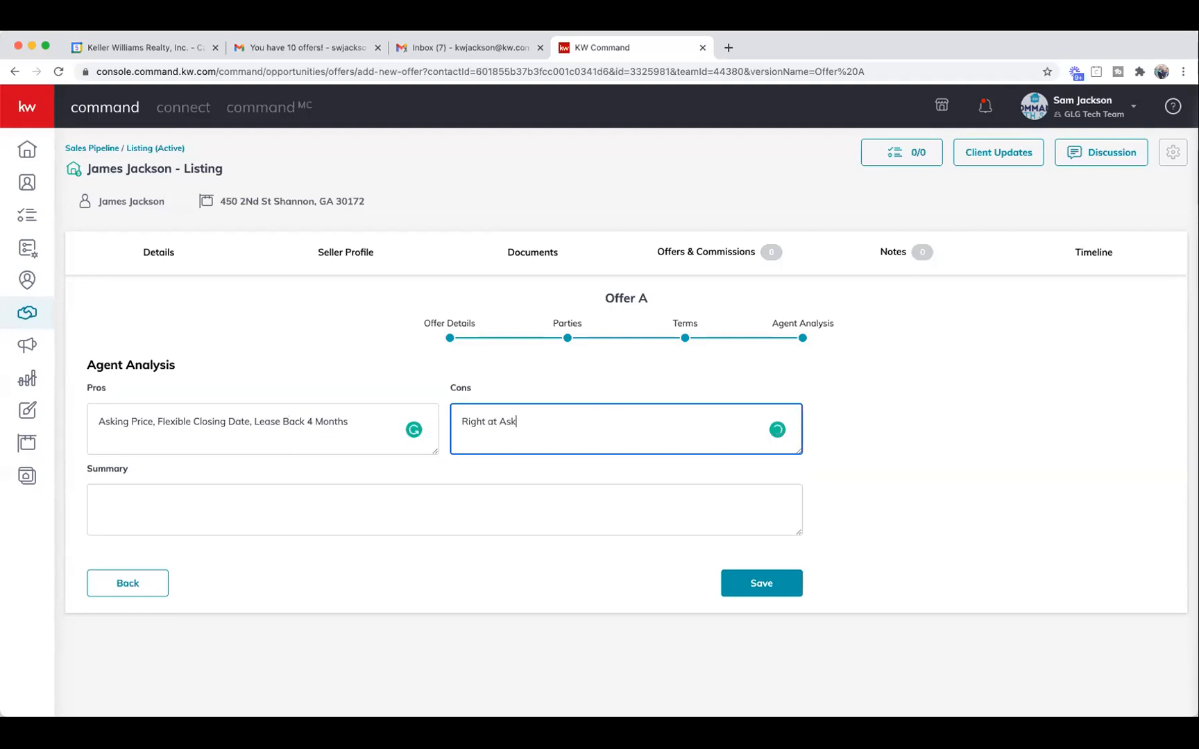
{"action": "type", "text": "ing Price 0"}
{"action": "key", "text": "BackSpace"}
{"action": "type", "text": "Expecting M"}
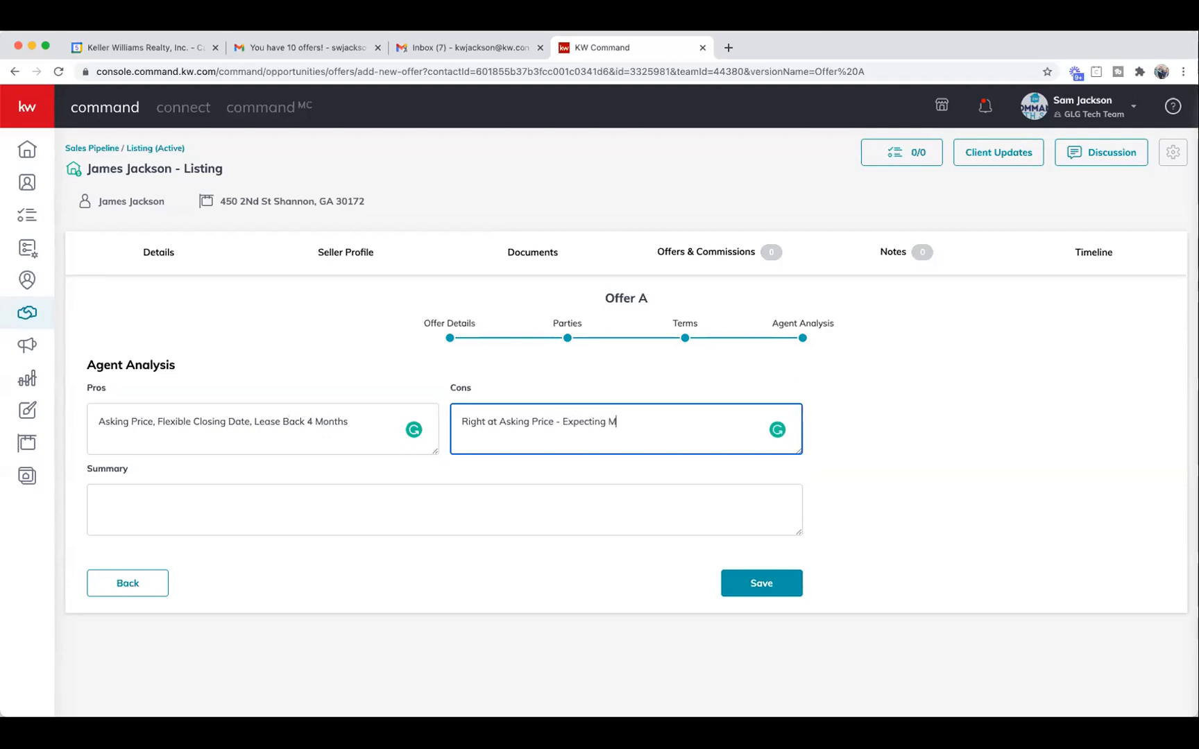
{"action": "type", "text": "ultu"}
{"action": "type", "text": "ipole"}
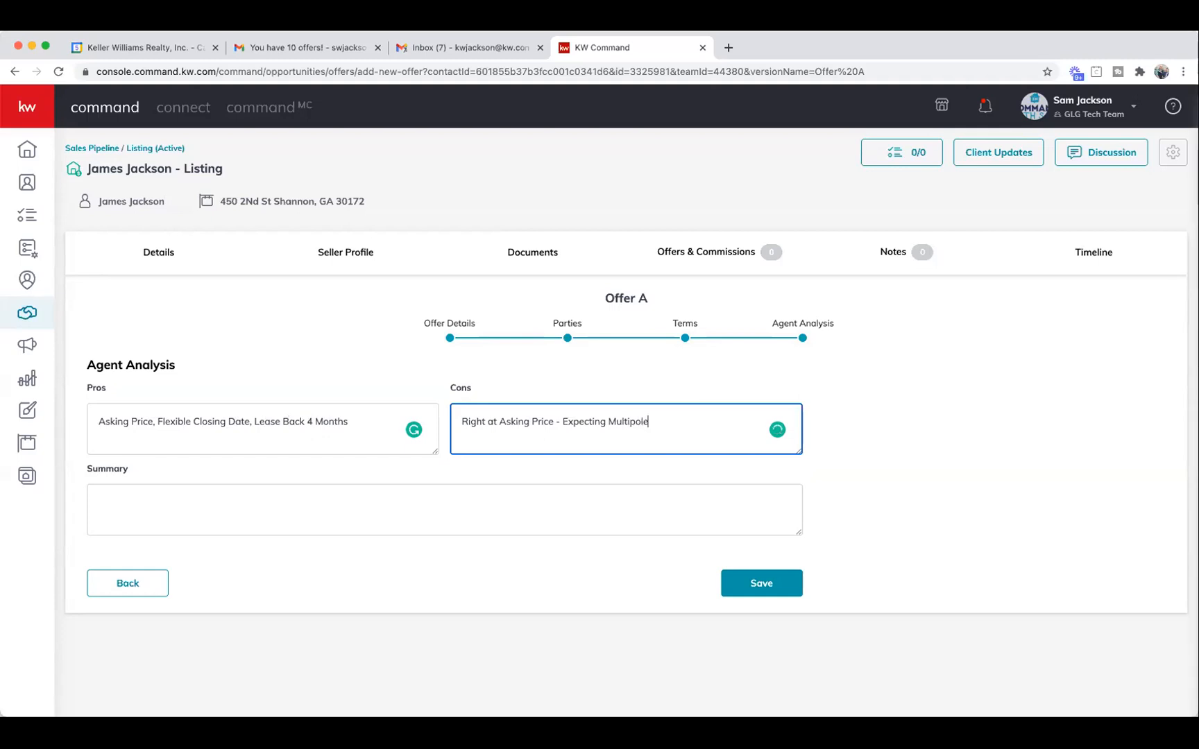
{"action": "key", "text": "BackSpace"}
{"action": "key", "text": "BackSpace"}
{"action": "key", "text": "BackSpace"}
{"action": "type", "text": "le Offers"}
Write the summary 'First Offer!! Congrats - Expecting more, maybe a good one' and save Offer A.
{"action": "left_click", "coordinate": [214, 506]}
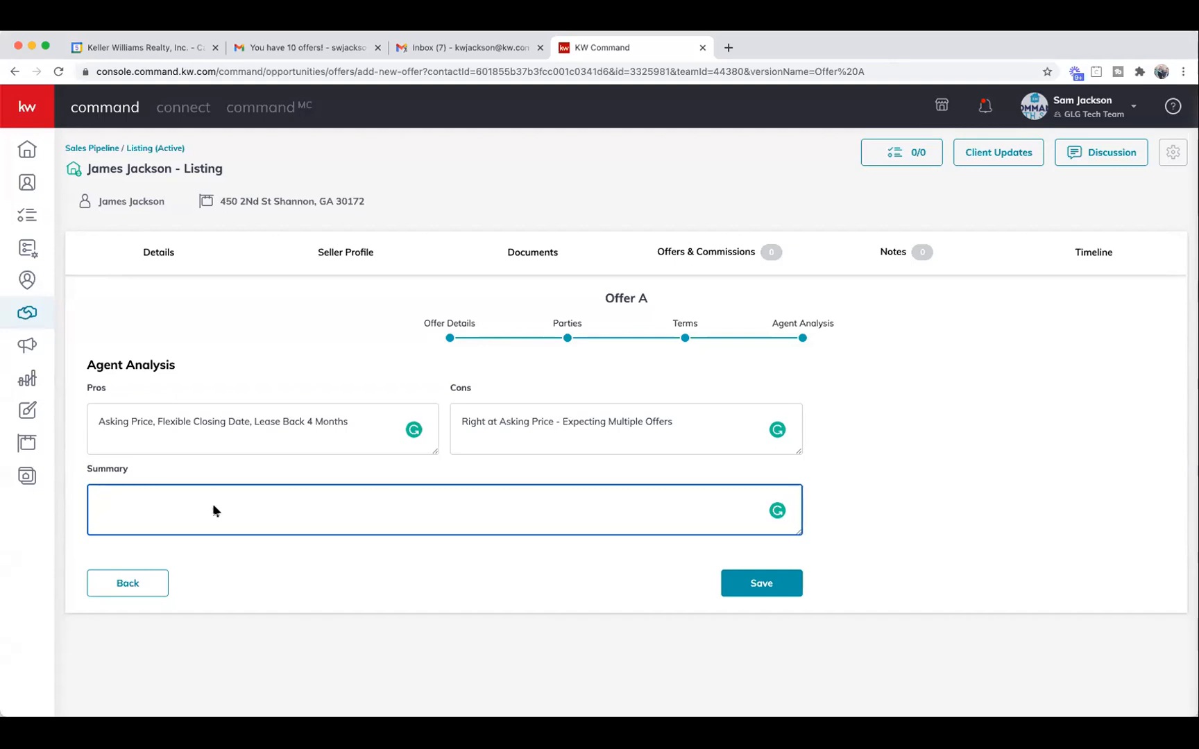
{"action": "scroll", "coordinate": [716, 112], "scroll_direction": "down", "scroll_amount": 1}
{"action": "type", "text": "Frst Offer!!  Congrats -  Exx"}
{"action": "key", "text": "BackSpace"}
{"action": "type", "text": "pecting more, may be a good one"}
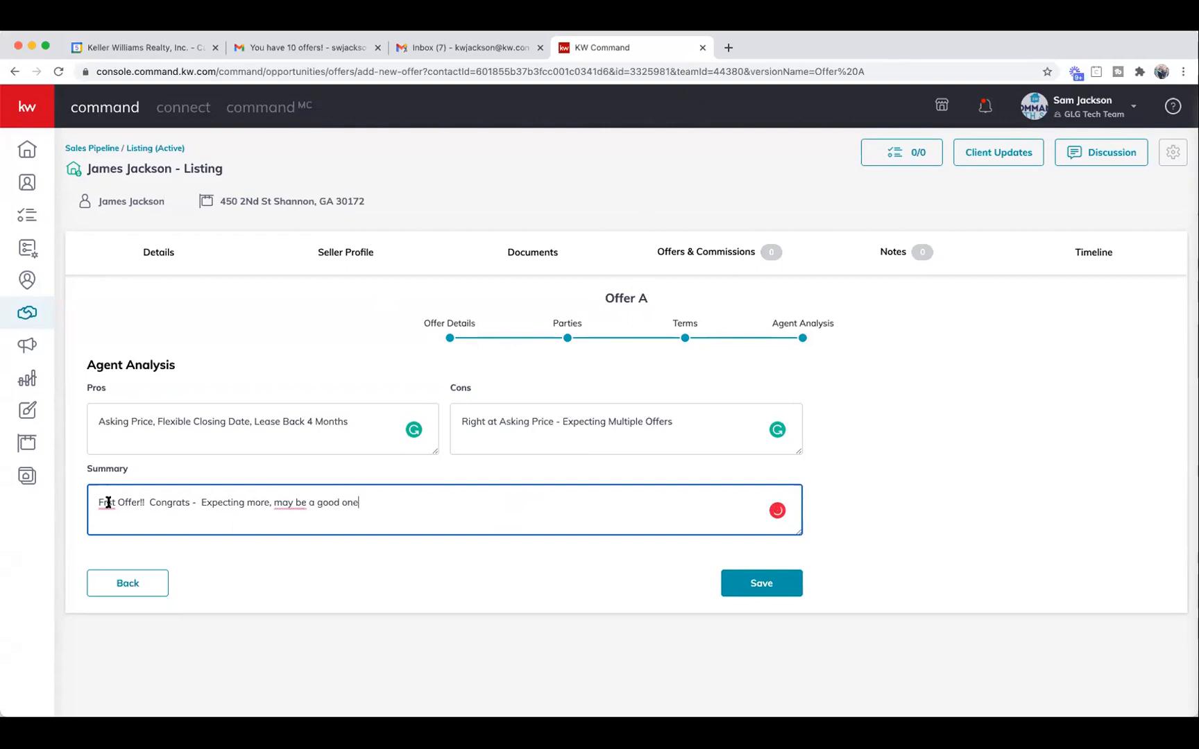
{"action": "mouse_move", "coordinate": [108, 502]}
{"action": "left_click", "coordinate": [118, 525]}
{"action": "mouse_move", "coordinate": [294, 501]}
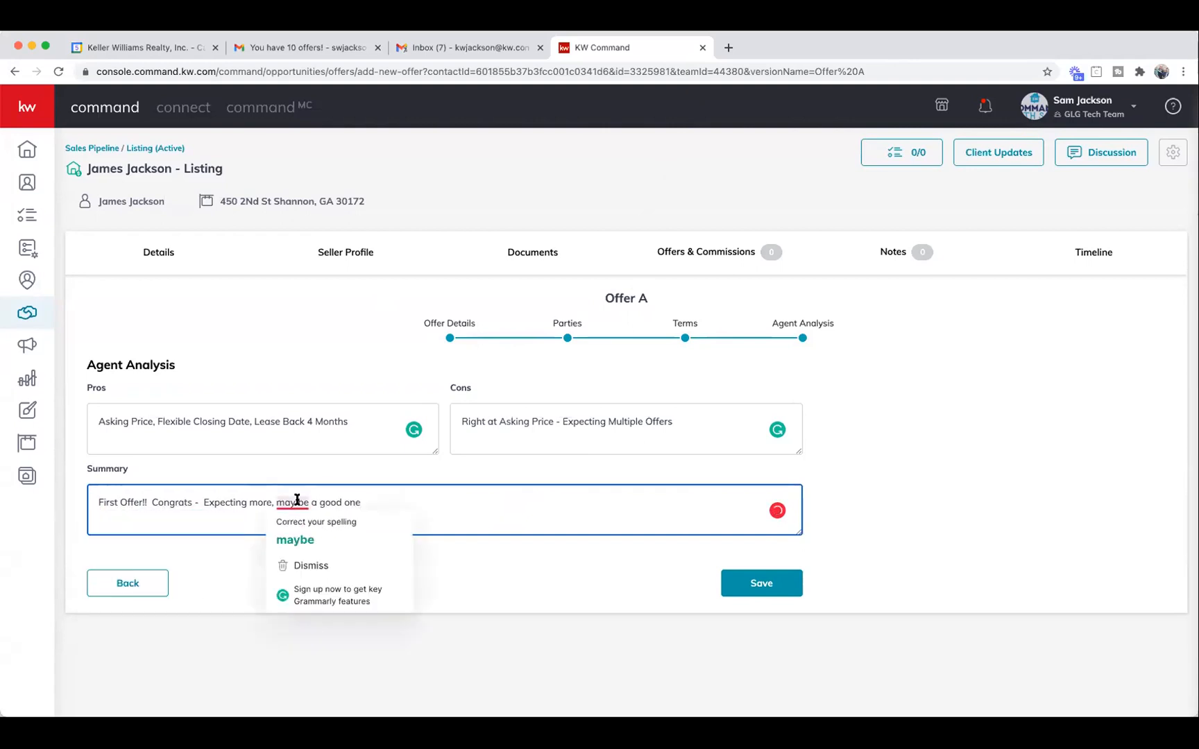
{"action": "left_click", "coordinate": [314, 534]}
{"action": "left_click", "coordinate": [758, 583]}
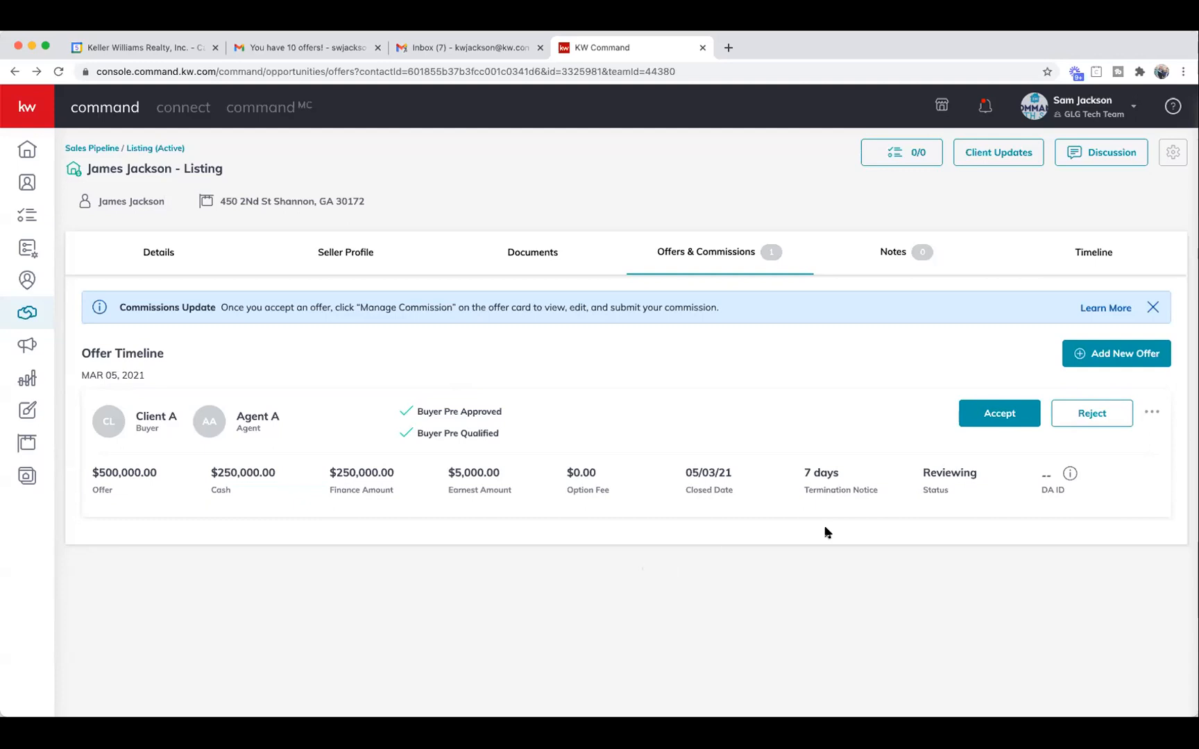
Add another offer version named 'Offer B' and create it.
{"action": "left_click", "coordinate": [1122, 357]}
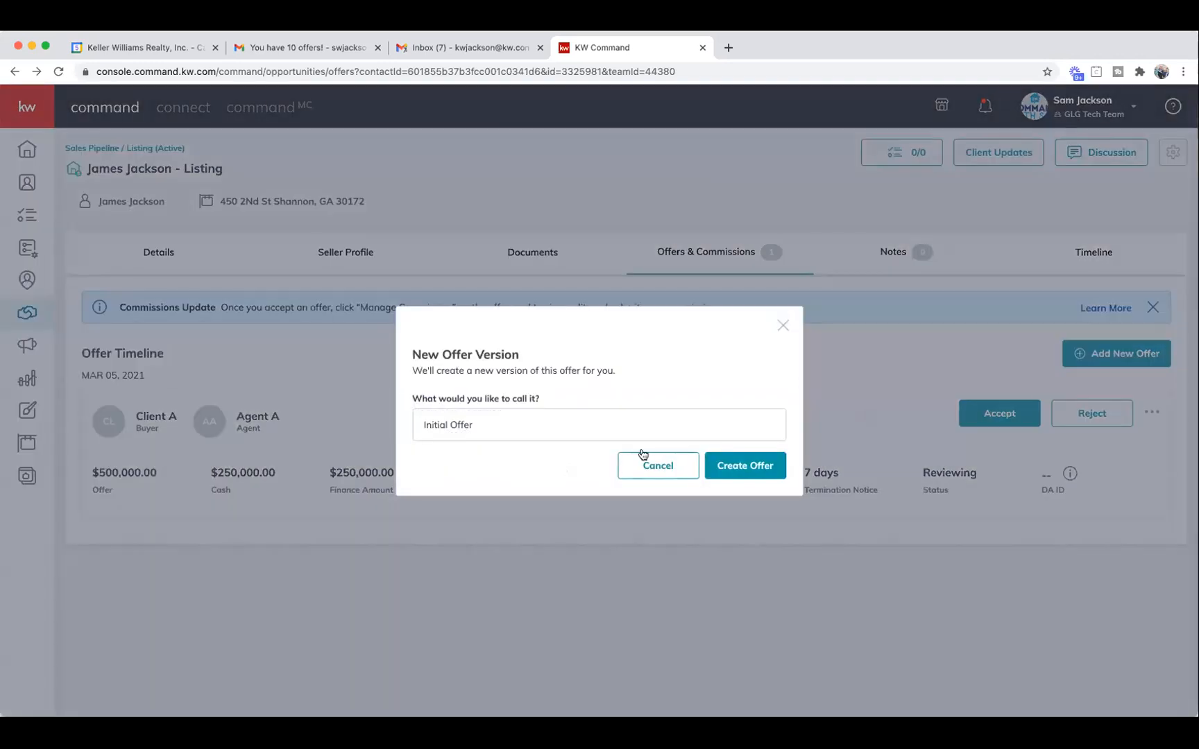
{"action": "left_click", "coordinate": [498, 426]}
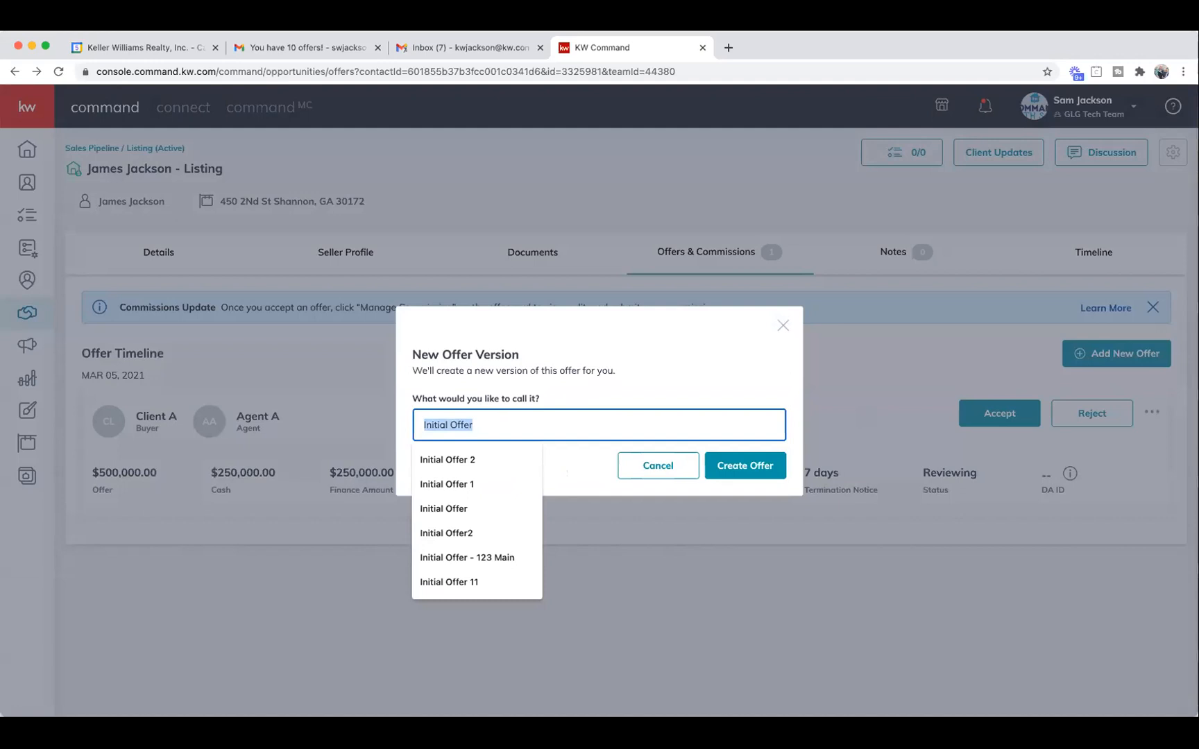
{"action": "type", "text": "Offer "}
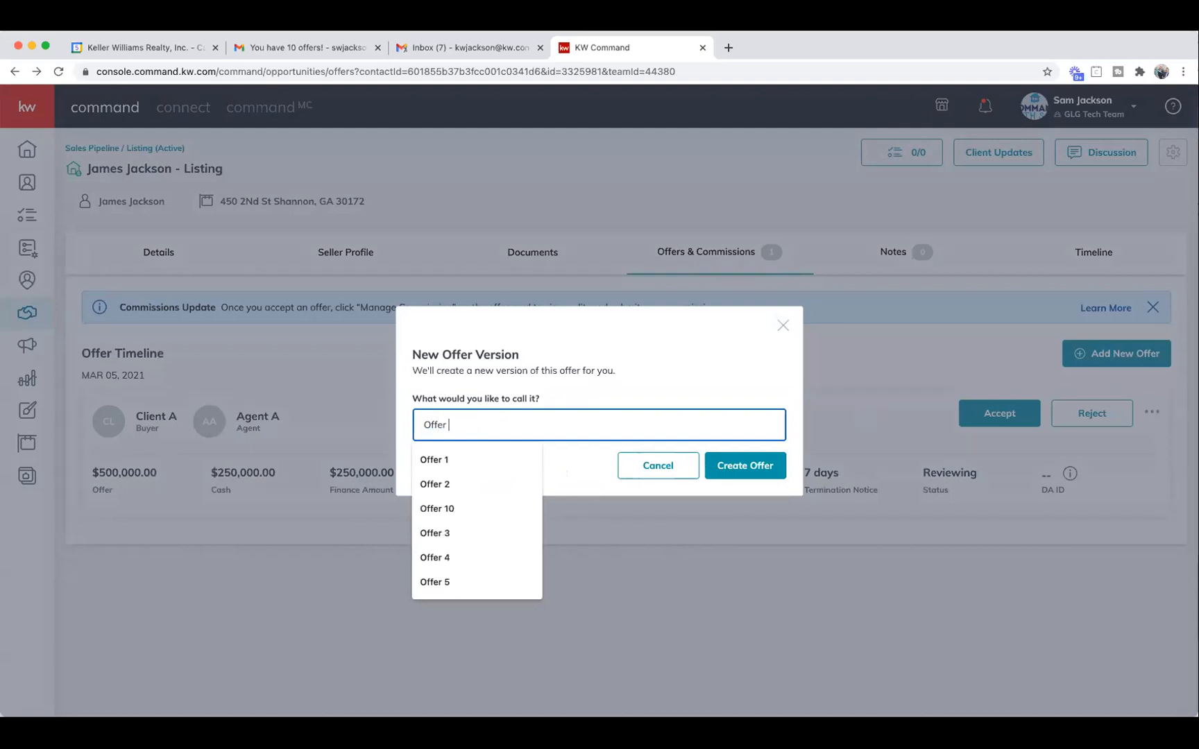
{"action": "type", "text": "B"}
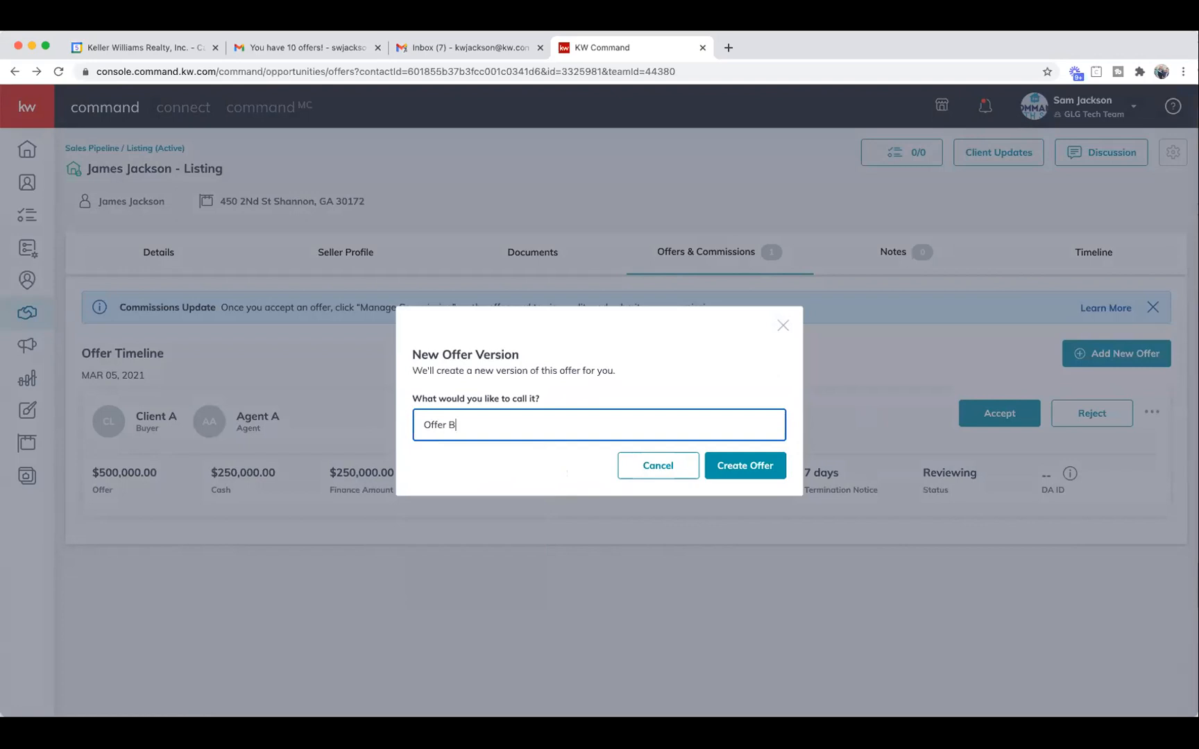
{"action": "left_click", "coordinate": [755, 470]}
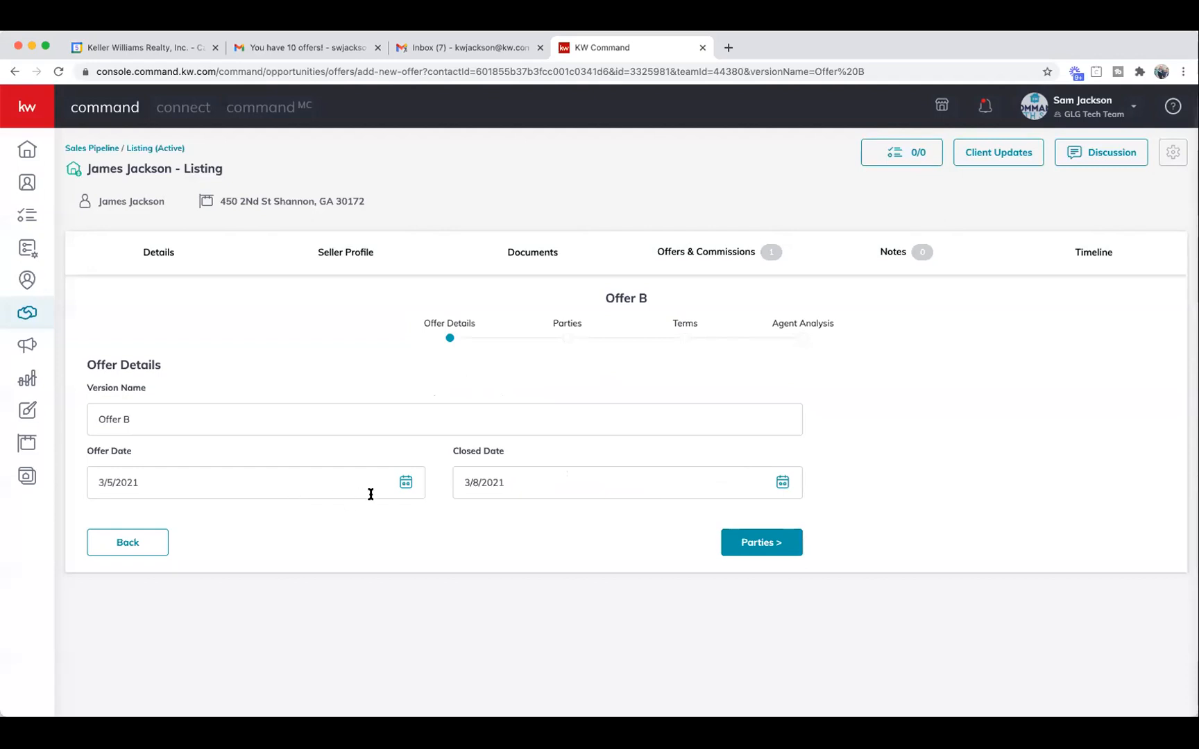
Set Offer B's closing date to May 7.
{"action": "left_click", "coordinate": [584, 492]}
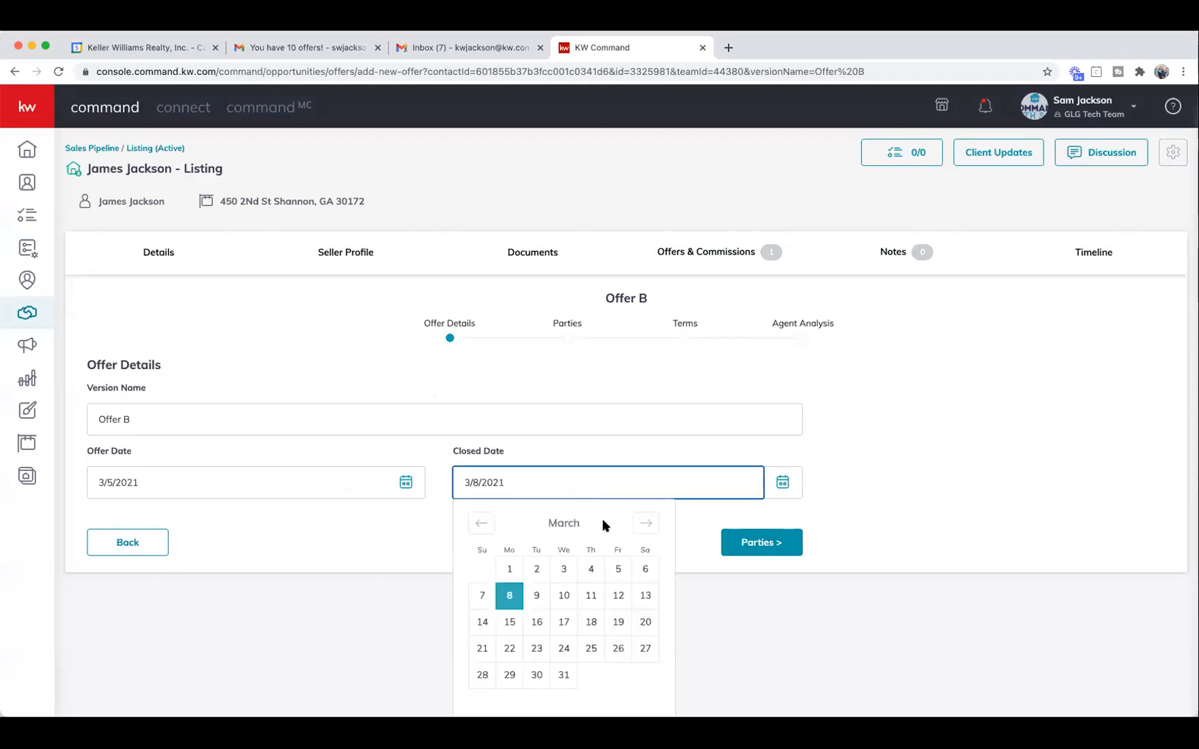
{"action": "left_click", "coordinate": [646, 524]}
{"action": "left_click", "coordinate": [646, 523]}
{"action": "left_click", "coordinate": [616, 602]}
{"action": "left_click", "coordinate": [760, 544]}
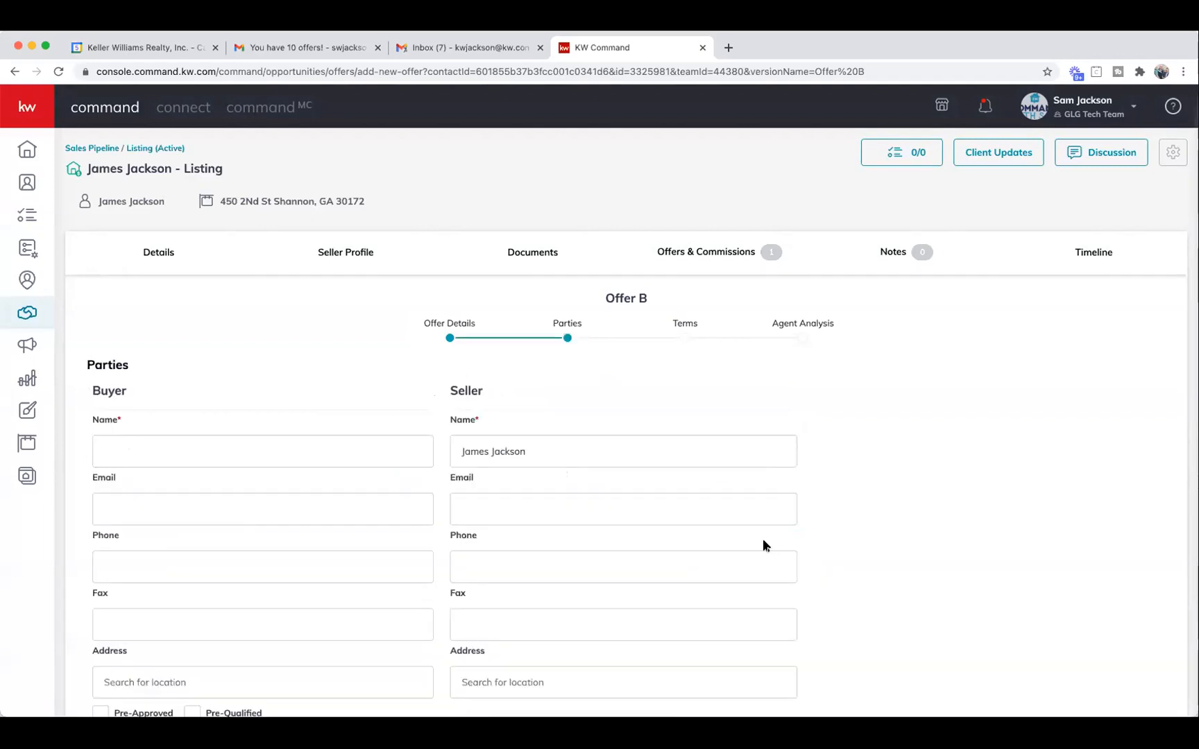
Enter buyer Client B as pre-approved and pre-qualified, with associate Agent B.
{"action": "left_click", "coordinate": [292, 457]}
{"action": "type", "text": "Cl"}
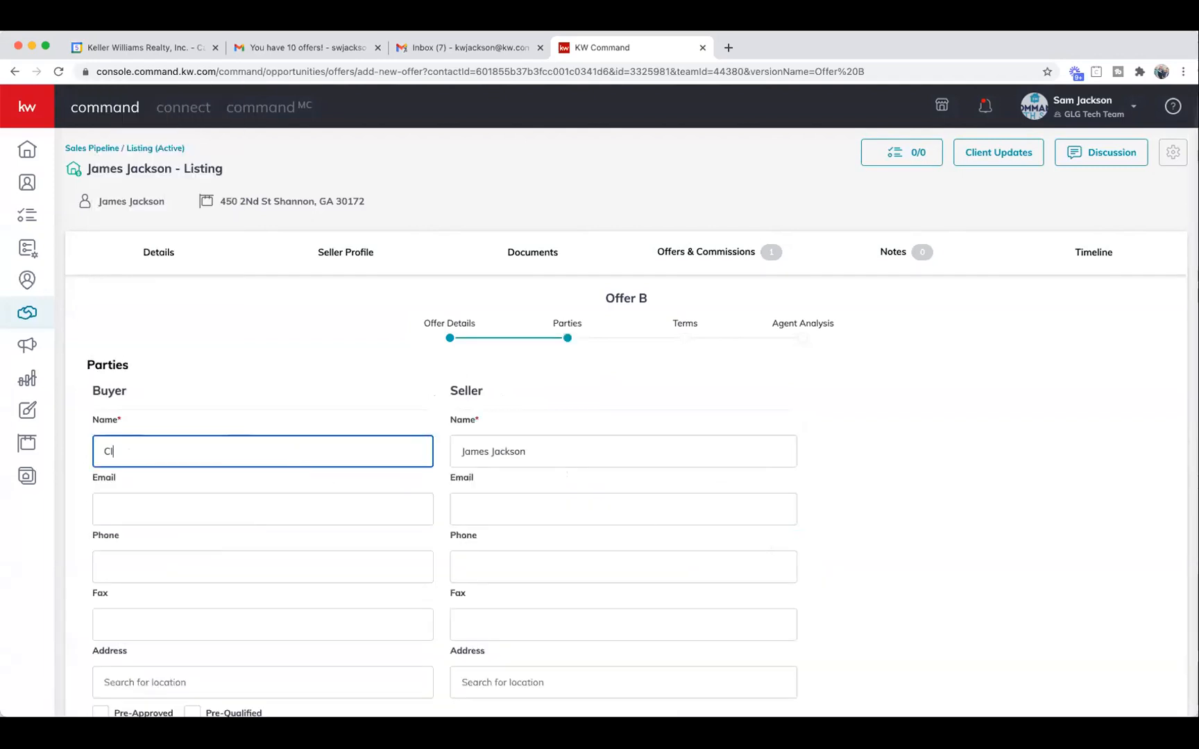
{"action": "type", "text": "eint B"}
{"action": "scroll", "coordinate": [326, 466], "scroll_direction": "down", "scroll_amount": 1}
{"action": "scroll", "coordinate": [324, 466], "scroll_direction": "down", "scroll_amount": 3}
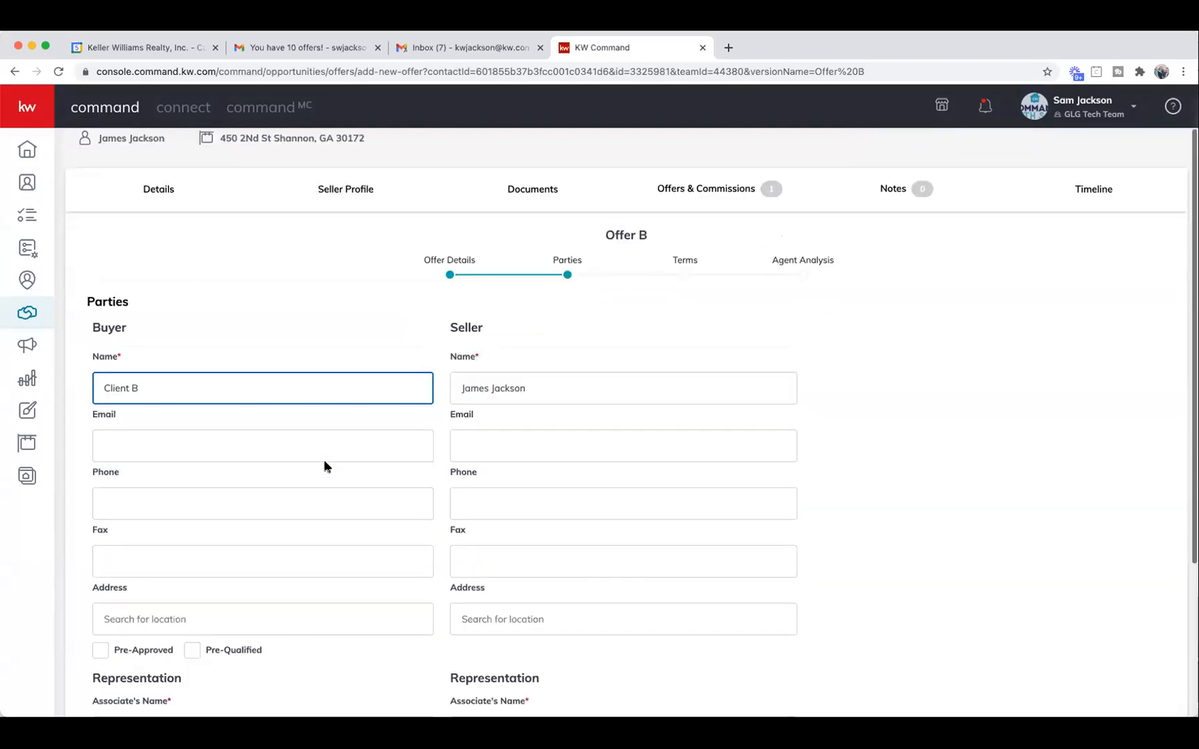
{"action": "left_click", "coordinate": [101, 592]}
{"action": "left_click", "coordinate": [193, 592]}
{"action": "scroll", "coordinate": [222, 598], "scroll_direction": "down", "scroll_amount": 4}
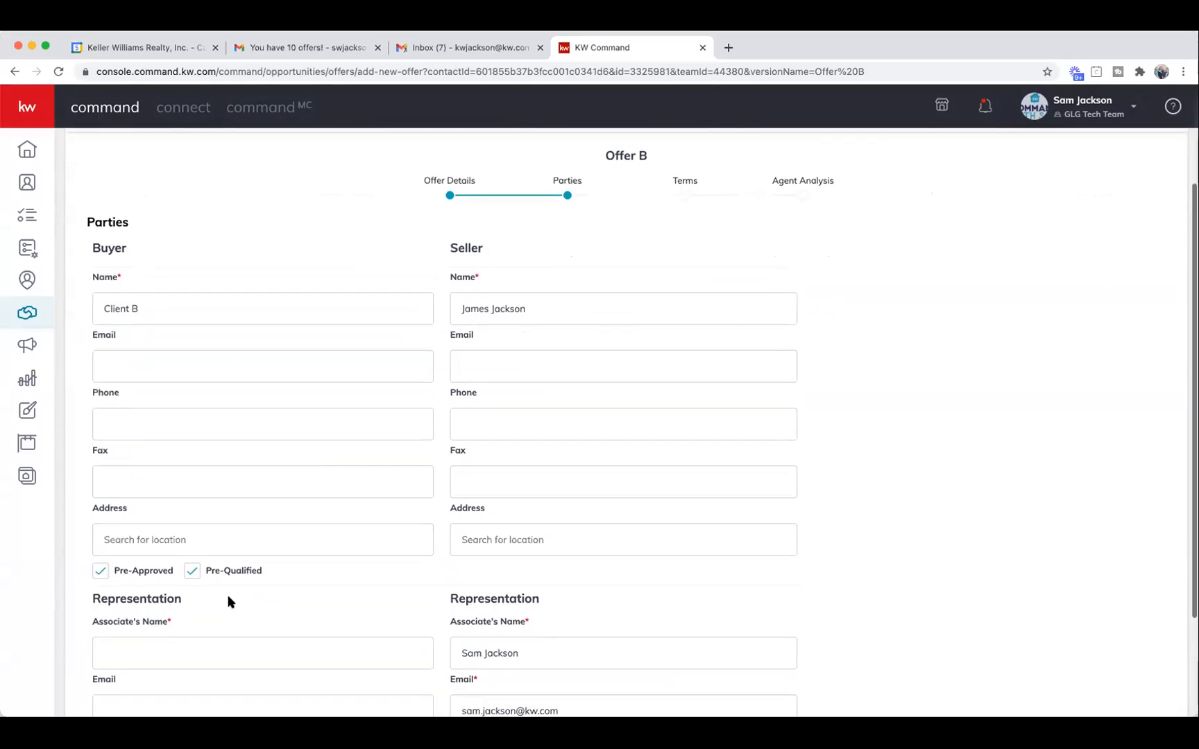
{"action": "left_click", "coordinate": [174, 494]}
{"action": "type", "text": "Agent B"}
{"action": "left_click", "coordinate": [769, 689]}
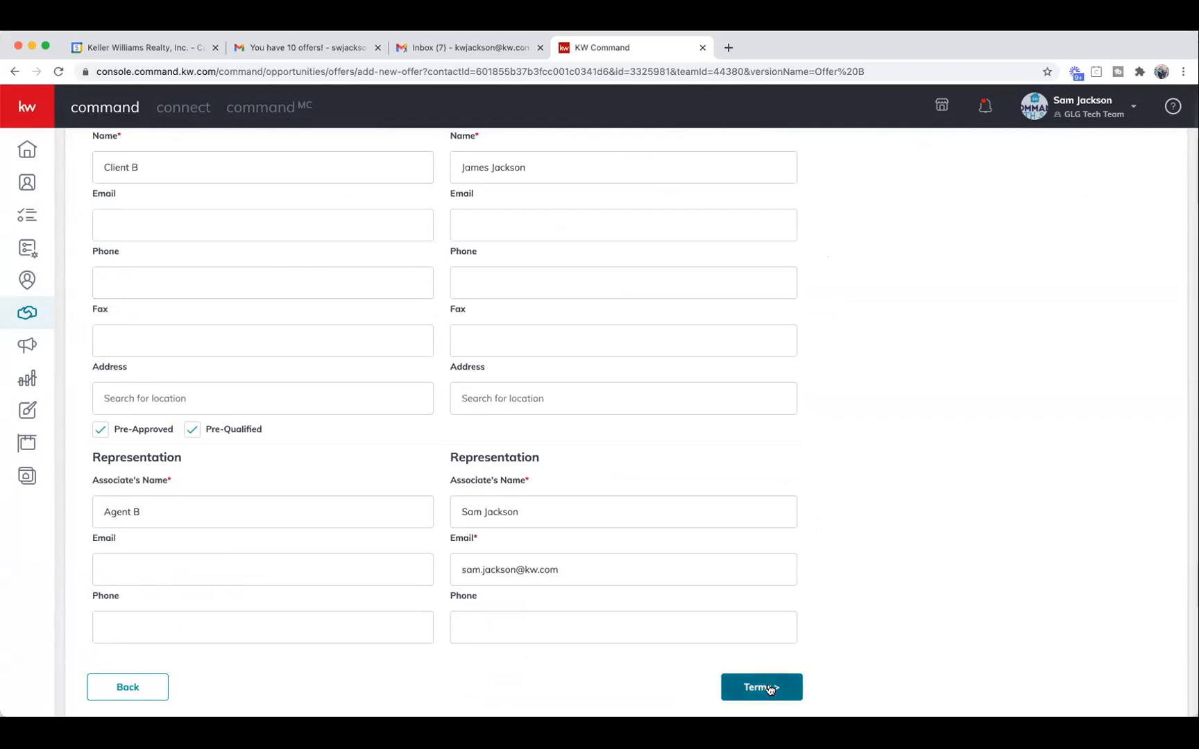
{"action": "scroll", "coordinate": [290, 460], "scroll_direction": "up", "scroll_amount": 3}
{"action": "left_click", "coordinate": [138, 415]}
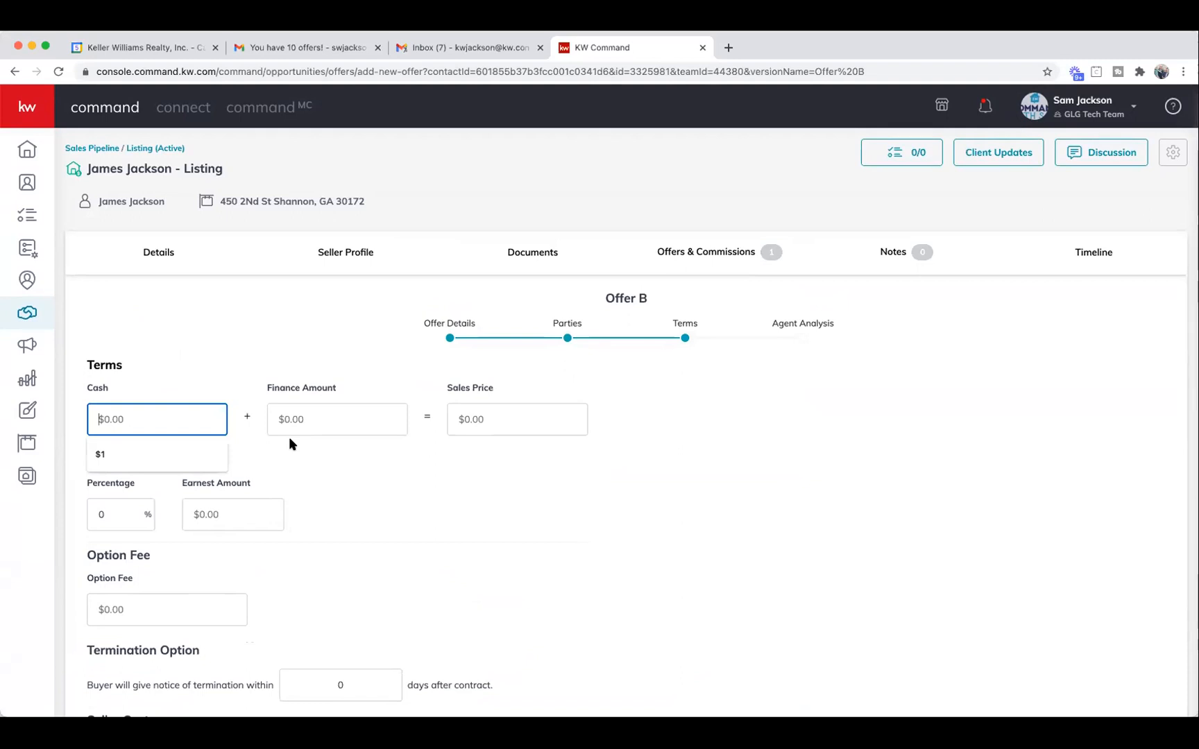
Enter Offer B's terms: 250,000 cash, 245,000 financed and 1,000 earnest money.
{"action": "type", "text": "250"}
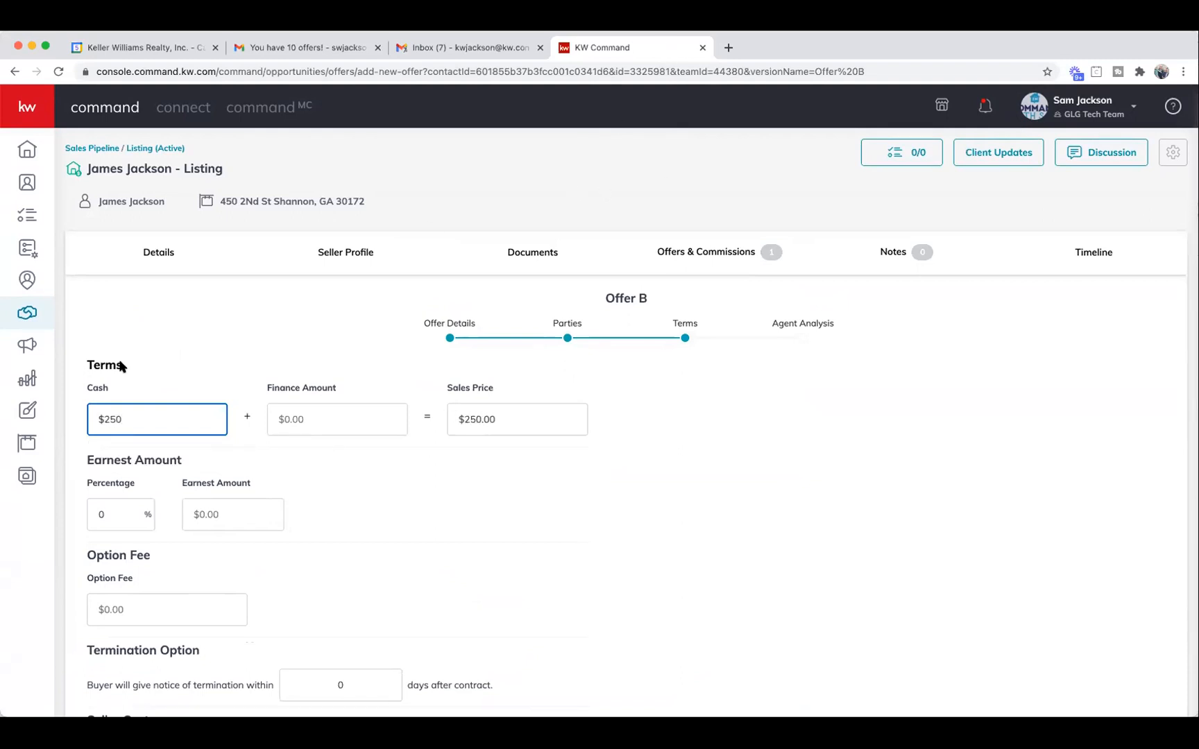
{"action": "type", "text": ",000"}
{"action": "left_click", "coordinate": [310, 422]}
{"action": "type", "text": "245000"}
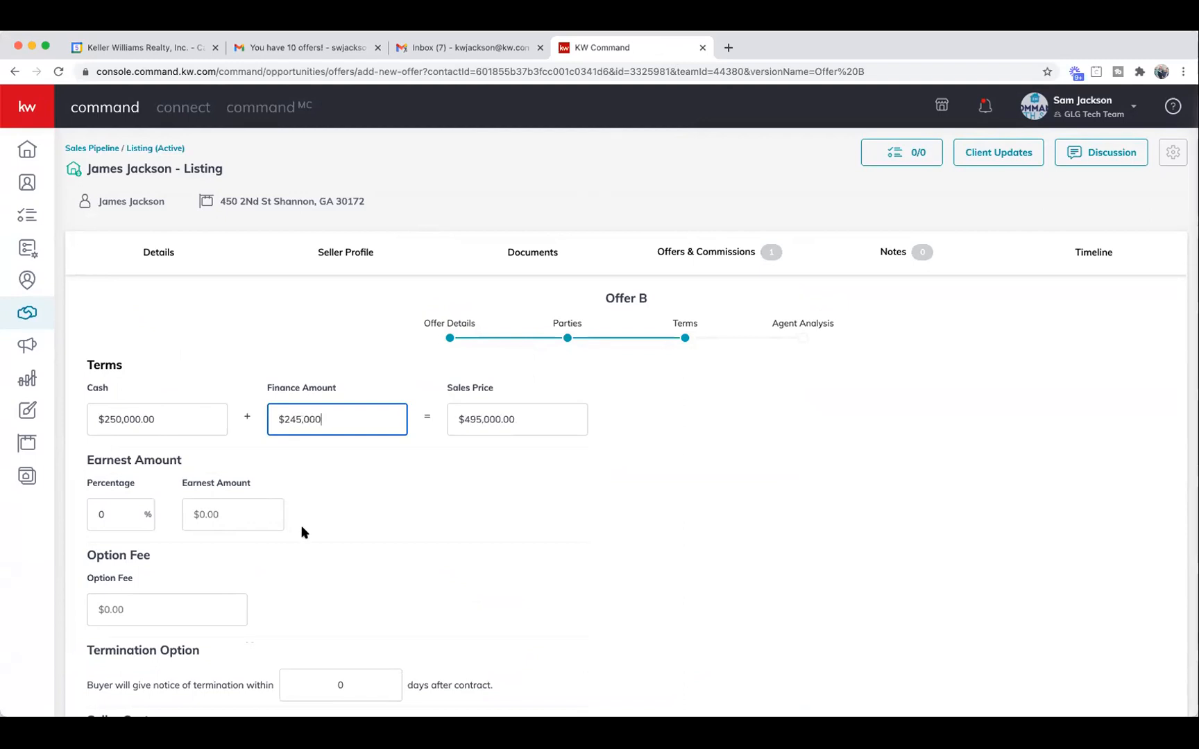
{"action": "left_click", "coordinate": [216, 511]}
{"action": "type", "text": "1000"}
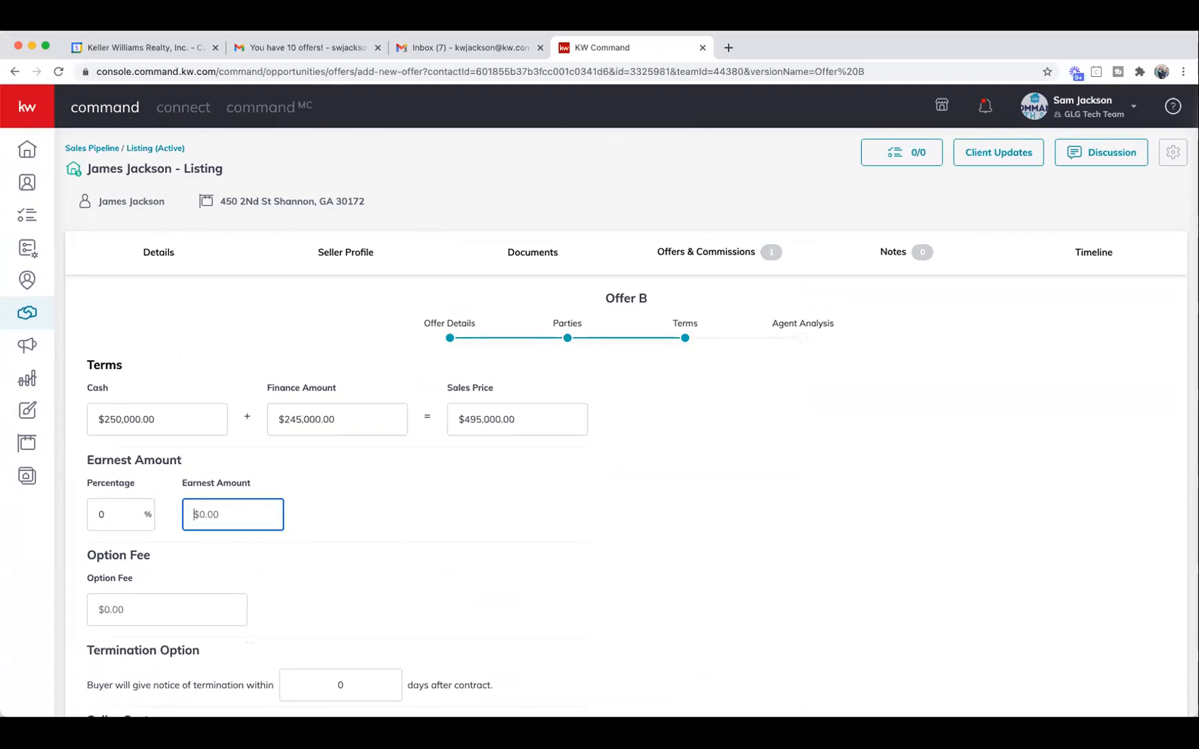
{"action": "scroll", "coordinate": [319, 512], "scroll_direction": "down", "scroll_amount": 5}
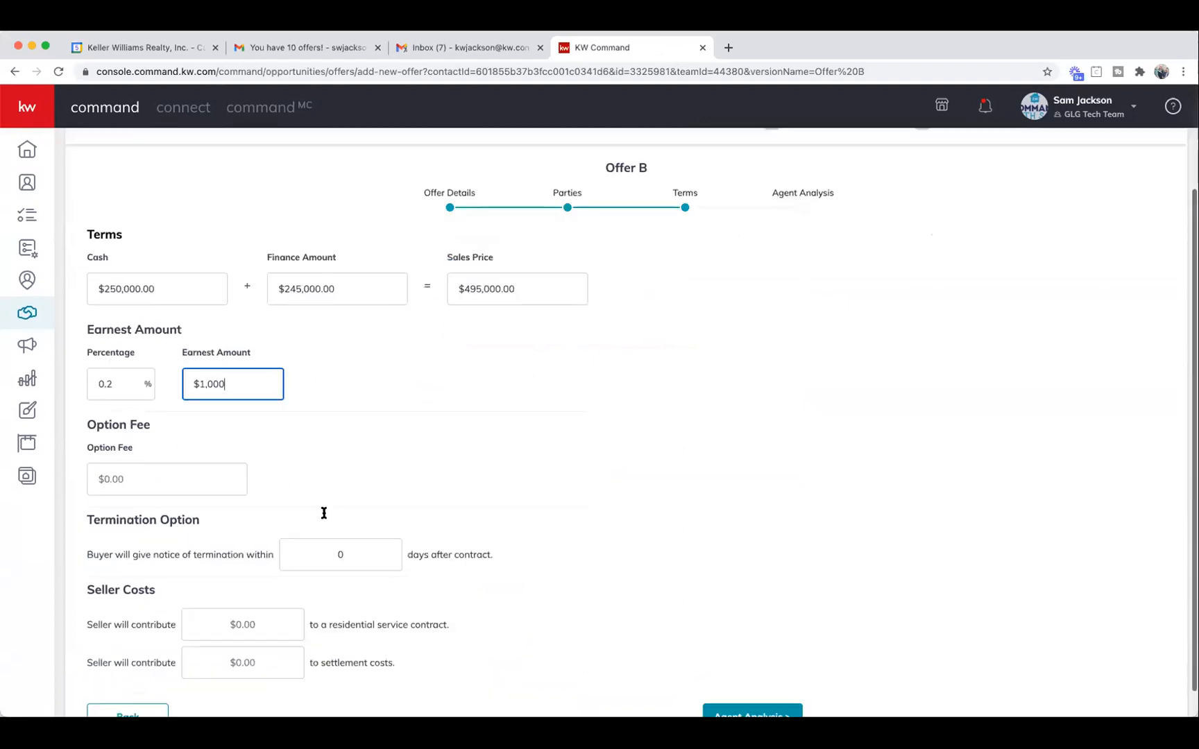
{"action": "left_click", "coordinate": [352, 528]}
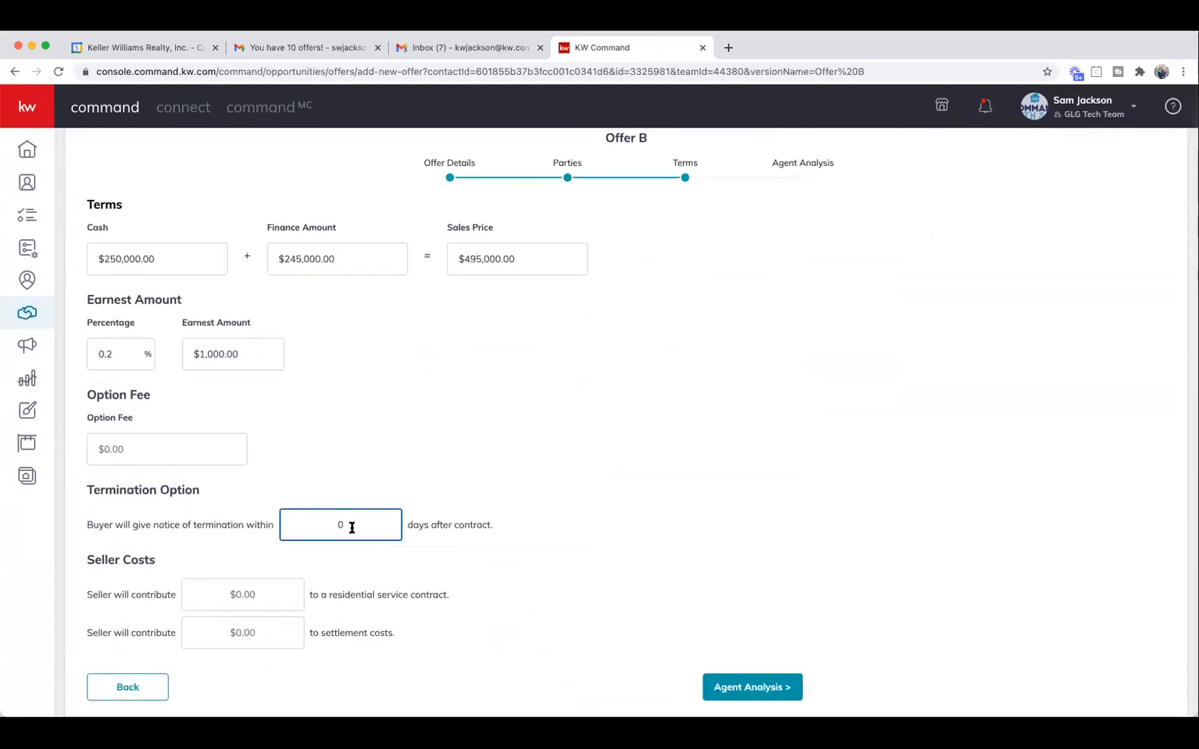
Set 10 termination days and type 'Slightly Lower Asking' in the agent analysis.
{"action": "type", "text": "10"}
{"action": "left_click", "coordinate": [742, 687]}
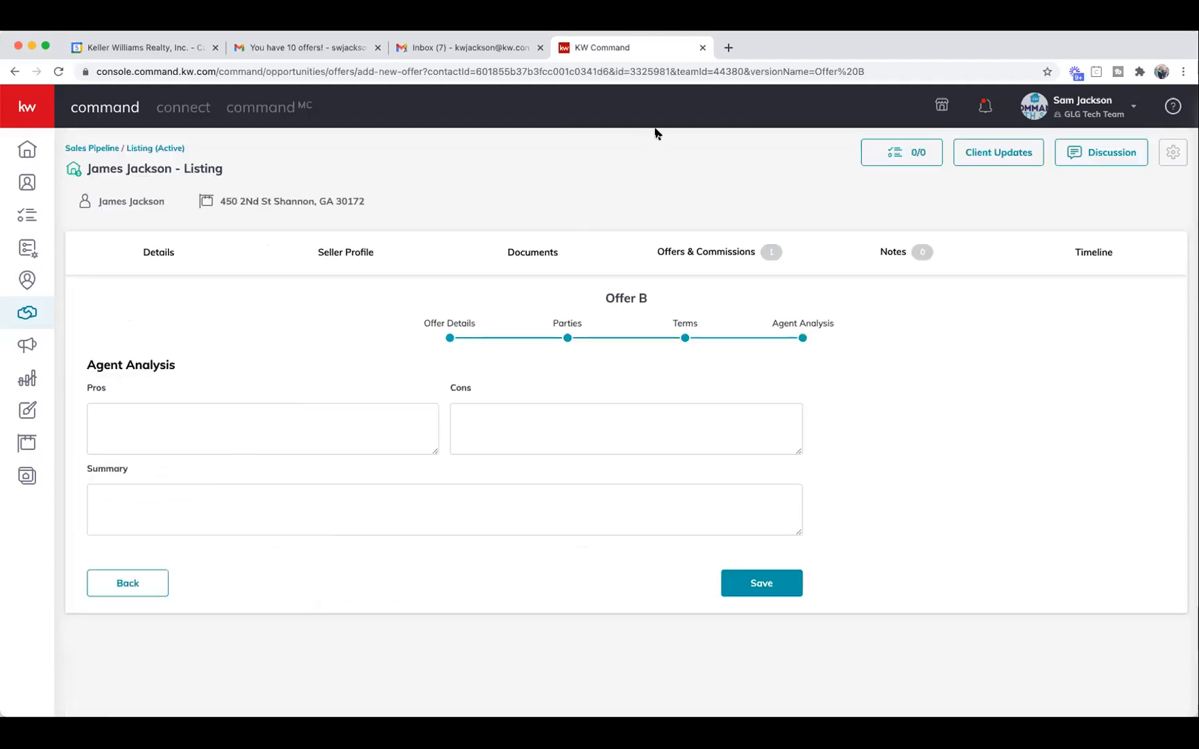
{"action": "left_click", "coordinate": [238, 428]}
{"action": "type", "text": "Slig"}
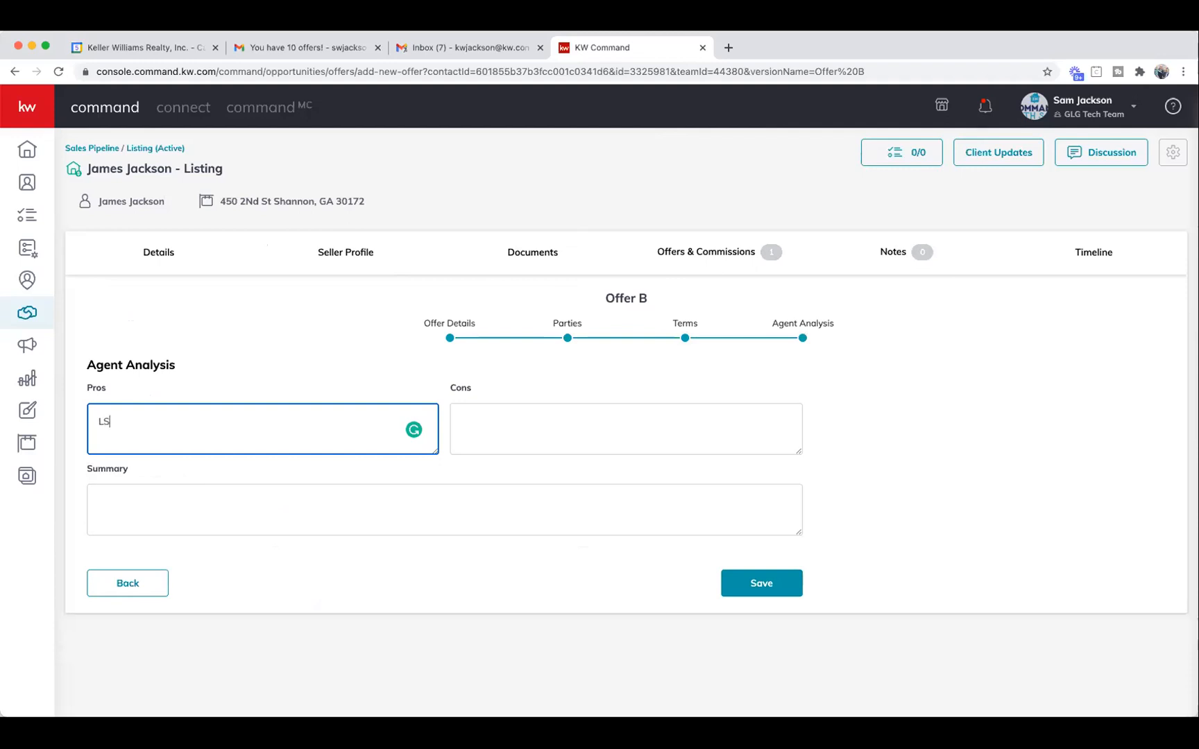
{"action": "key", "text": "BackSpace"}
{"action": "key", "text": "BackSpace"}
{"action": "key", "text": "BackSpace"}
{"action": "key", "text": "BackSpace"}
{"action": "type", "text": "Slightky"}
{"action": "key", "text": "BackSpace"}
{"action": "key", "text": "BackSpace"}
{"action": "type", "text": "ly Lower Asking"}
Move the text into Cons as 'Slightly Lower Asking - Longer Due Diligence', correcting the spelling.
{"action": "left_click", "coordinate": [460, 420]}
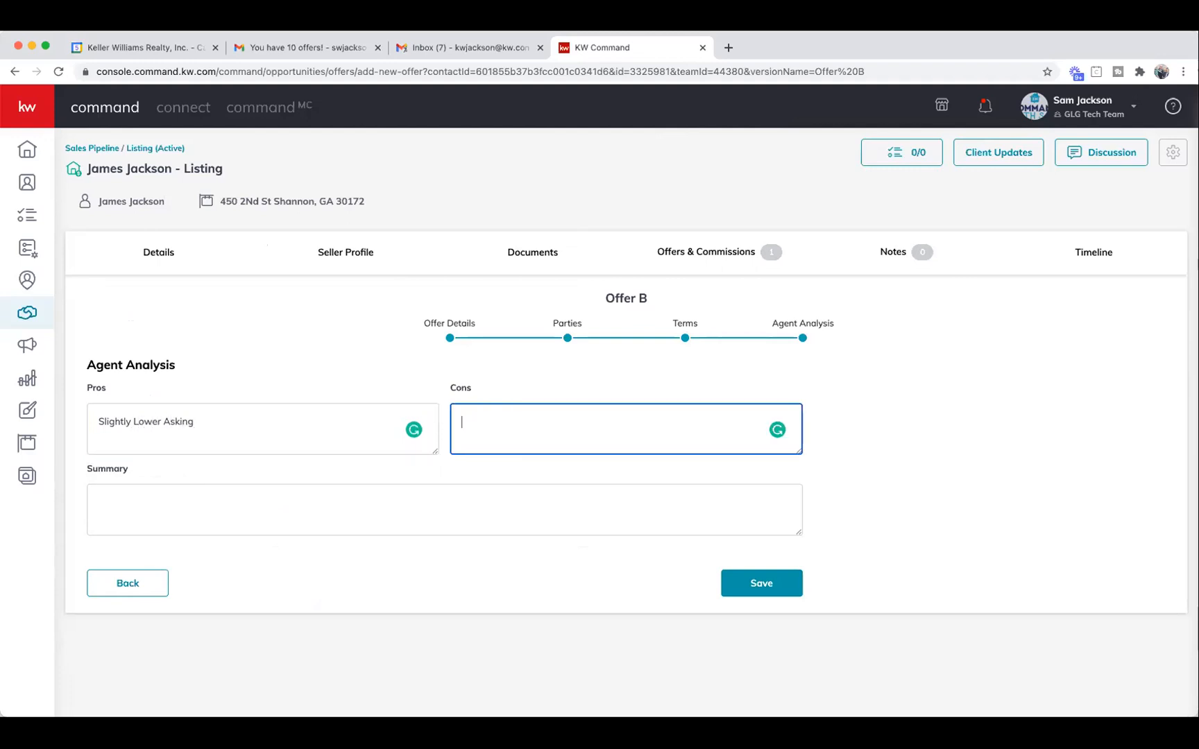
{"action": "triple_click", "coordinate": [129, 422]}
{"action": "key", "text": "super+c"}
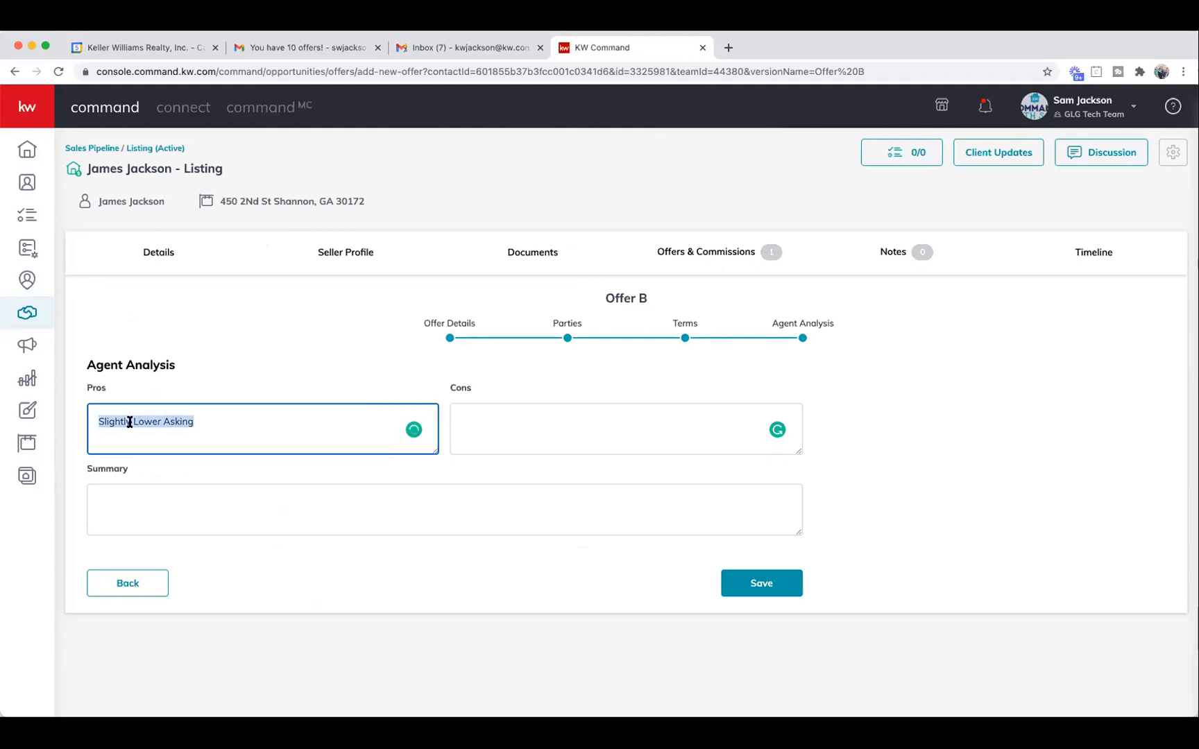
{"action": "left_click", "coordinate": [469, 421]}
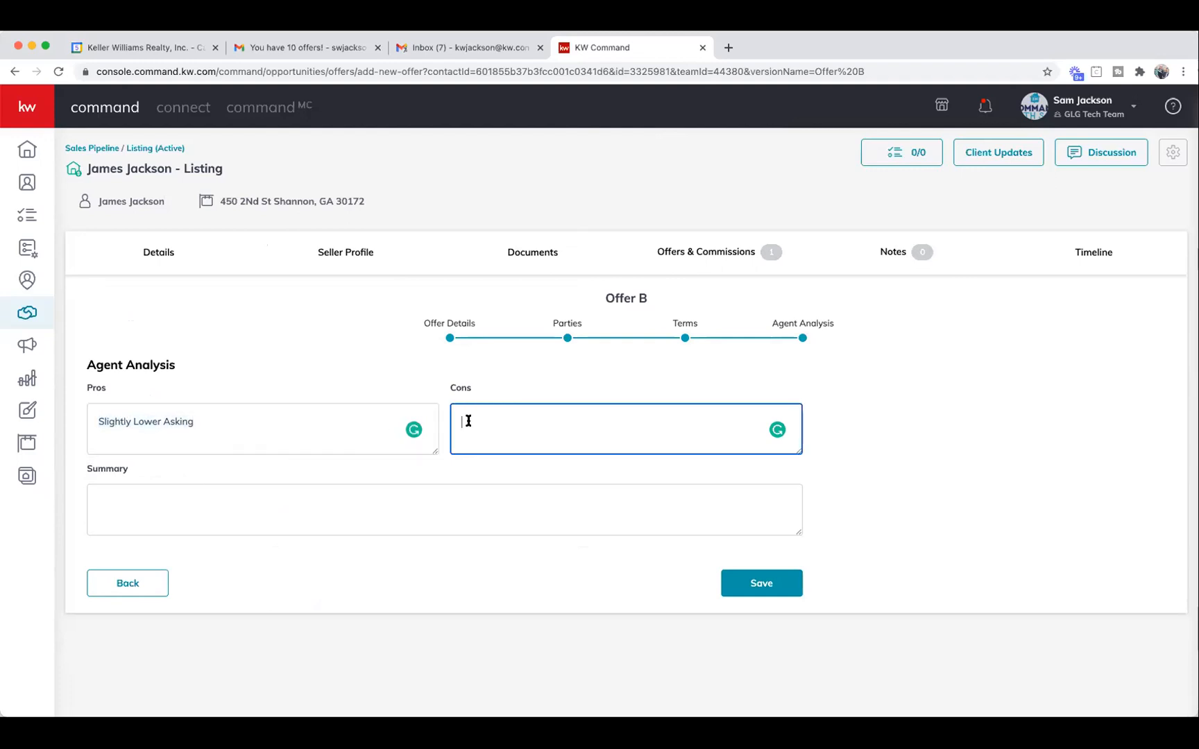
{"action": "key", "text": "super+v"}
{"action": "type", "text": "-0"}
{"action": "key", "text": "BackSpace"}
{"action": "type", "text": "Longer Due Duillegence"}
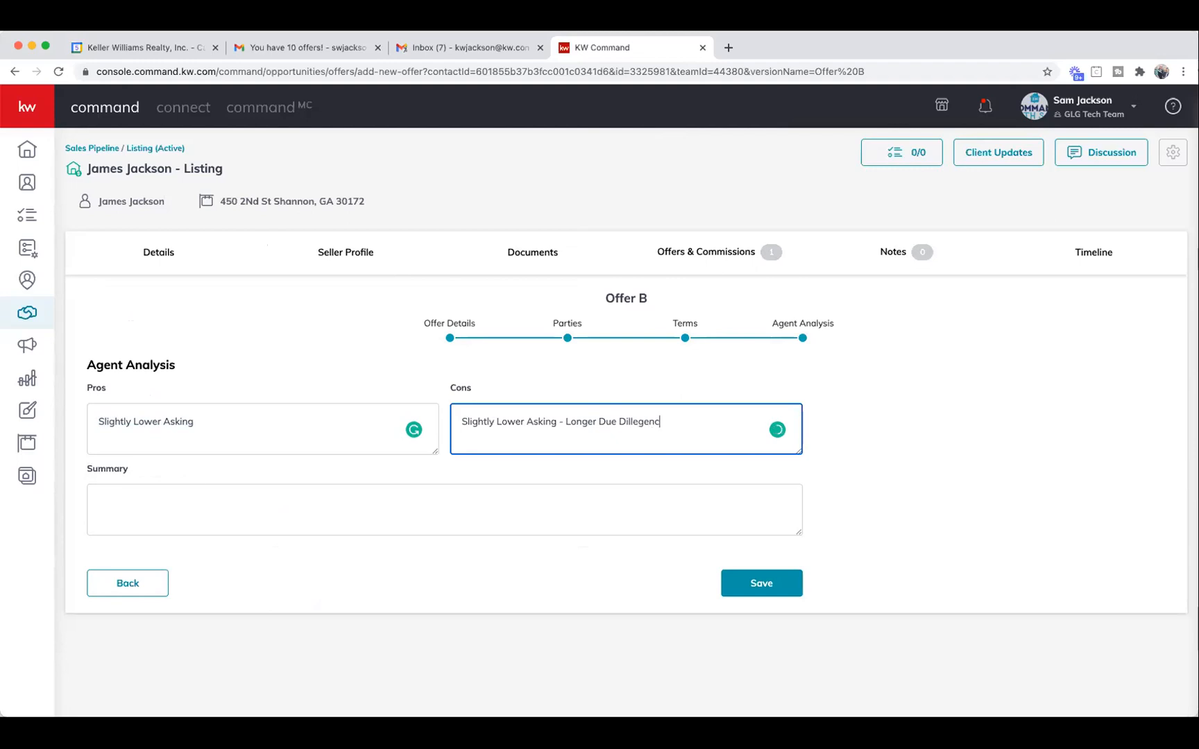
{"action": "triple_click", "coordinate": [180, 421]}
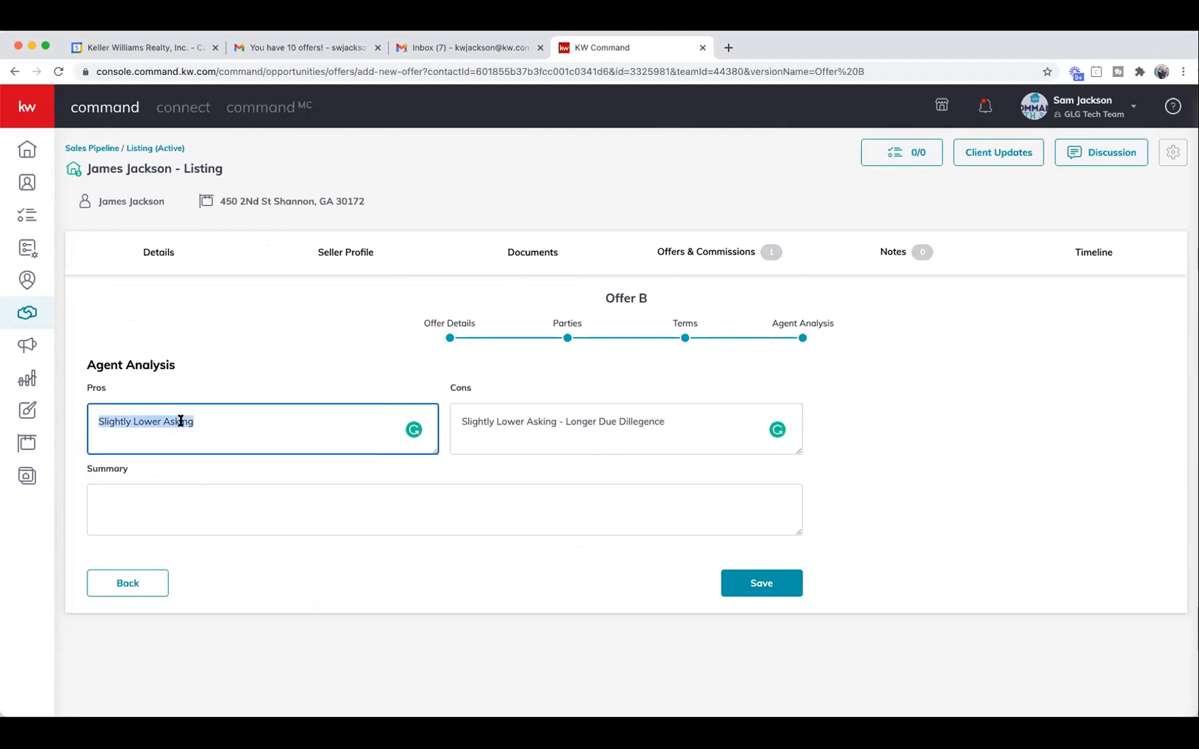
{"action": "key", "text": "BackSpace"}
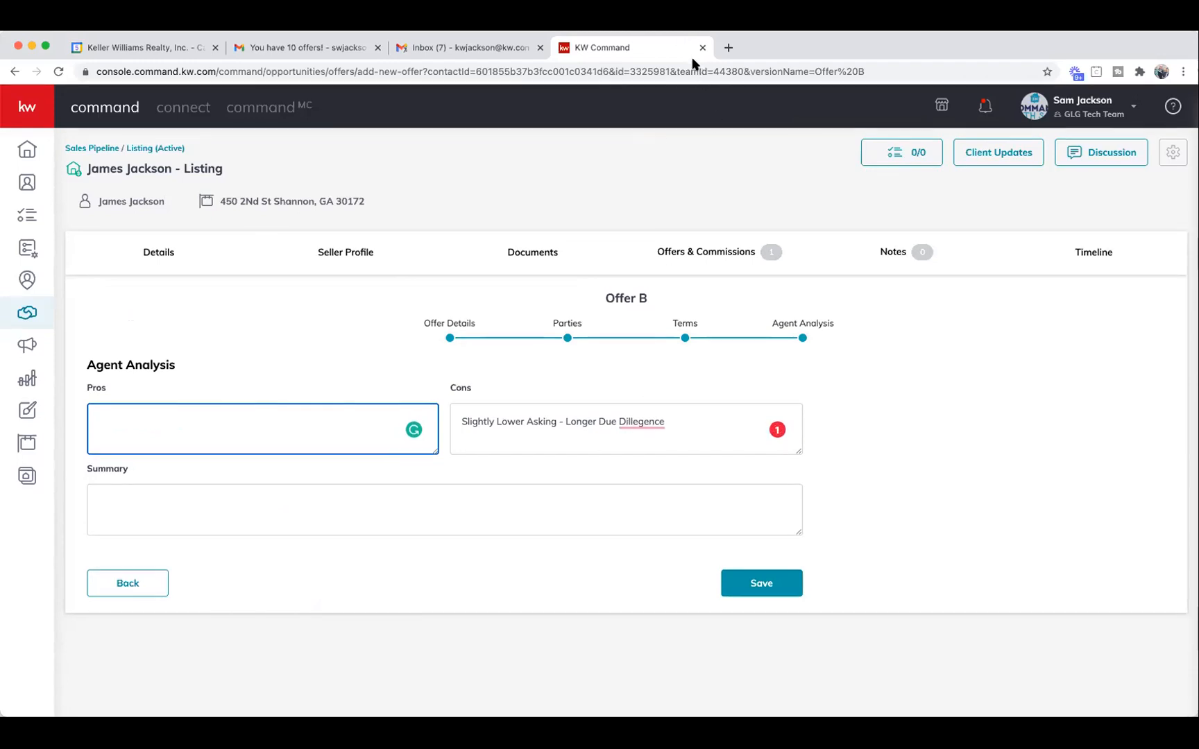
{"action": "left_click", "coordinate": [633, 423]}
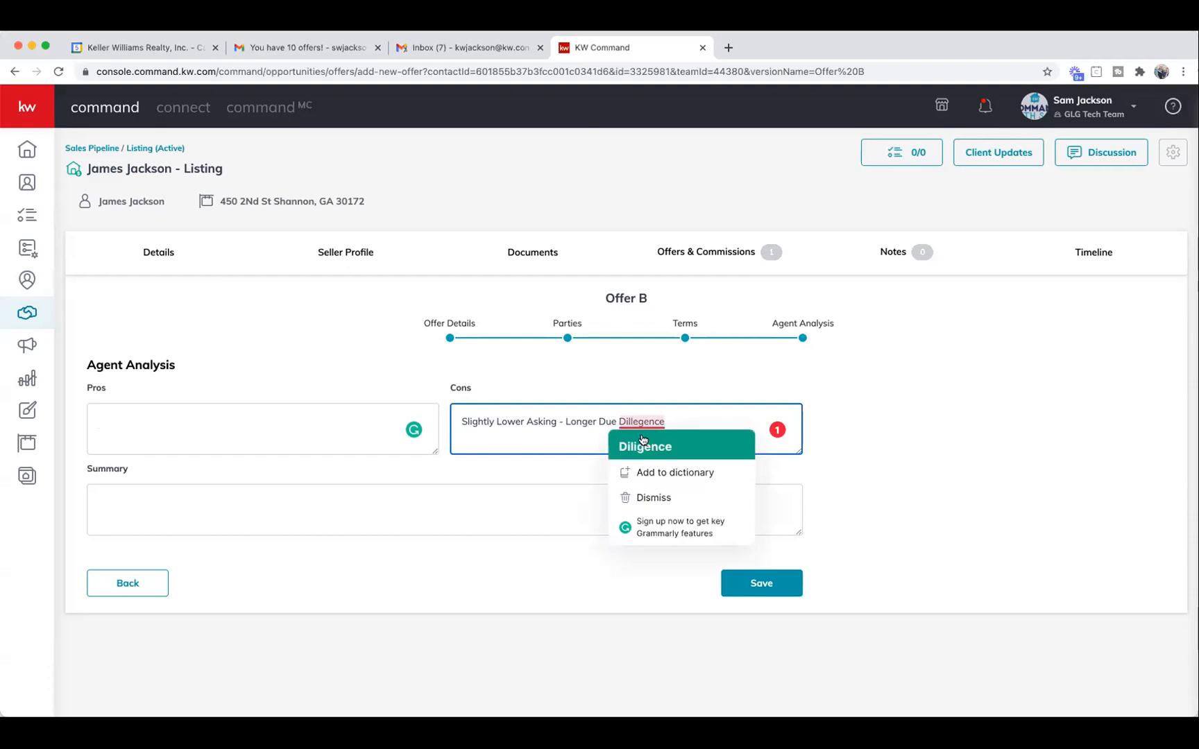
{"action": "left_click", "coordinate": [646, 444]}
Enter Pros 'No Contingency - Can bring cash for Appraisal issues'.
{"action": "left_click", "coordinate": [382, 418]}
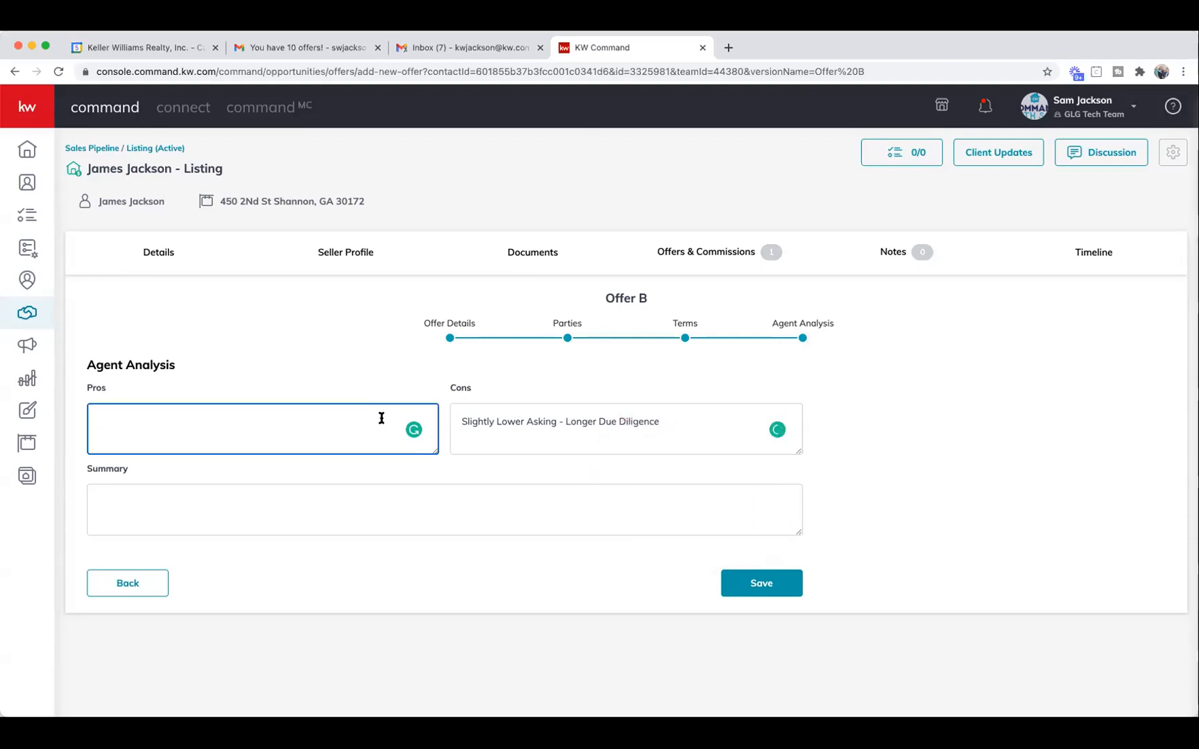
{"action": "type", "text": "No Contingenct"}
{"action": "key", "text": "BackSpace"}
{"action": "type", "text": "y -  Can"}
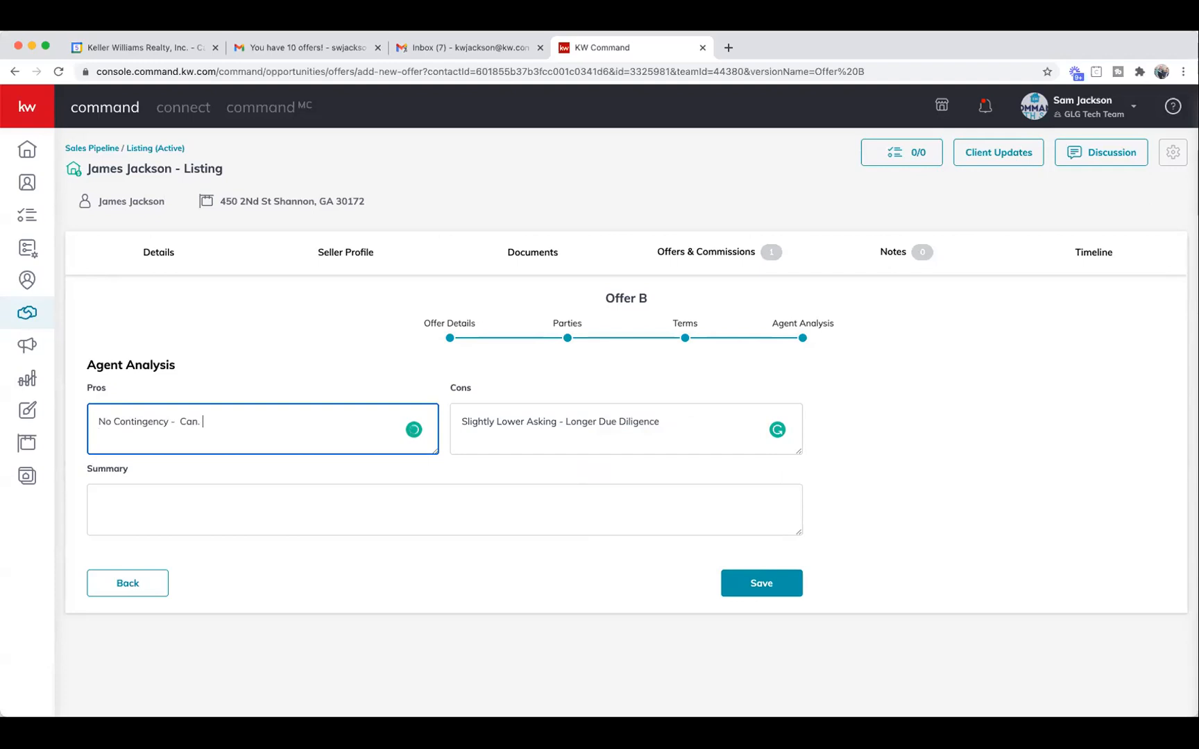
{"action": "type", "text": " bring cash for Appraisal issues"}
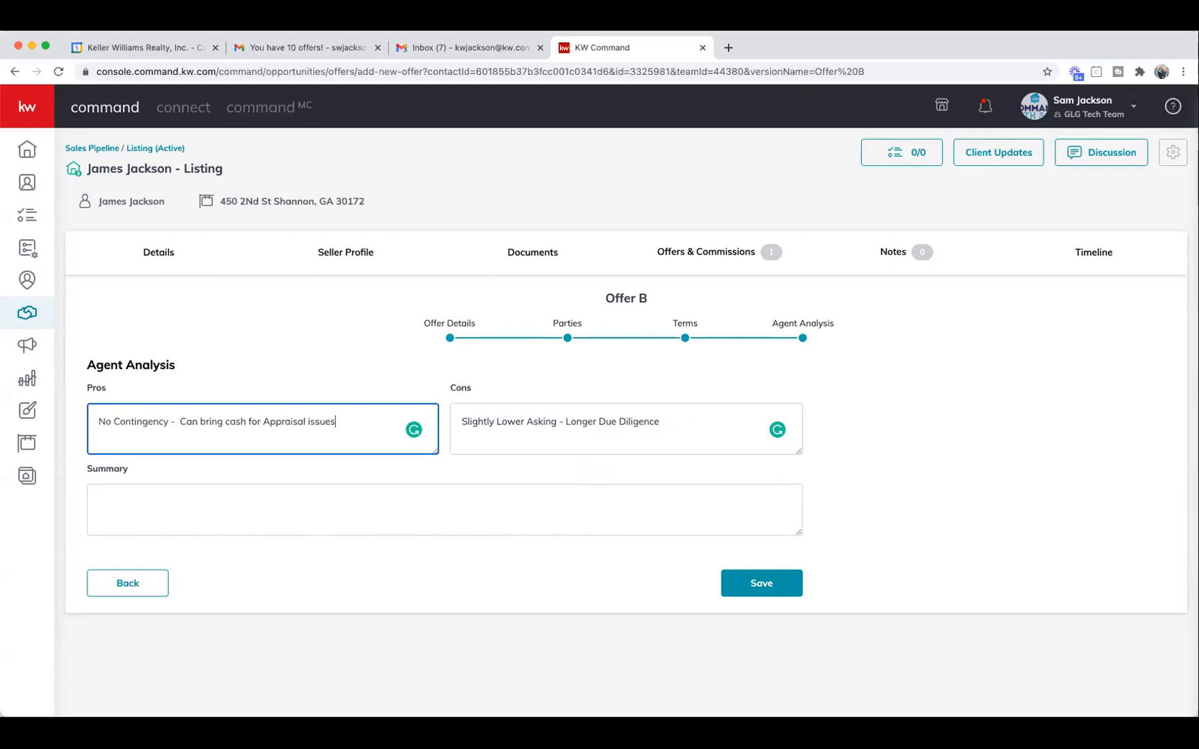
Write the summary 'Offer 2 - decent offer, but here is still more coming!'.
{"action": "left_click", "coordinate": [276, 498]}
{"action": "type", "text": "Offer "}
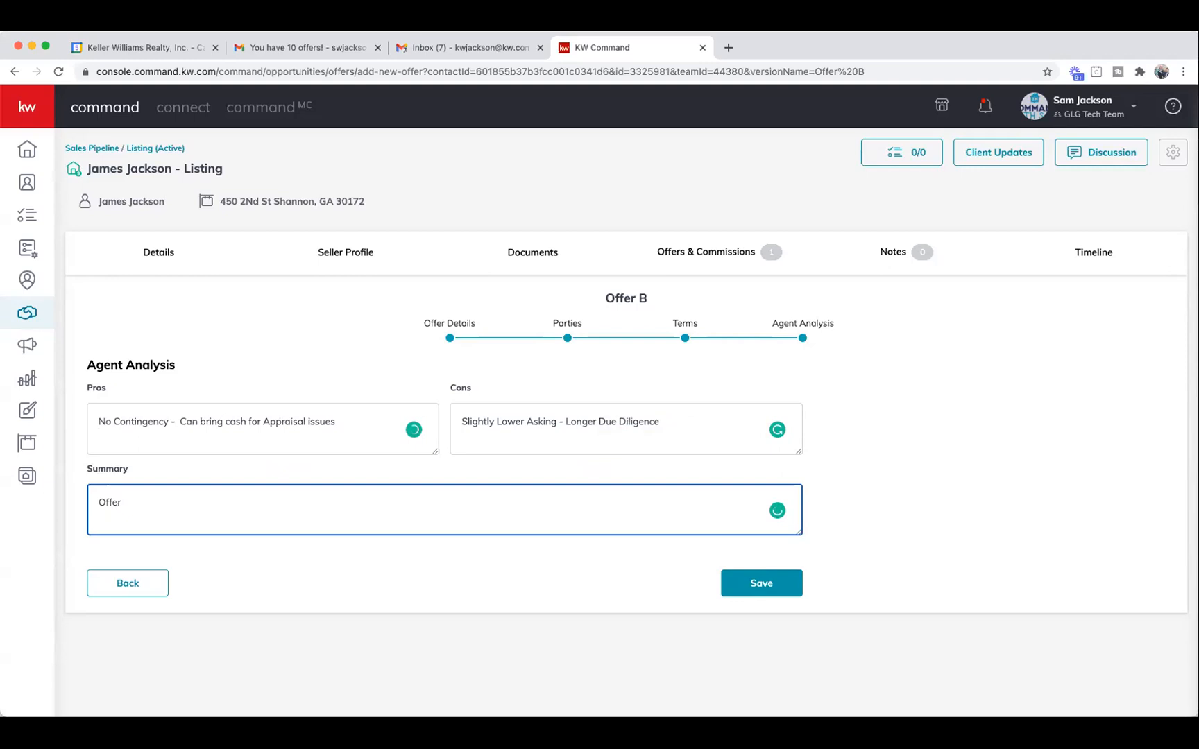
{"action": "type", "text": "2 -  d"}
{"action": "type", "text": "ecent off"}
{"action": "type", "text": "e -"}
{"action": "key", "text": "BackSpace"}
{"action": "key", "text": "BackSpace"}
{"action": "key", "text": "BackSpace"}
{"action": "type", "text": "r"}
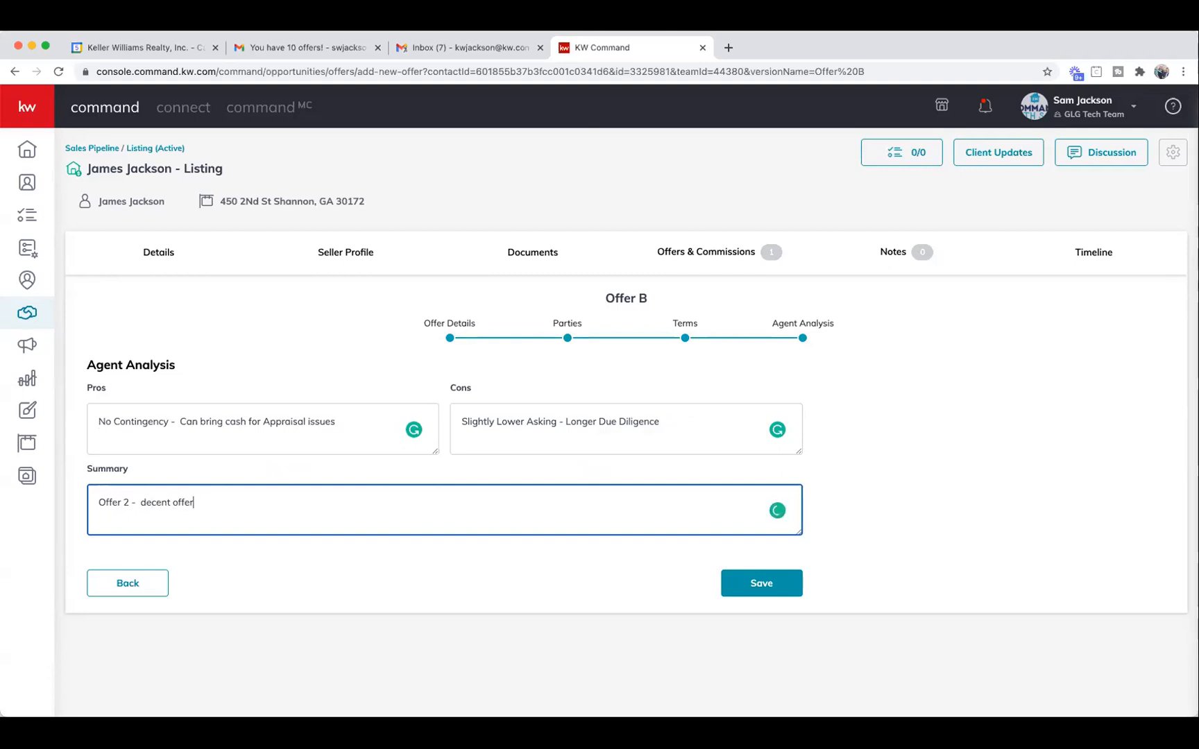
{"action": "type", "text": ", but hhere"}
{"action": "type", "text": "is still more coming!"}
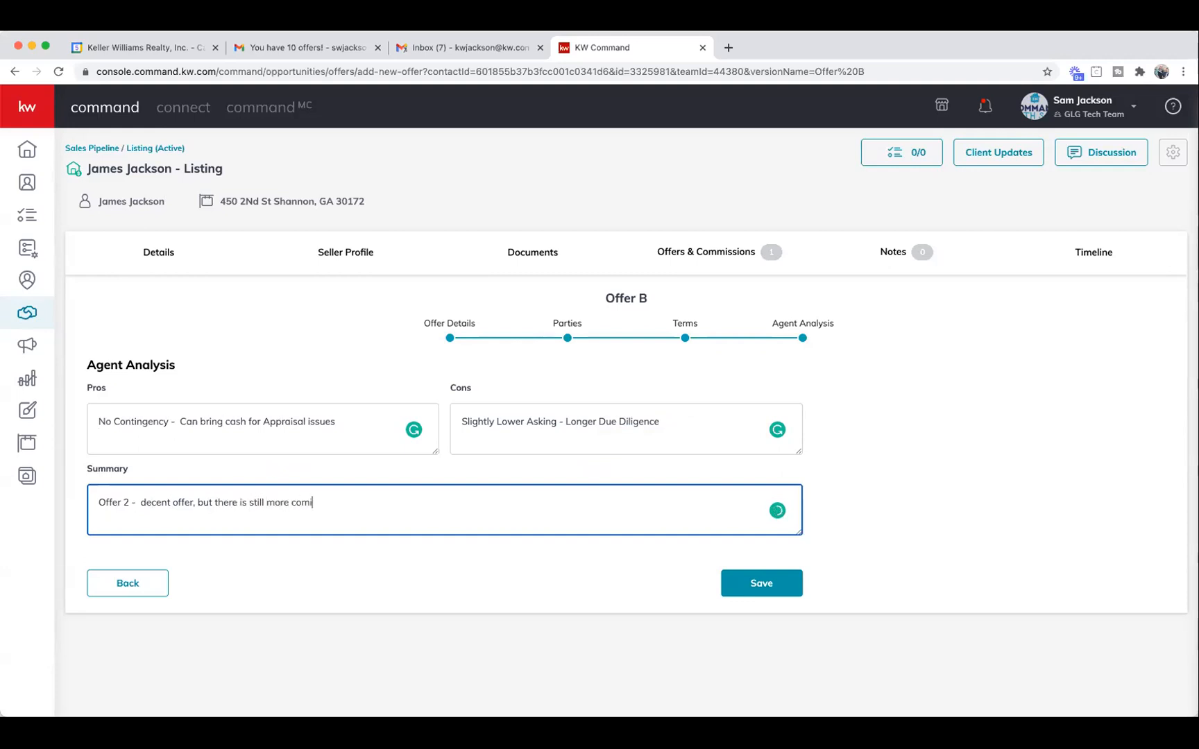
Save Offer B and review both offer cards on the Offer Timeline.
{"action": "left_click", "coordinate": [797, 588]}
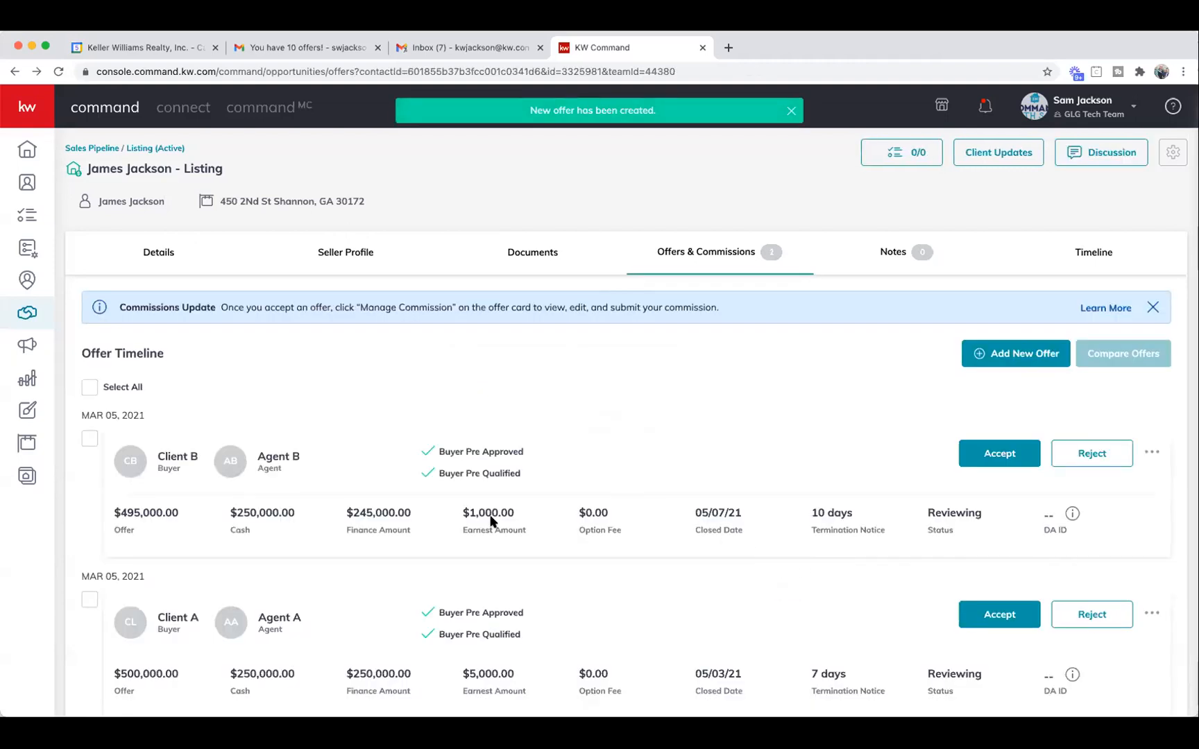
{"action": "scroll", "coordinate": [441, 514], "scroll_direction": "down", "scroll_amount": 1}
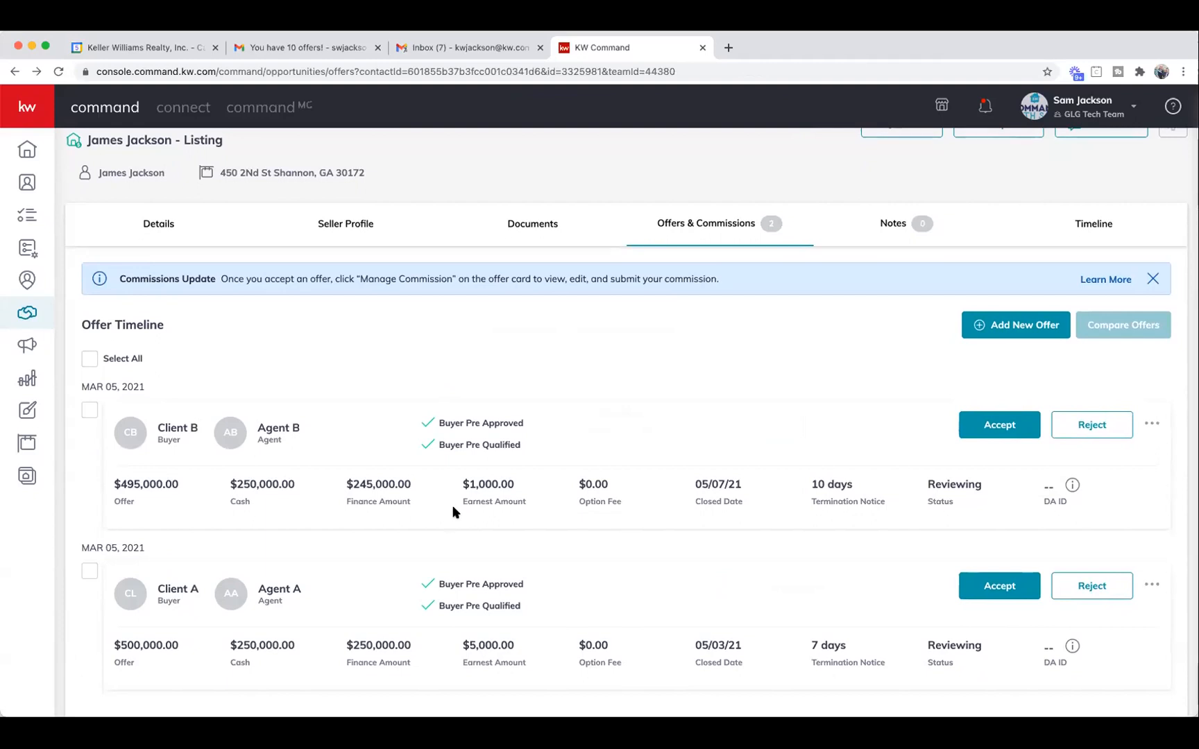
{"action": "scroll", "coordinate": [452, 512], "scroll_direction": "up", "scroll_amount": 1}
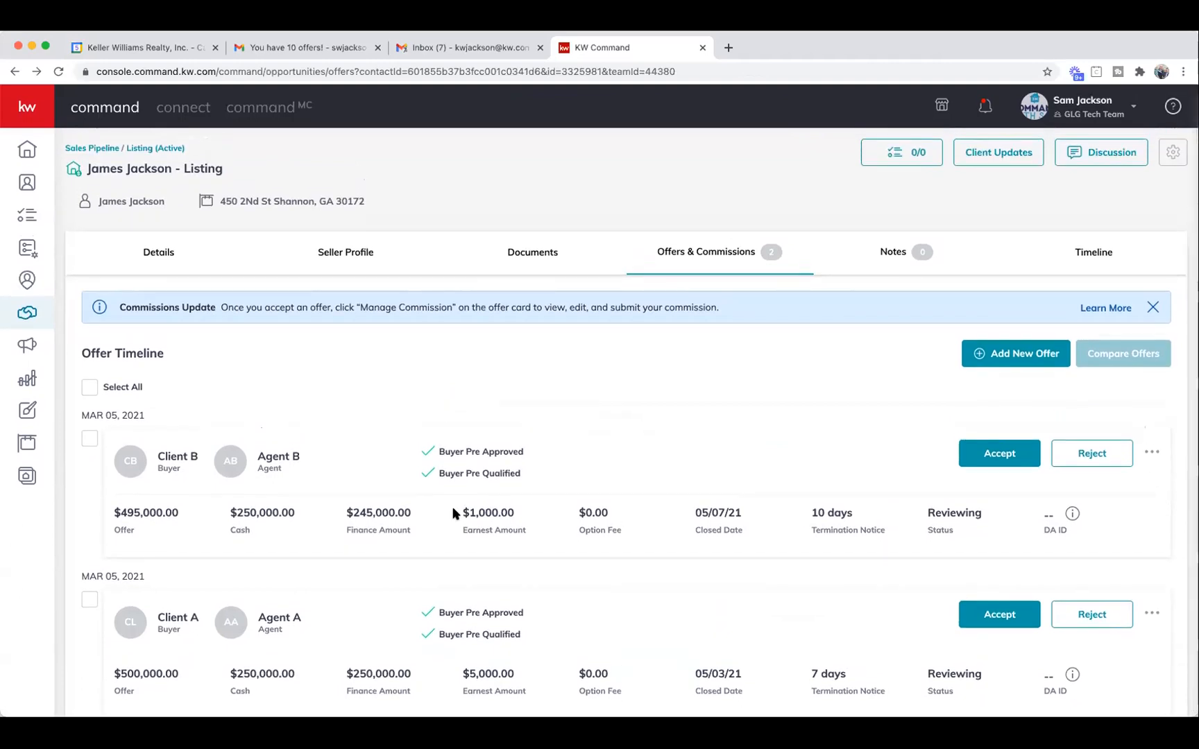
{"action": "scroll", "coordinate": [452, 512], "scroll_direction": "down", "scroll_amount": 1}
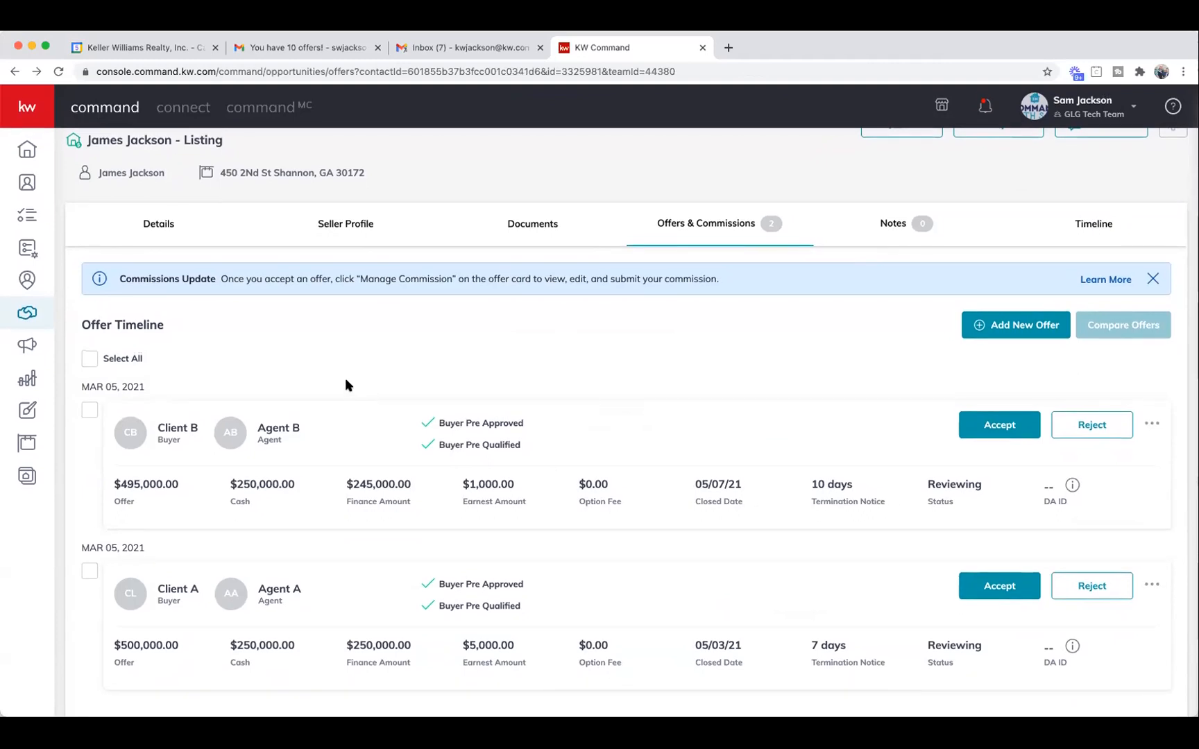
Select all offers on the timeline and compare them in the Compare Offers table.
{"action": "left_click", "coordinate": [89, 361]}
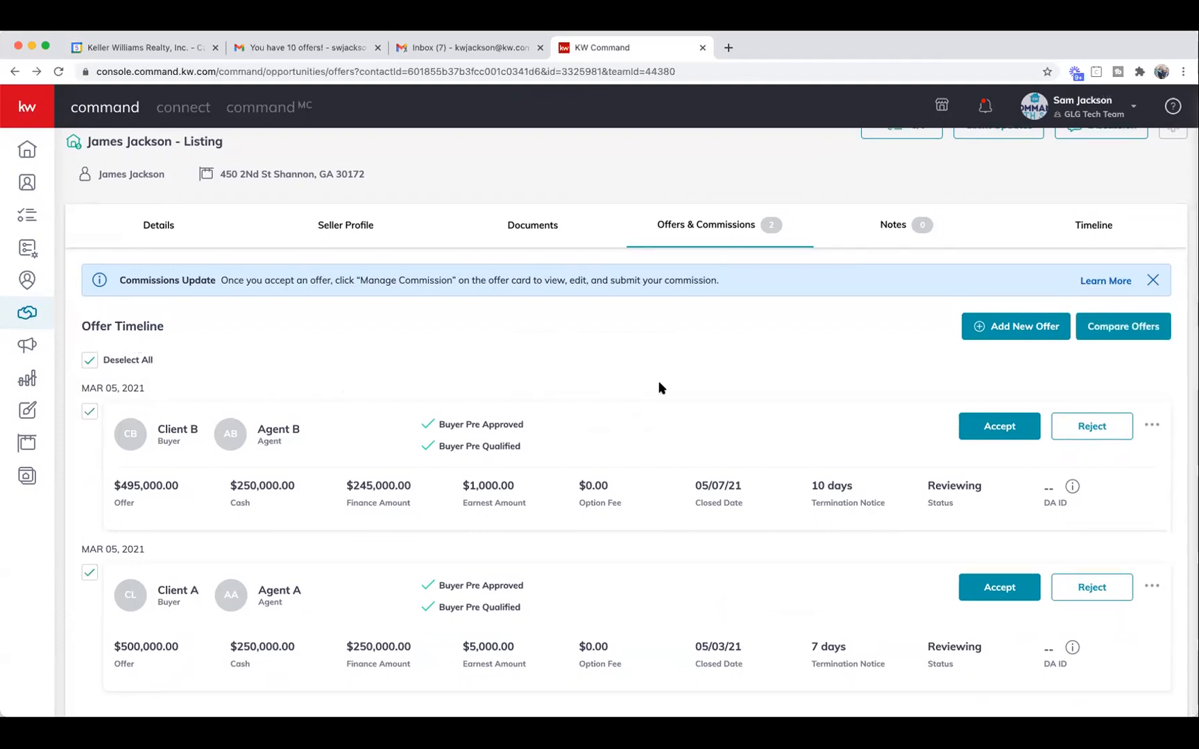
{"action": "left_click", "coordinate": [1115, 335]}
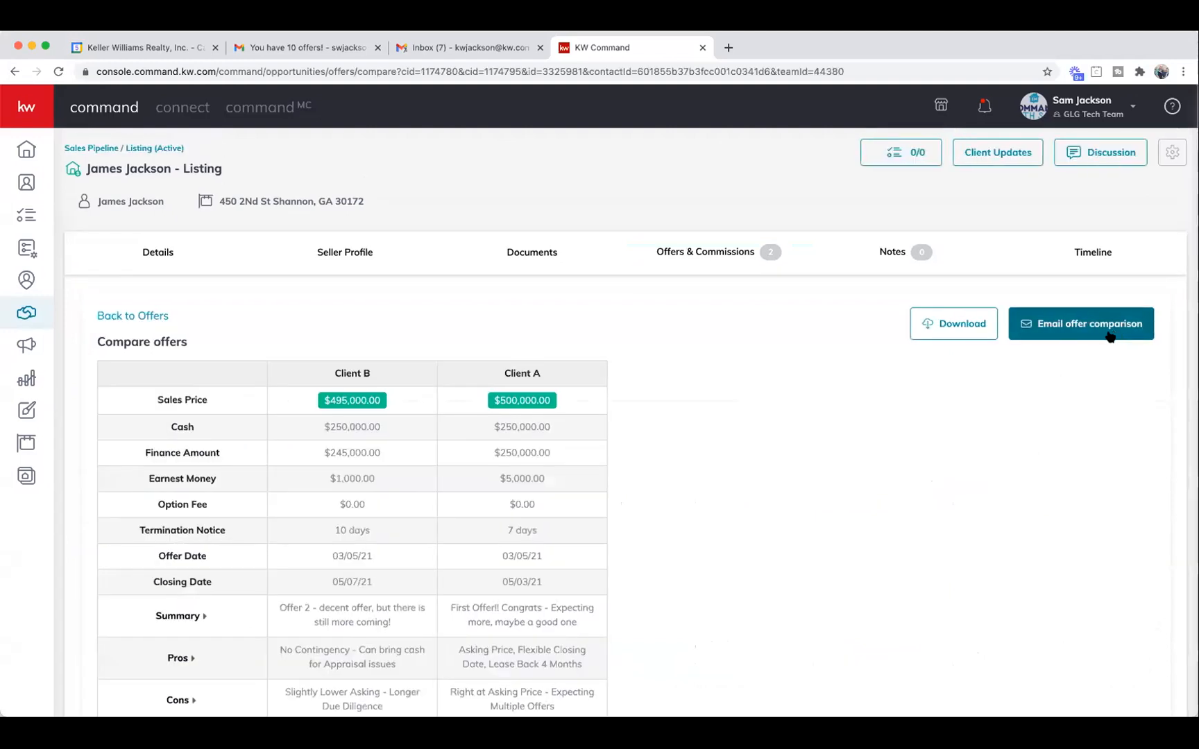
{"action": "scroll", "coordinate": [937, 376], "scroll_direction": "down", "scroll_amount": 1}
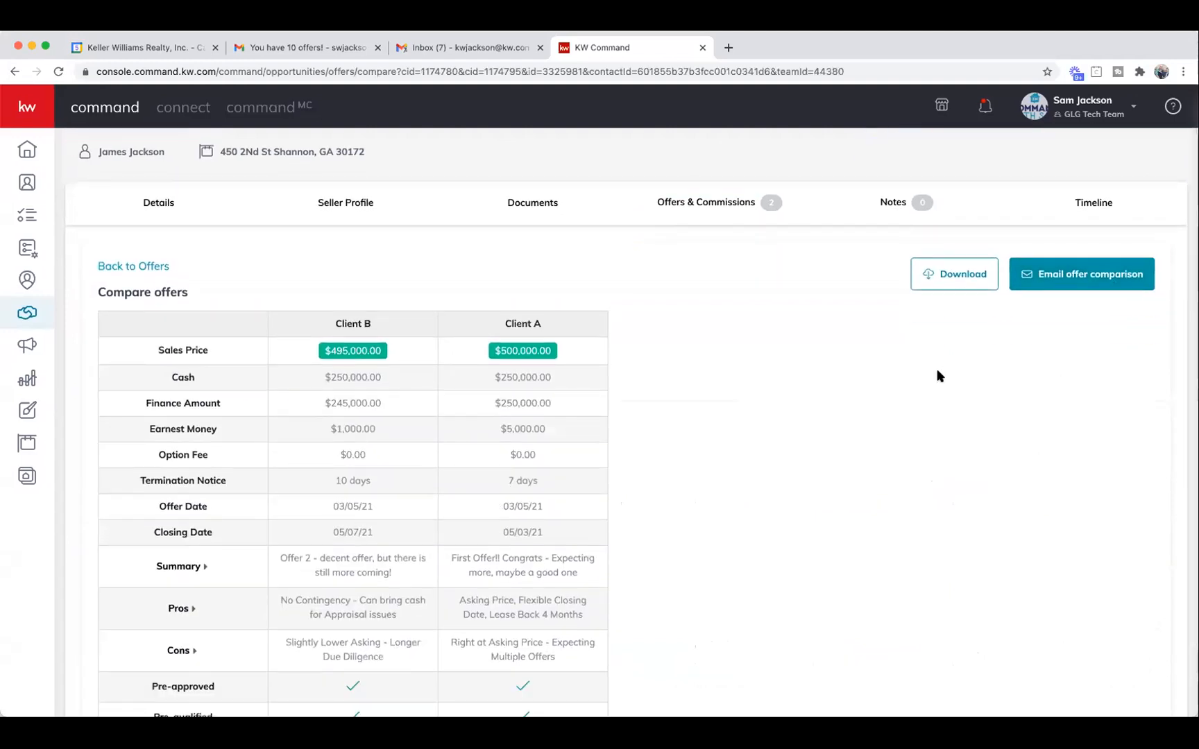
{"action": "scroll", "coordinate": [937, 377], "scroll_direction": "down", "scroll_amount": 1}
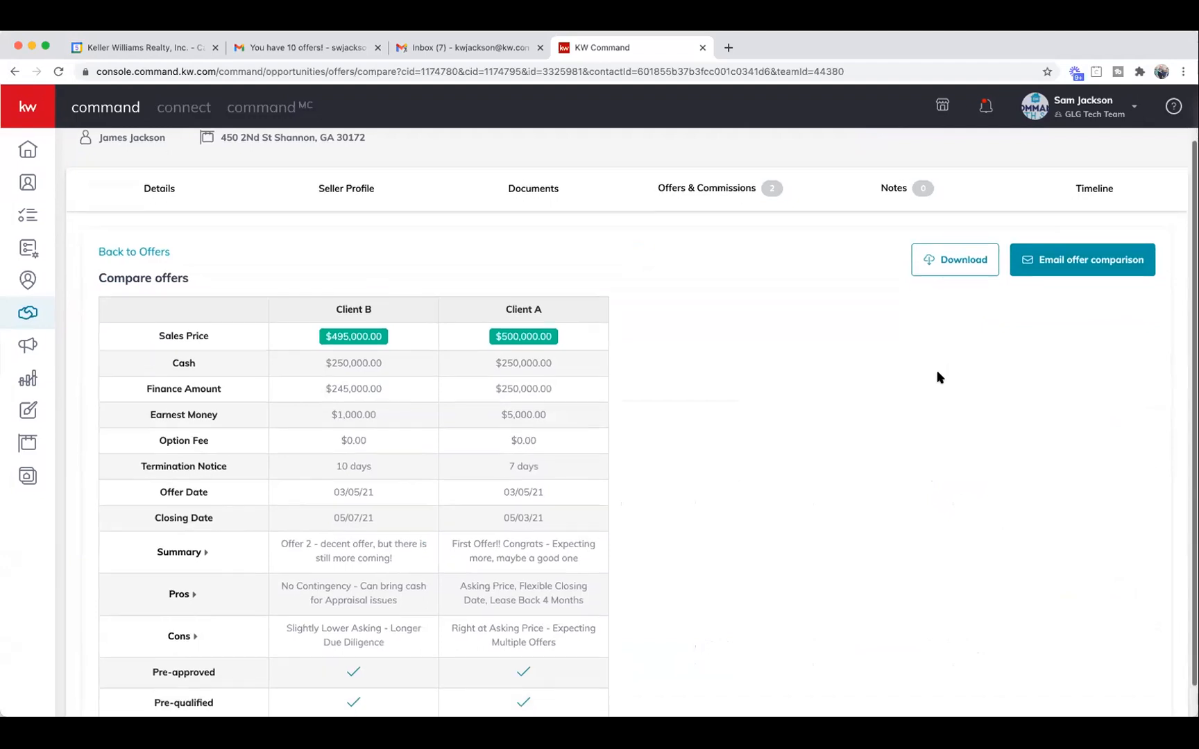
{"action": "scroll", "coordinate": [937, 377], "scroll_direction": "up", "scroll_amount": 1}
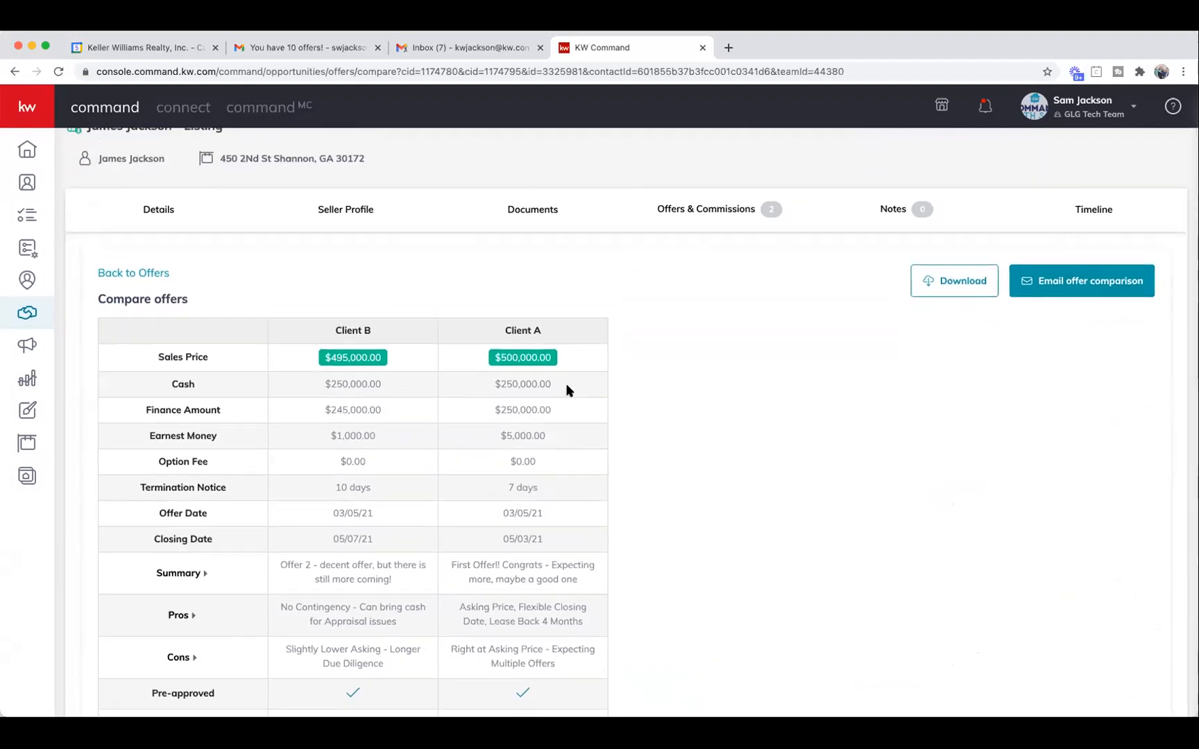
{"action": "scroll", "coordinate": [197, 370], "scroll_direction": "down", "scroll_amount": 1}
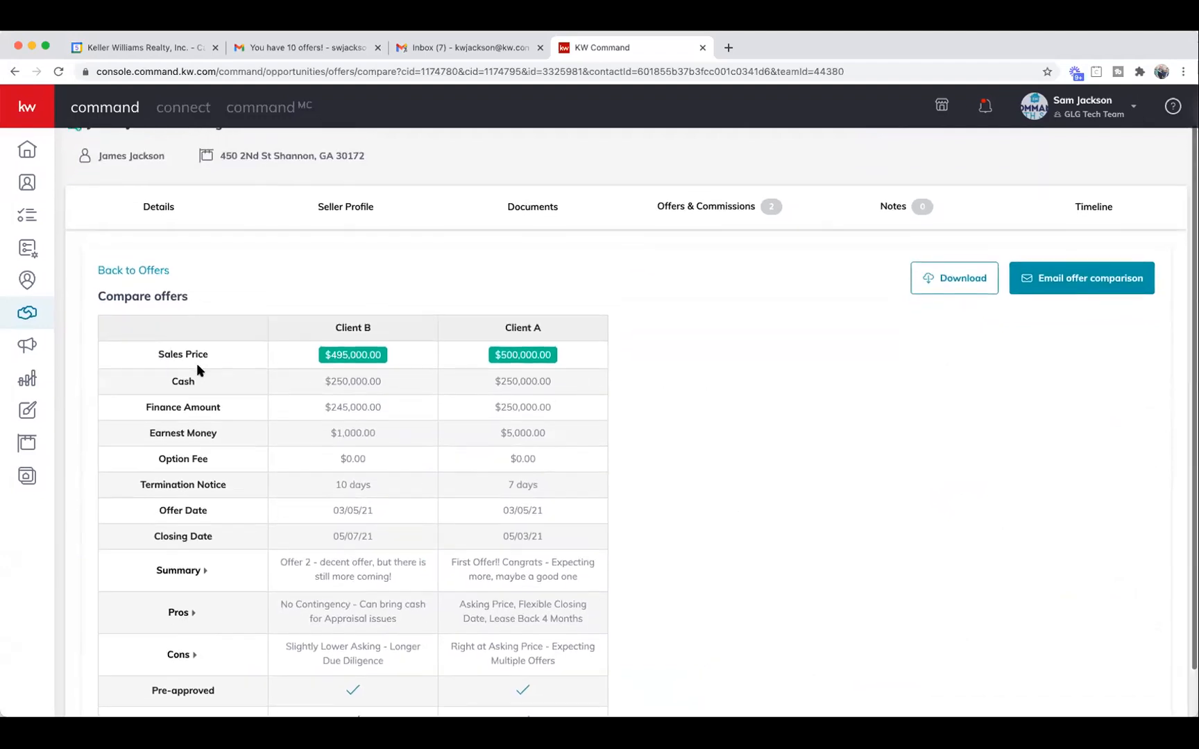
{"action": "scroll", "coordinate": [201, 368], "scroll_direction": "down", "scroll_amount": 1}
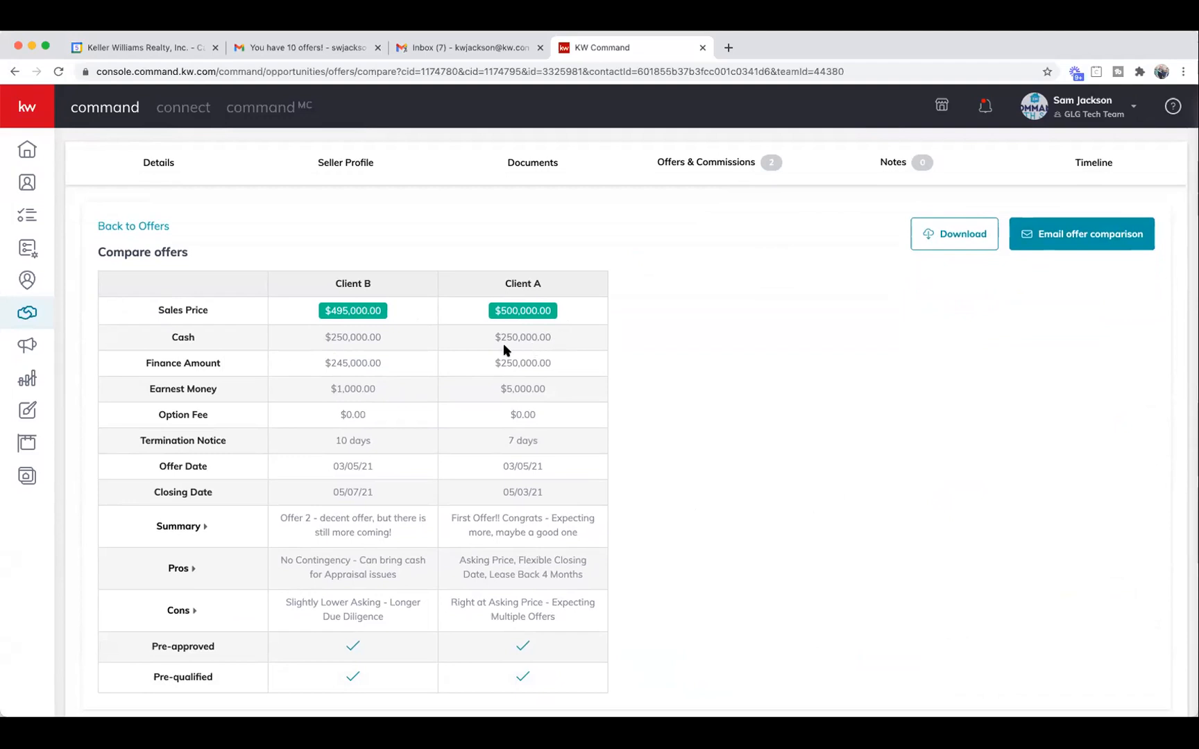
{"action": "left_click_drag", "start_coordinate": [551, 337], "coordinate": [343, 337]}
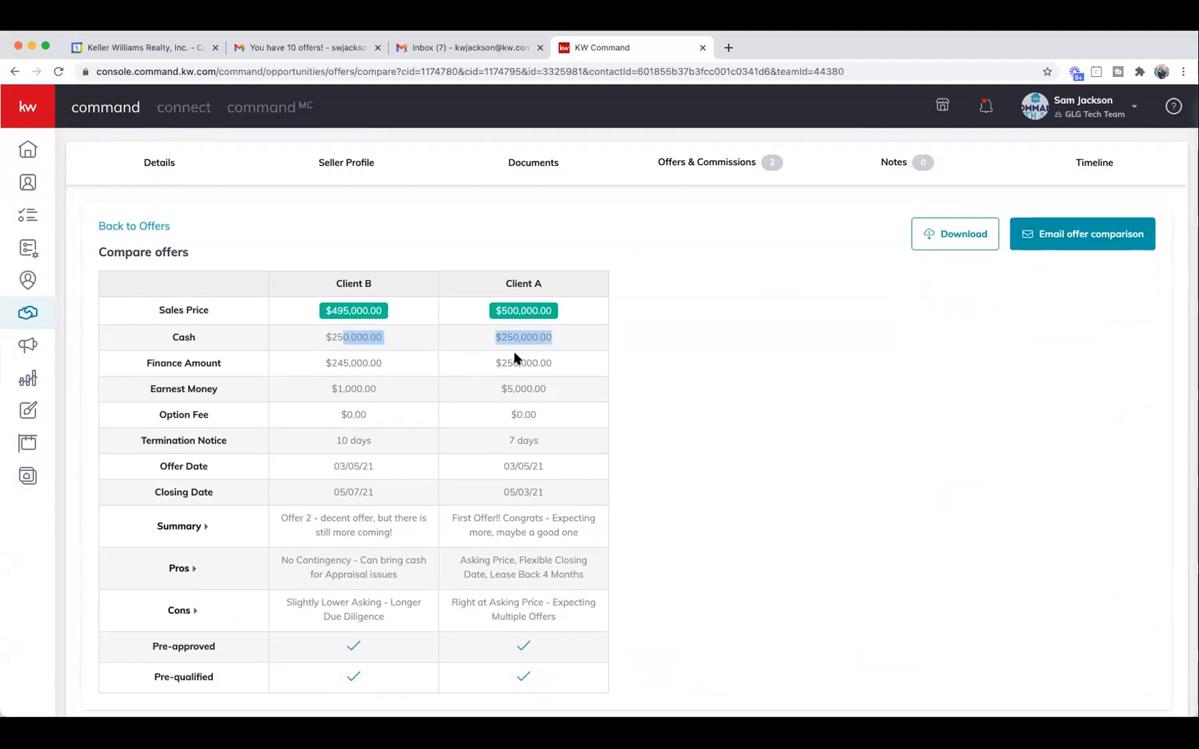
{"action": "left_click_drag", "start_coordinate": [551, 363], "coordinate": [369, 366]}
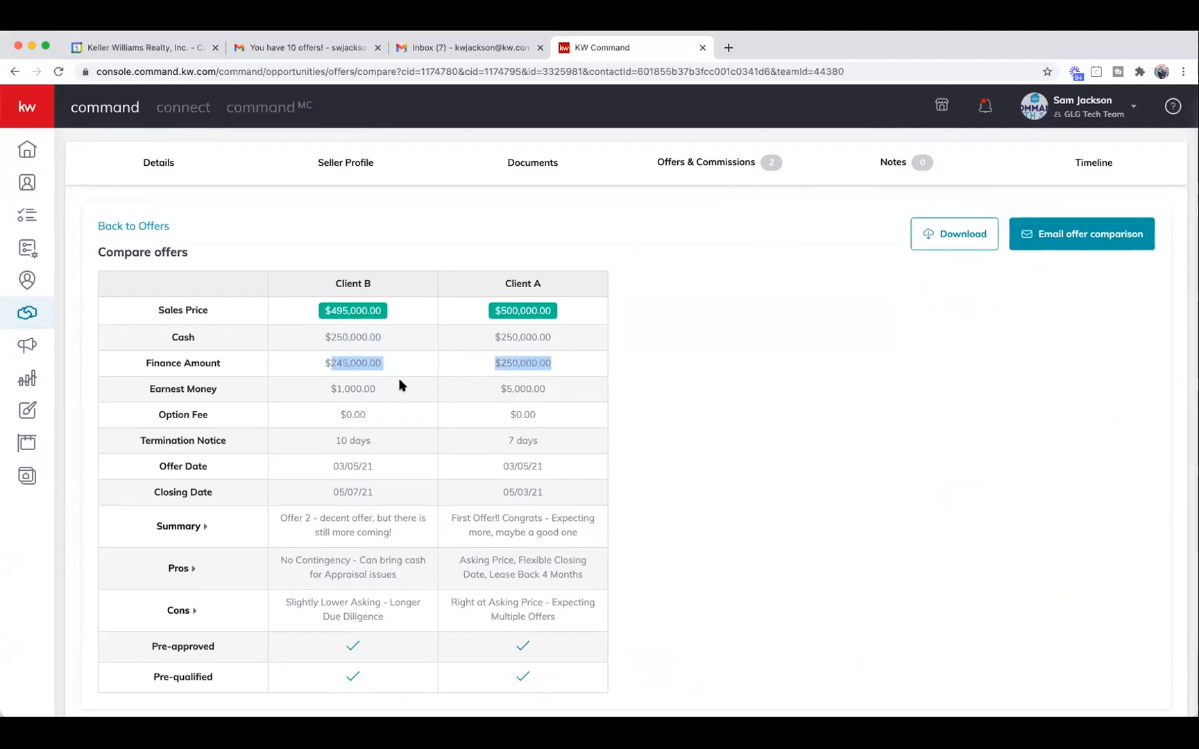
{"action": "left_click", "coordinate": [494, 390]}
{"action": "triple_click", "coordinate": [536, 388]}
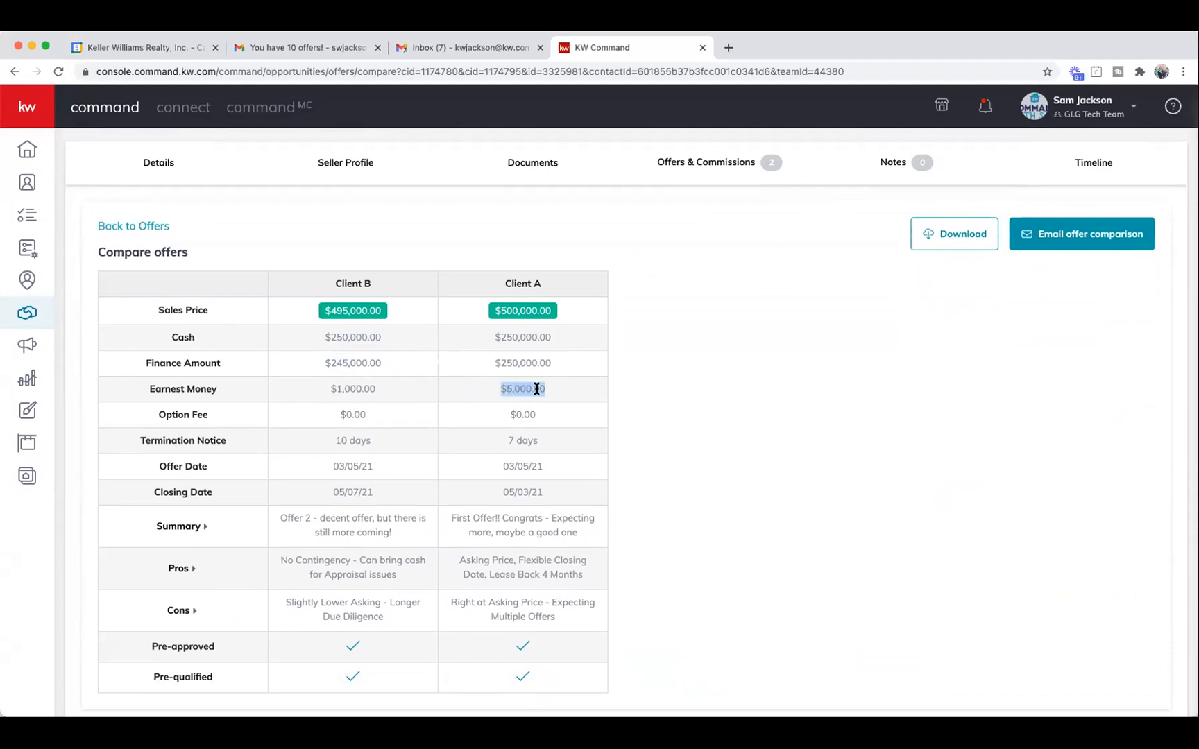
{"action": "scroll", "coordinate": [446, 356], "scroll_direction": "down", "scroll_amount": 1}
{"action": "triple_click", "coordinate": [538, 430]}
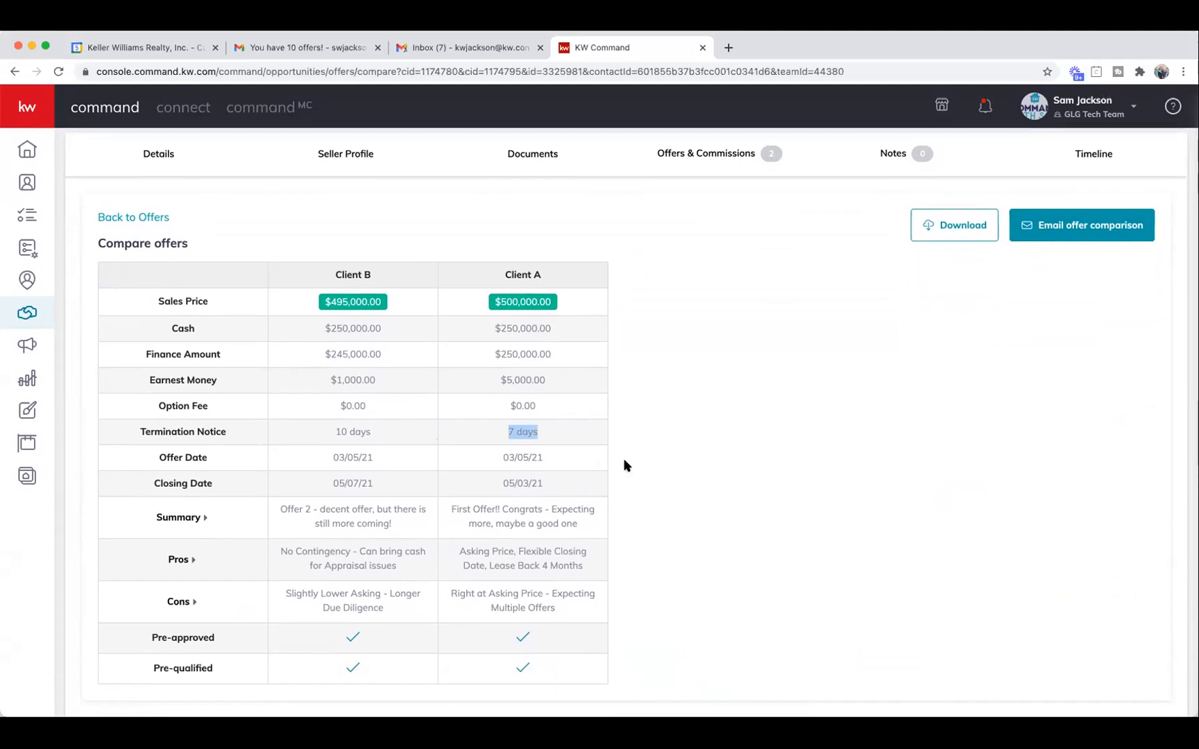
{"action": "left_click", "coordinate": [643, 467]}
{"action": "scroll", "coordinate": [642, 475], "scroll_direction": "up", "scroll_amount": 1}
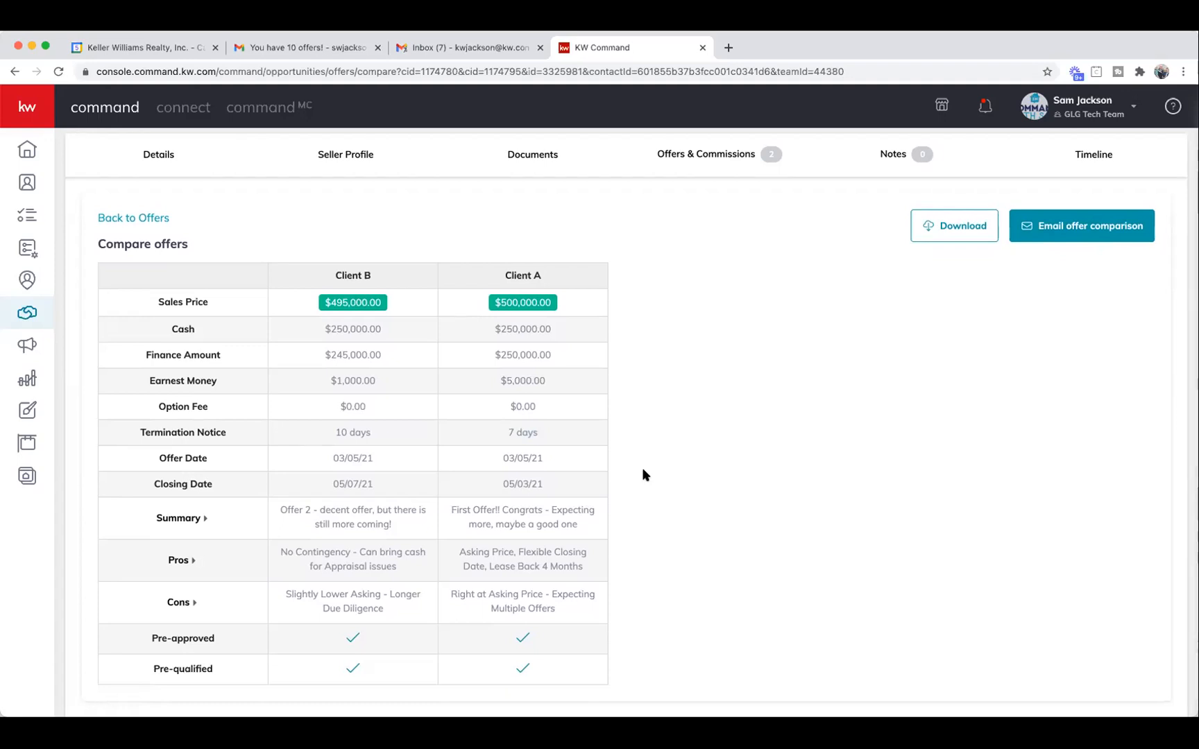
{"action": "scroll", "coordinate": [644, 476], "scroll_direction": "down", "scroll_amount": 1}
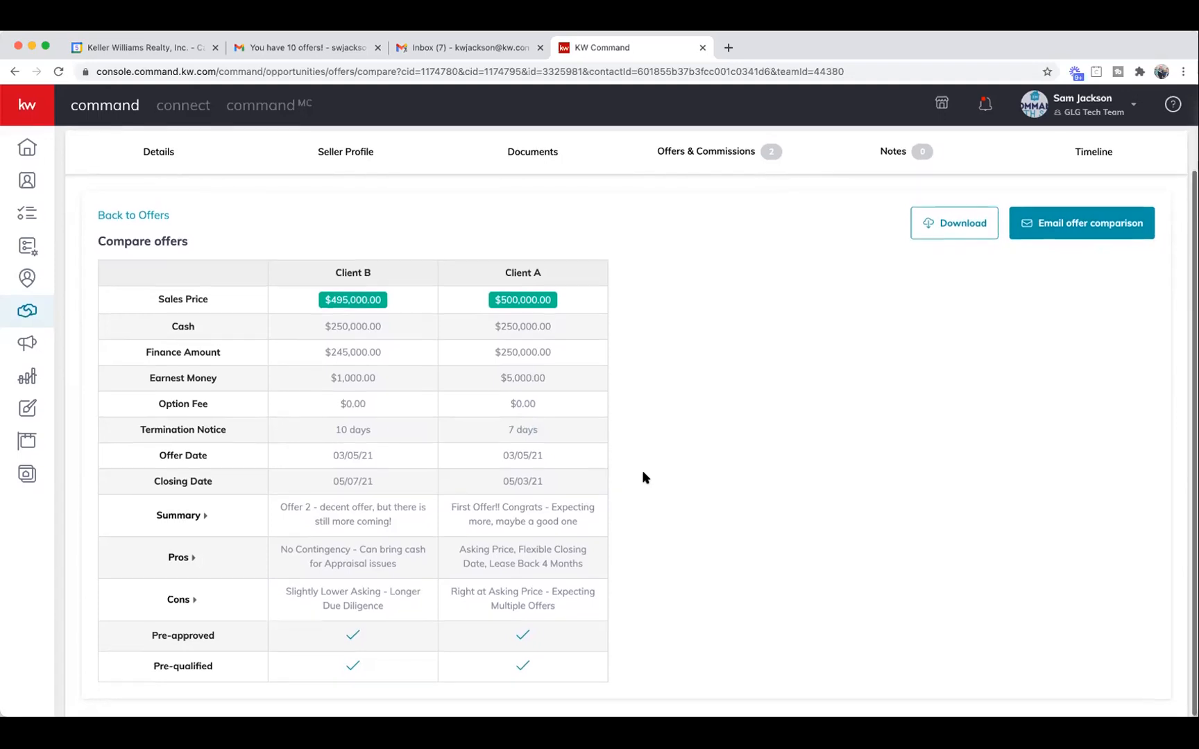
{"action": "left_click_drag", "start_coordinate": [281, 505], "coordinate": [664, 599]}
{"action": "left_click", "coordinate": [662, 595]}
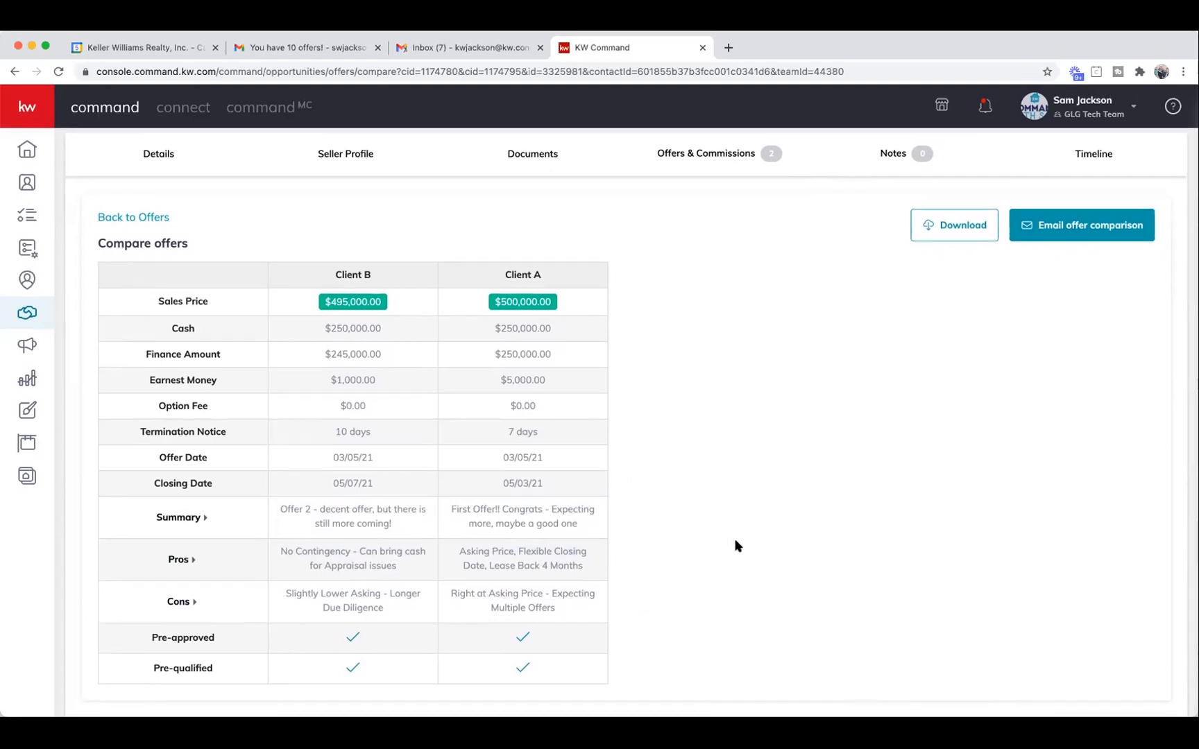
{"action": "scroll", "coordinate": [732, 538], "scroll_direction": "up", "scroll_amount": 1}
{"action": "scroll", "coordinate": [737, 537], "scroll_direction": "down", "scroll_amount": 1}
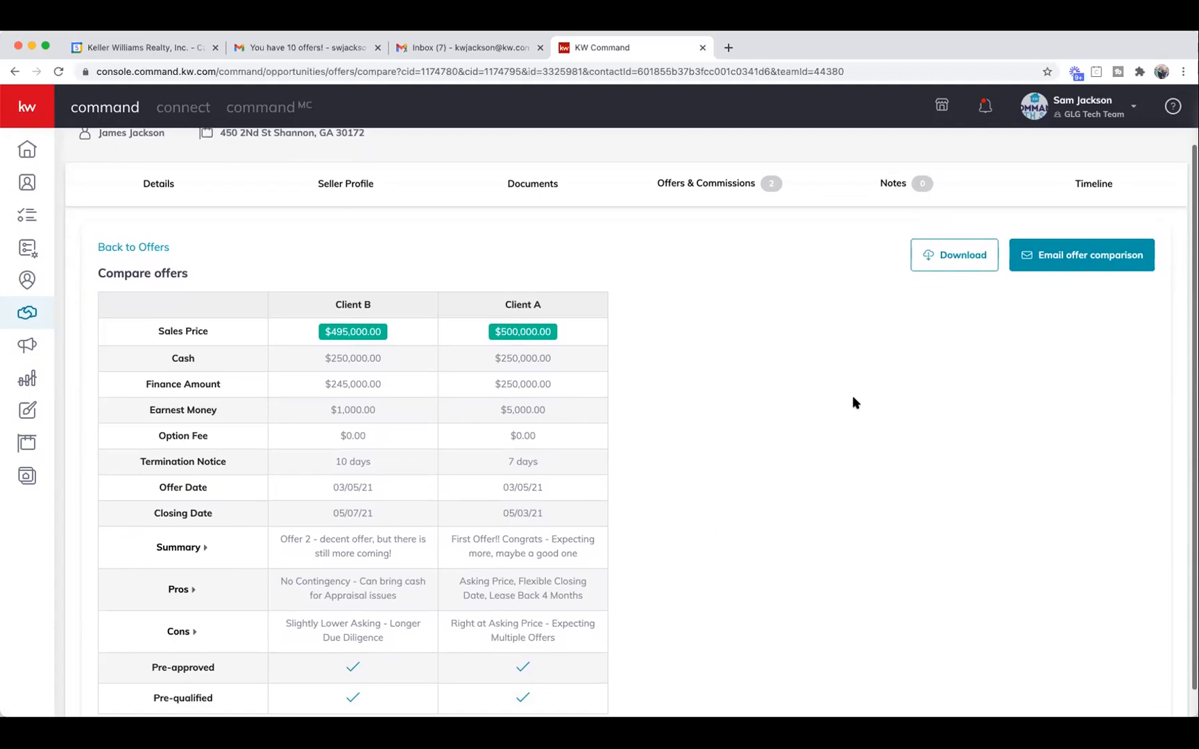
Download the Client B versus Client A offer comparison as a PDF.
{"action": "left_click", "coordinate": [955, 256]}
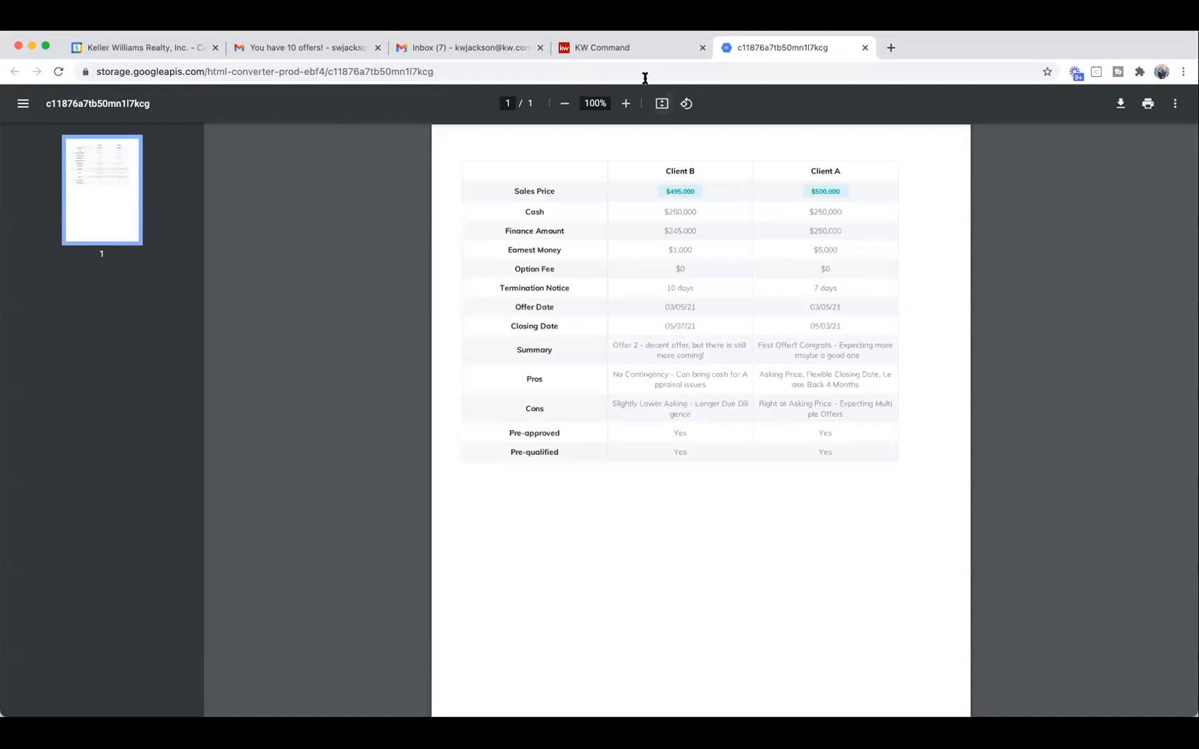
Email the comparison to the recipient's address, copying yourself, adding 'Call me when you get the chance to look this over!'.
{"action": "left_click", "coordinate": [641, 48]}
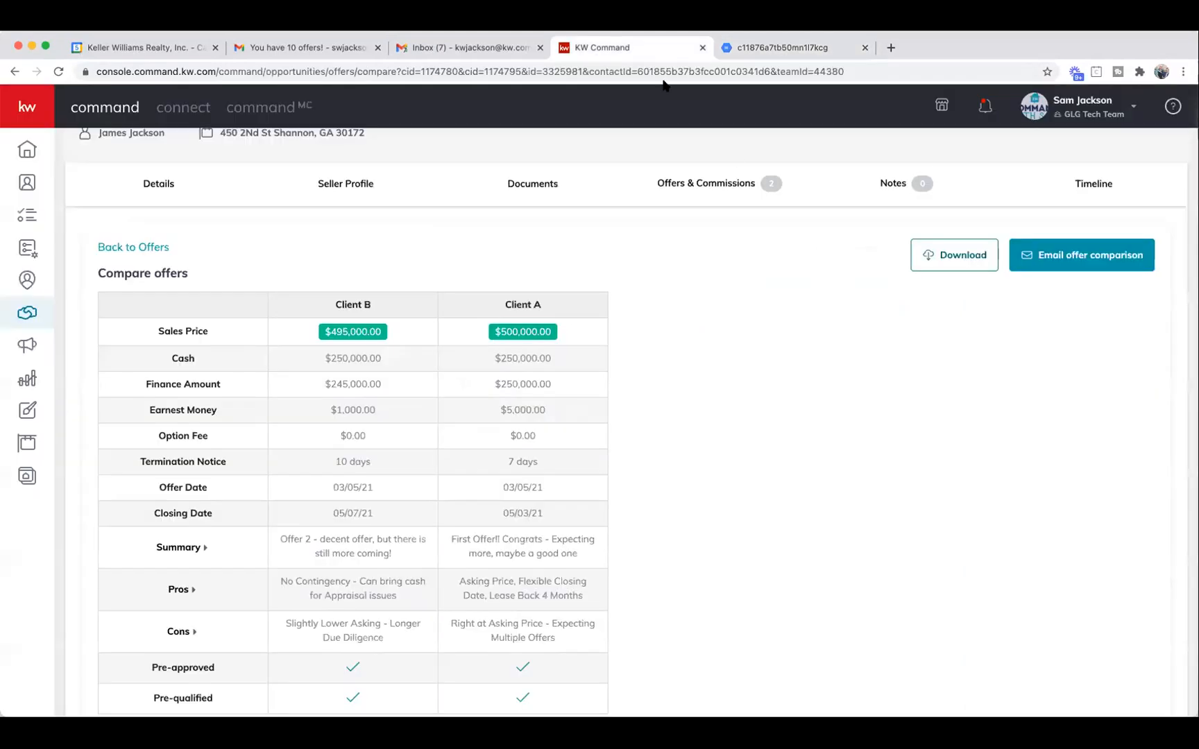
{"action": "left_click", "coordinate": [1090, 261]}
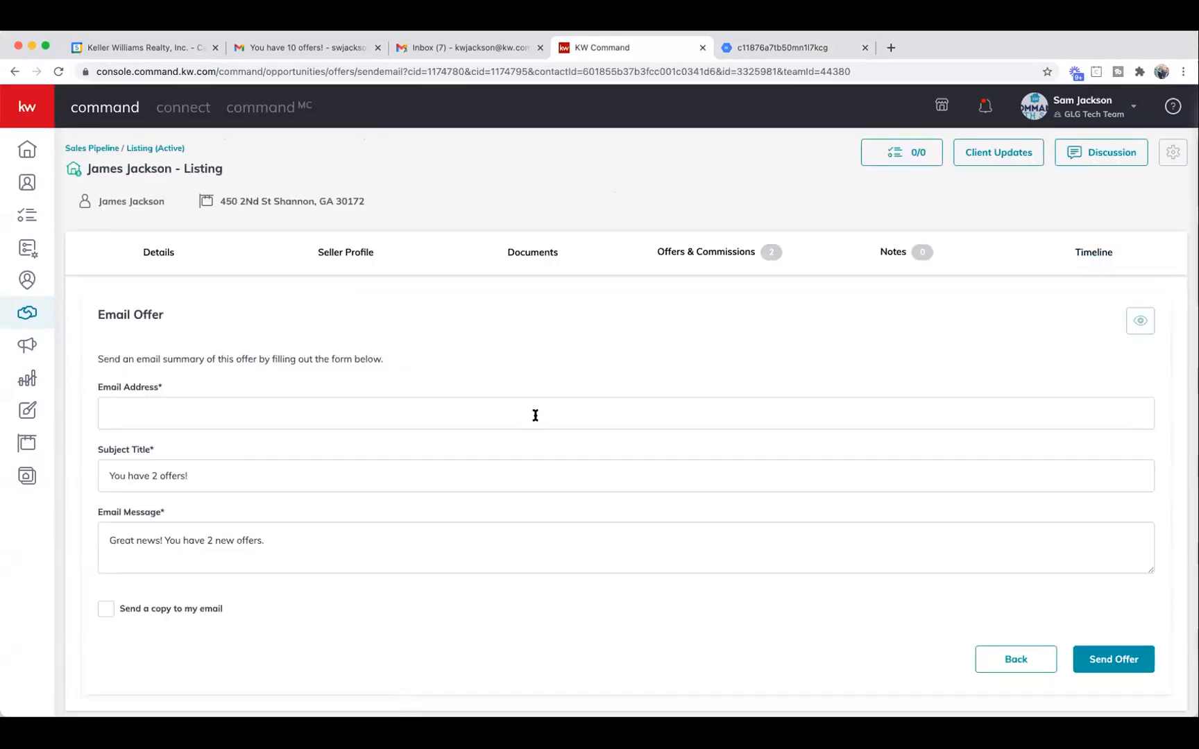
{"action": "left_click", "coordinate": [413, 420]}
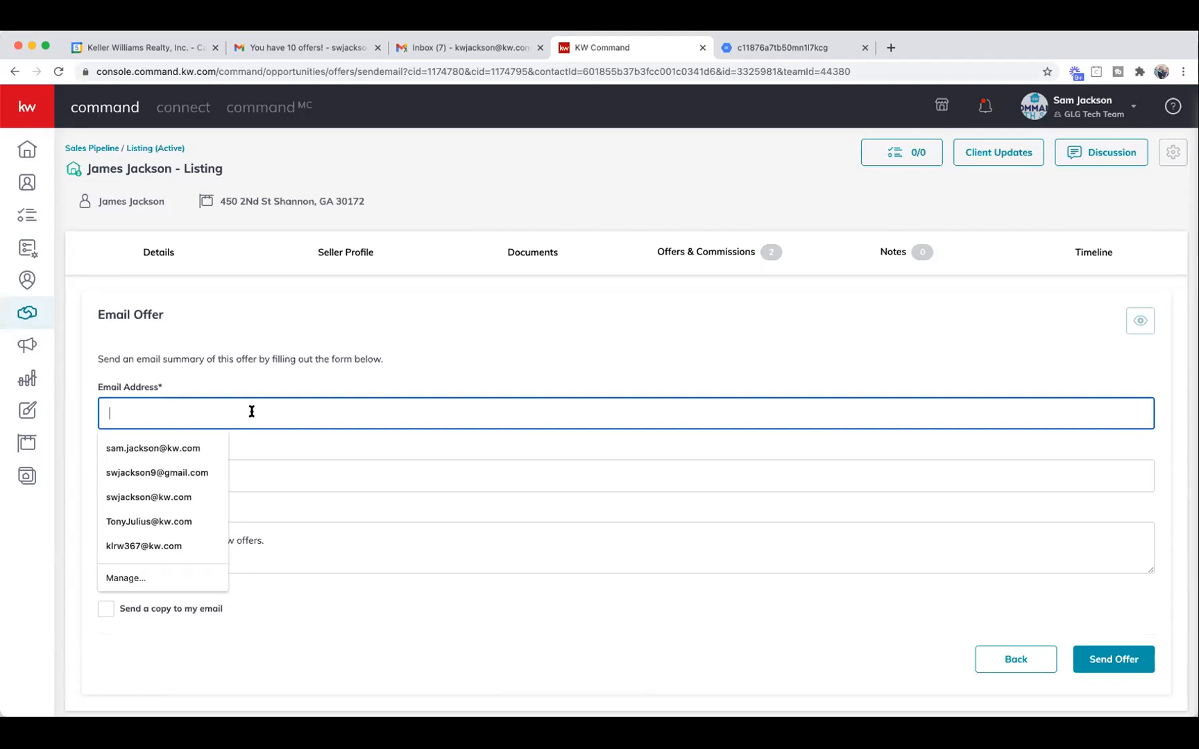
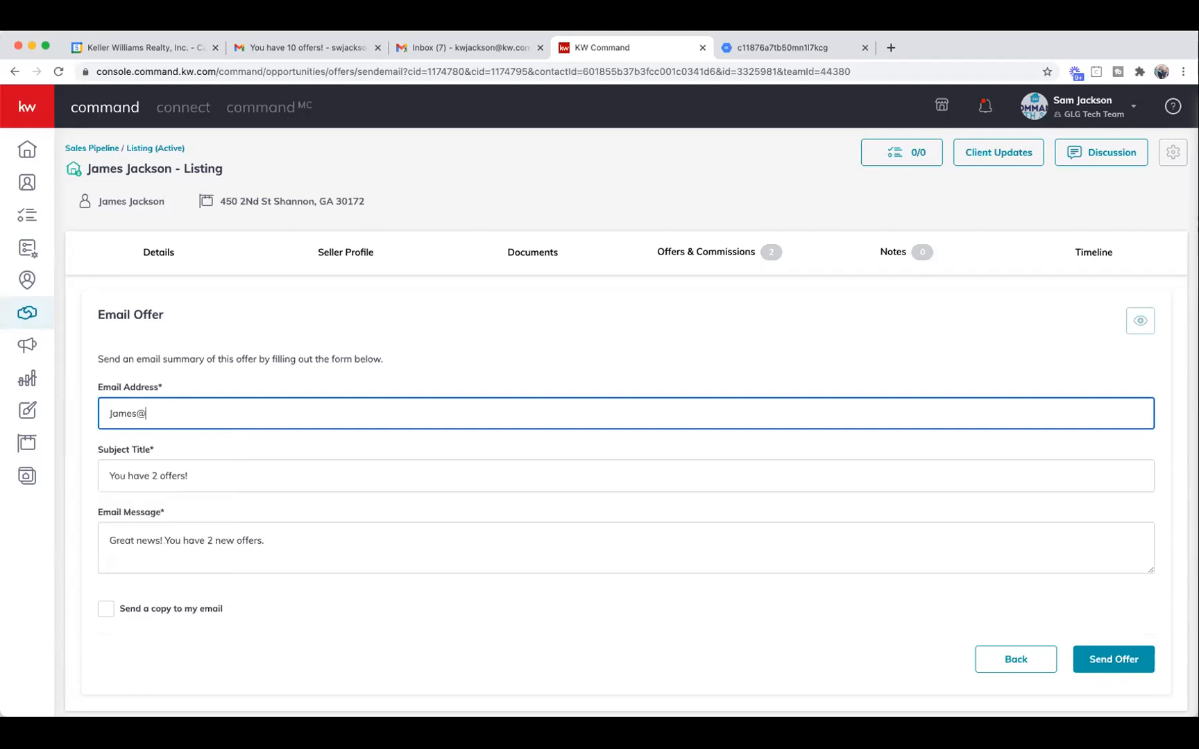
{"action": "key", "text": "Tab"}
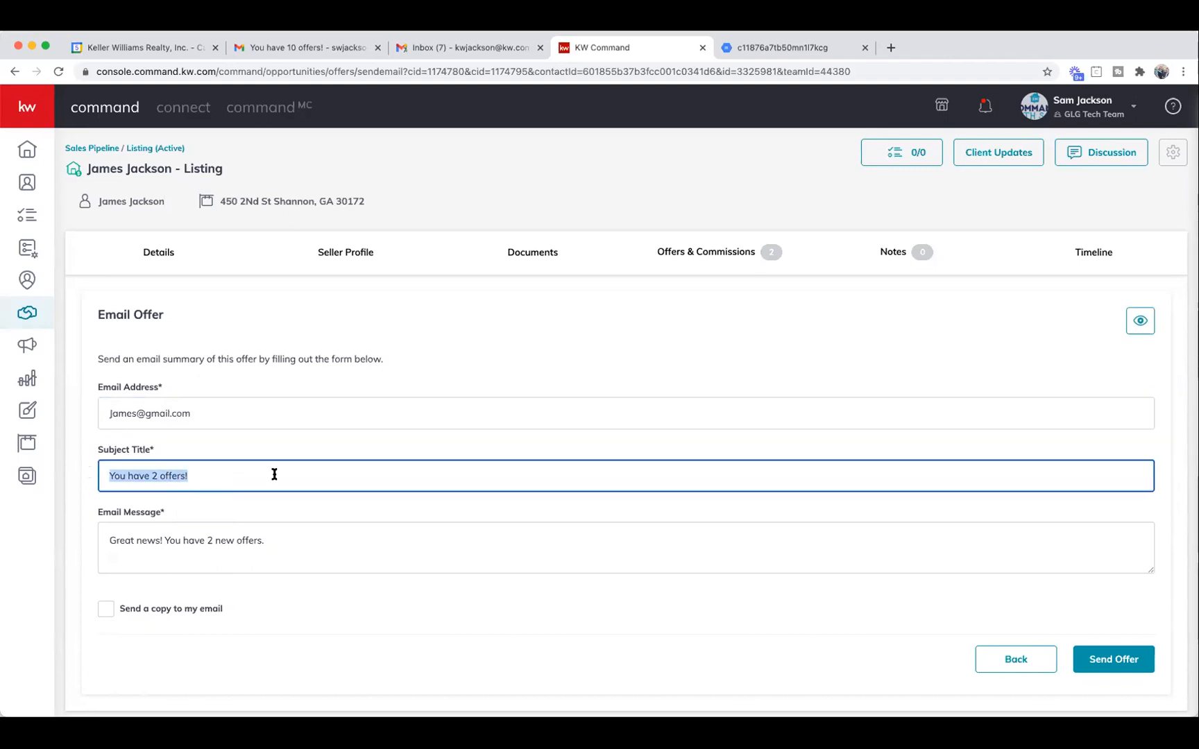
{"action": "left_click", "coordinate": [113, 615]}
{"action": "left_click", "coordinate": [111, 612]}
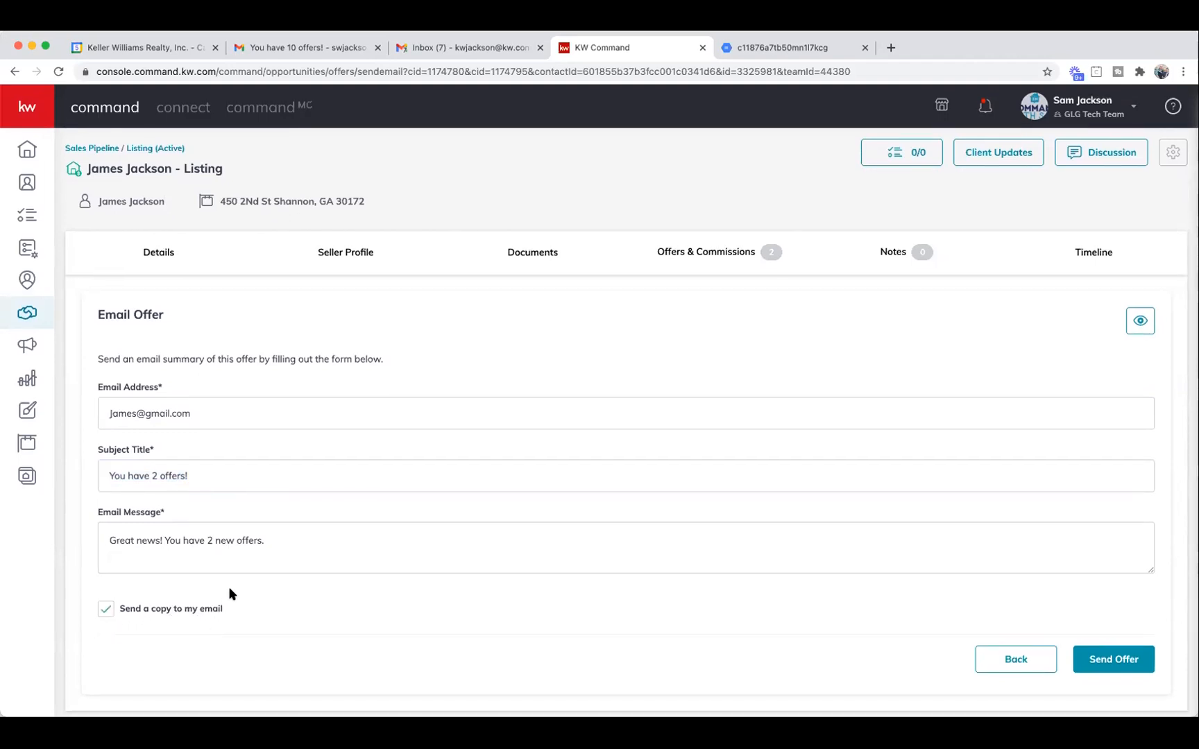
{"action": "left_click", "coordinate": [276, 541]}
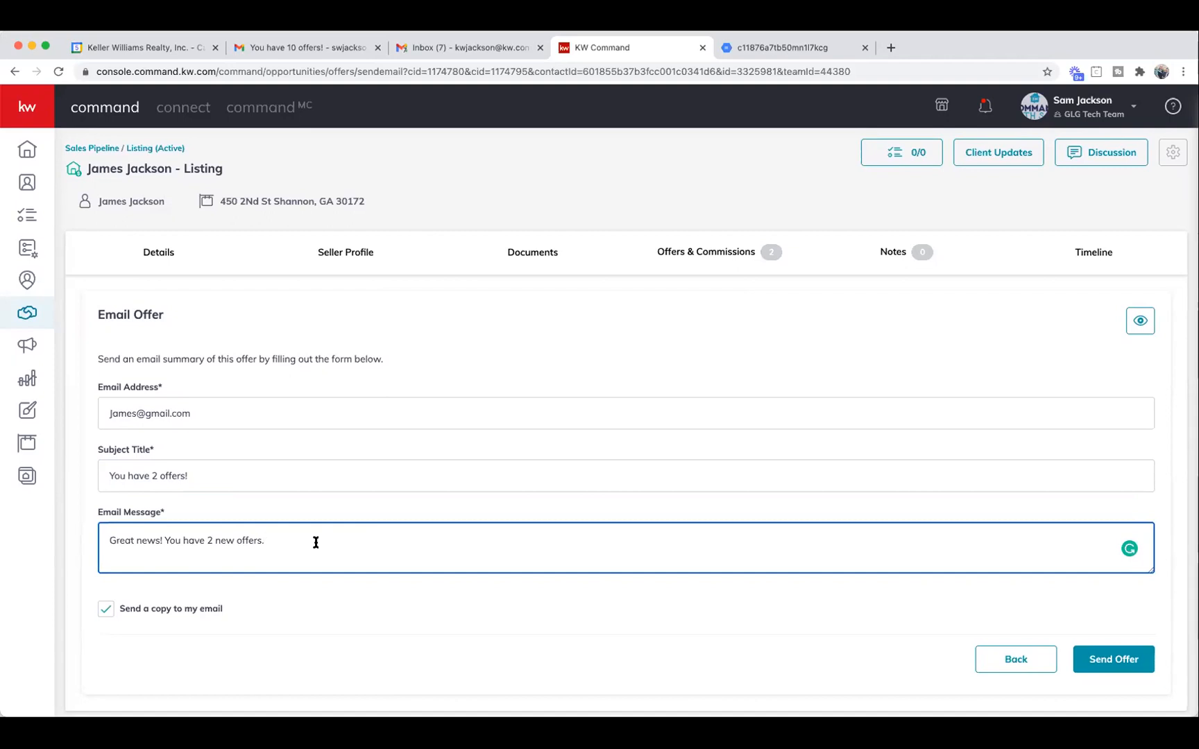
{"action": "type", "text": "Call me when you get the chance "}
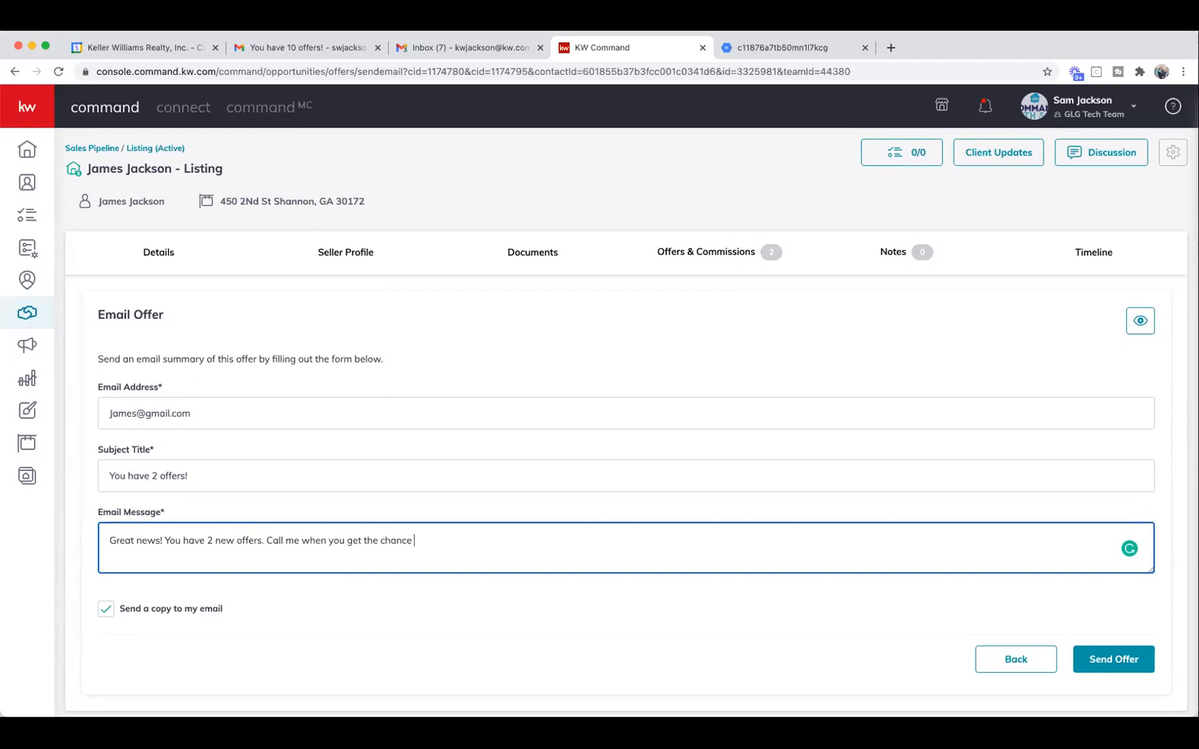
{"action": "type", "text": "to look this over!"}
{"action": "left_click", "coordinate": [1137, 660]}
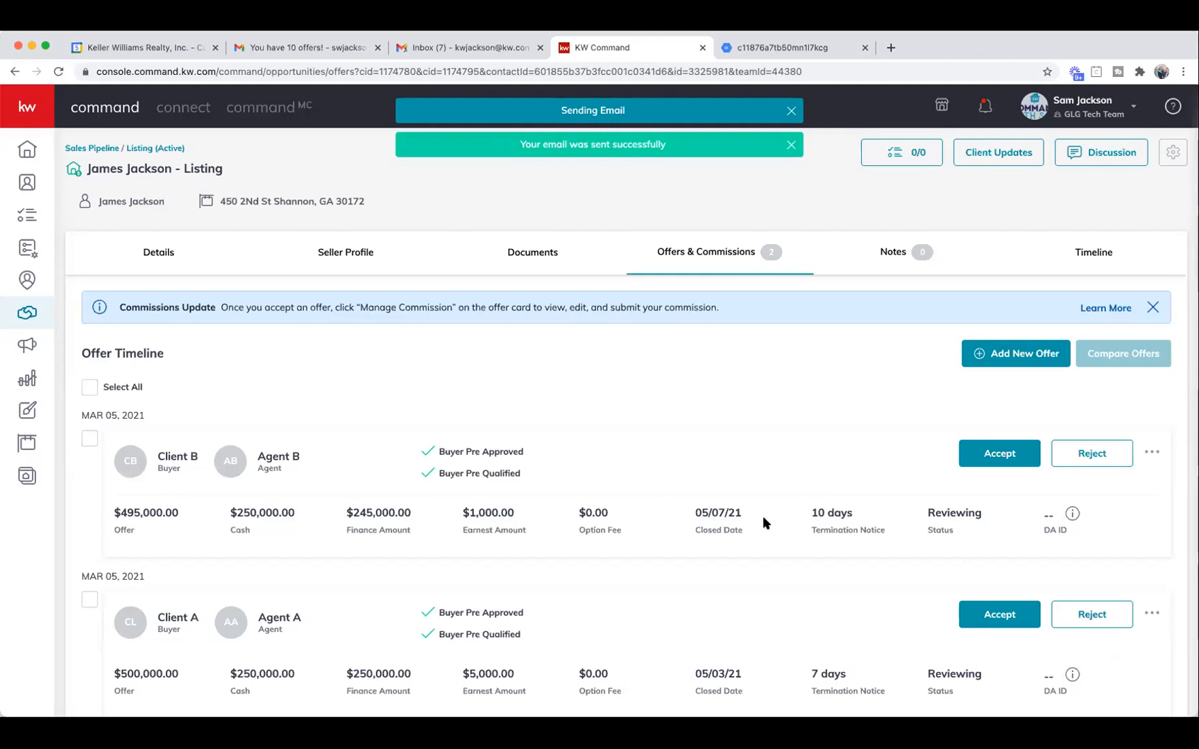
Scroll the Offer Timeline to check both offers after the email-sent confirmation.
{"action": "scroll", "coordinate": [751, 533], "scroll_direction": "down", "scroll_amount": 1}
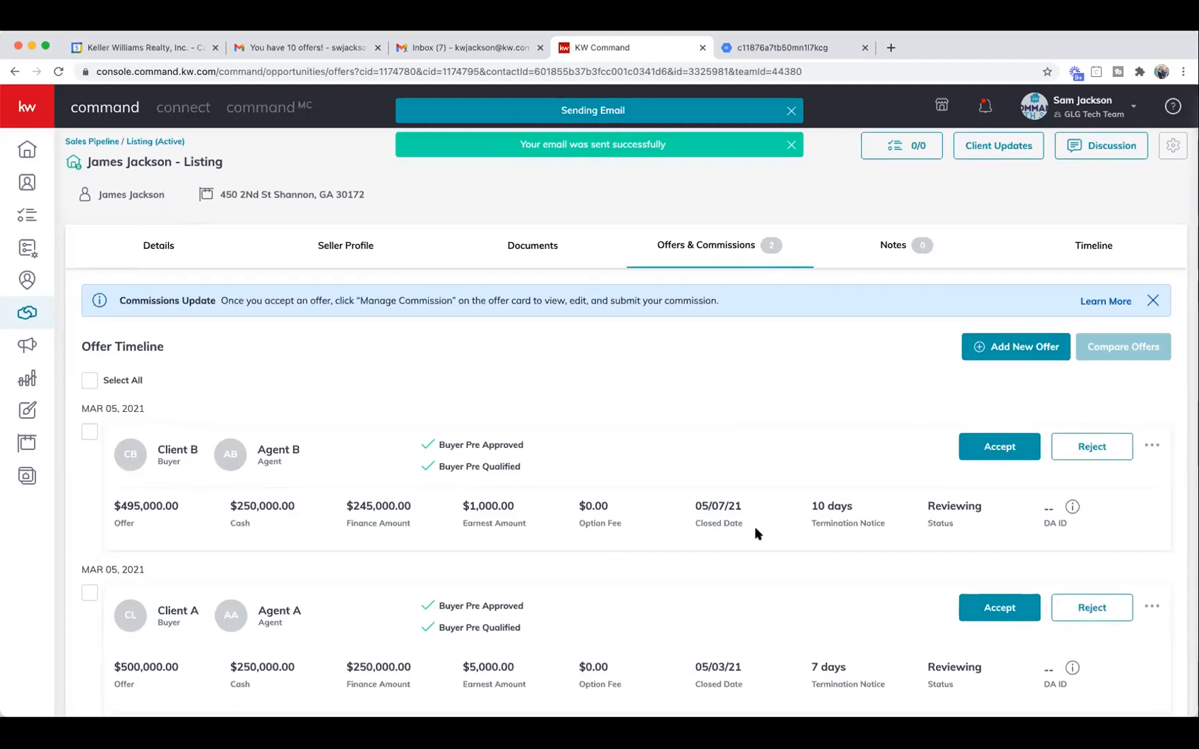
{"action": "scroll", "coordinate": [753, 532], "scroll_direction": "down", "scroll_amount": 1}
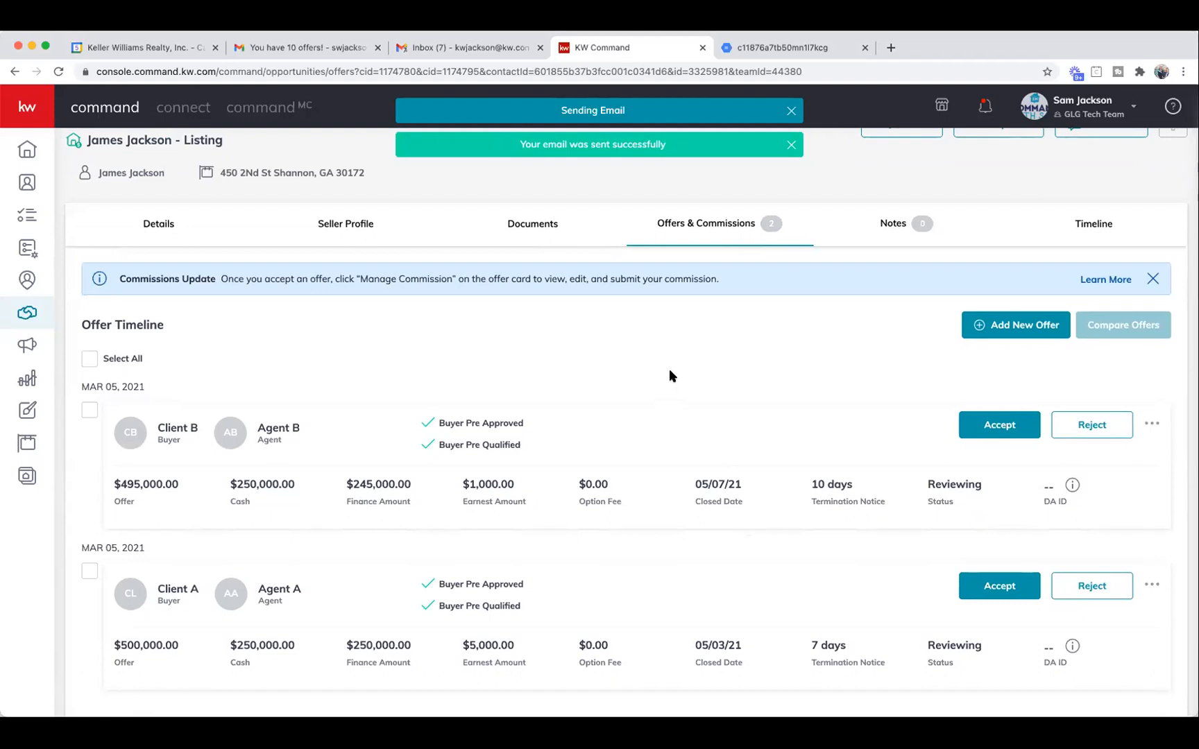
{"action": "scroll", "coordinate": [672, 376], "scroll_direction": "down", "scroll_amount": 1}
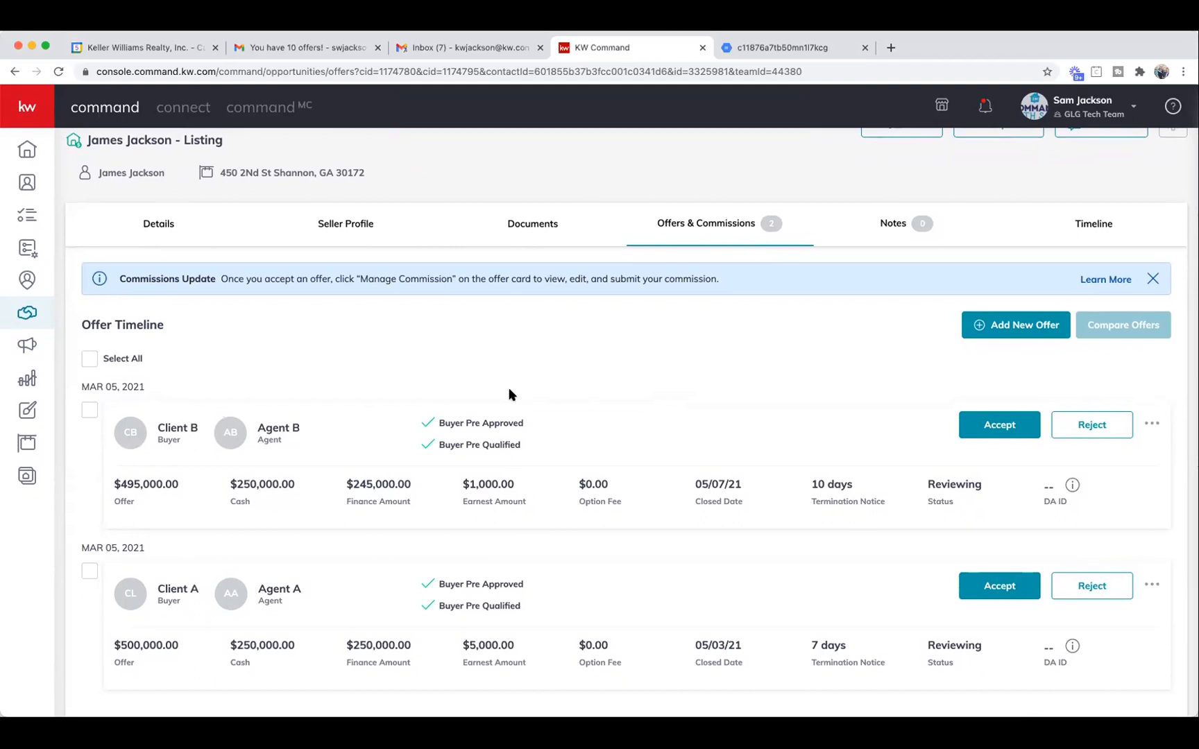
{"action": "left_click", "coordinate": [91, 360]}
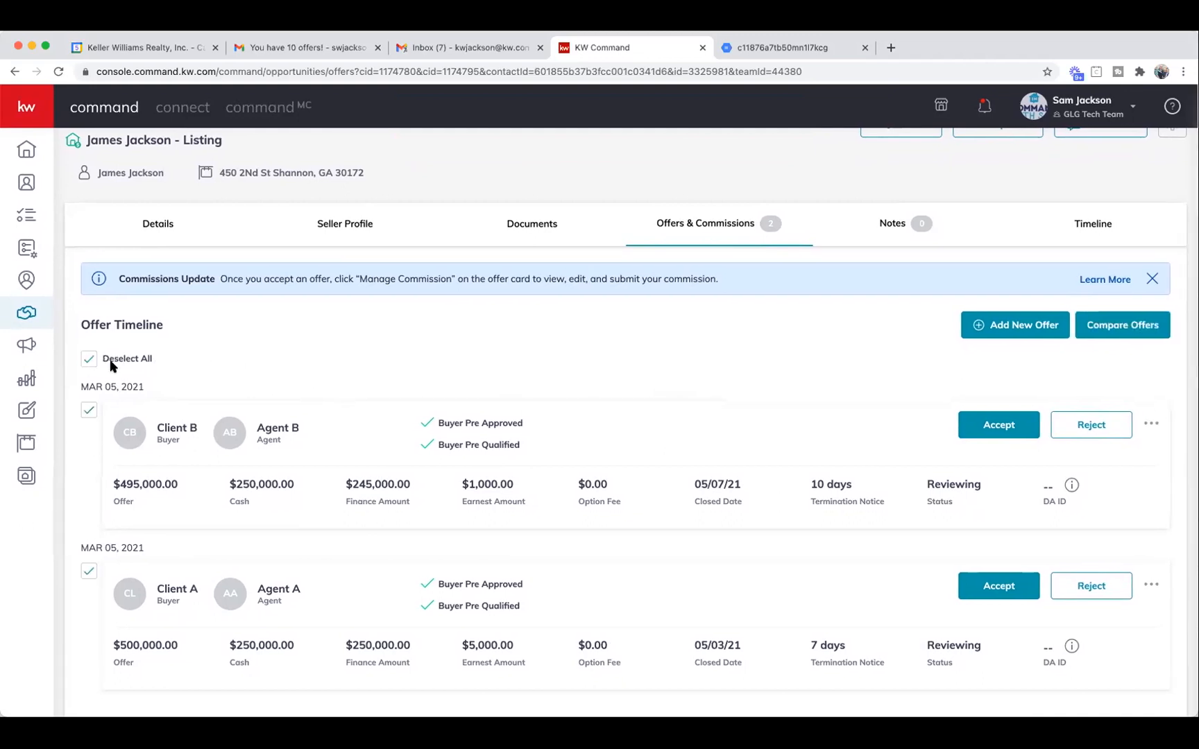
{"action": "left_click", "coordinate": [88, 361]}
{"action": "left_click", "coordinate": [990, 334]}
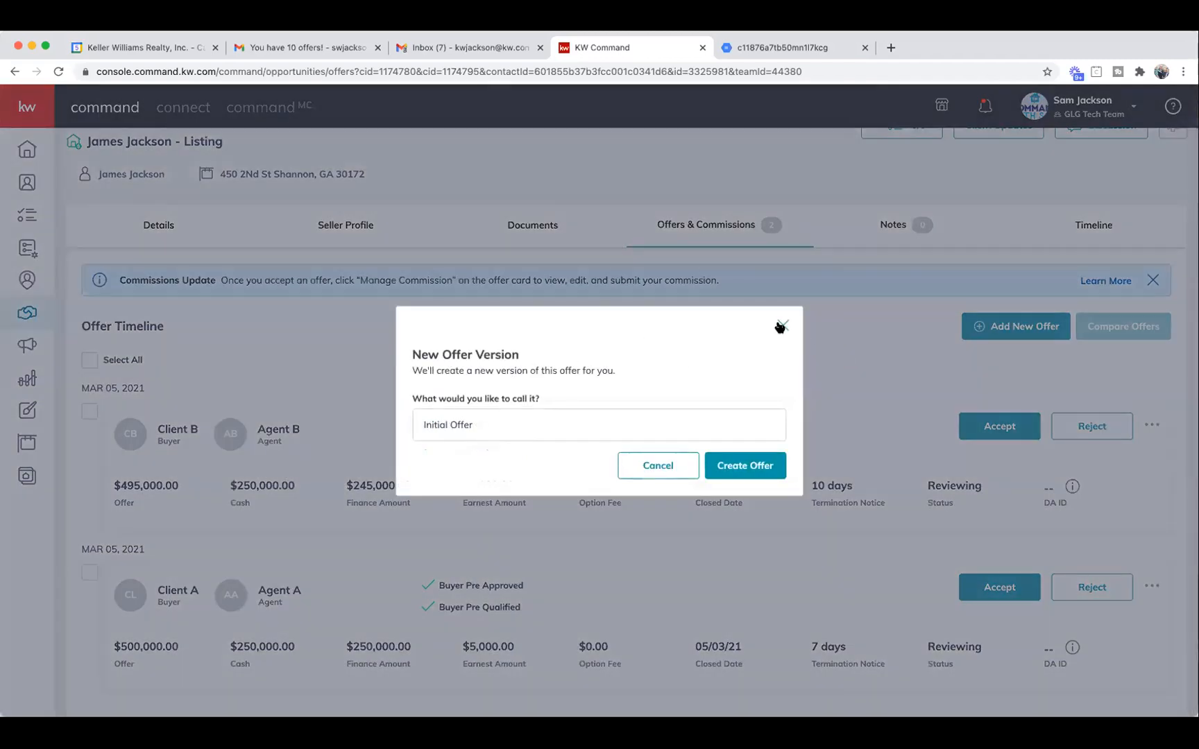
{"action": "left_click", "coordinate": [782, 325]}
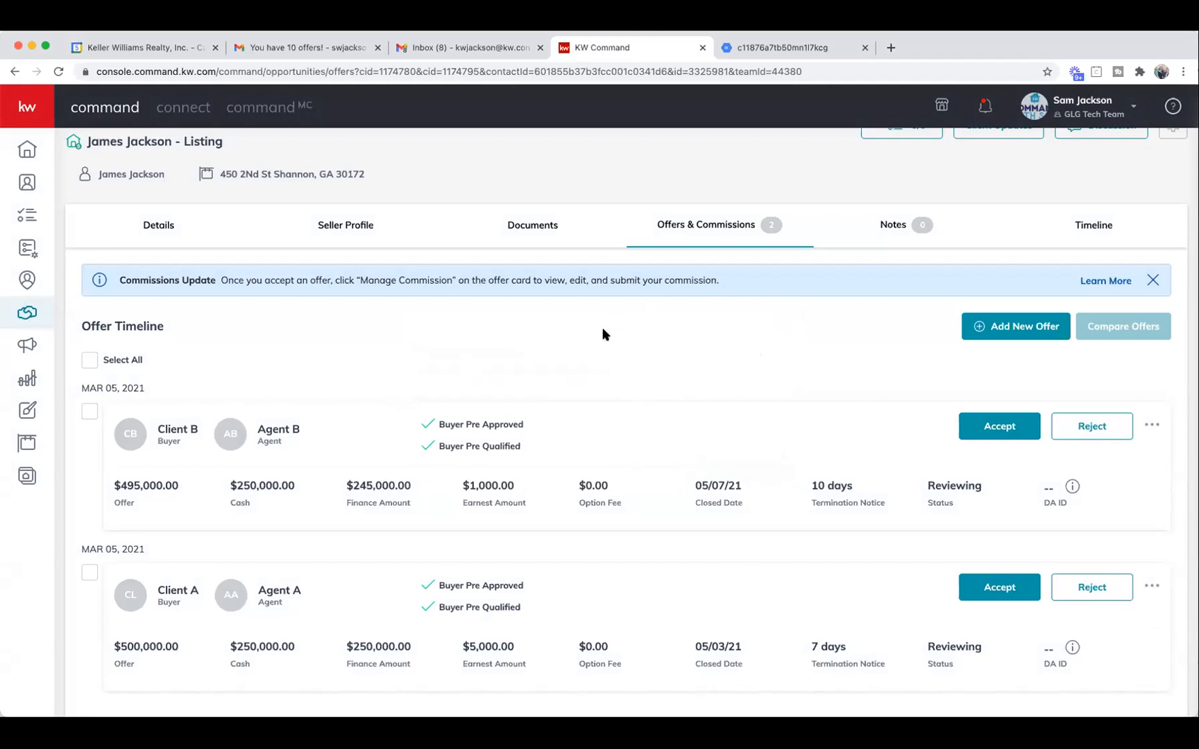
Tick the checkbox on Client A's $500,000 offer card.
{"action": "scroll", "coordinate": [538, 337], "scroll_direction": "down", "scroll_amount": 1}
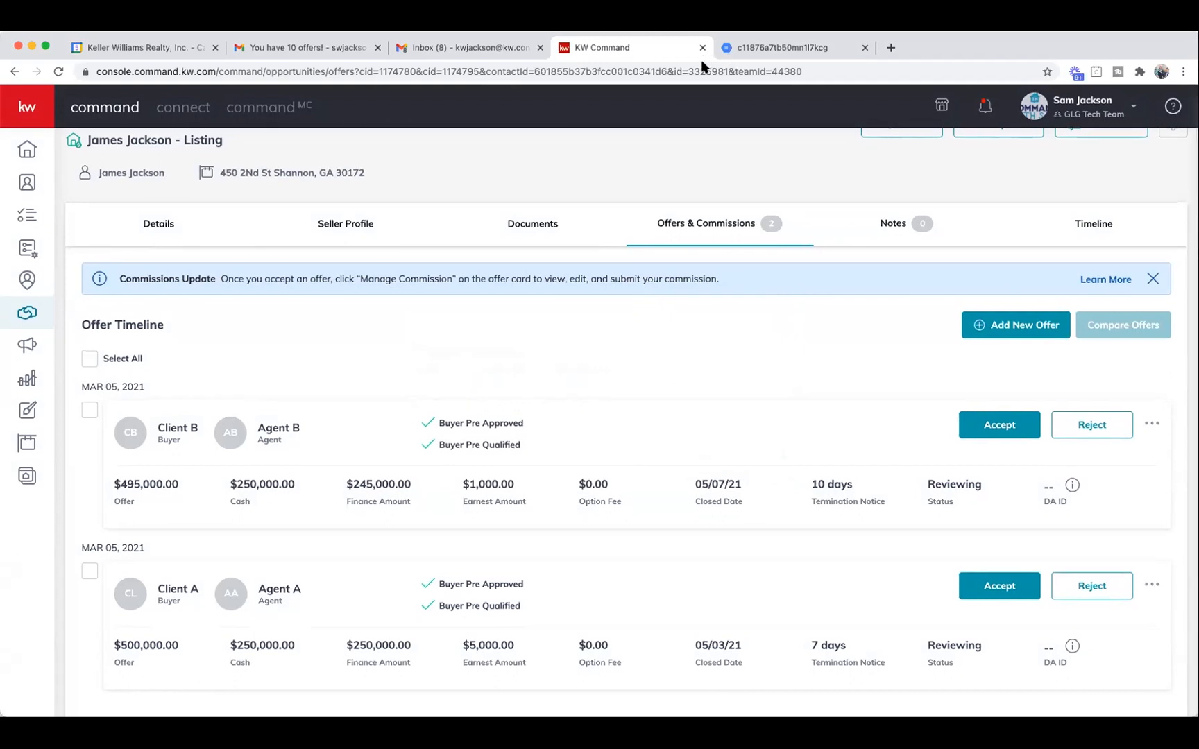
{"action": "left_click", "coordinate": [89, 573]}
{"action": "scroll", "coordinate": [763, 387], "scroll_direction": "up", "scroll_amount": 1}
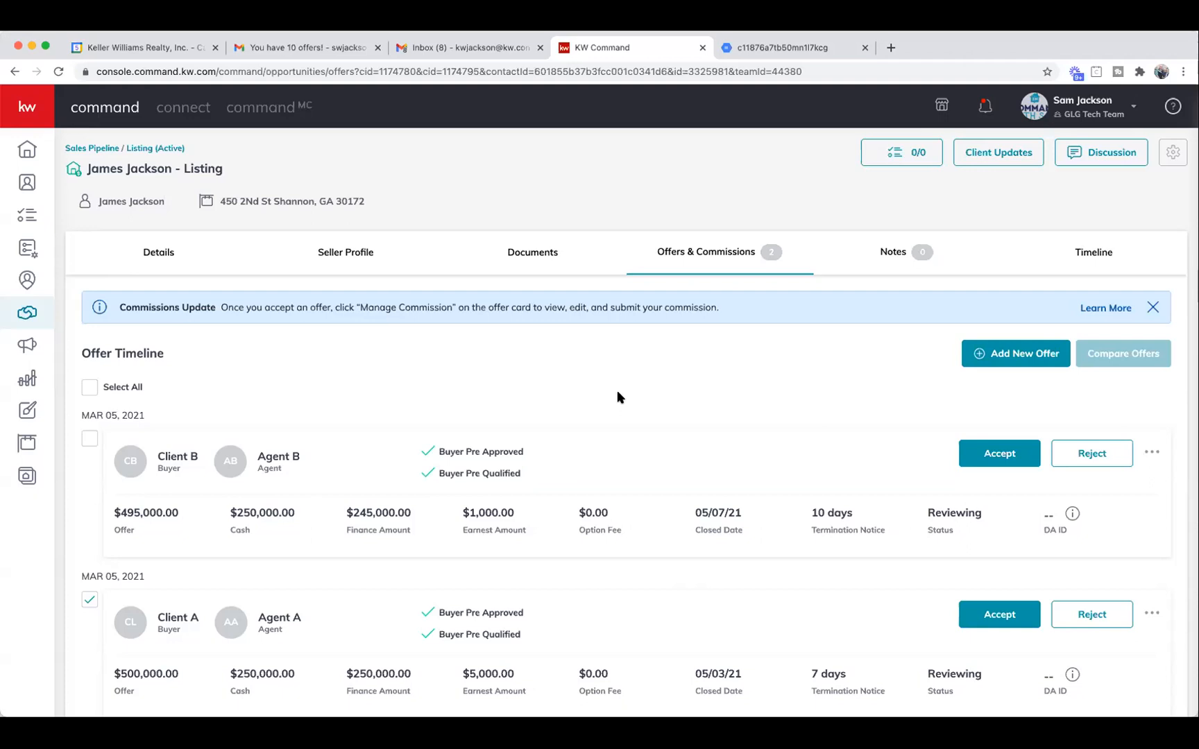
{"action": "scroll", "coordinate": [650, 375], "scroll_direction": "down", "scroll_amount": 1}
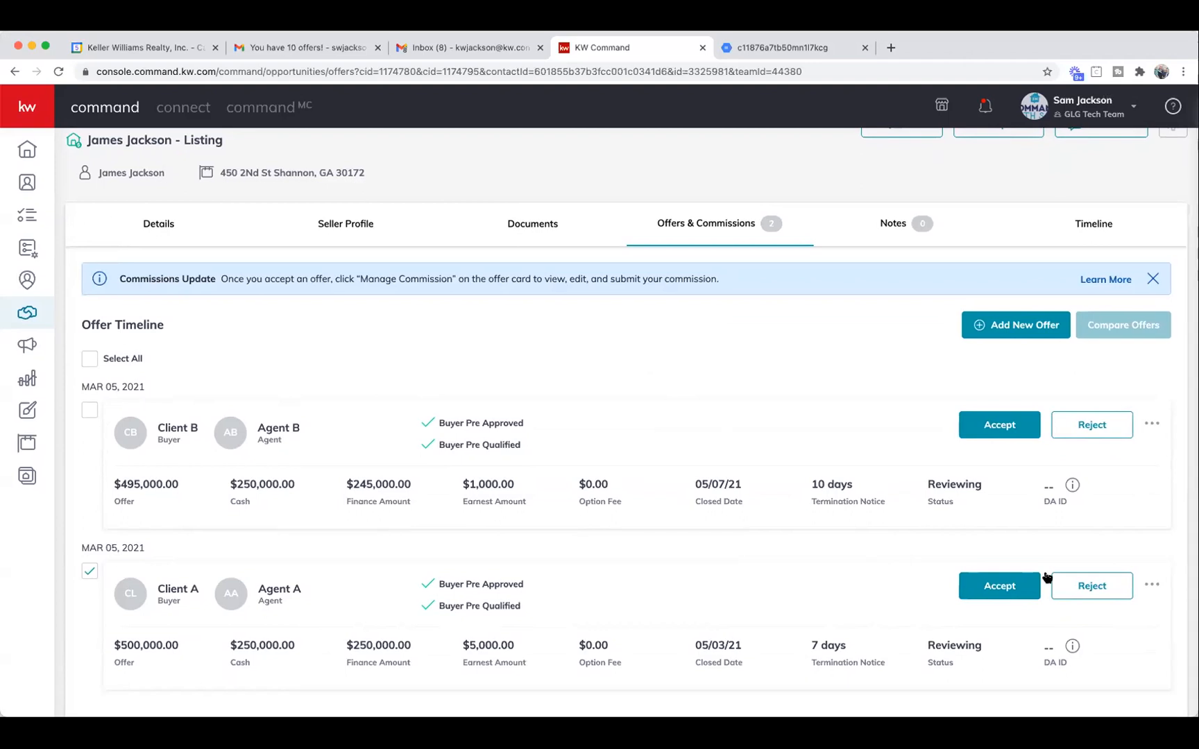
{"action": "left_click", "coordinate": [1152, 585]}
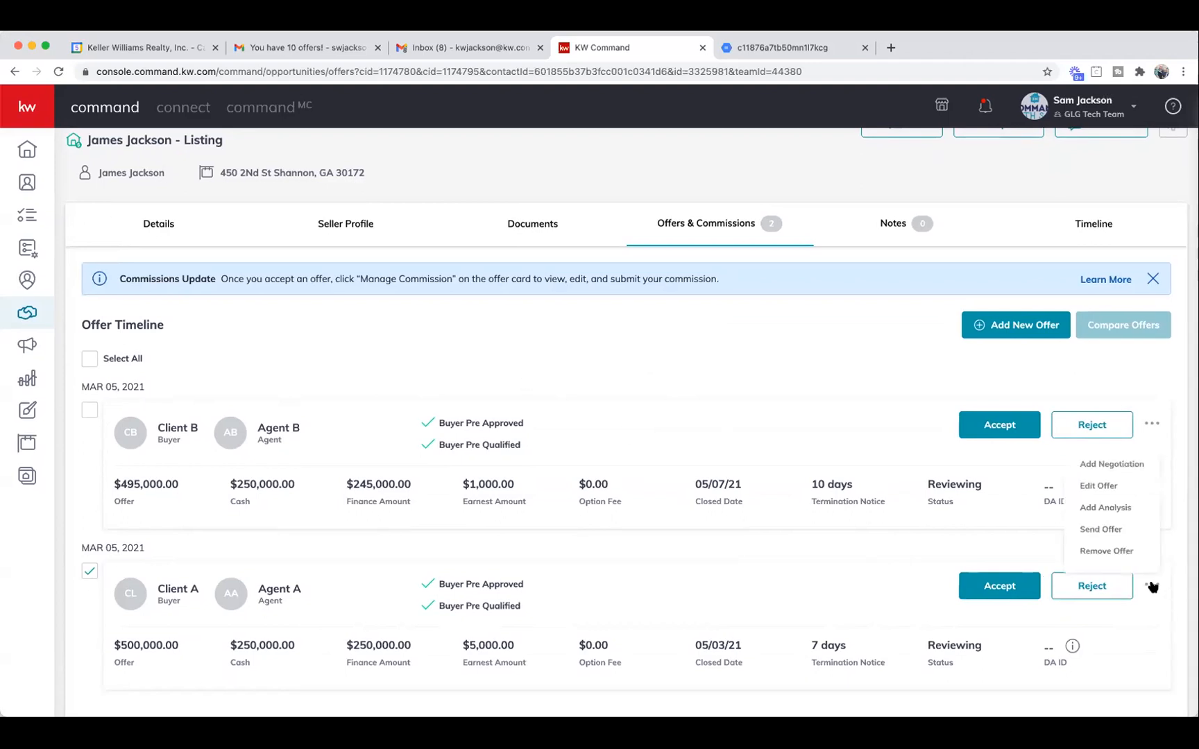
{"action": "left_click", "coordinate": [702, 376]}
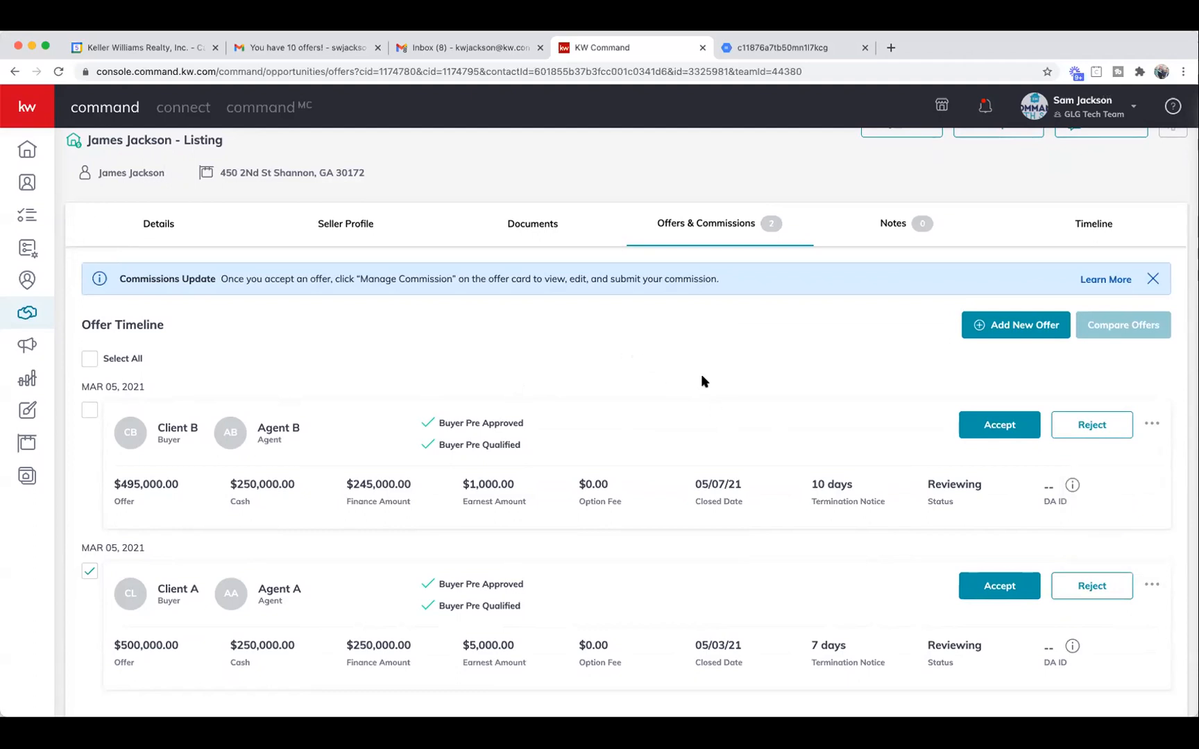
{"action": "scroll", "coordinate": [701, 377], "scroll_direction": "up", "scroll_amount": 1}
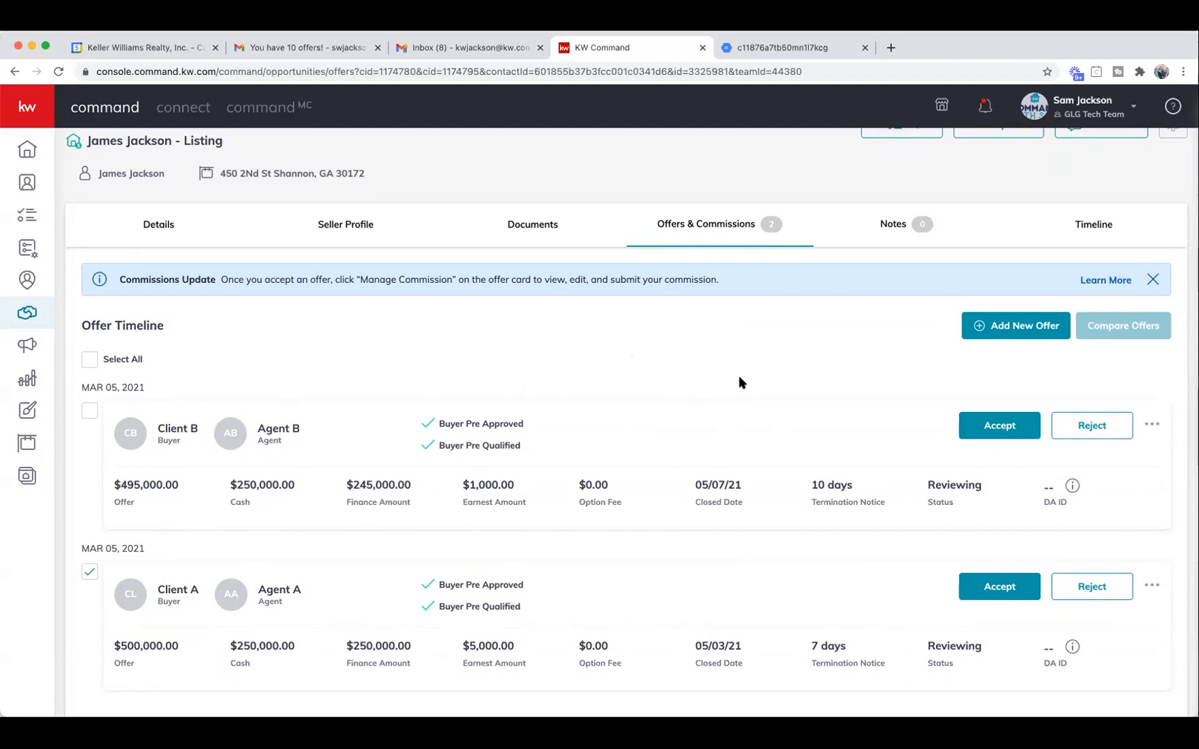
{"action": "scroll", "coordinate": [739, 383], "scroll_direction": "up", "scroll_amount": 2}
{"action": "scroll", "coordinate": [781, 394], "scroll_direction": "down", "scroll_amount": 2}
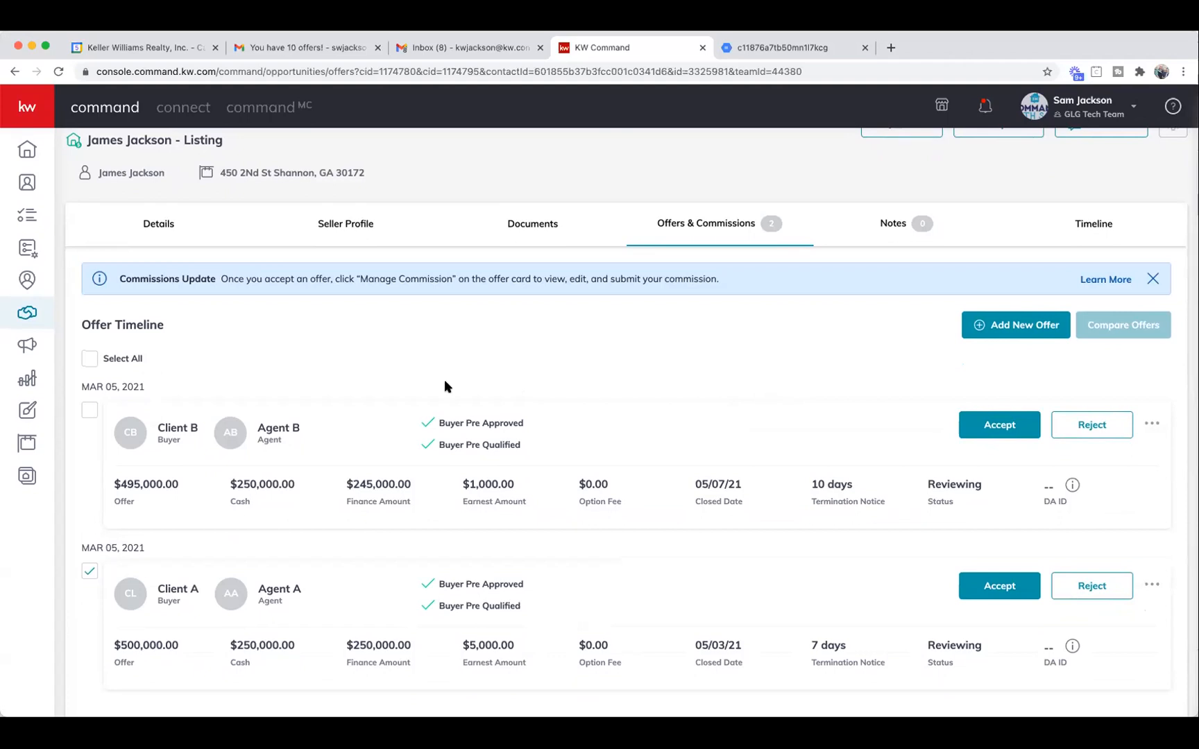
Create a new offer named Offer C with an April closing date.
{"action": "left_click", "coordinate": [1015, 326]}
{"action": "left_click", "coordinate": [479, 423]}
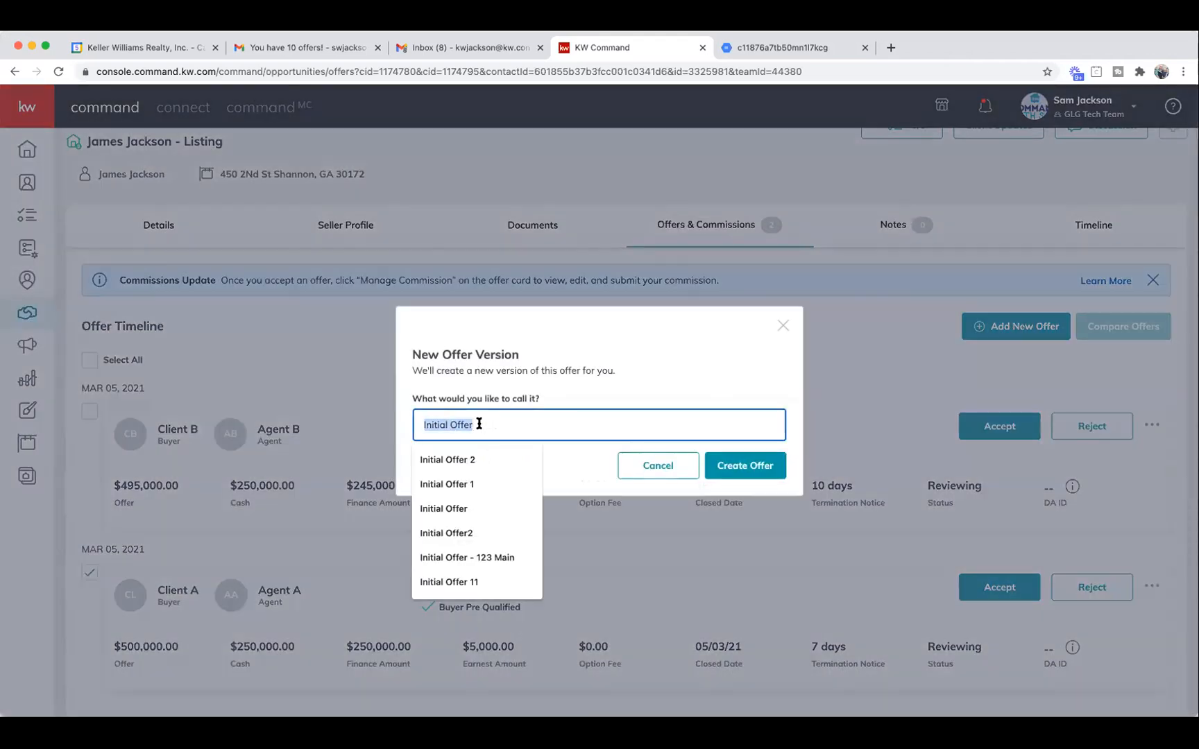
{"action": "type", "text": "Offer"}
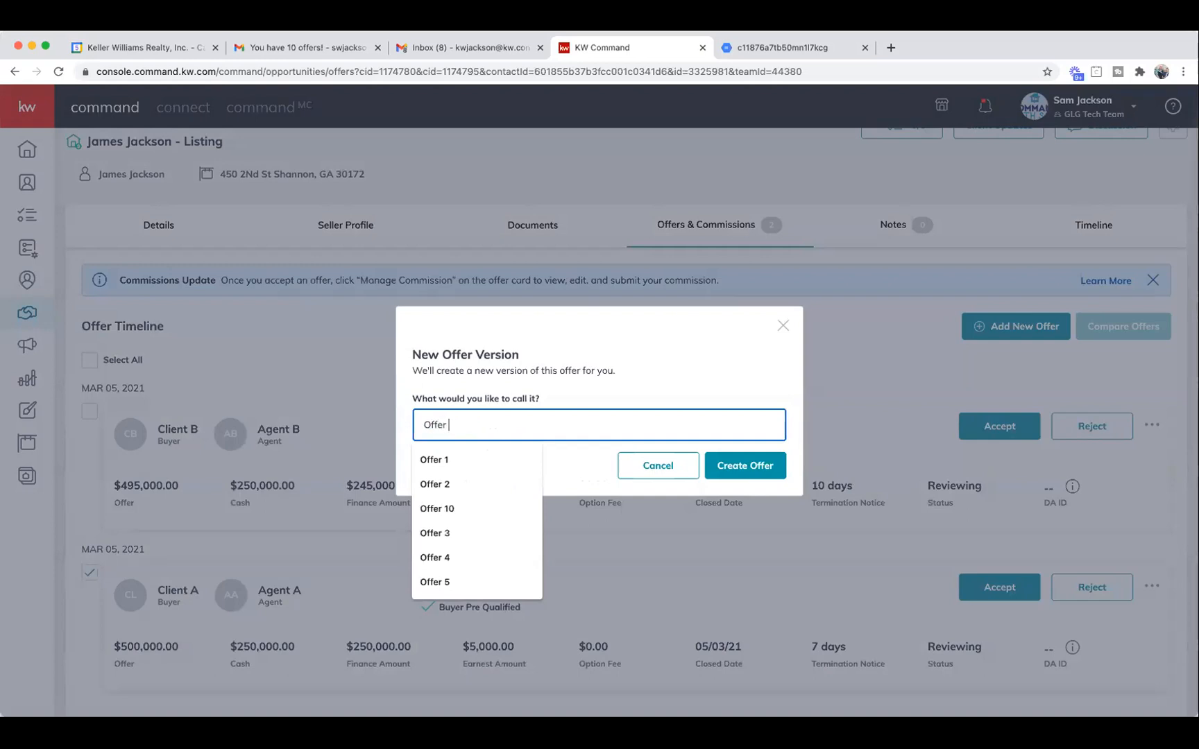
{"action": "type", "text": " C"}
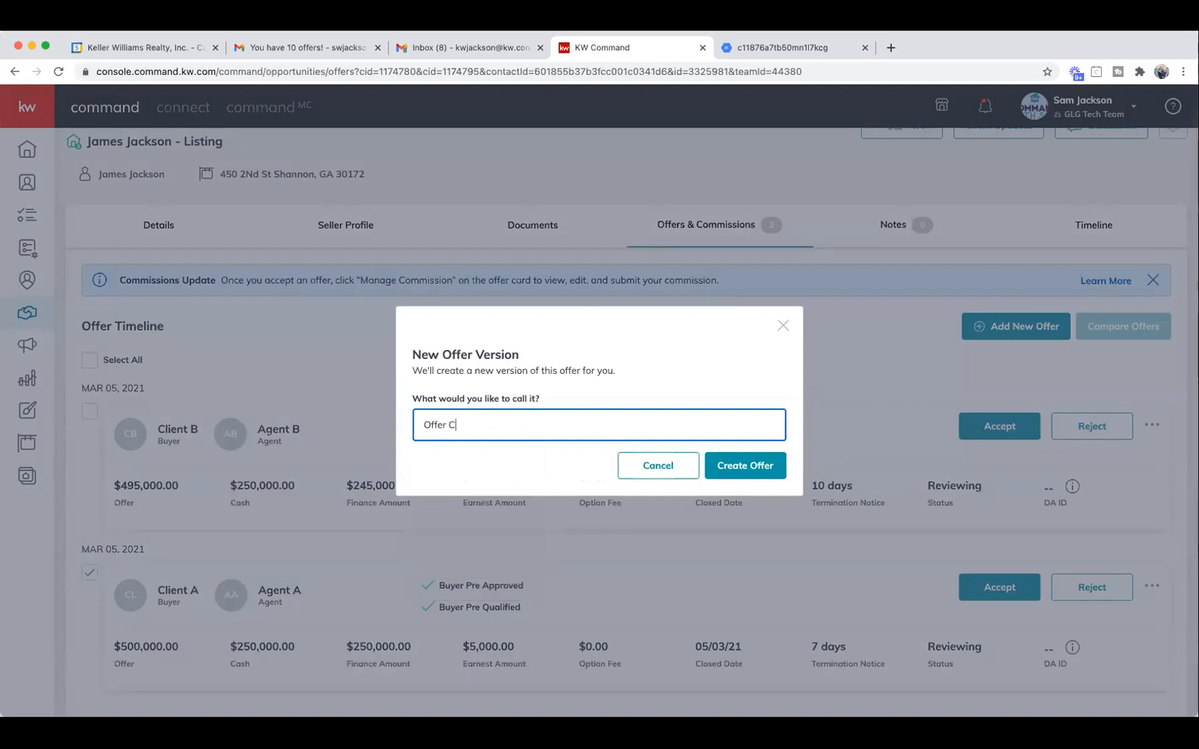
{"action": "left_click", "coordinate": [745, 465]}
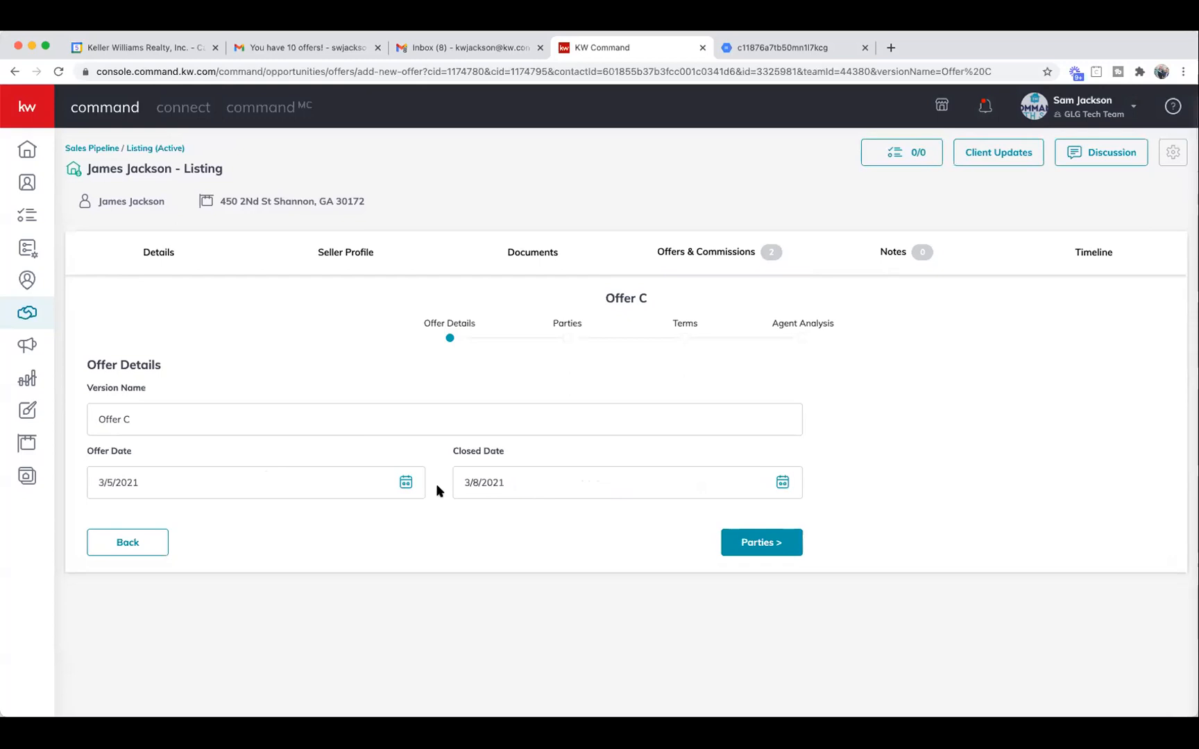
{"action": "left_click", "coordinate": [594, 488]}
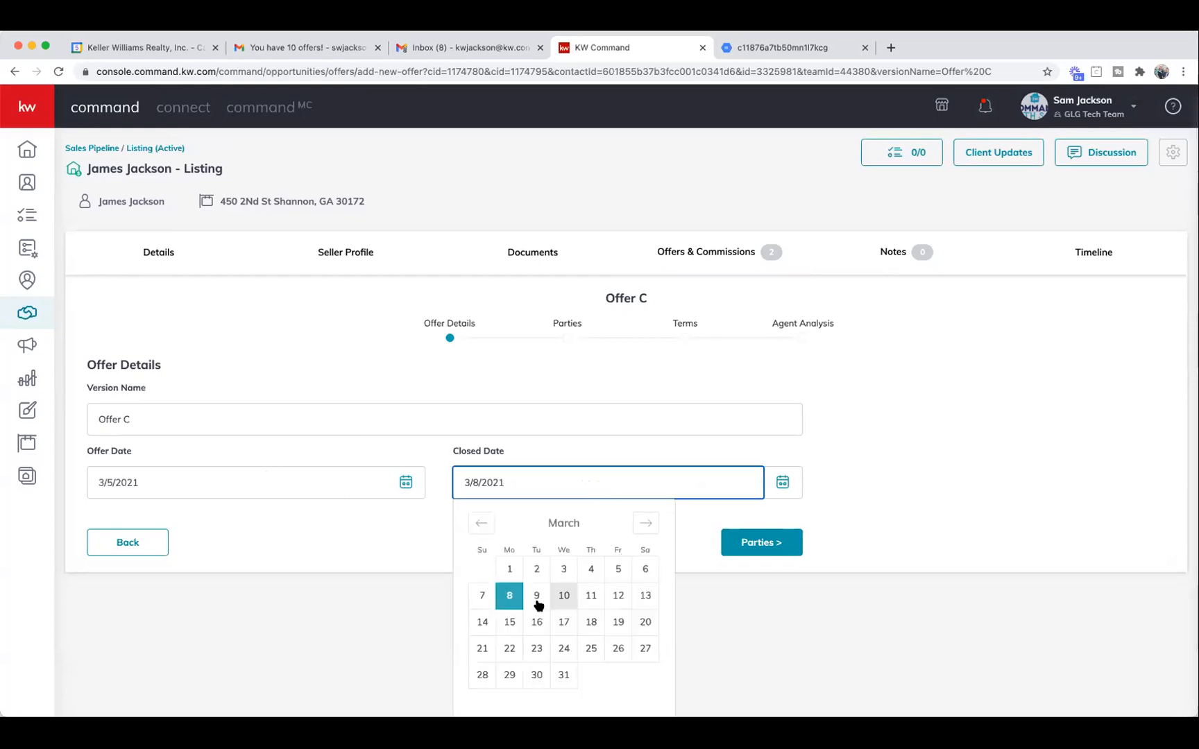
{"action": "left_click", "coordinate": [649, 527]}
{"action": "left_click", "coordinate": [640, 570]}
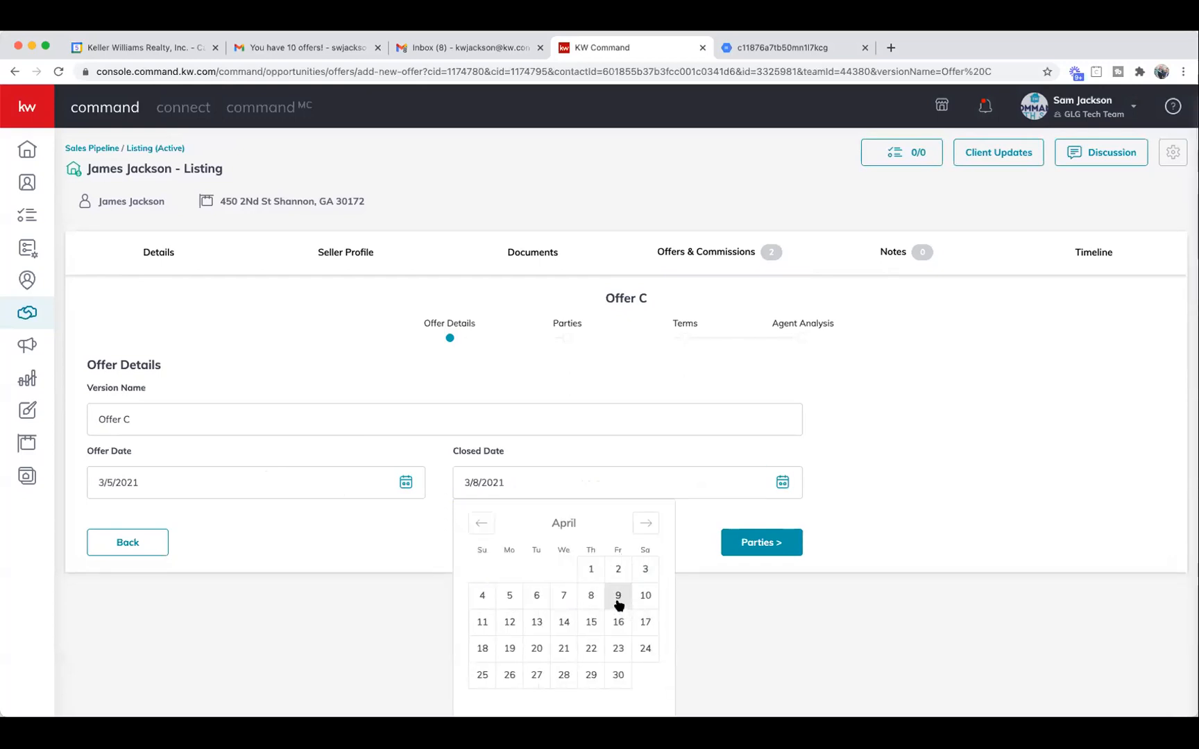
{"action": "left_click", "coordinate": [749, 543]}
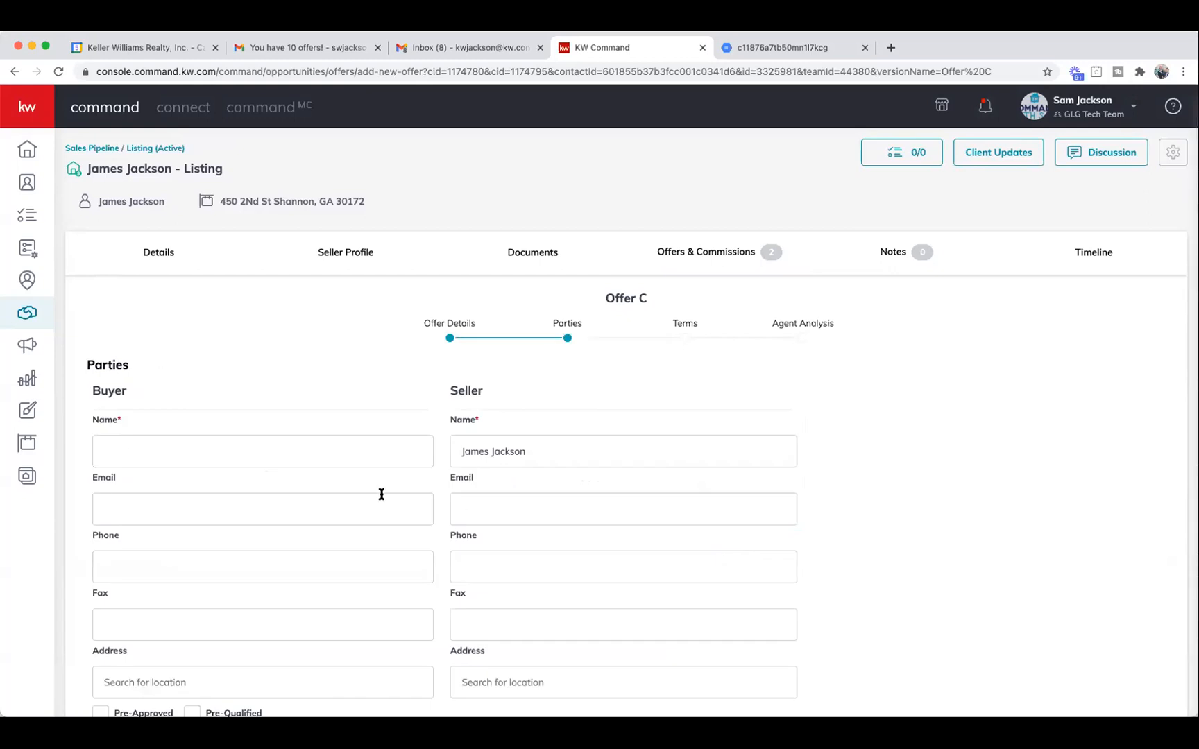
Enter buyer name 'Offer C' and buyer's agent AgentC.
{"action": "left_click", "coordinate": [249, 453]}
{"action": "type", "text": "Offer C"}
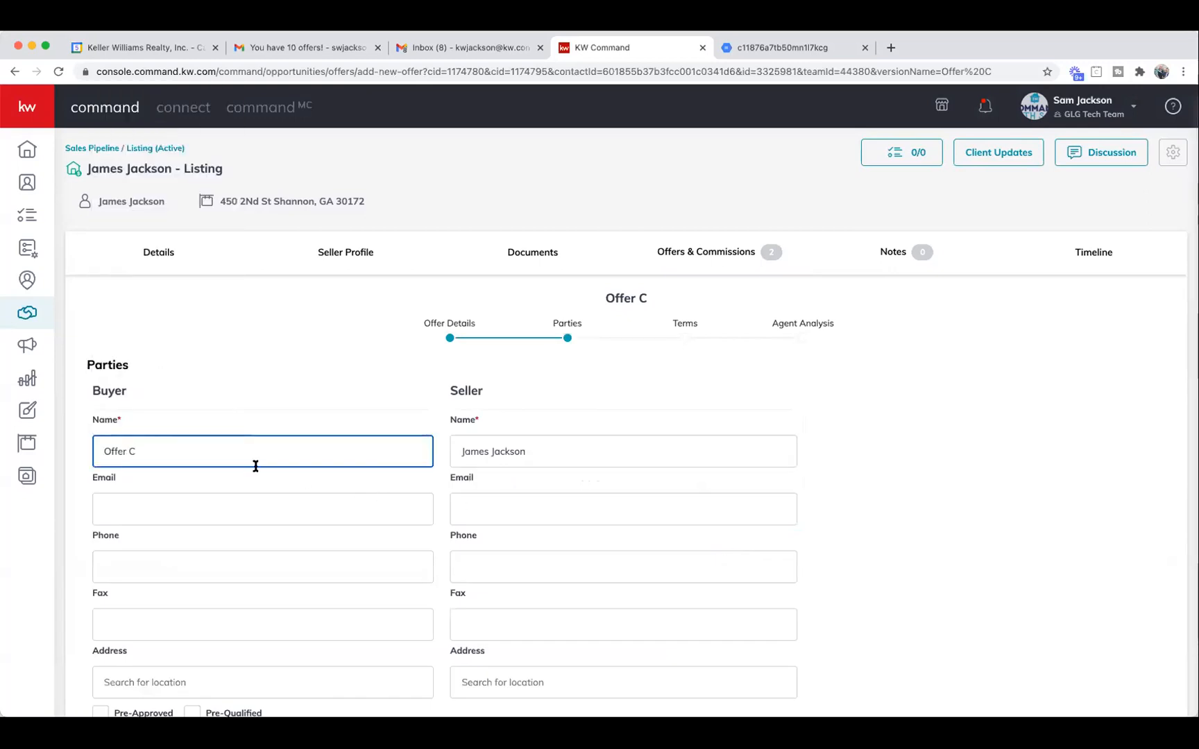
{"action": "scroll", "coordinate": [243, 567], "scroll_direction": "down", "scroll_amount": 5}
{"action": "left_click", "coordinate": [216, 610]}
{"action": "type", "text": "Agenc"}
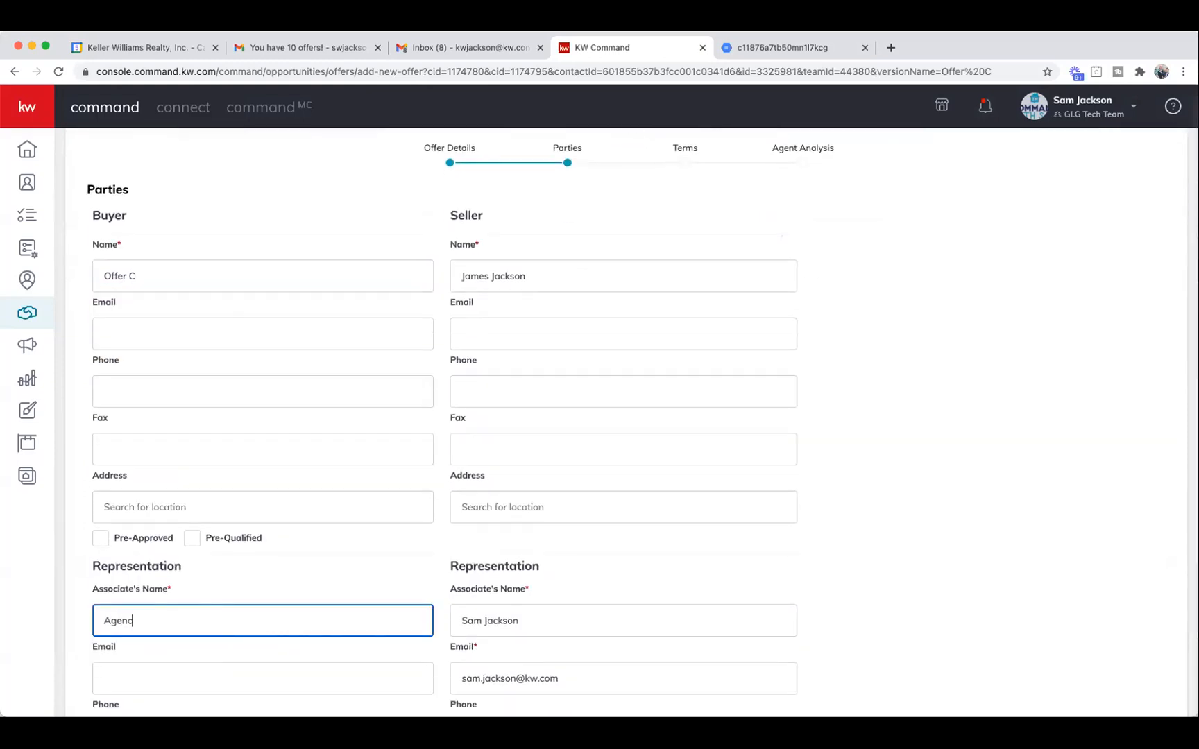
{"action": "key", "text": "BackSpace"}
{"action": "type", "text": "tC"}
{"action": "scroll", "coordinate": [497, 634], "scroll_direction": "down", "scroll_amount": 3}
{"action": "left_click", "coordinate": [729, 685]}
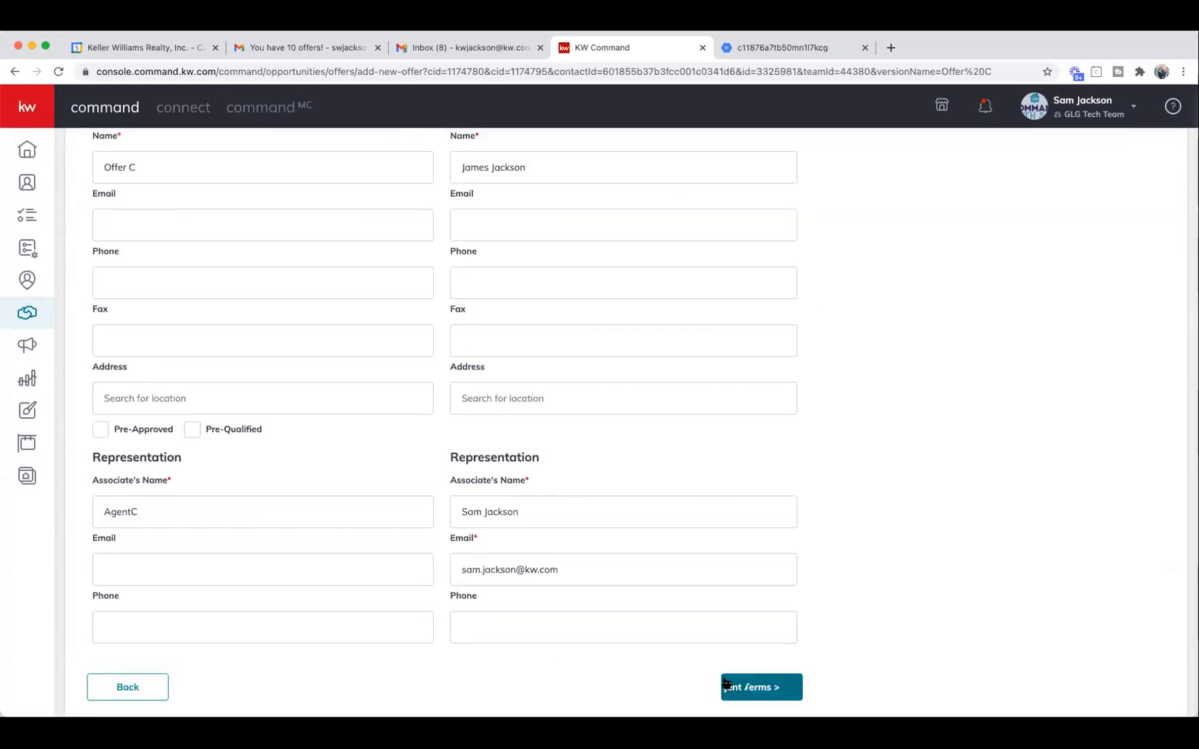
{"action": "scroll", "coordinate": [475, 463], "scroll_direction": "up", "scroll_amount": 3}
{"action": "left_click", "coordinate": [158, 423]}
Enter Offer C's terms: $300,000 cash, $200,000 finance amount and $10,000 earnest money.
{"action": "type", "text": "3000000"}
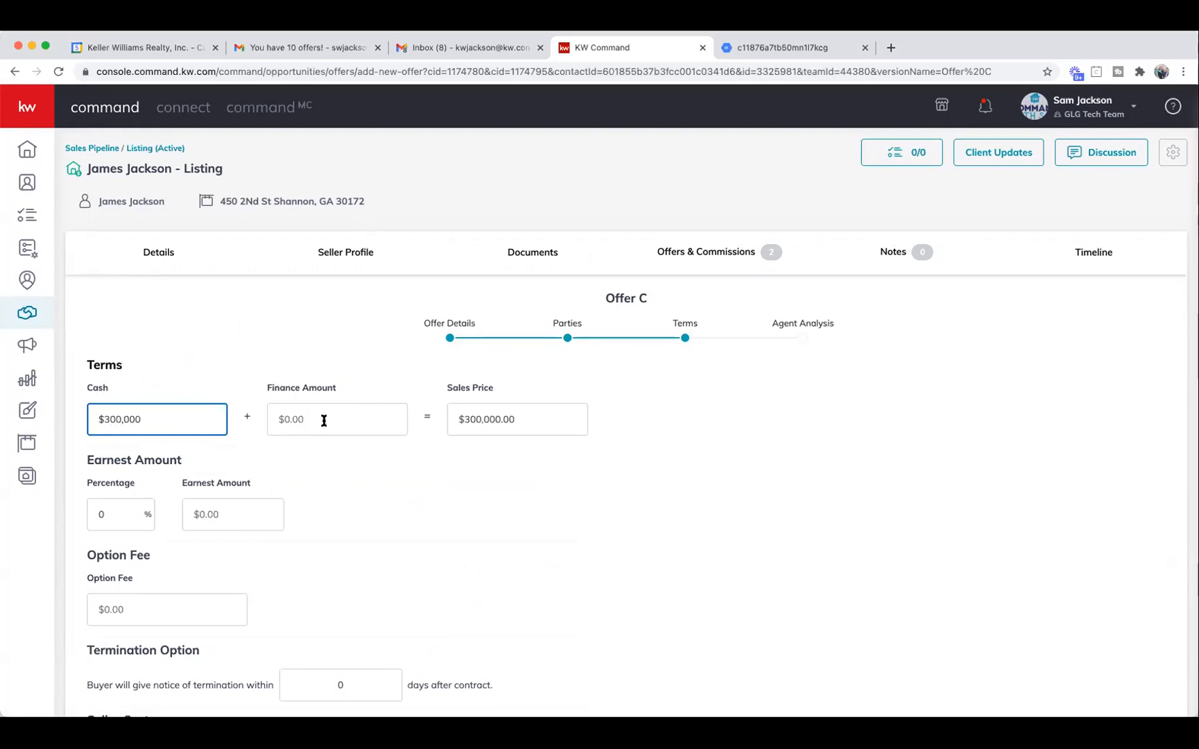
{"action": "left_click", "coordinate": [323, 420]}
{"action": "type", "text": "2"}
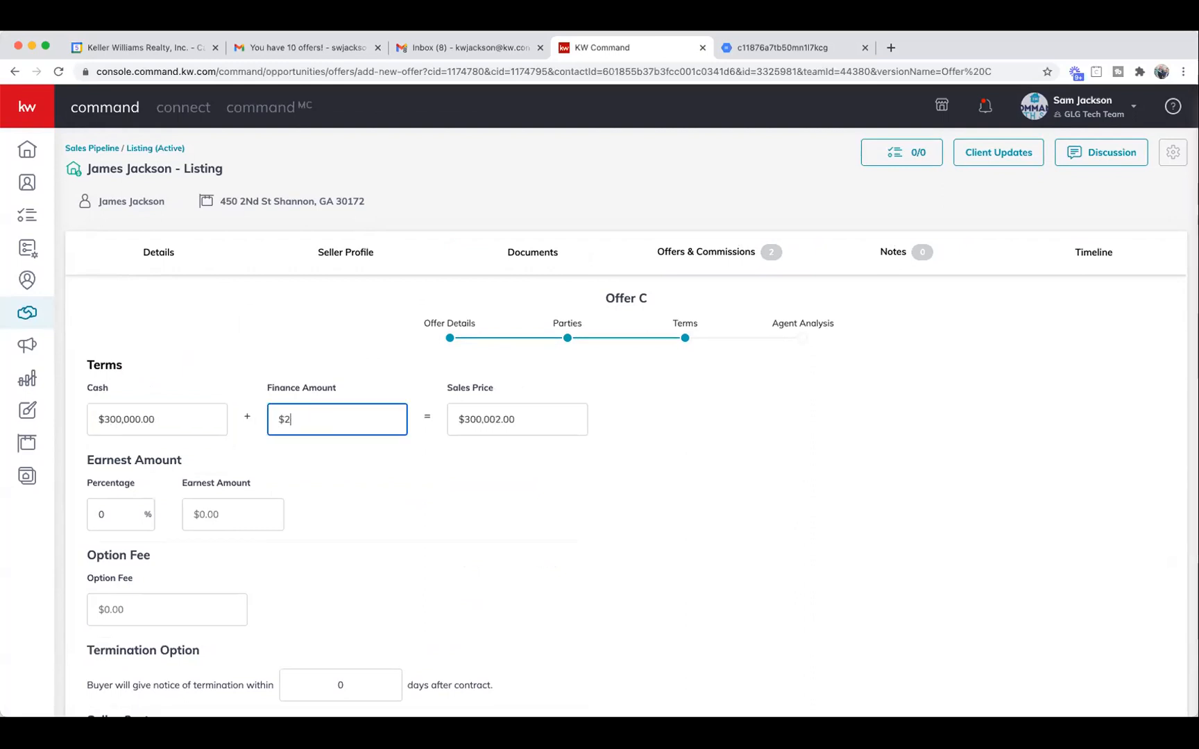
{"action": "type", "text": "00,000"}
{"action": "scroll", "coordinate": [334, 445], "scroll_direction": "down", "scroll_amount": 3}
{"action": "left_click", "coordinate": [247, 348]}
{"action": "type", "text": "10000"}
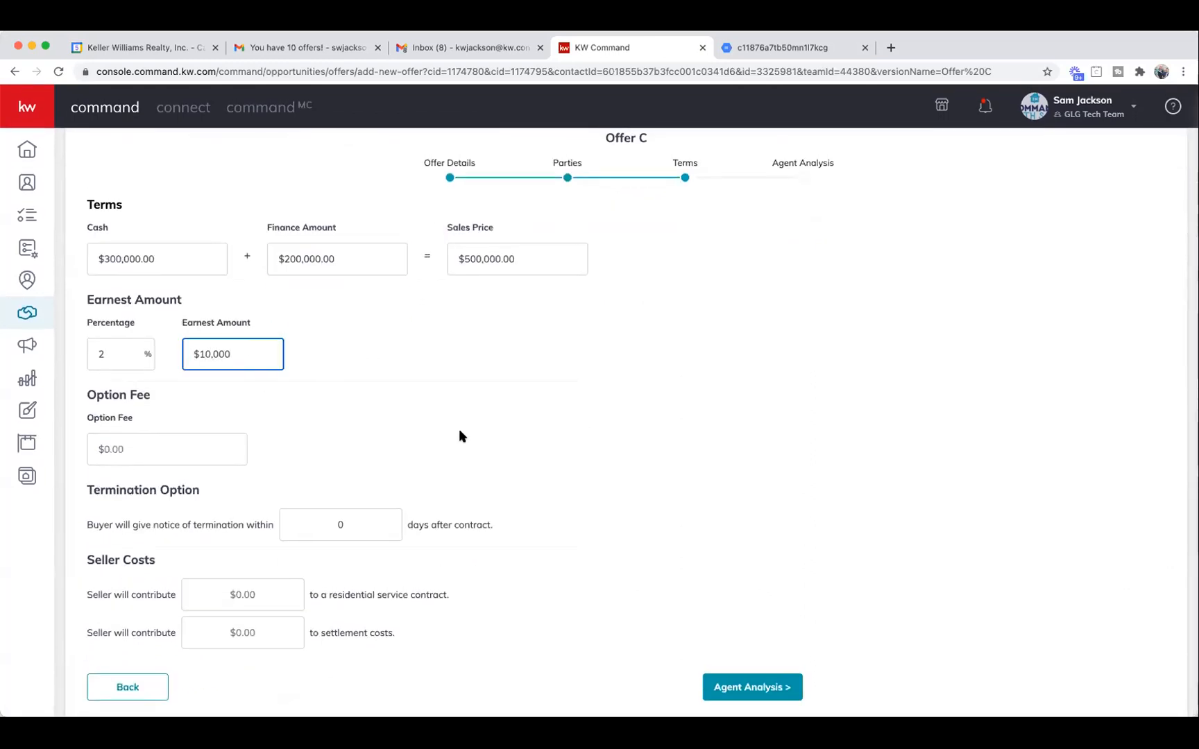
In Offer C's Agent Analysis, write the summary 'Initial Deadline - Friday 4PM'.
{"action": "left_click", "coordinate": [738, 680]}
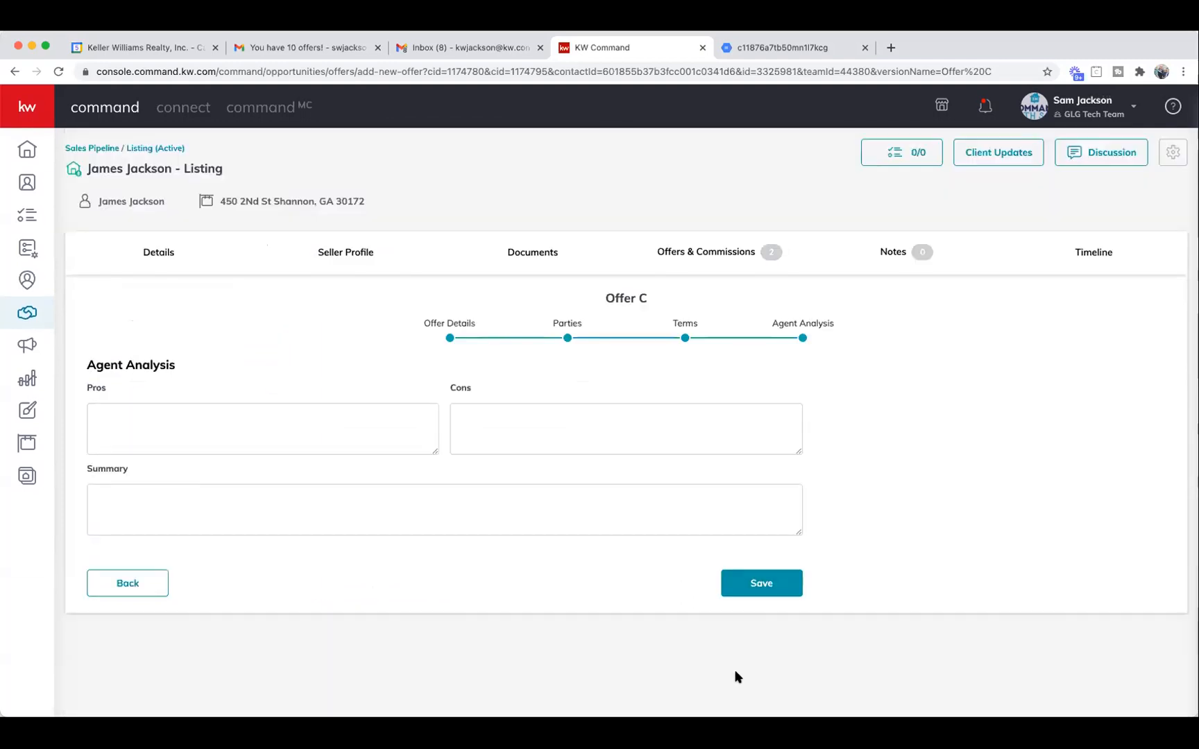
{"action": "left_click", "coordinate": [266, 446]}
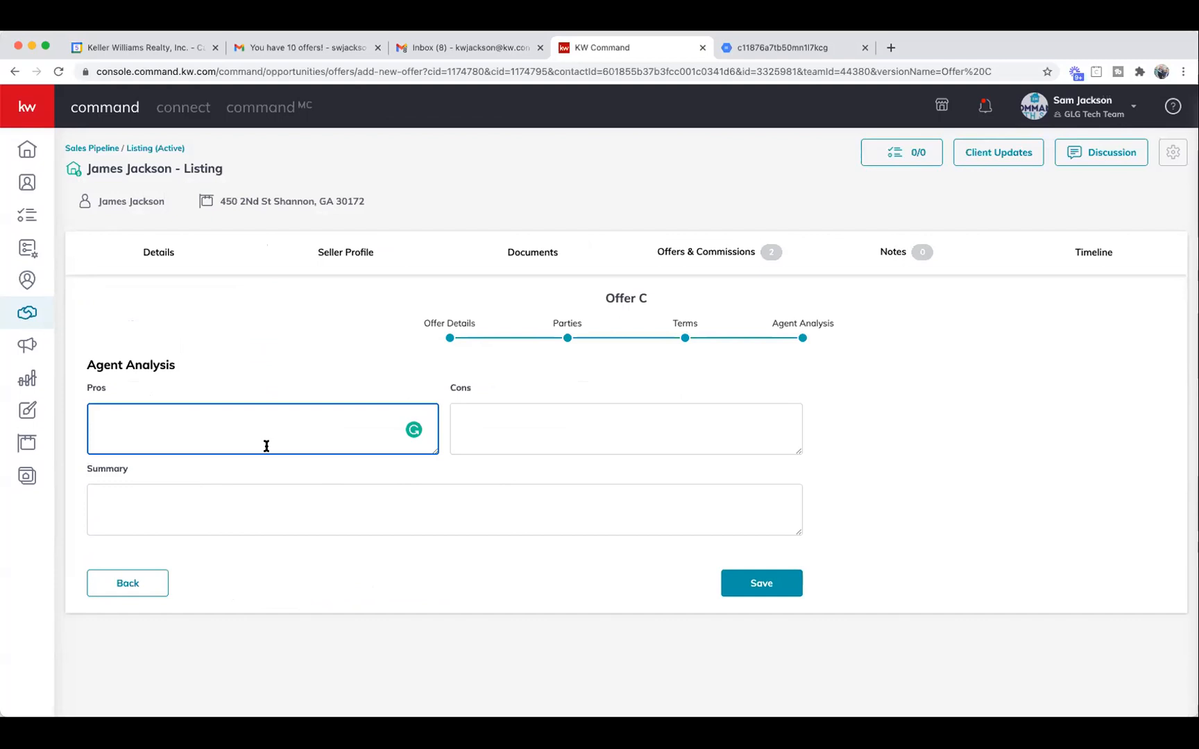
{"action": "key", "text": "Tab"}
{"action": "key", "text": "Tab"}
{"action": "type", "text": "Init"}
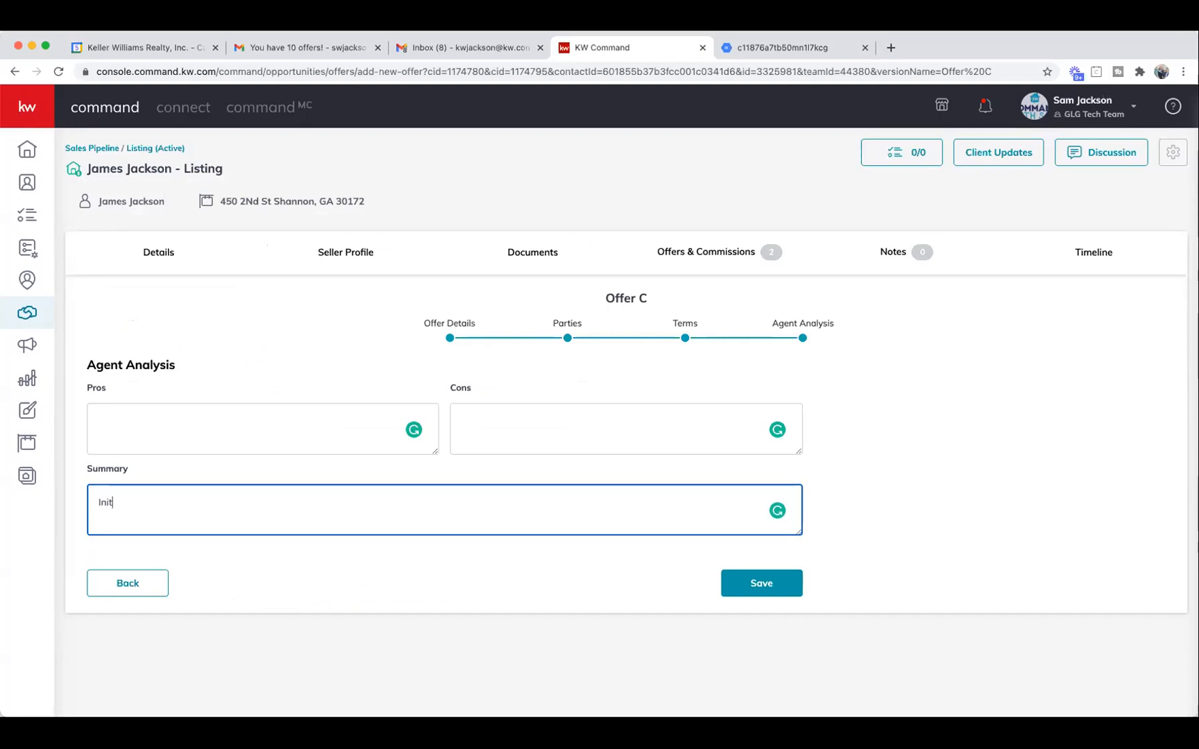
{"action": "type", "text": "ial Deadline -  Friday 4PM"}
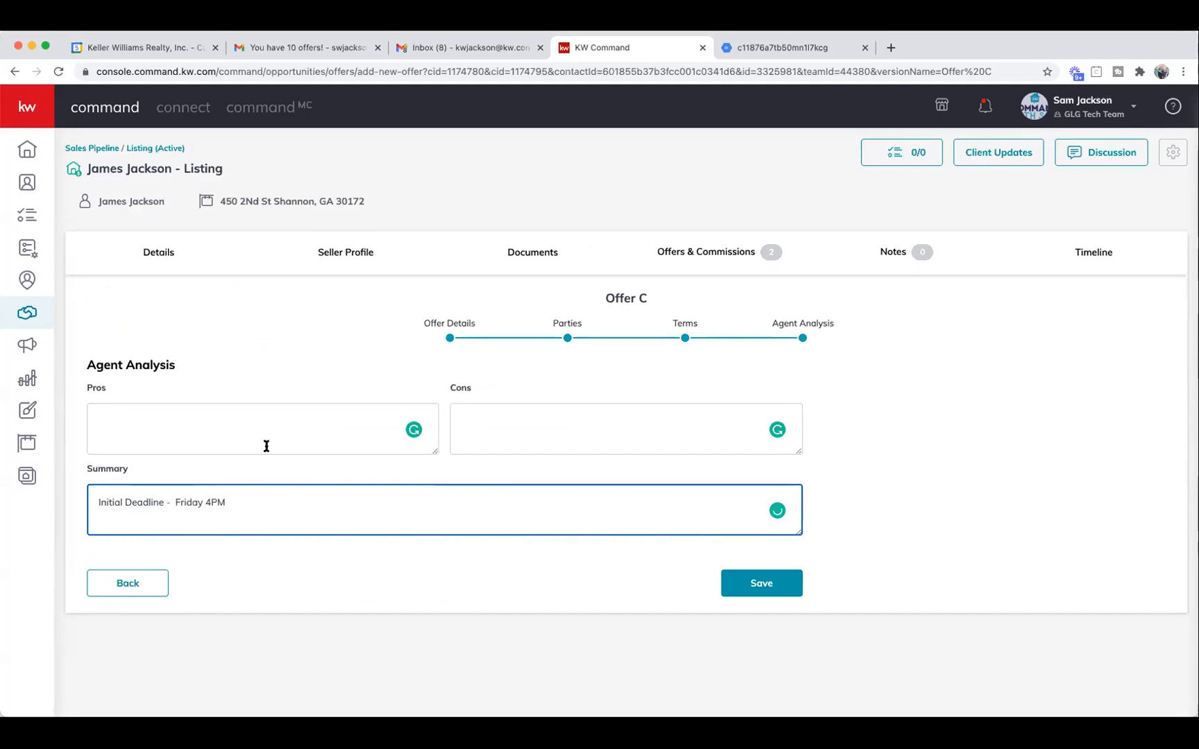
Fill in the pros 'Asking! No Cont, Waiving Inspections' and the cons 'n/a'.
{"action": "left_click", "coordinate": [240, 439]}
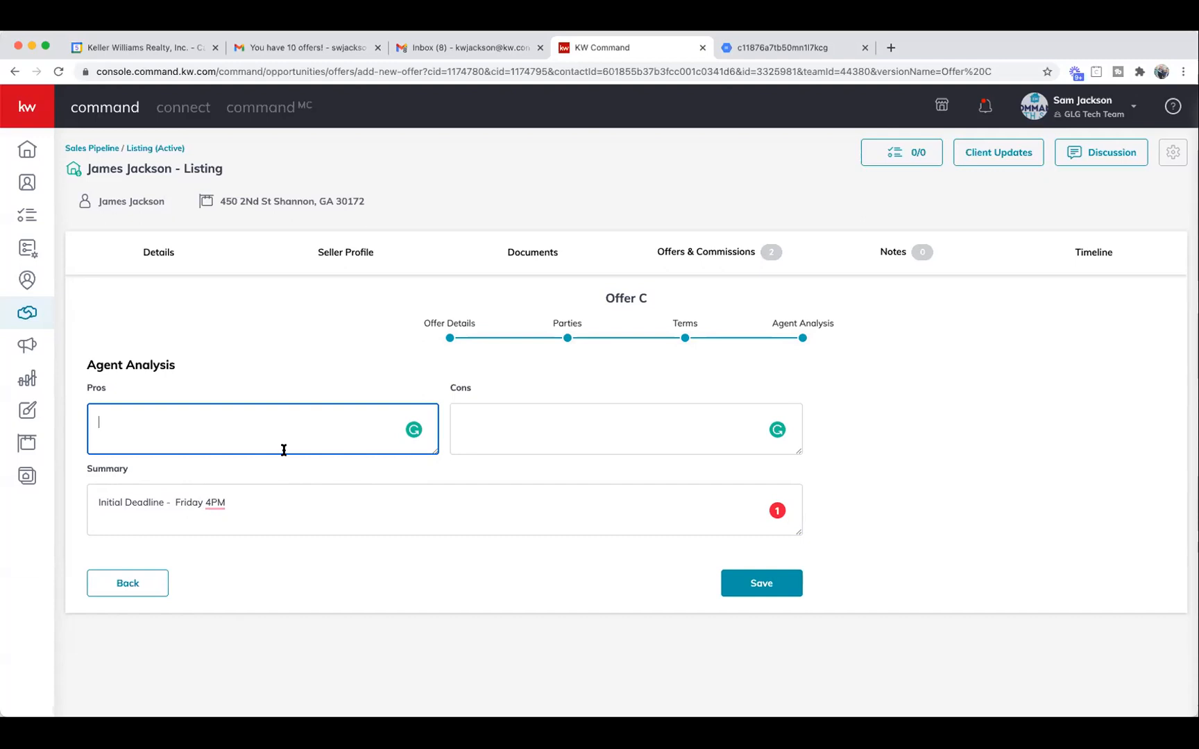
{"action": "type", "text": "Asking! No Cont, Waitving Inspections"}
{"action": "left_click", "coordinate": [463, 423]}
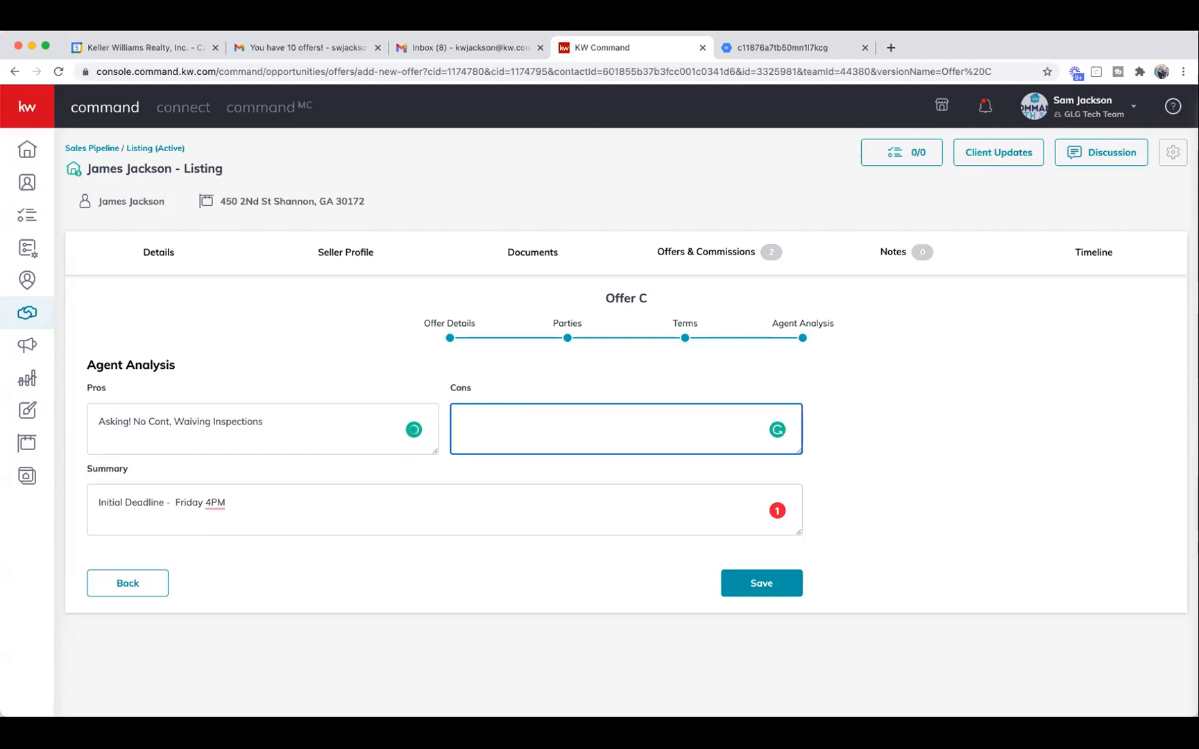
{"action": "type", "text": "n/a"}
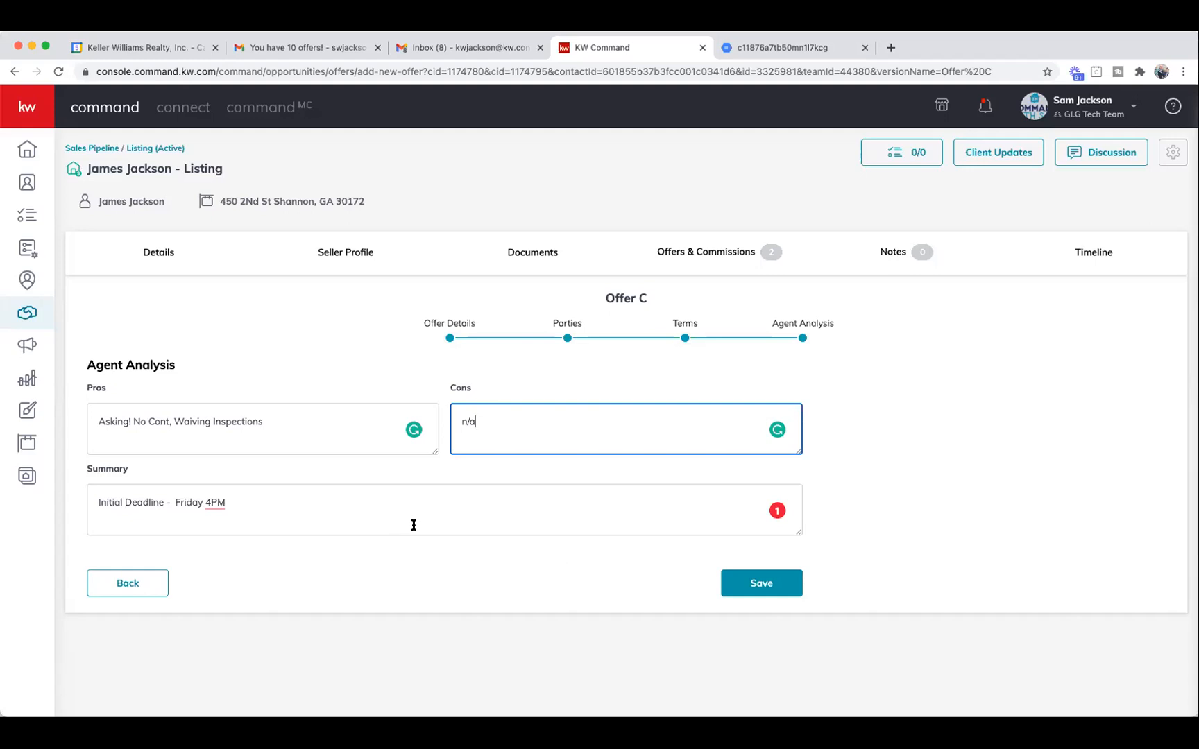
{"action": "left_click", "coordinate": [756, 589]}
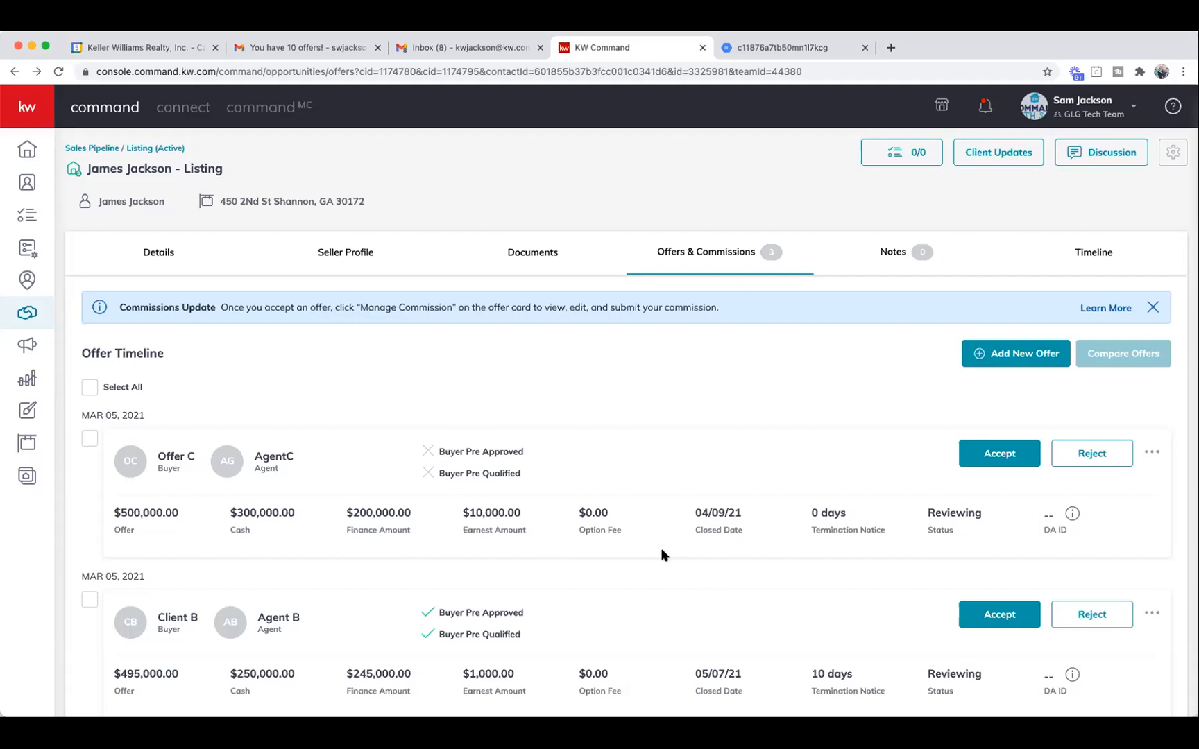
{"action": "scroll", "coordinate": [662, 541], "scroll_direction": "down", "scroll_amount": 3}
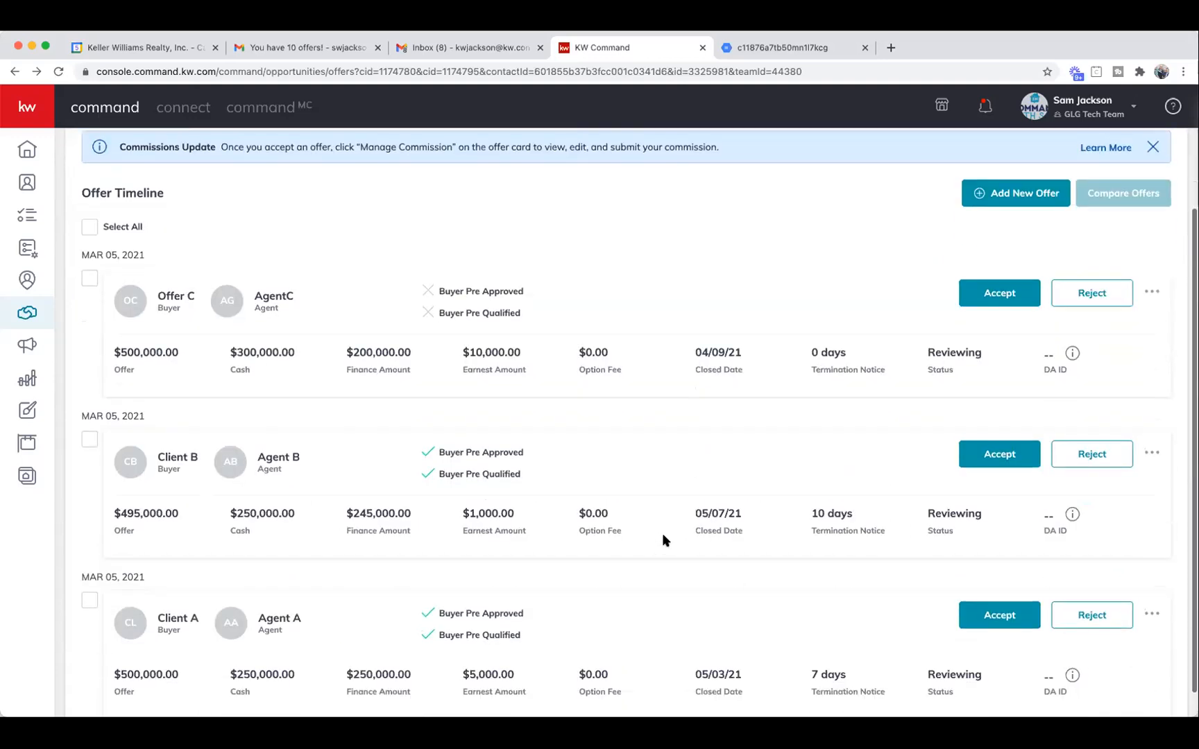
{"action": "scroll", "coordinate": [668, 539], "scroll_direction": "up", "scroll_amount": 3}
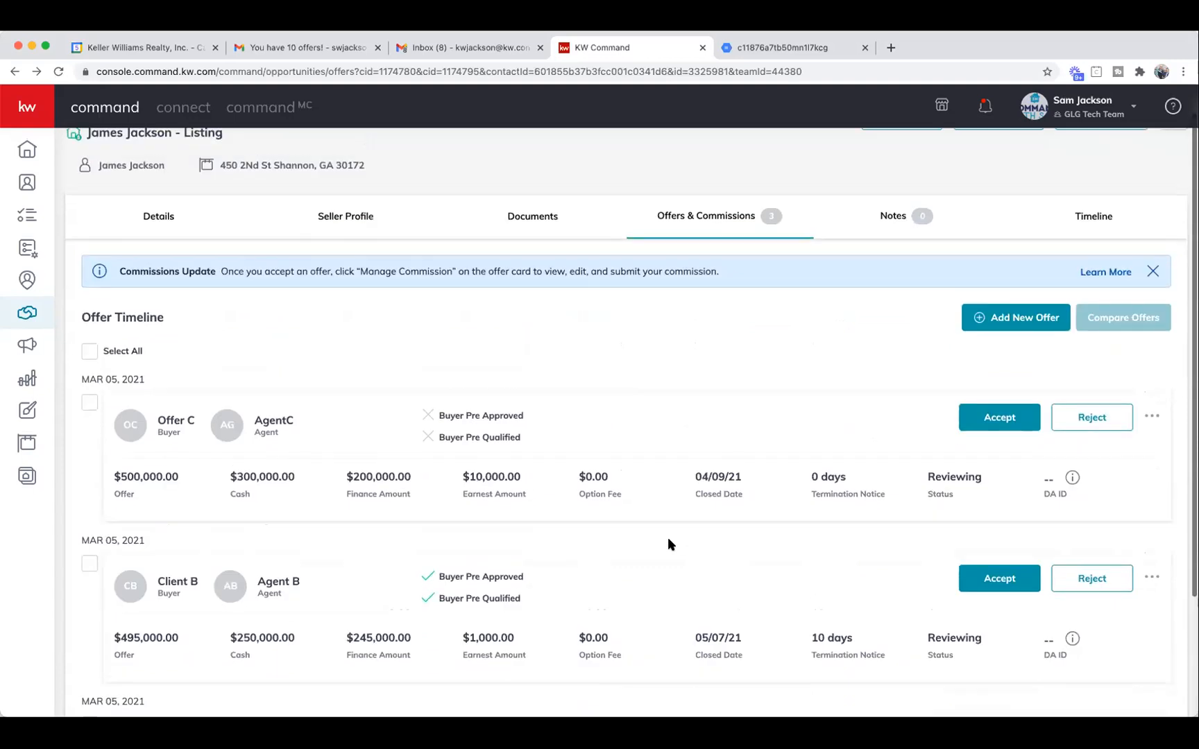
{"action": "scroll", "coordinate": [668, 544], "scroll_direction": "up", "scroll_amount": 2}
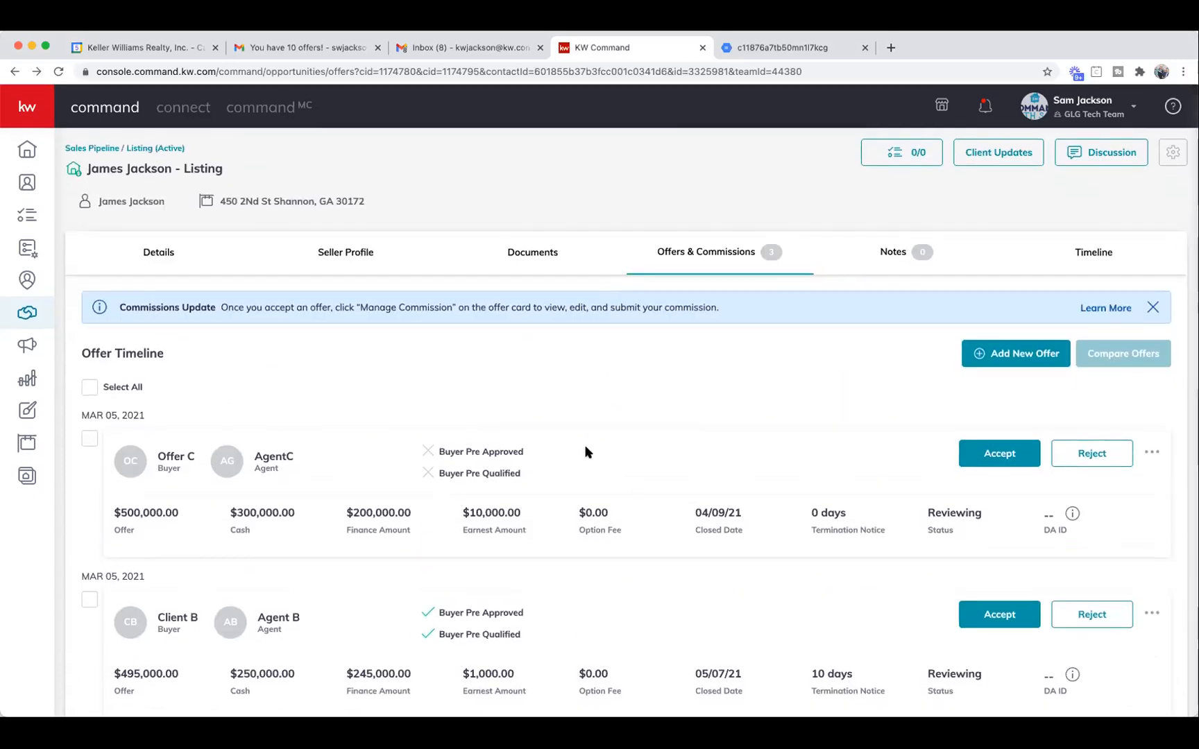
{"action": "scroll", "coordinate": [584, 452], "scroll_direction": "down", "scroll_amount": 3}
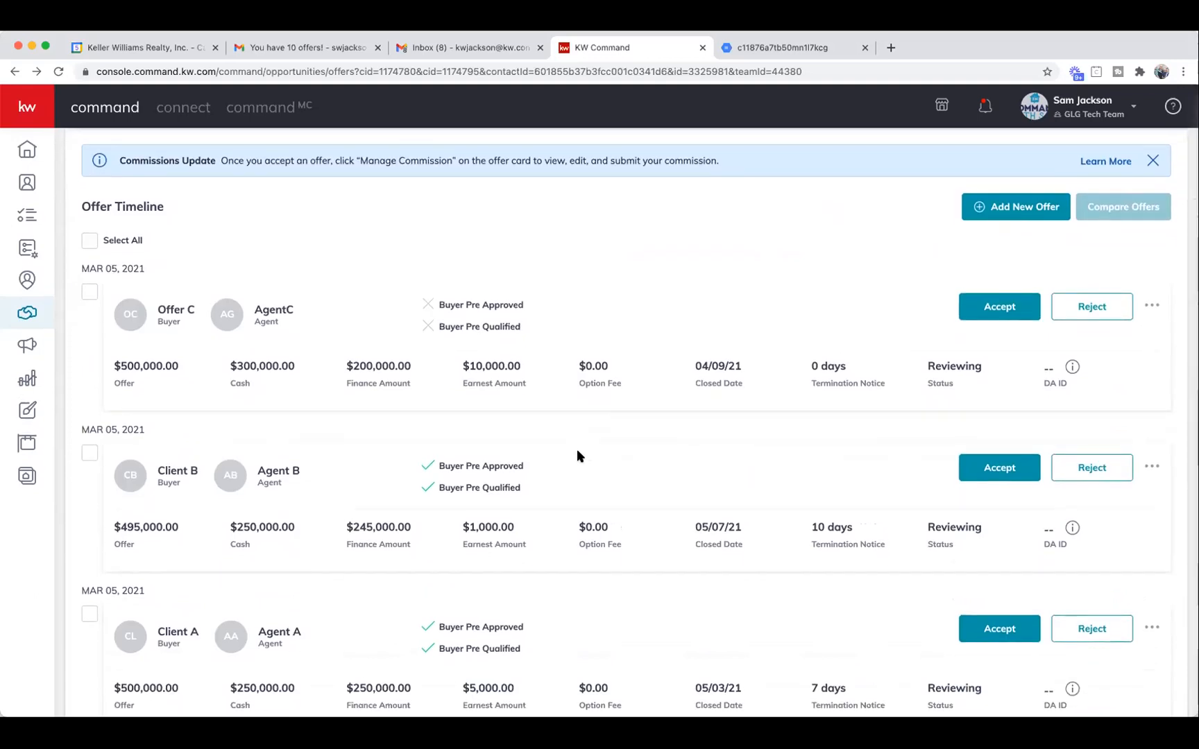
{"action": "scroll", "coordinate": [578, 449], "scroll_direction": "up", "scroll_amount": 3}
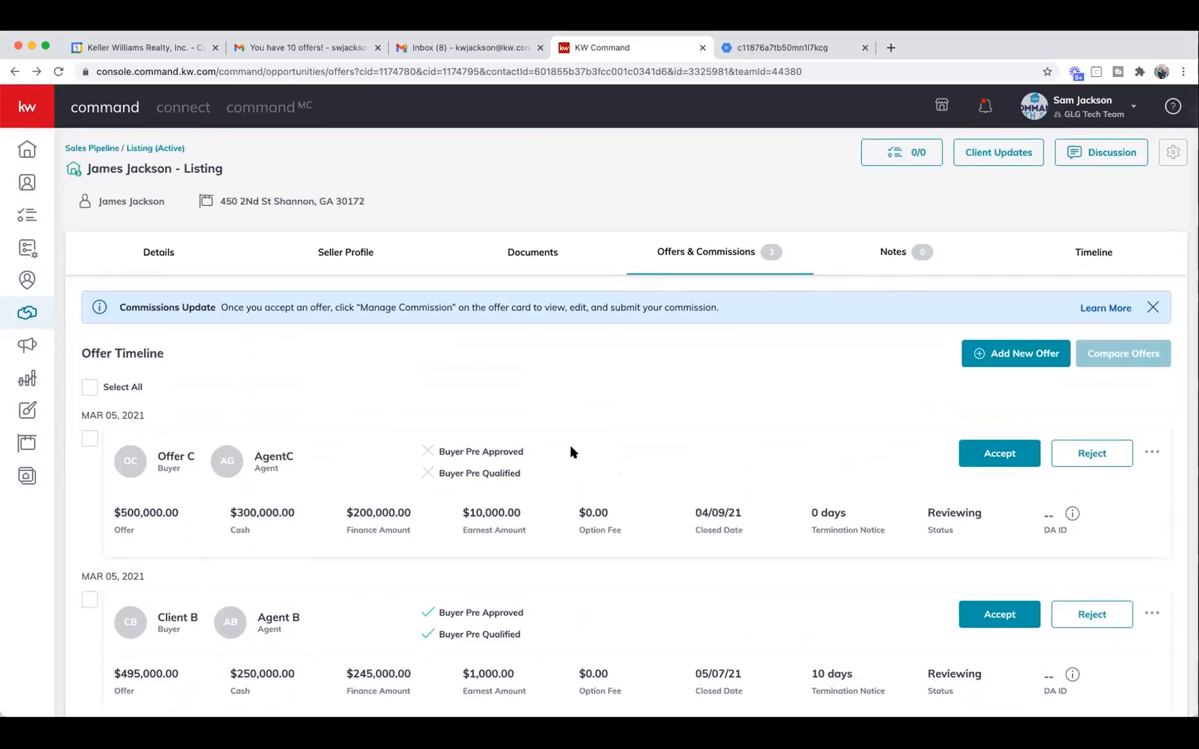
{"action": "scroll", "coordinate": [570, 452], "scroll_direction": "down", "scroll_amount": 1}
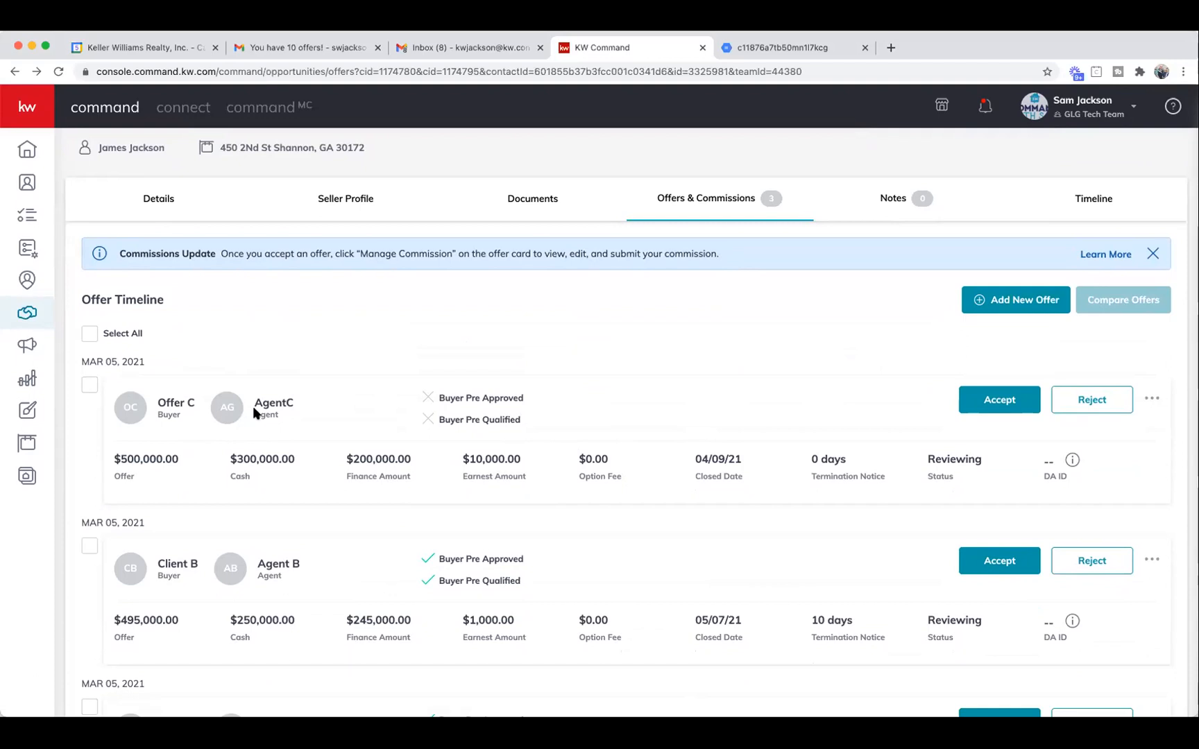
{"action": "scroll", "coordinate": [391, 378], "scroll_direction": "up", "scroll_amount": 2}
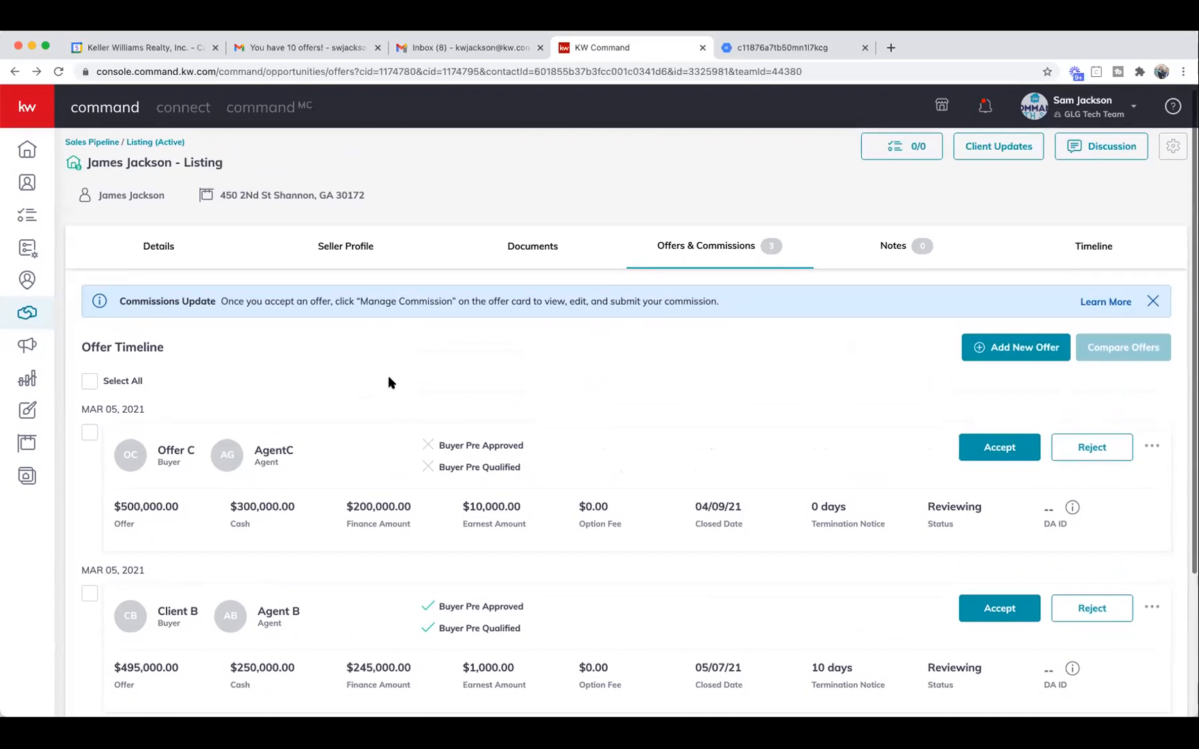
{"action": "scroll", "coordinate": [390, 380], "scroll_direction": "down", "scroll_amount": 5}
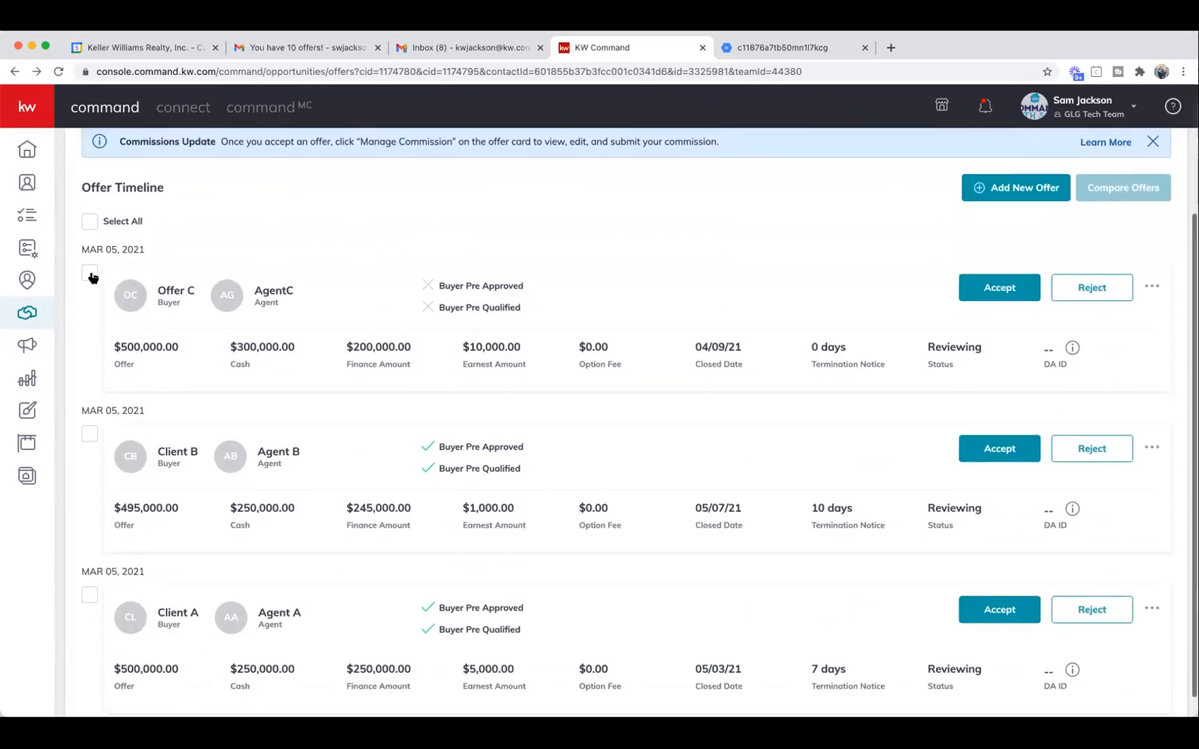
{"action": "scroll", "coordinate": [101, 311], "scroll_direction": "down", "scroll_amount": 1}
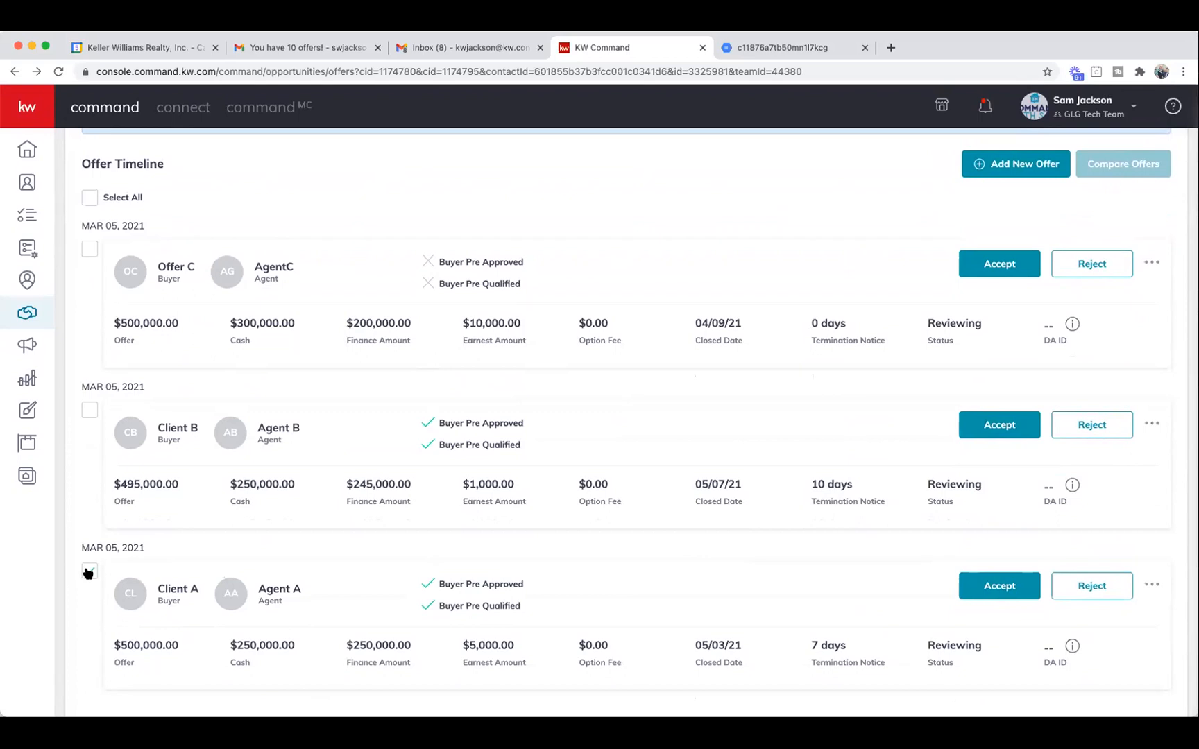
Select Offer C with Client A and review them in the Compare Offers table.
{"action": "left_click", "coordinate": [89, 248]}
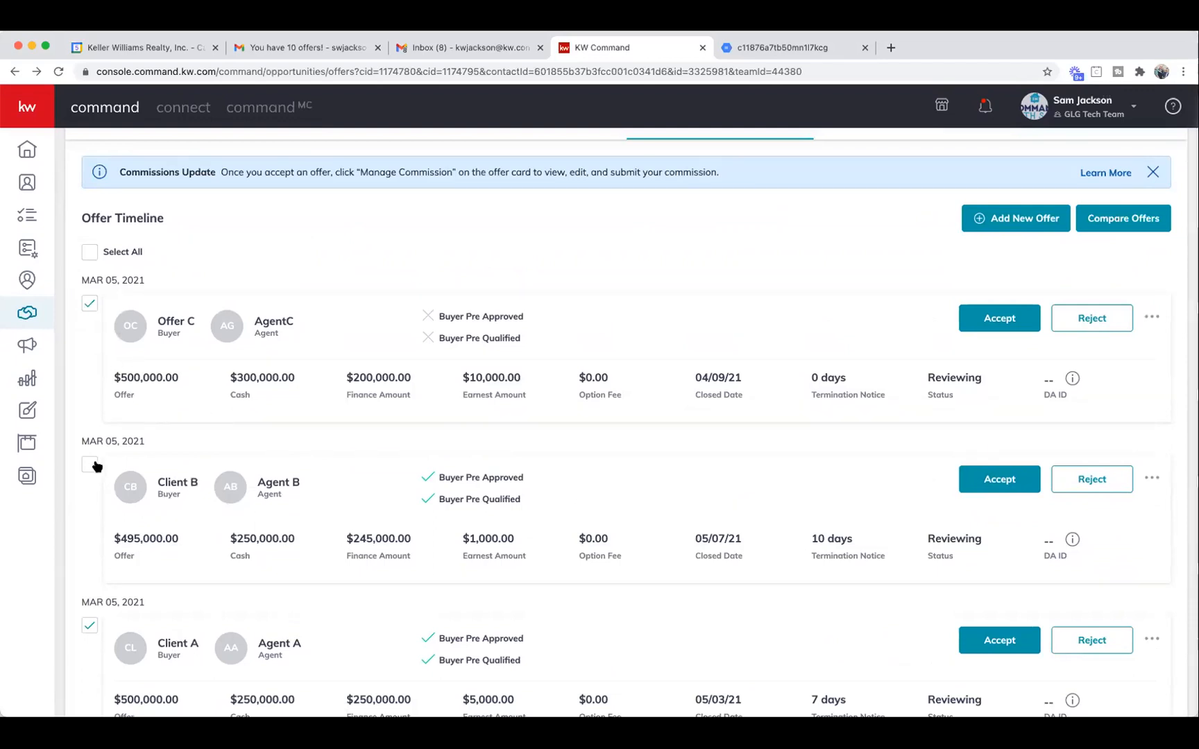
{"action": "left_click", "coordinate": [1117, 223]}
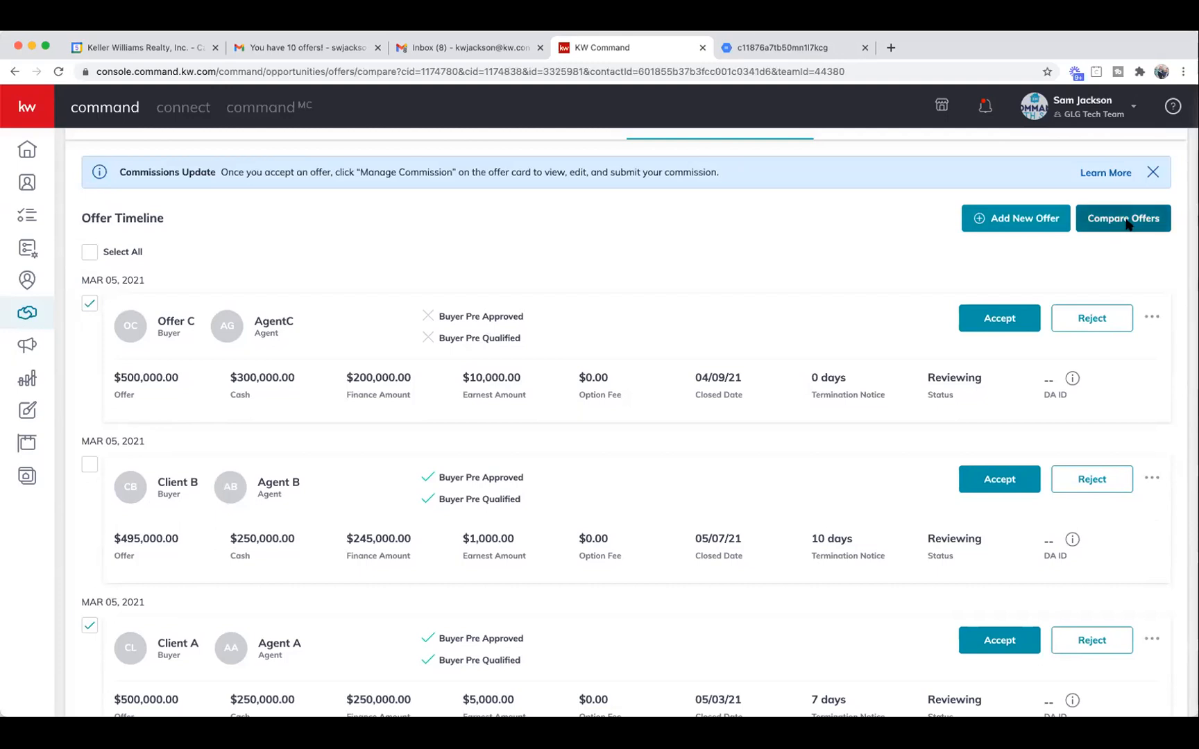
{"action": "scroll", "coordinate": [796, 356], "scroll_direction": "down", "scroll_amount": 3}
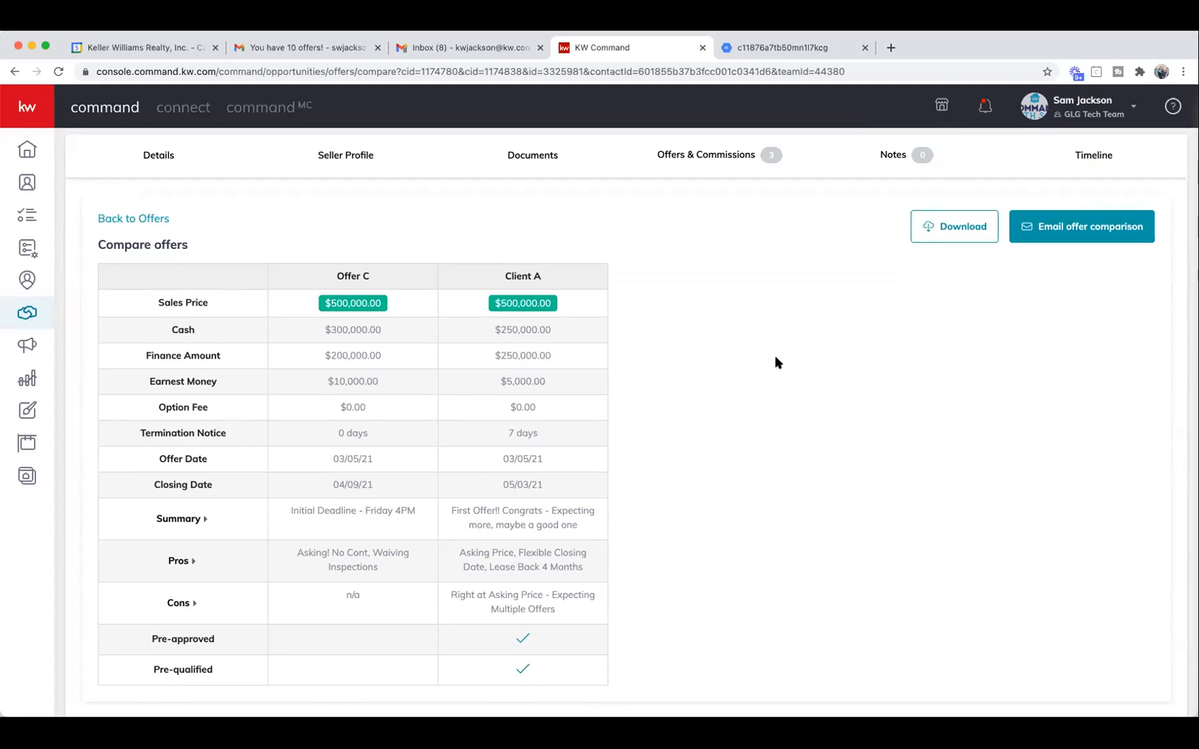
{"action": "scroll", "coordinate": [263, 236], "scroll_direction": "up", "scroll_amount": 3}
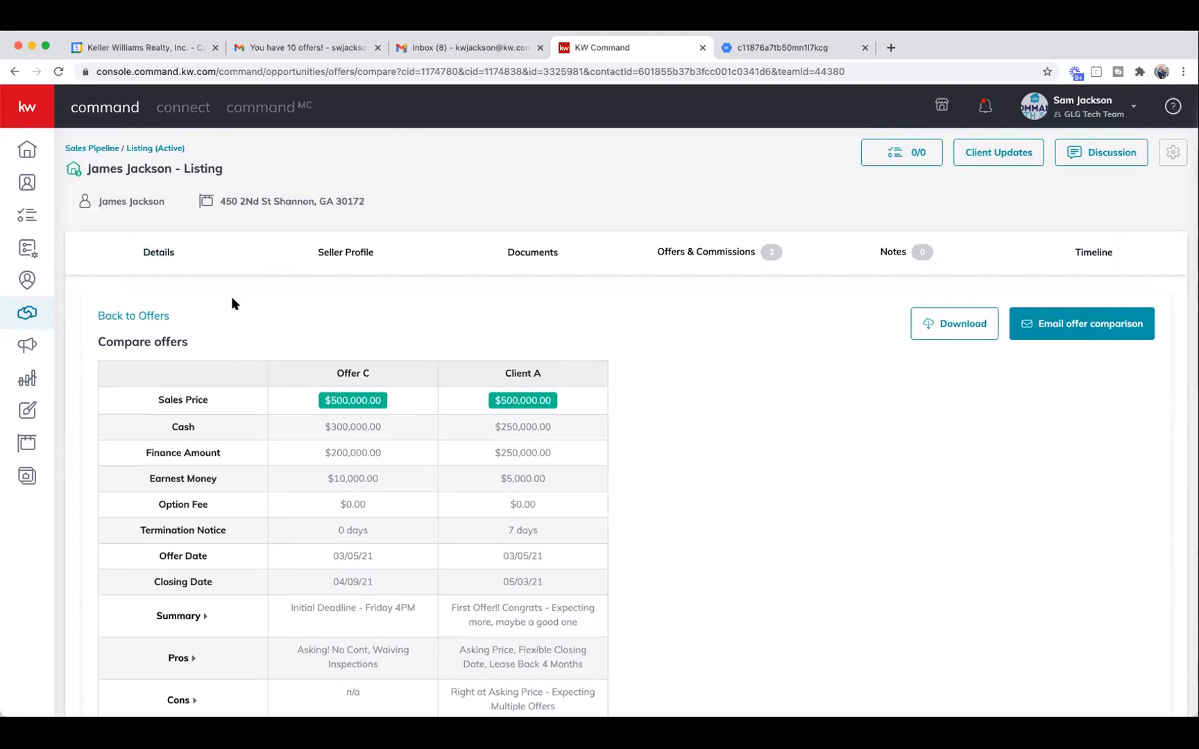
From Opportunities, filter listings to Active and open the listing in the Showing stage.
{"action": "left_click", "coordinate": [25, 317]}
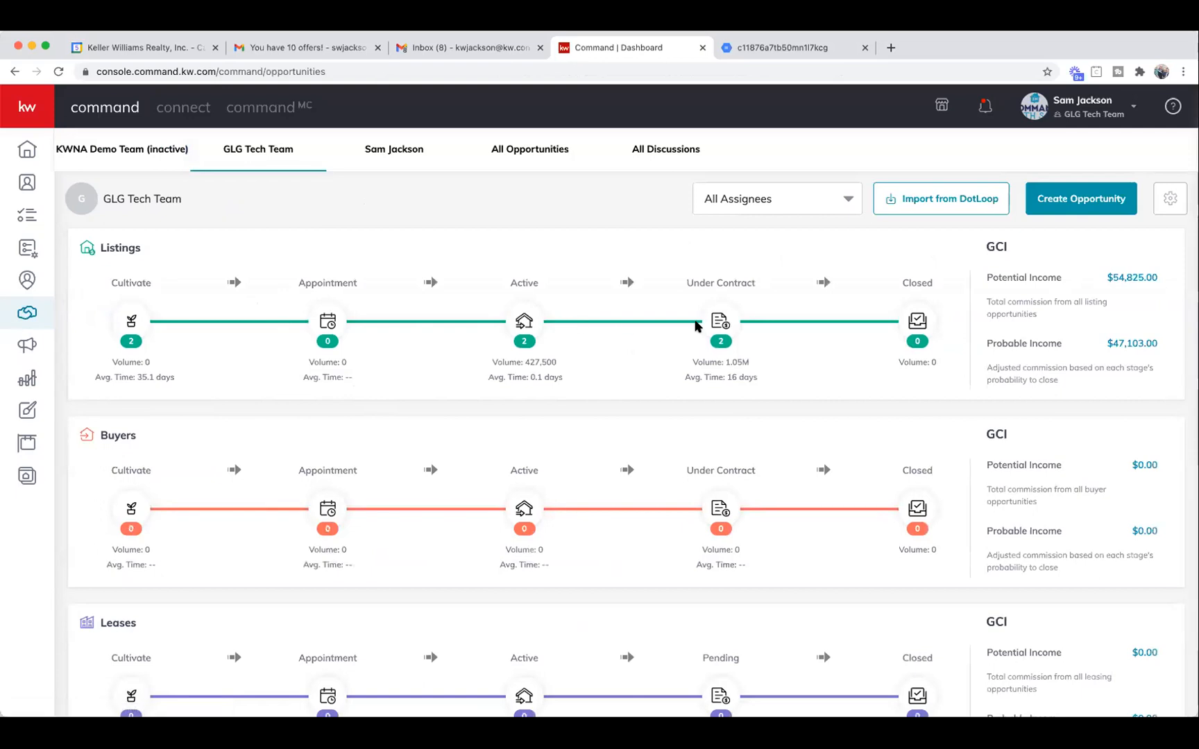
{"action": "left_click", "coordinate": [737, 323]}
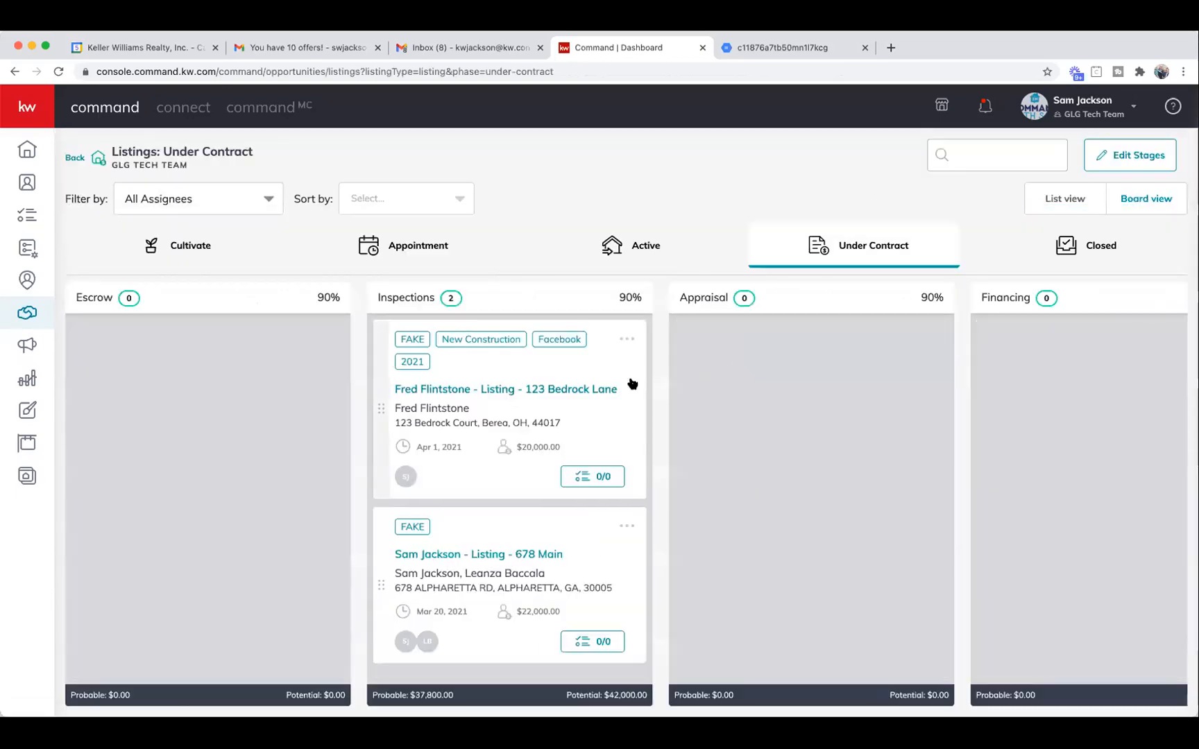
{"action": "scroll", "coordinate": [631, 383], "scroll_direction": "down", "scroll_amount": 1}
{"action": "scroll", "coordinate": [646, 381], "scroll_direction": "right", "scroll_amount": 5}
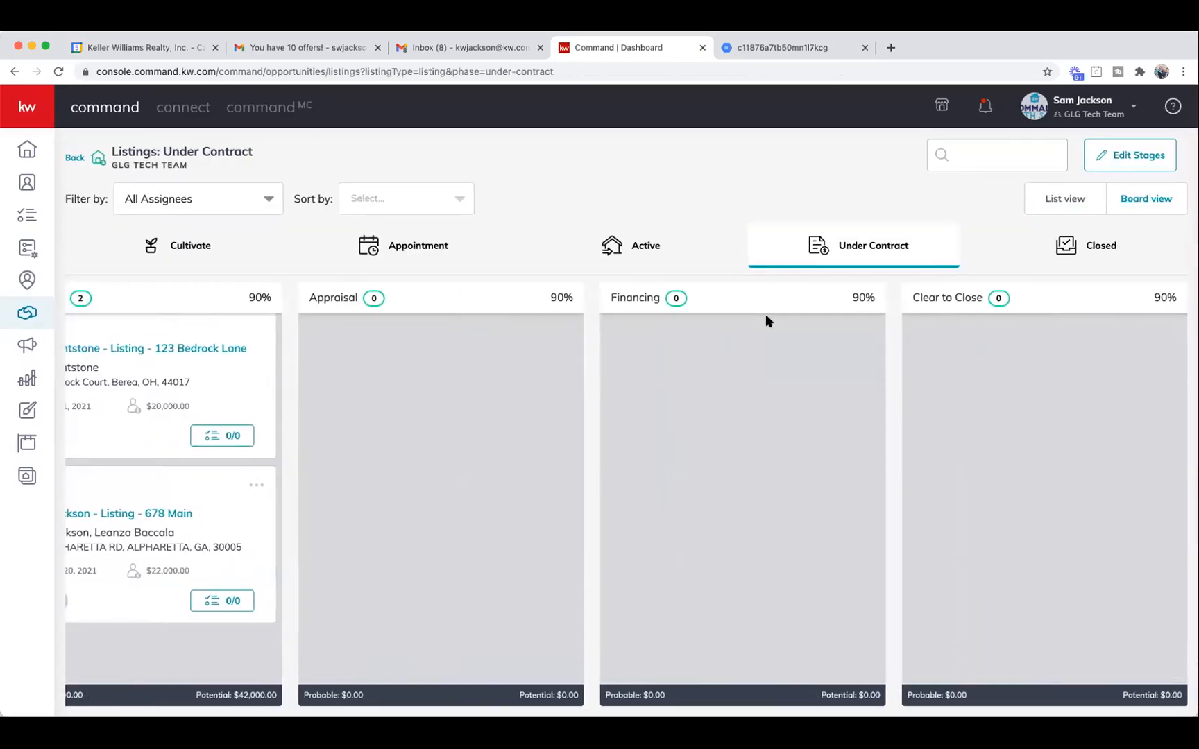
{"action": "left_click", "coordinate": [648, 251]}
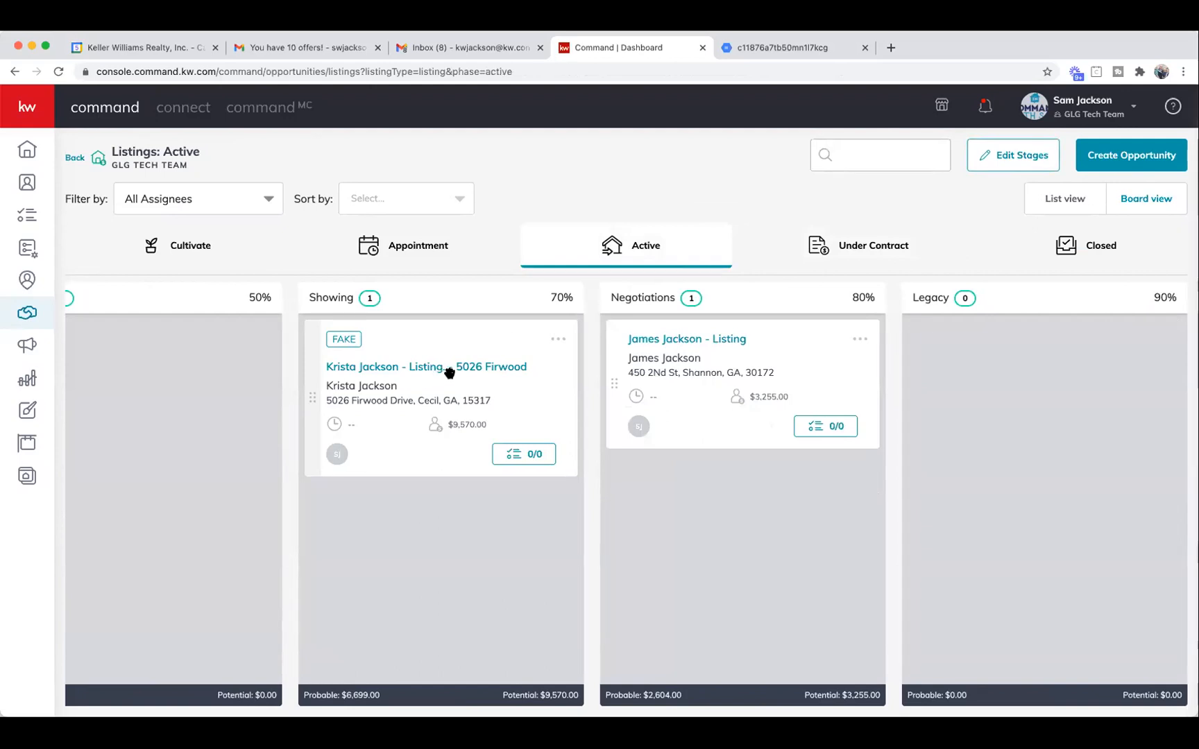
{"action": "left_click", "coordinate": [425, 367]}
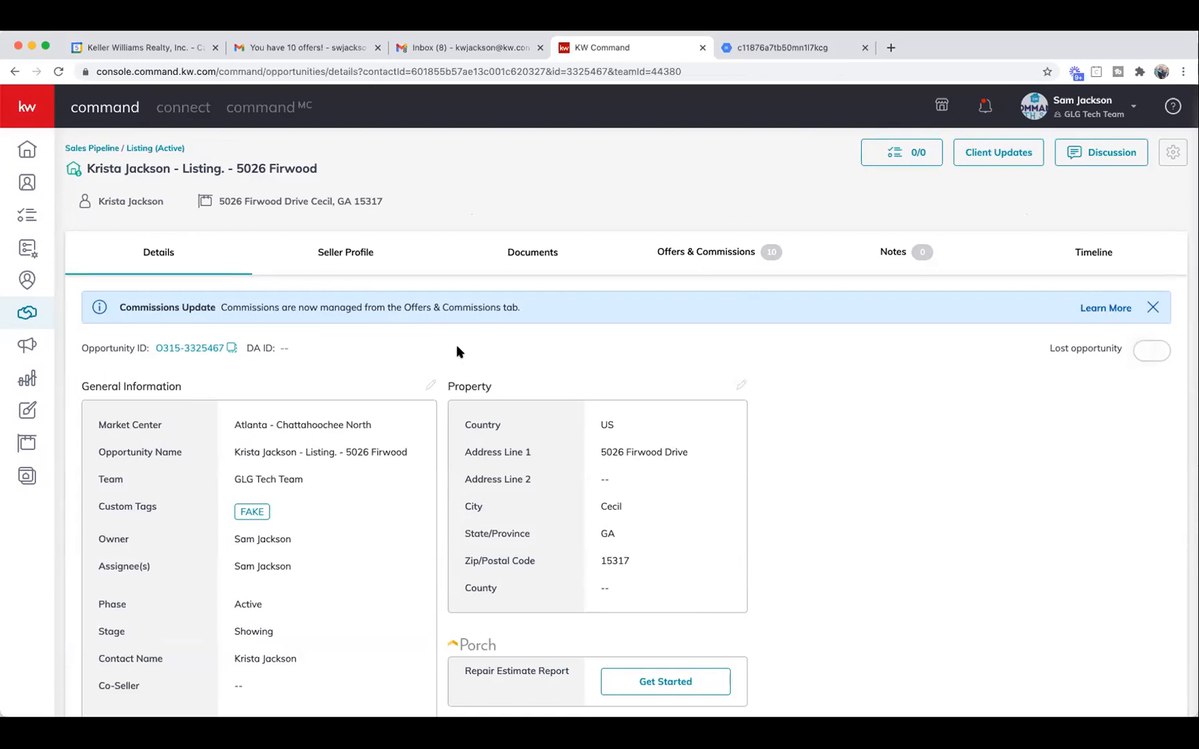
Show the listing's Offers & Commissions, select Buyer 10's offer and open its actions menu.
{"action": "left_click", "coordinate": [704, 254]}
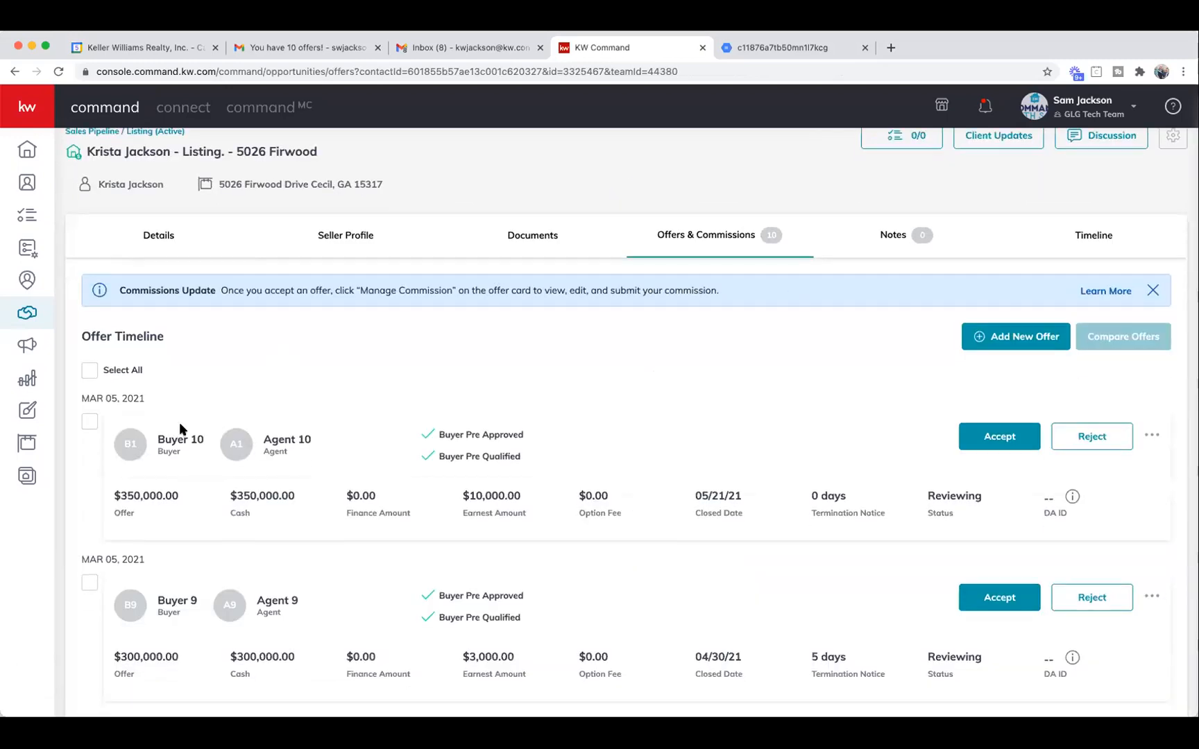
{"action": "scroll", "coordinate": [182, 429], "scroll_direction": "down", "scroll_amount": 3}
{"action": "left_click", "coordinate": [94, 306]}
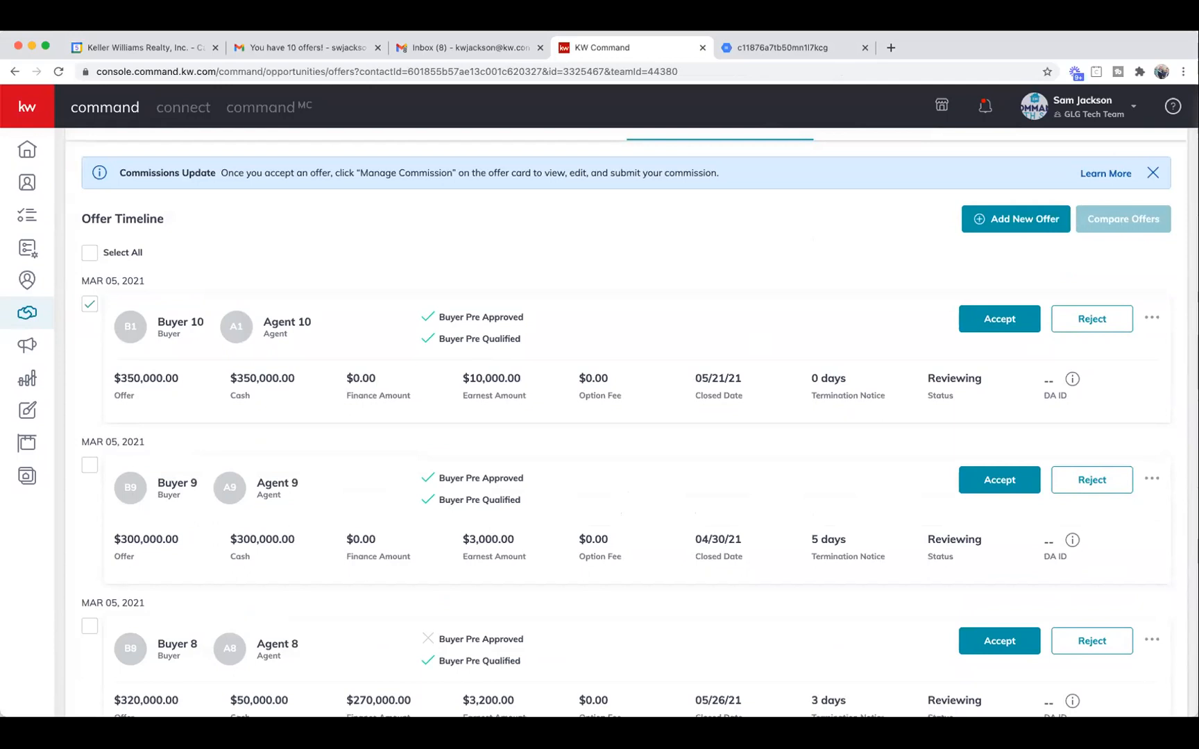
{"action": "left_click", "coordinate": [1152, 318]}
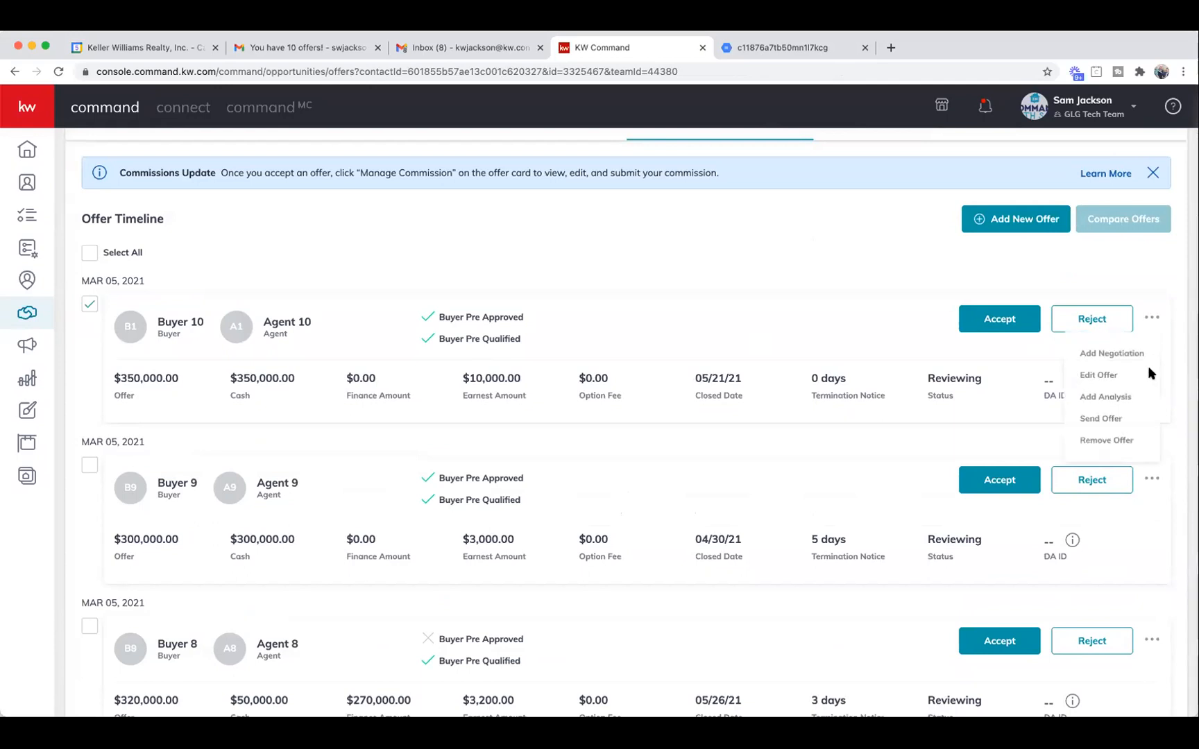
Choose Send Offer for Buyer 10's offer and review the prefilled Email Offer form.
{"action": "left_click", "coordinate": [1102, 419]}
{"action": "scroll", "coordinate": [459, 597], "scroll_direction": "down", "scroll_amount": 1}
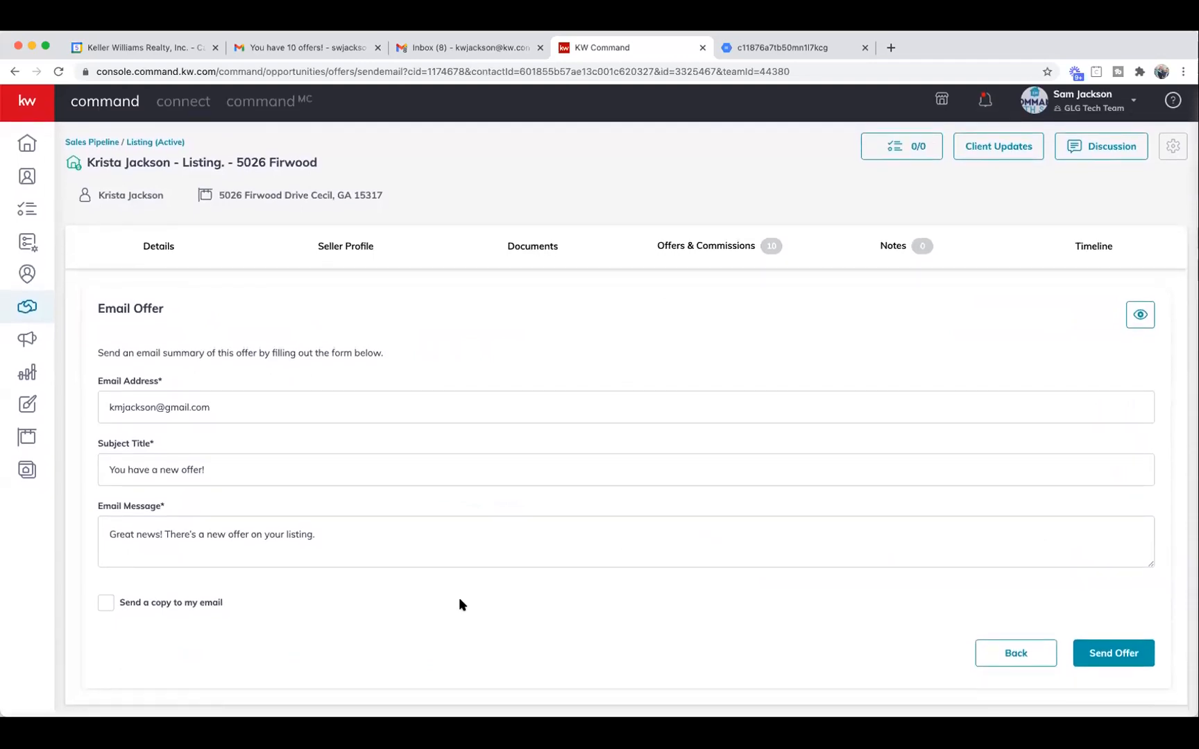
{"action": "scroll", "coordinate": [457, 598], "scroll_direction": "up", "scroll_amount": 1}
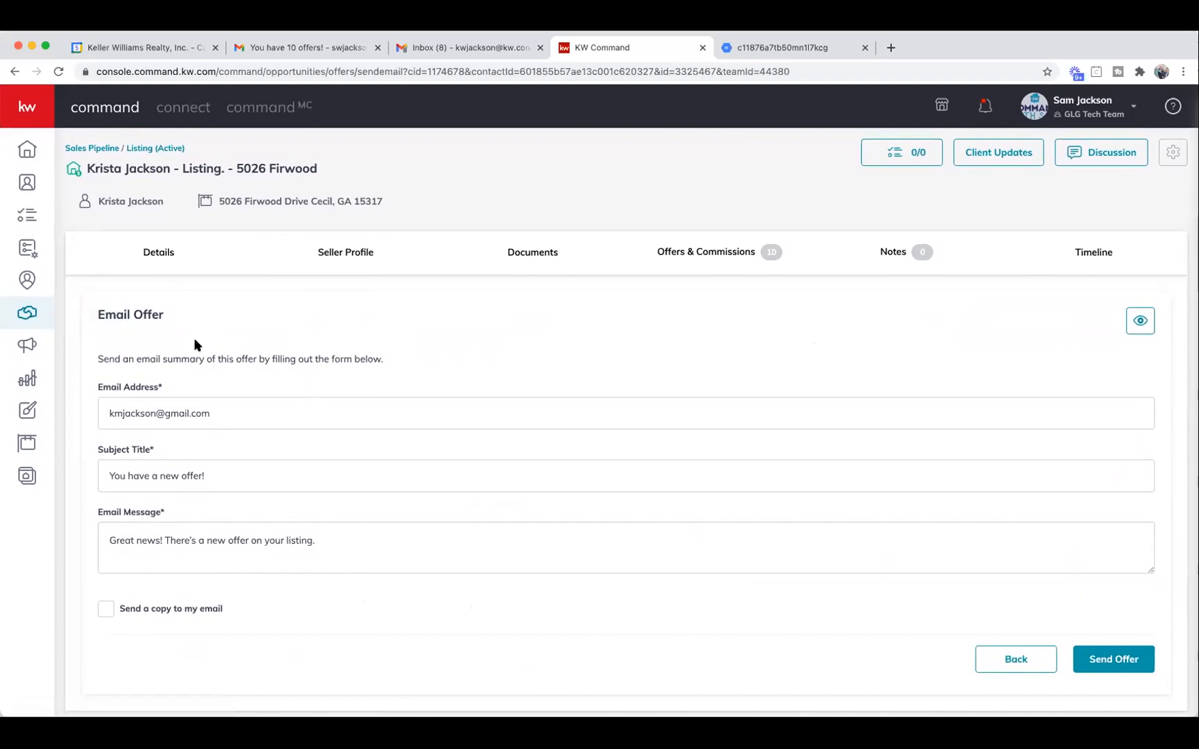
{"action": "left_click", "coordinate": [29, 318]}
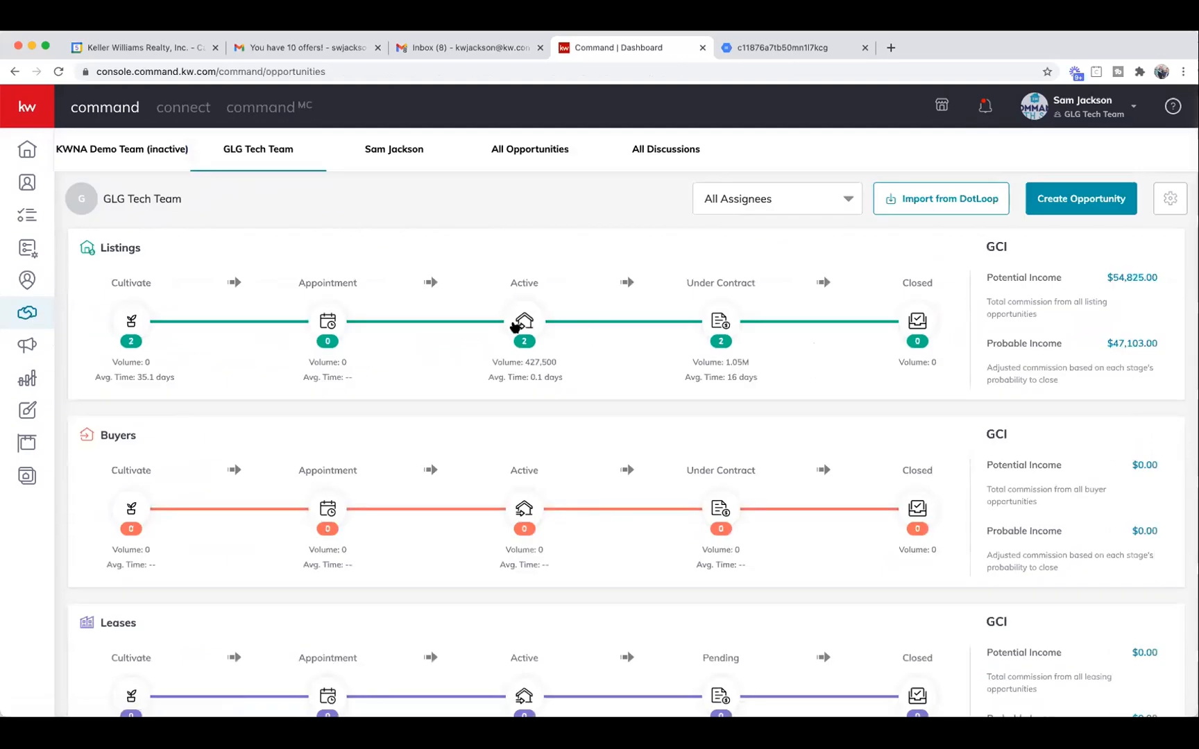
{"action": "left_click", "coordinate": [514, 327]}
{"action": "left_click", "coordinate": [499, 368]}
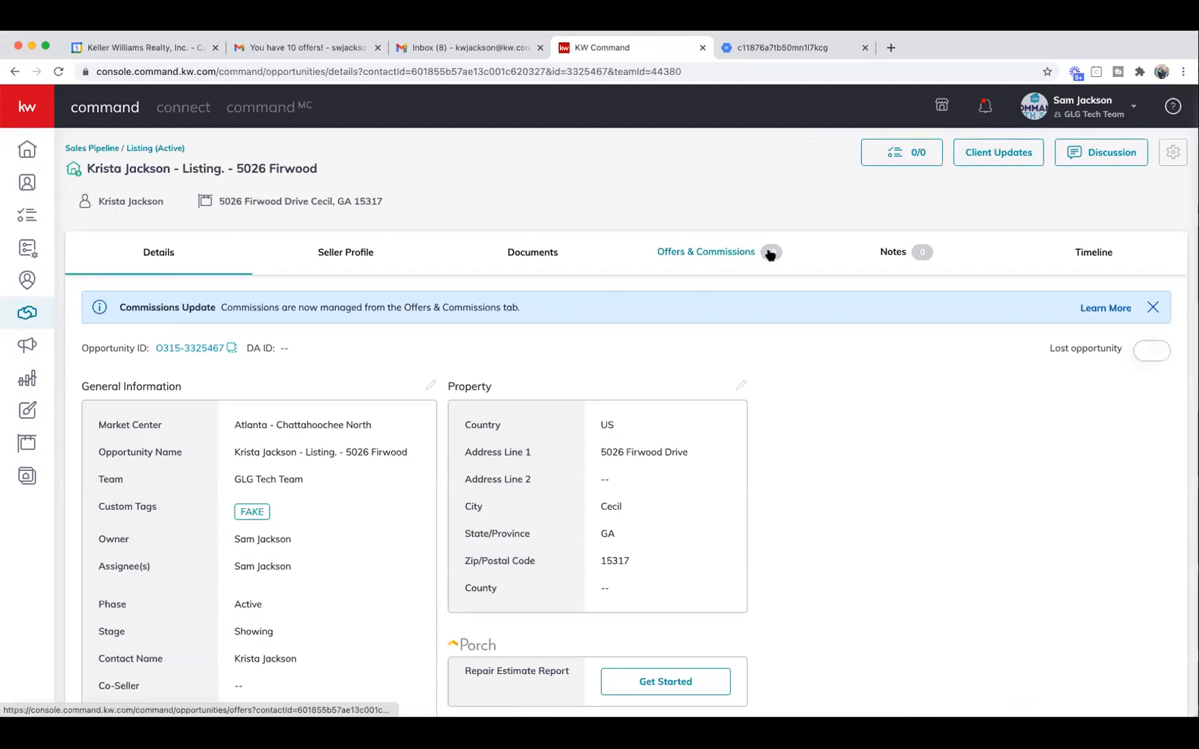
{"action": "left_click", "coordinate": [708, 254]}
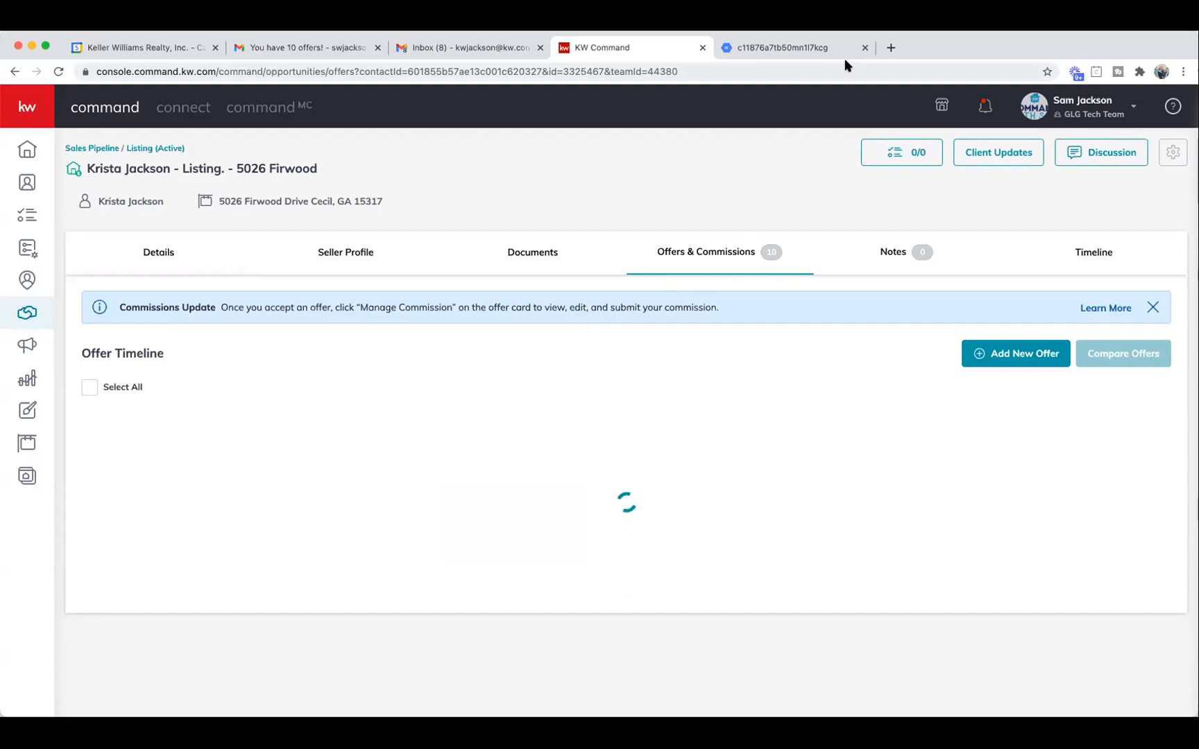
Close the extra browser tab, reload the offers page and review the ten offers.
{"action": "left_click", "coordinate": [865, 47]}
{"action": "left_click", "coordinate": [60, 72]}
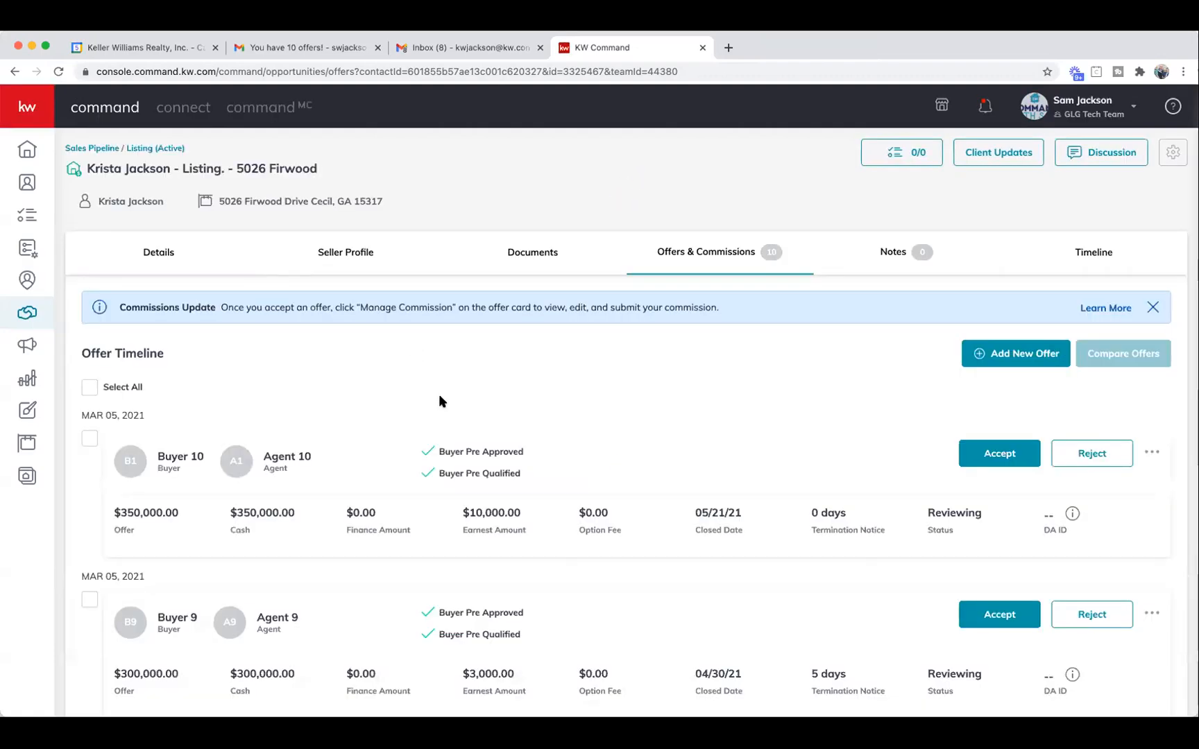
{"action": "scroll", "coordinate": [439, 402], "scroll_direction": "down", "scroll_amount": 1}
{"action": "scroll", "coordinate": [440, 401], "scroll_direction": "down", "scroll_amount": 1}
{"action": "scroll", "coordinate": [444, 406], "scroll_direction": "down", "scroll_amount": 15}
{"action": "scroll", "coordinate": [443, 401], "scroll_direction": "down", "scroll_amount": 17}
{"action": "scroll", "coordinate": [444, 406], "scroll_direction": "down", "scroll_amount": 11}
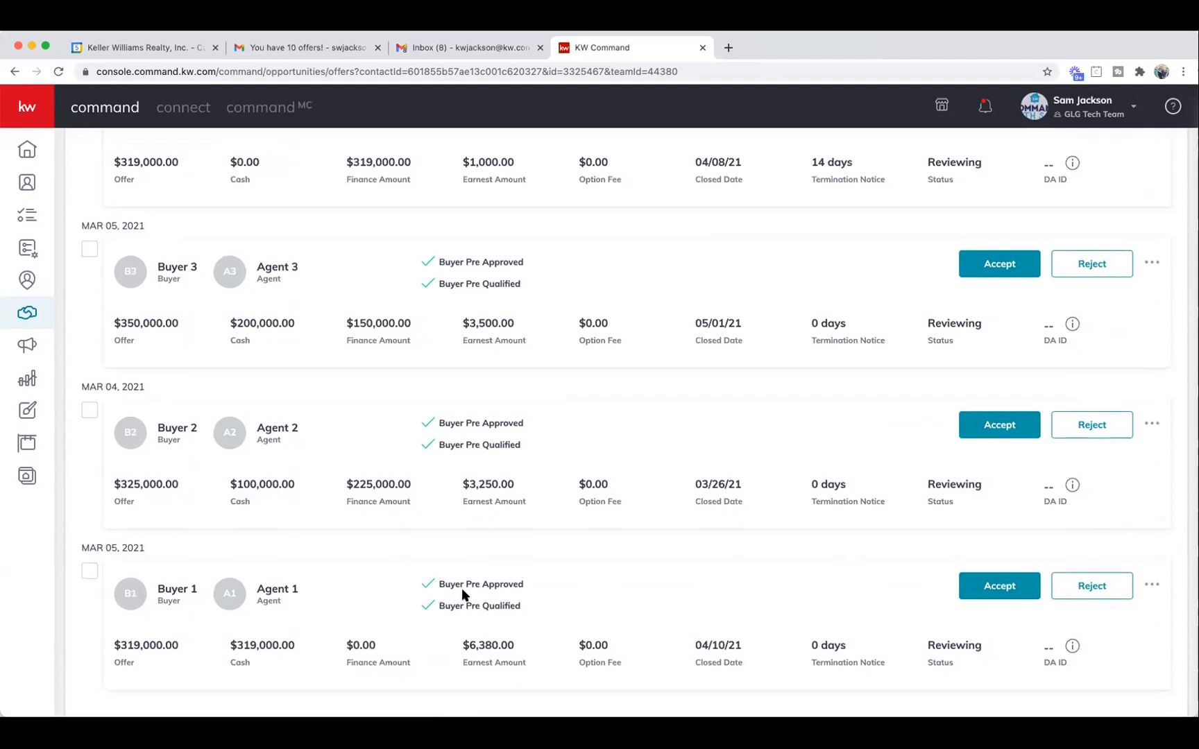
{"action": "scroll", "coordinate": [475, 593], "scroll_direction": "up", "scroll_amount": 11}
{"action": "scroll", "coordinate": [475, 601], "scroll_direction": "up", "scroll_amount": 20}
{"action": "scroll", "coordinate": [470, 597], "scroll_direction": "up", "scroll_amount": 9}
Select all ten offers and view them in the Compare Offers table.
{"action": "left_click", "coordinate": [91, 388]}
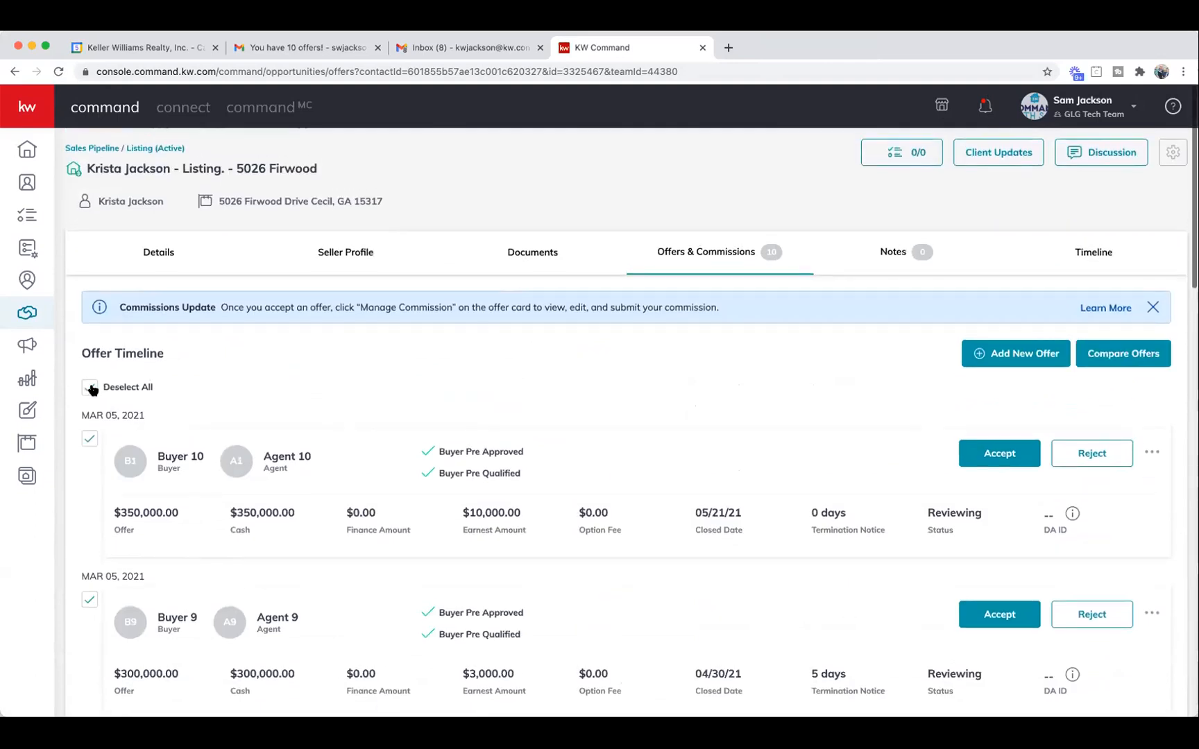
{"action": "left_click", "coordinate": [1112, 355]}
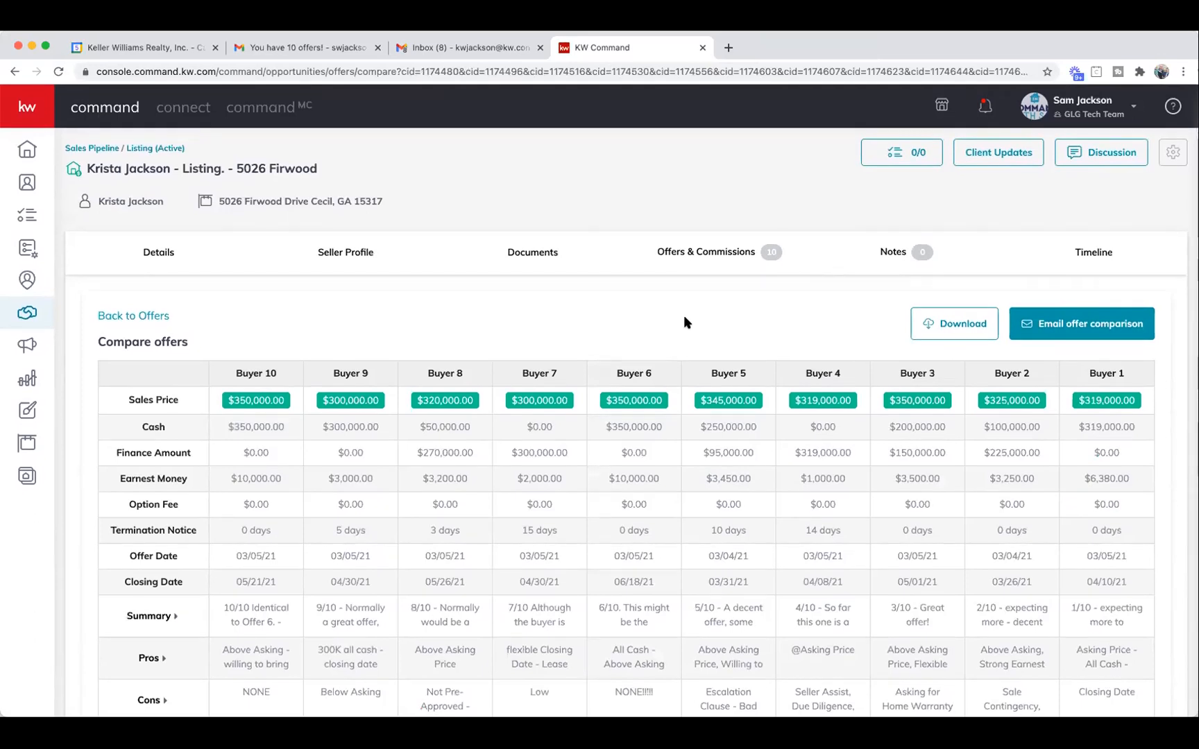
{"action": "scroll", "coordinate": [684, 321], "scroll_direction": "down", "scroll_amount": 2}
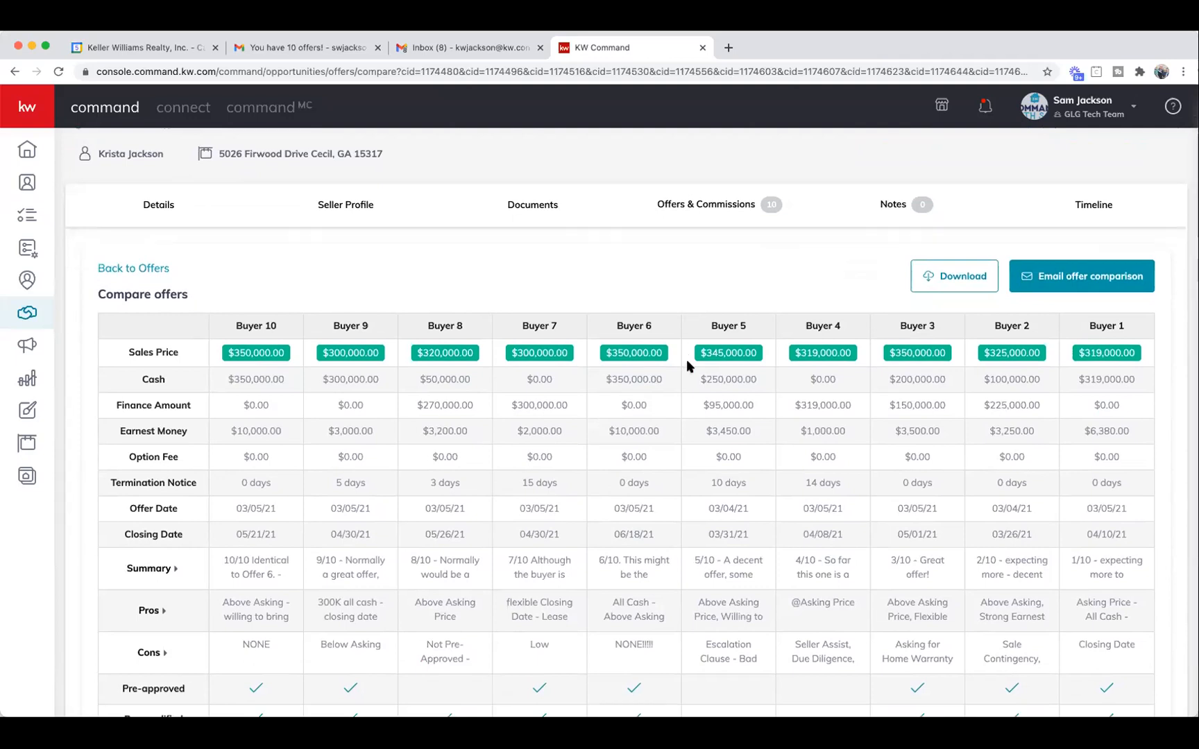
{"action": "scroll", "coordinate": [687, 360], "scroll_direction": "down", "scroll_amount": 2}
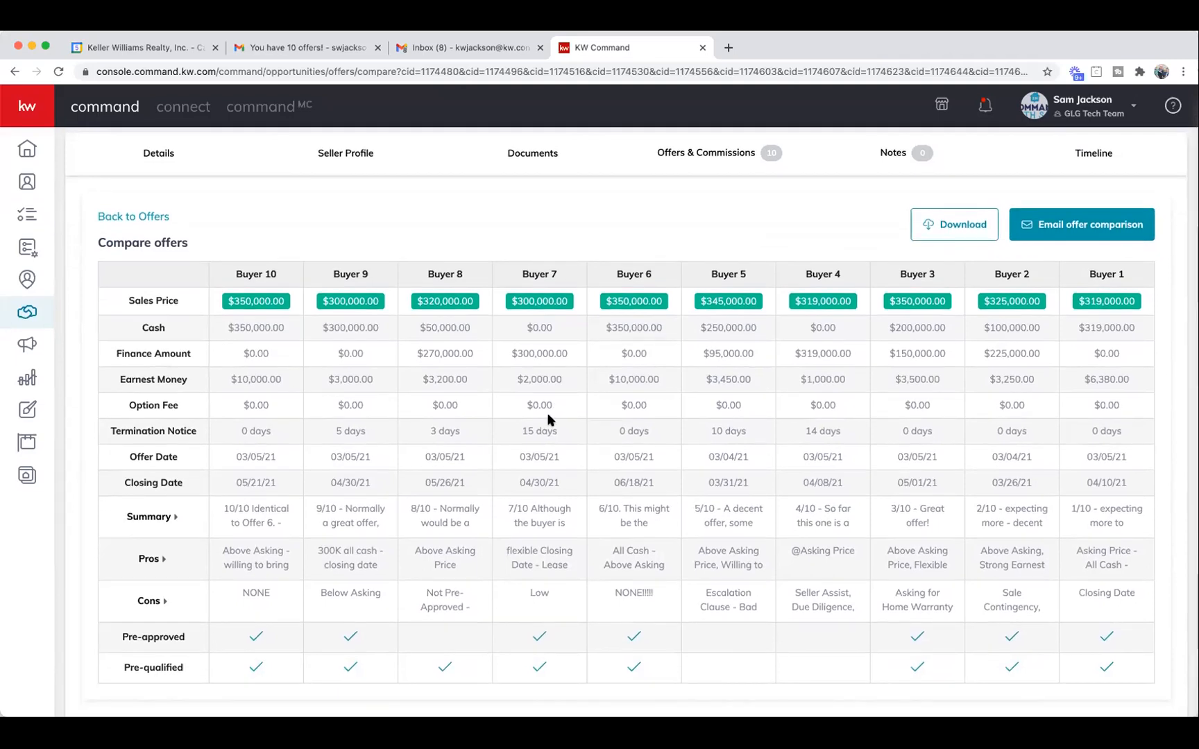
{"action": "scroll", "coordinate": [549, 420], "scroll_direction": "up", "scroll_amount": 1}
{"action": "scroll", "coordinate": [609, 527], "scroll_direction": "down", "scroll_amount": 2}
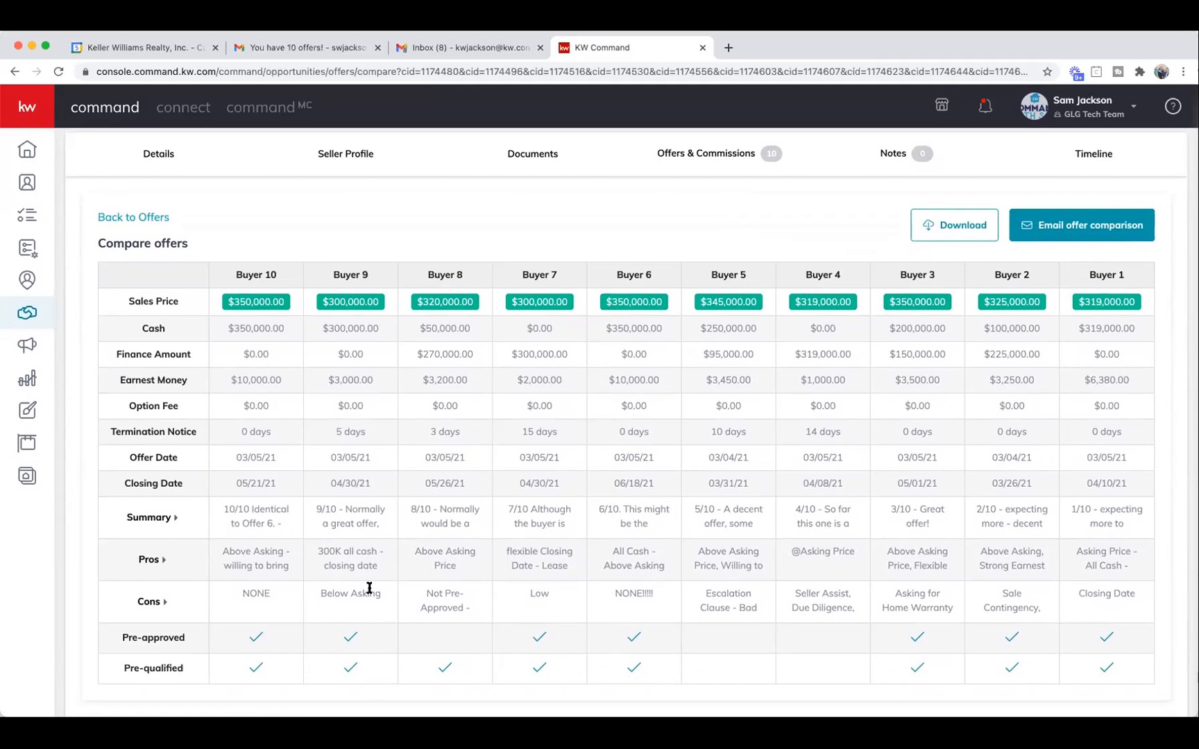
Highlight Buyer 10's 10/10 rating in the comparison, then return to the offer list.
{"action": "left_click_drag", "start_coordinate": [222, 509], "coordinate": [252, 512]}
{"action": "left_click", "coordinate": [342, 513]}
{"action": "scroll", "coordinate": [677, 450], "scroll_direction": "up", "scroll_amount": 1}
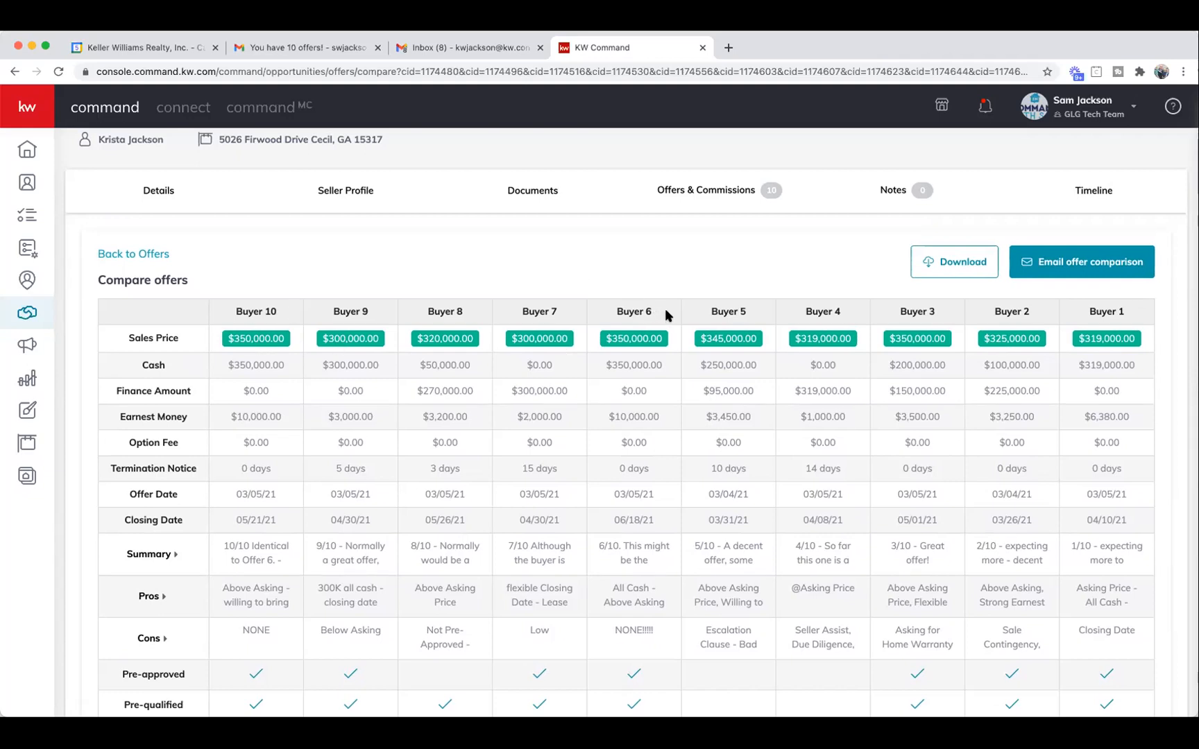
{"action": "scroll", "coordinate": [656, 306], "scroll_direction": "up", "scroll_amount": 1}
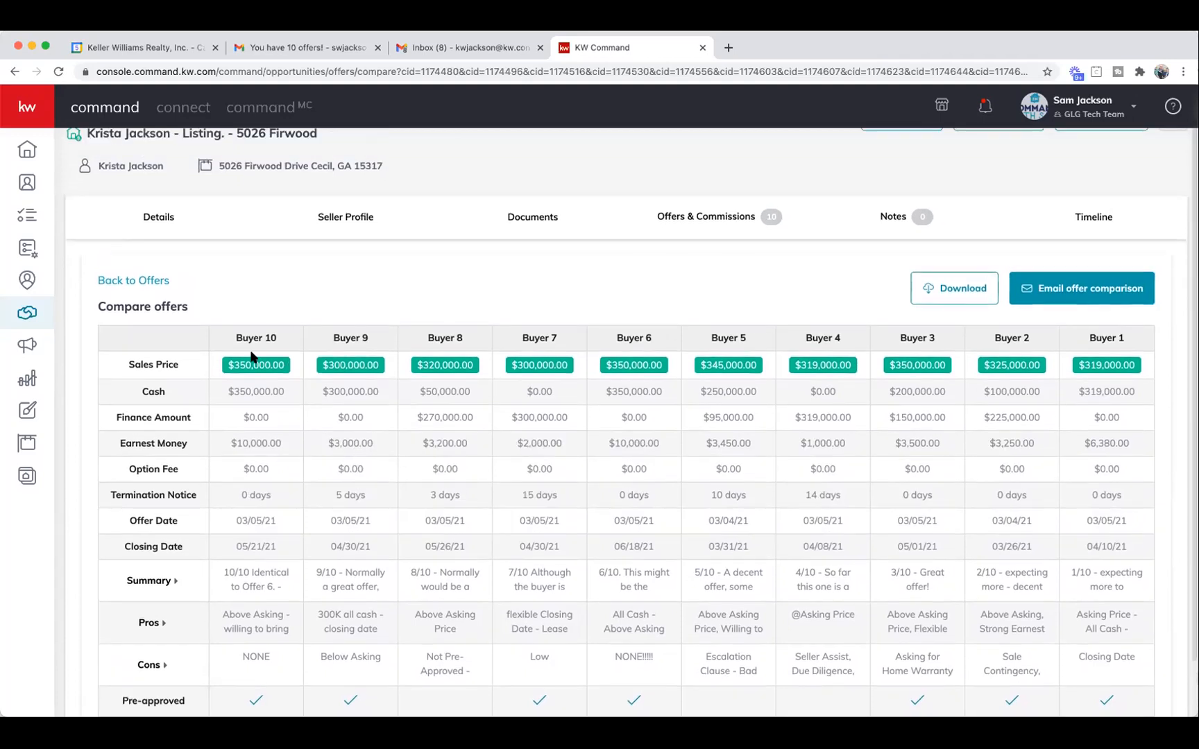
{"action": "left_click", "coordinate": [687, 217]}
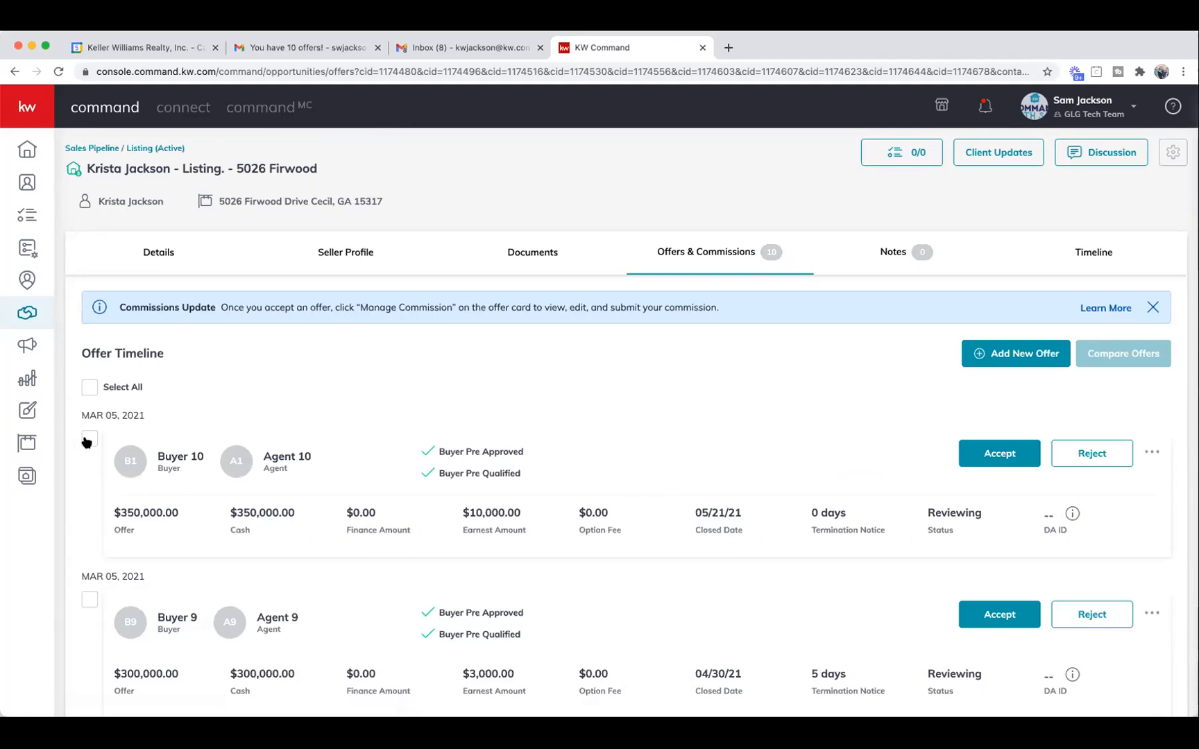
Compare the Buyer 10 and Buyer 6 offers, both $350,000 cash, then return to the offers.
{"action": "scroll", "coordinate": [90, 460], "scroll_direction": "down", "scroll_amount": 8}
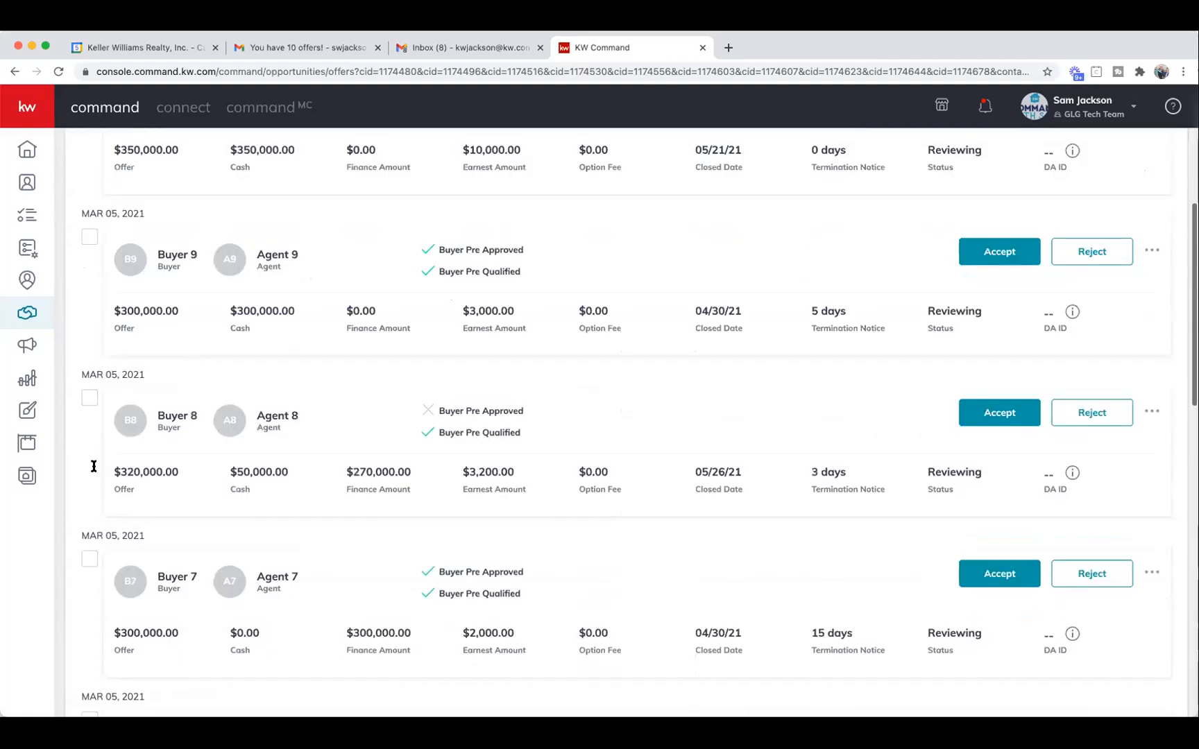
{"action": "scroll", "coordinate": [115, 535], "scroll_direction": "up", "scroll_amount": 4}
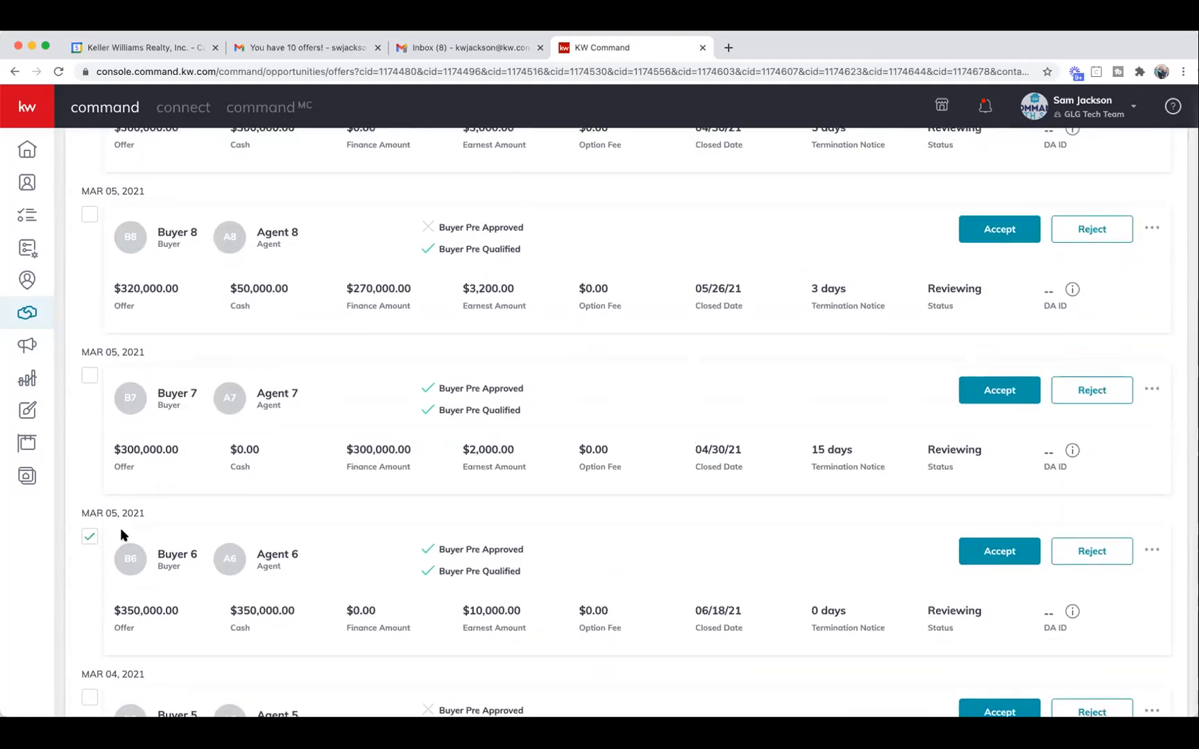
{"action": "scroll", "coordinate": [115, 535], "scroll_direction": "up", "scroll_amount": 4}
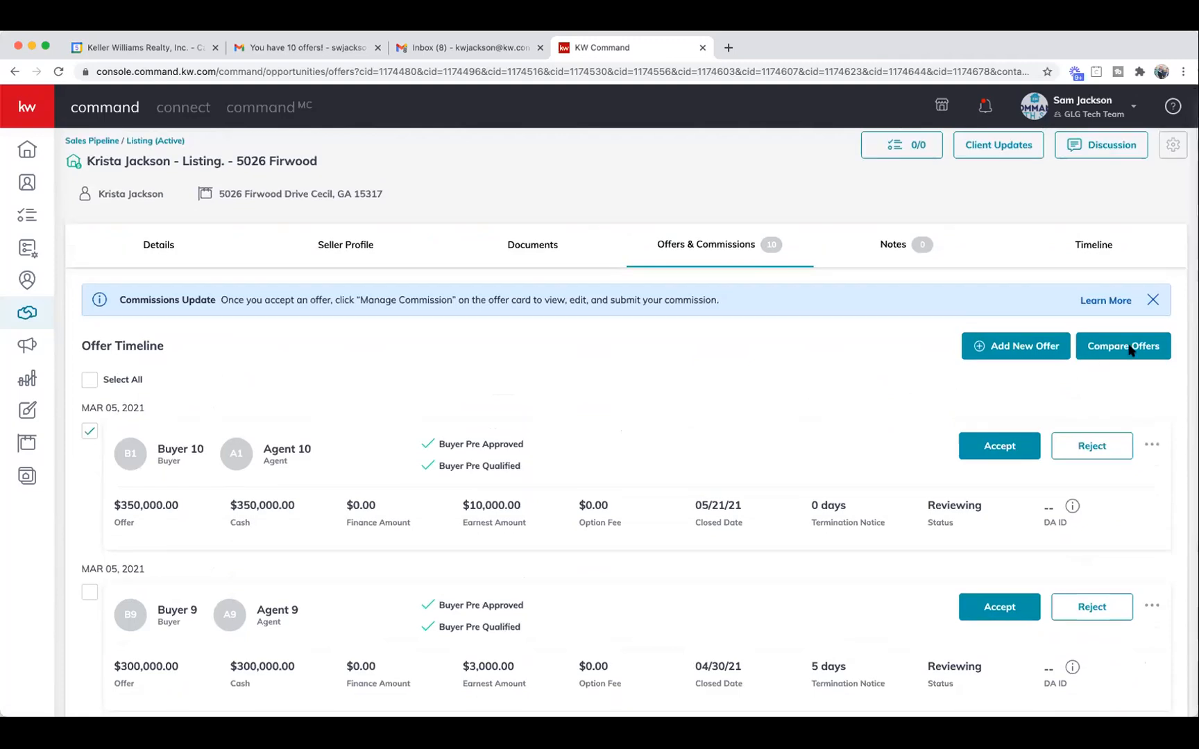
{"action": "left_click", "coordinate": [1134, 347]}
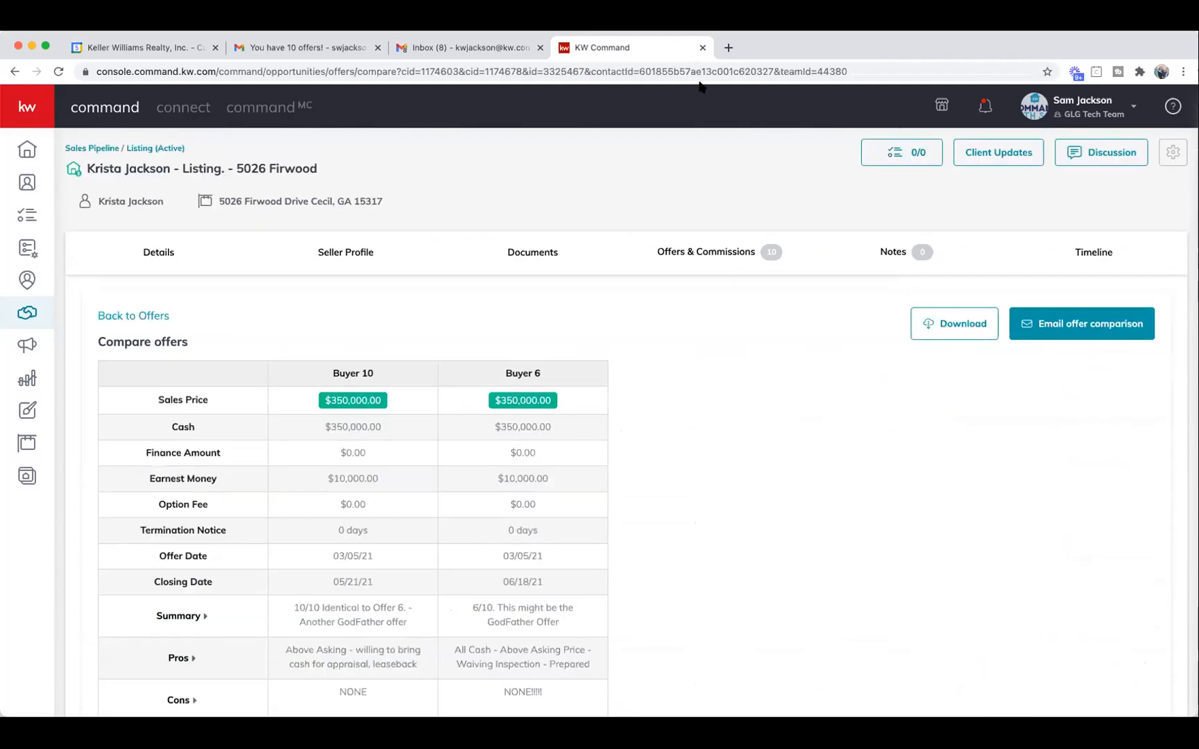
{"action": "scroll", "coordinate": [709, 365], "scroll_direction": "down", "scroll_amount": 3}
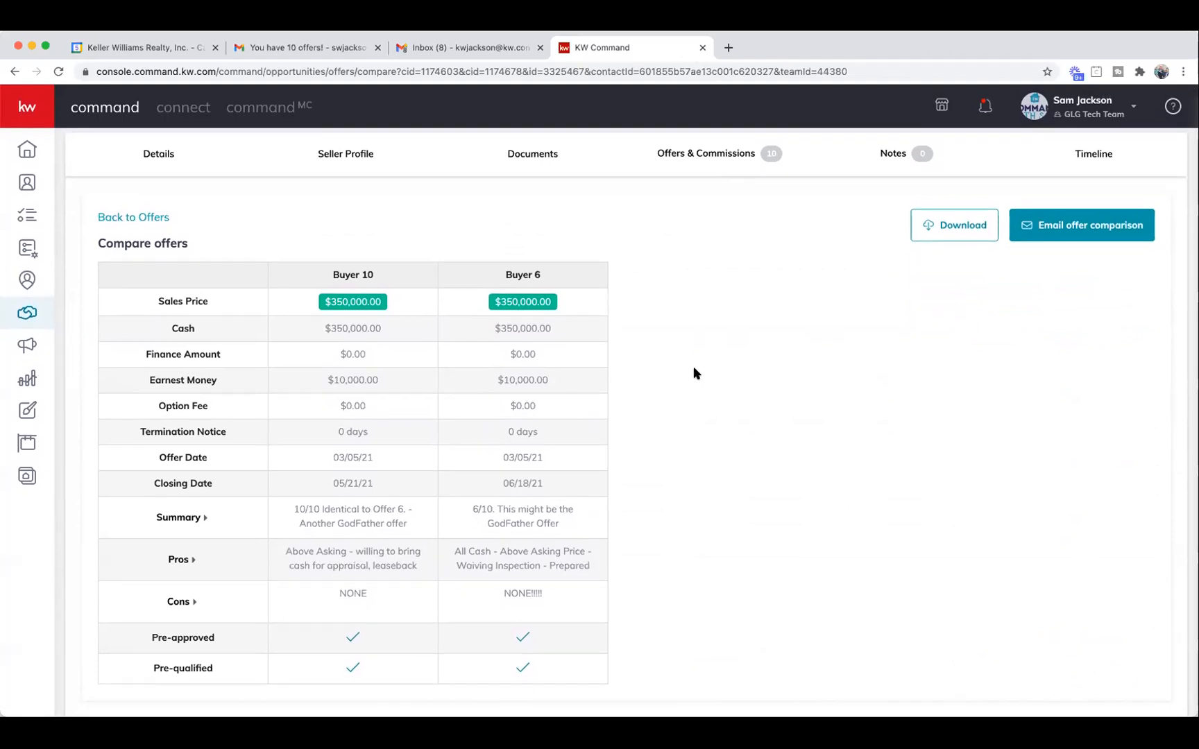
{"action": "scroll", "coordinate": [693, 373], "scroll_direction": "up", "scroll_amount": 1}
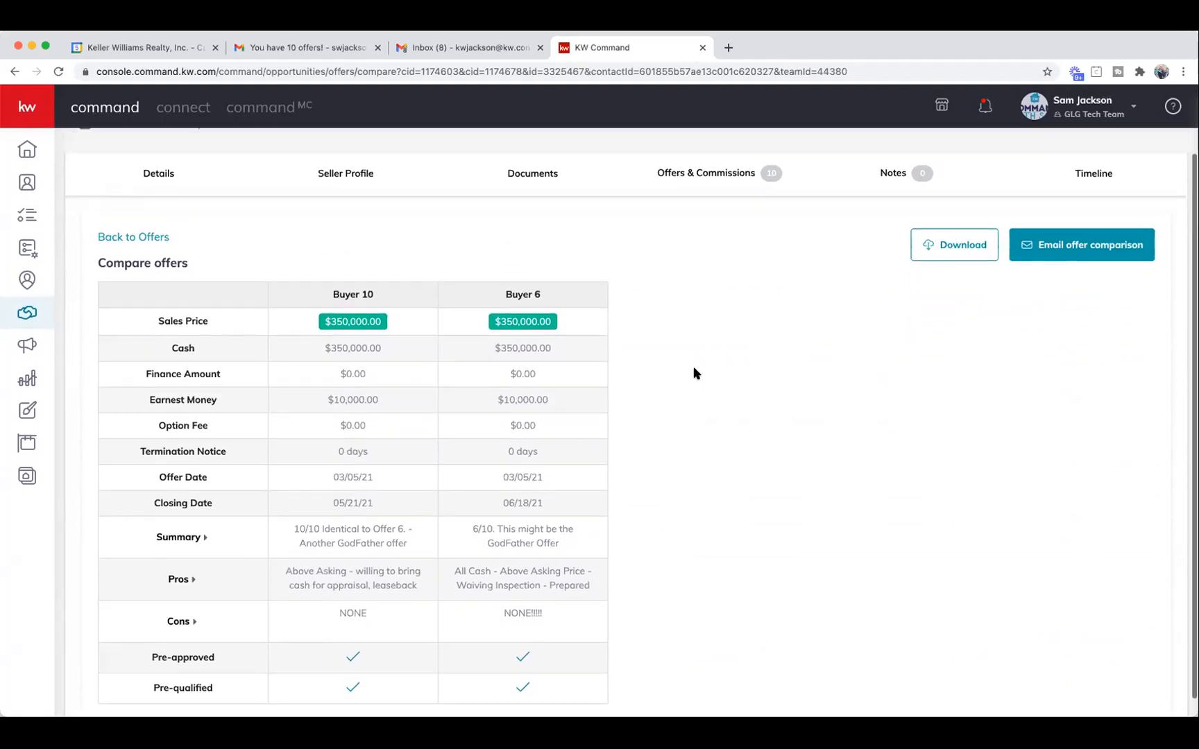
{"action": "scroll", "coordinate": [696, 373], "scroll_direction": "down", "scroll_amount": 1}
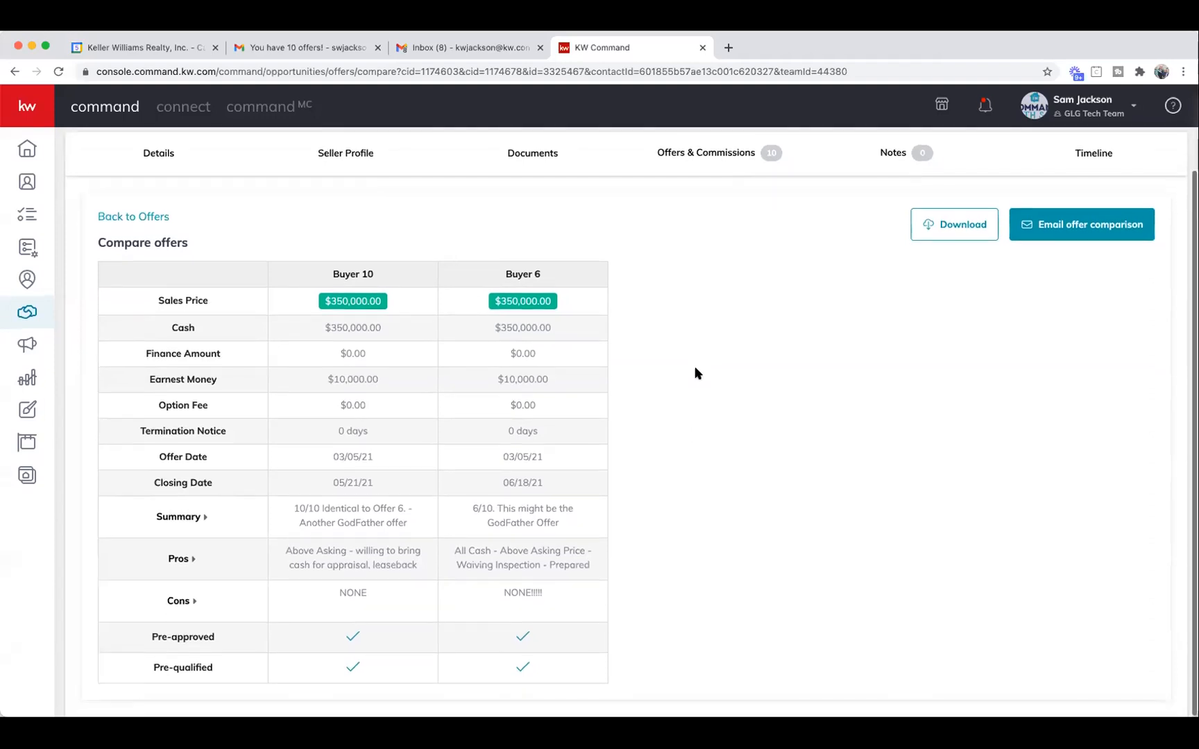
{"action": "scroll", "coordinate": [696, 373], "scroll_direction": "up", "scroll_amount": 2}
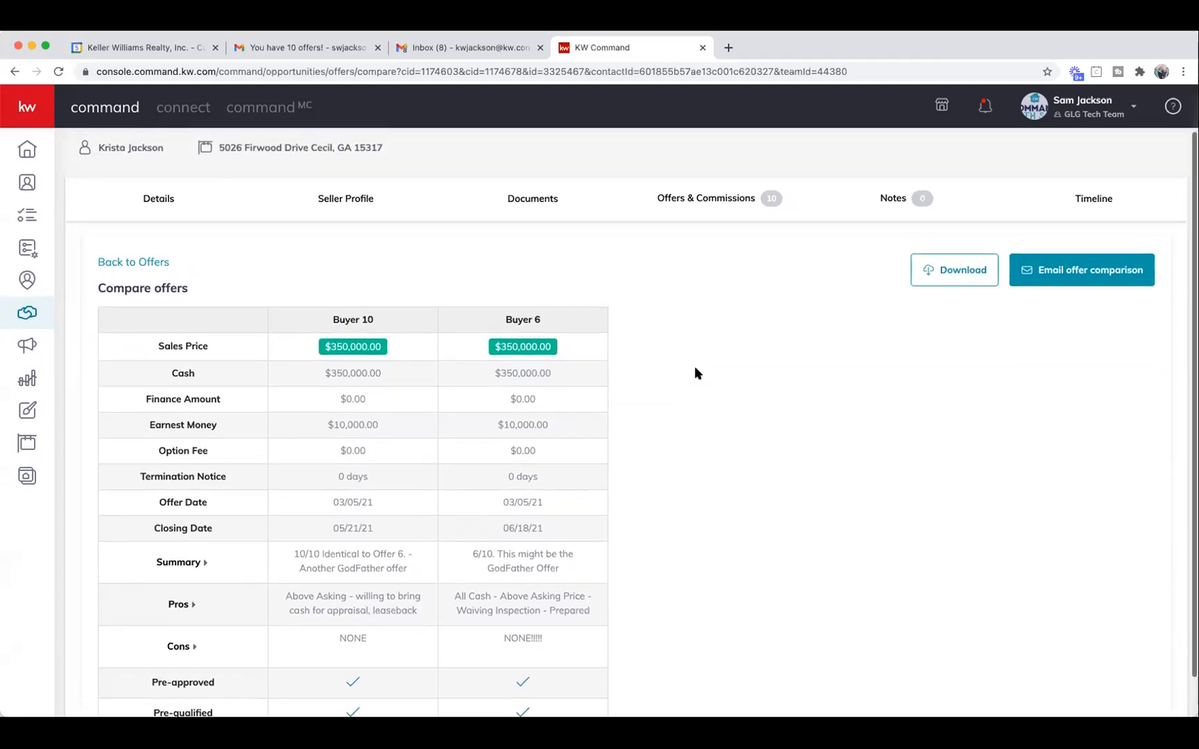
{"action": "scroll", "coordinate": [697, 373], "scroll_direction": "up", "scroll_amount": 1}
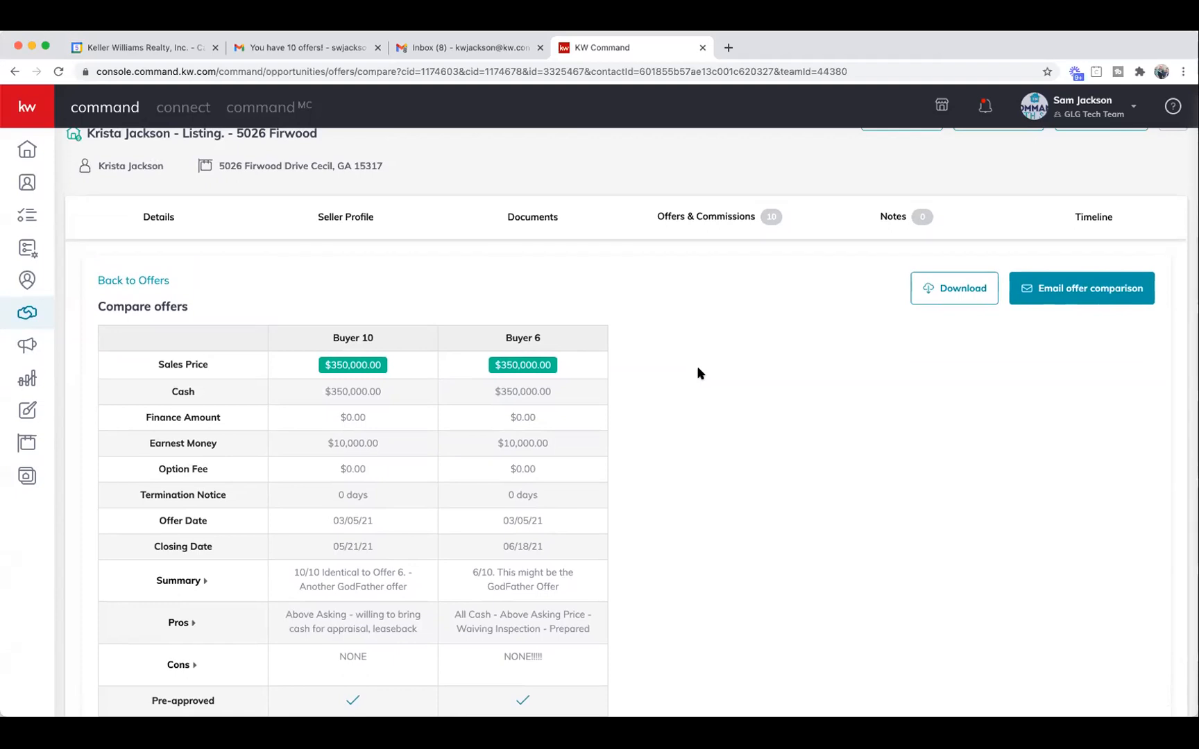
{"action": "scroll", "coordinate": [698, 373], "scroll_direction": "down", "scroll_amount": 1}
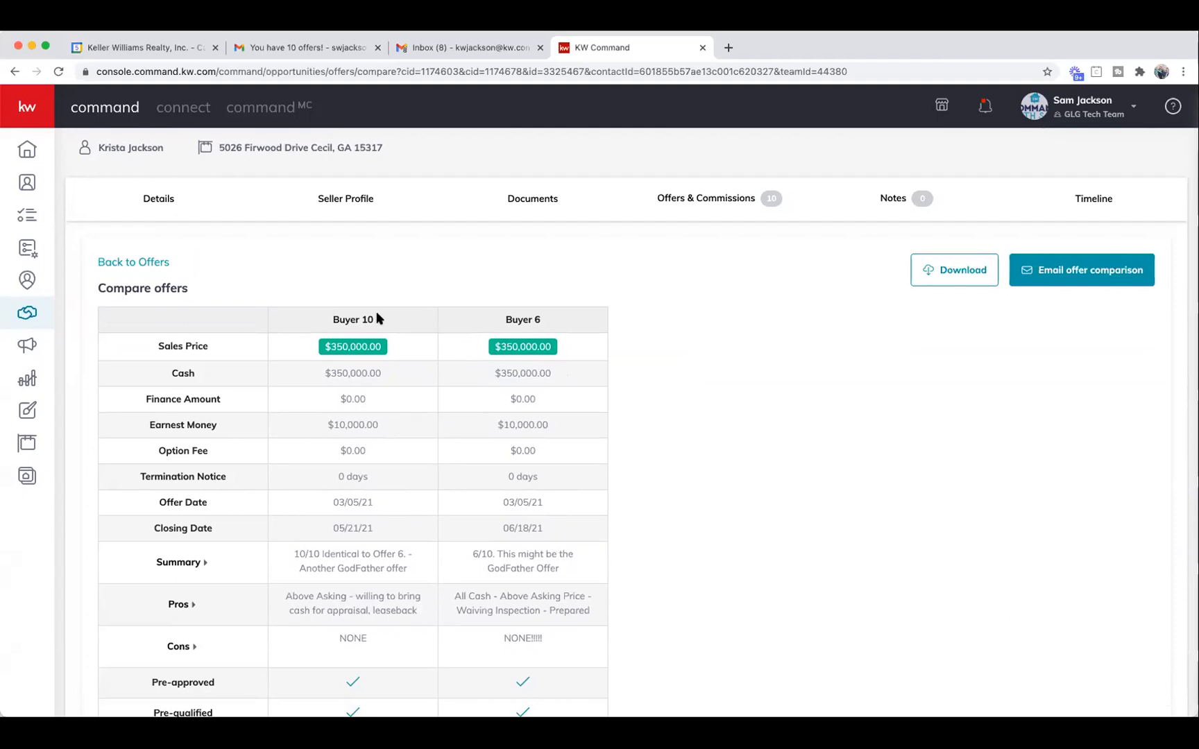
{"action": "left_click", "coordinate": [138, 262]}
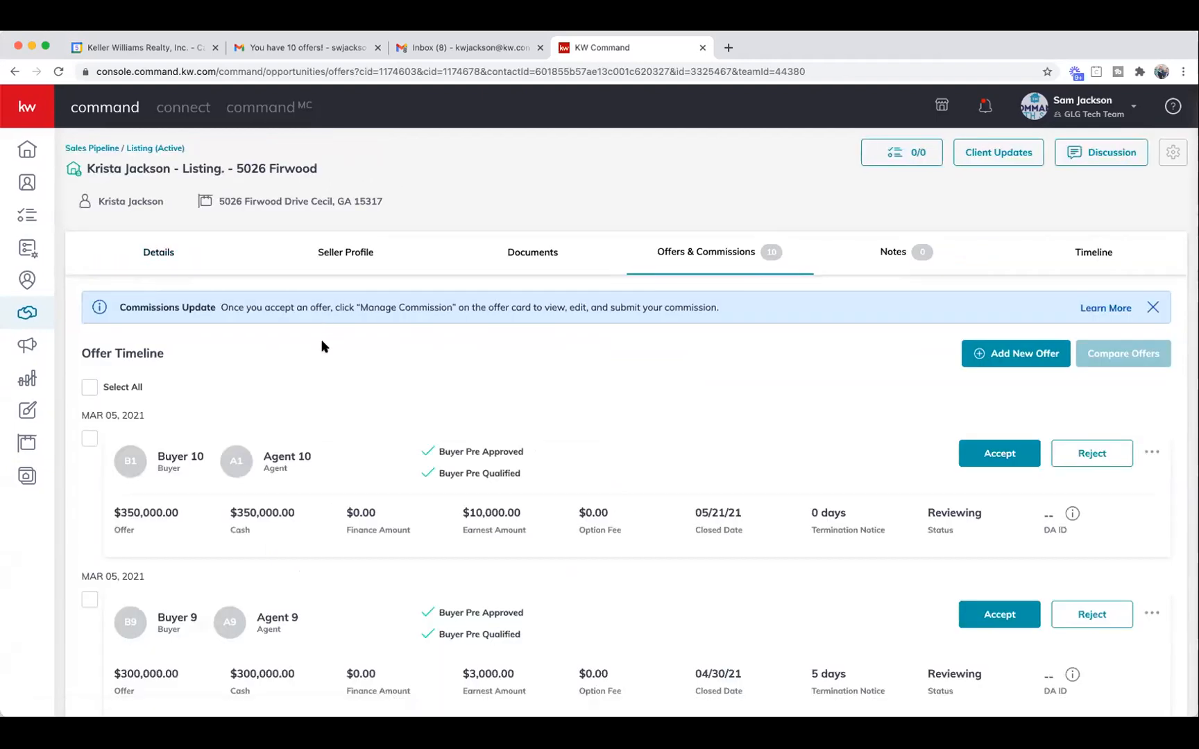
Select the Buyer 10, Buyer 6 and Buyer 5 offers and compare them side by side.
{"action": "scroll", "coordinate": [321, 347], "scroll_direction": "down", "scroll_amount": 5}
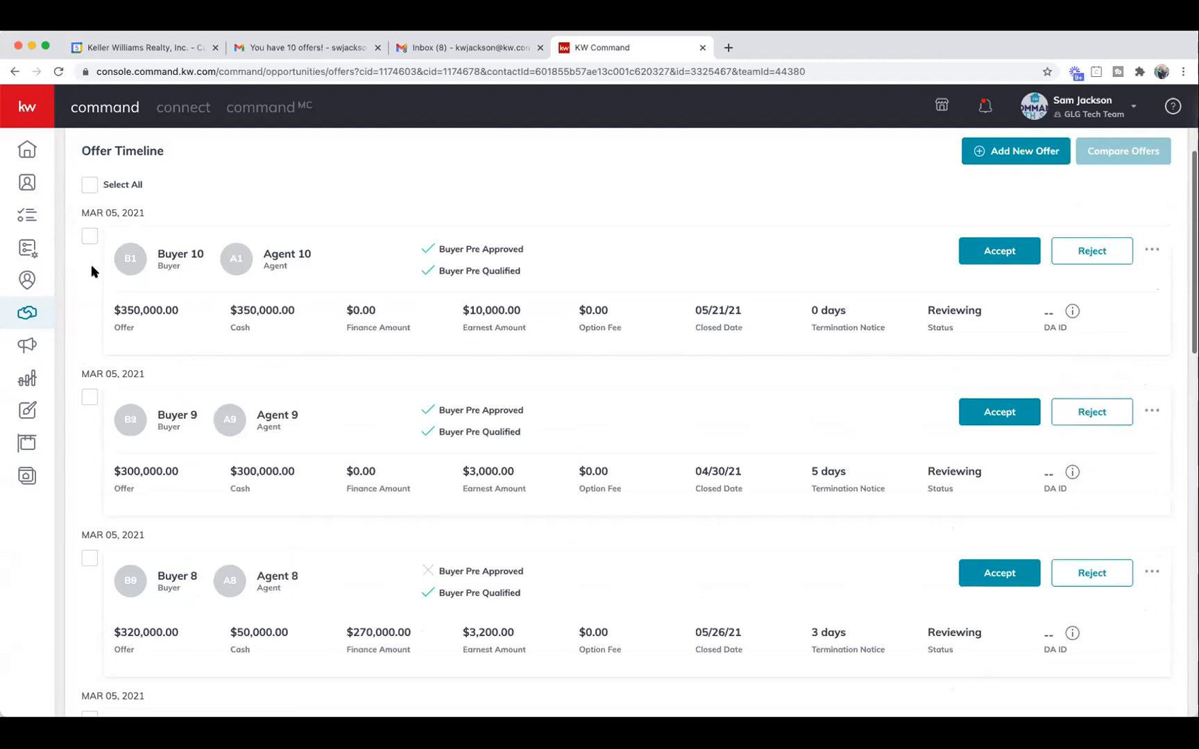
{"action": "left_click", "coordinate": [91, 231]}
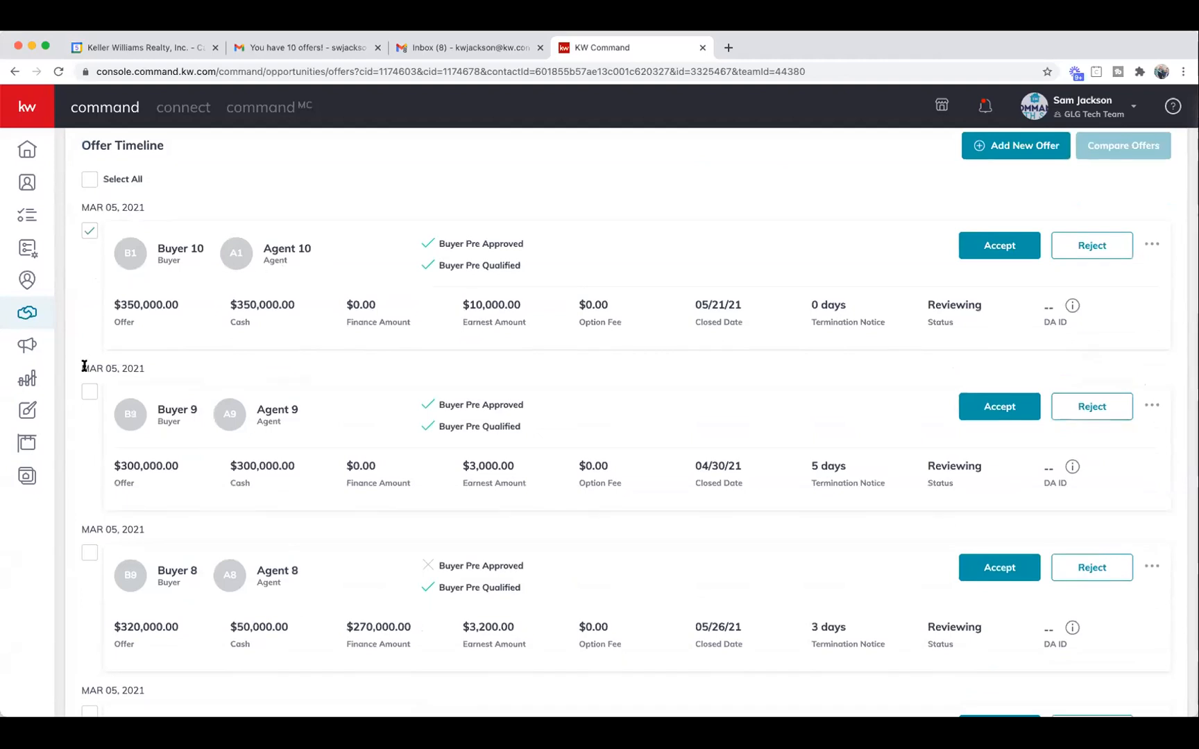
{"action": "scroll", "coordinate": [97, 548], "scroll_direction": "down", "scroll_amount": 3}
{"action": "scroll", "coordinate": [96, 555], "scroll_direction": "down", "scroll_amount": 3}
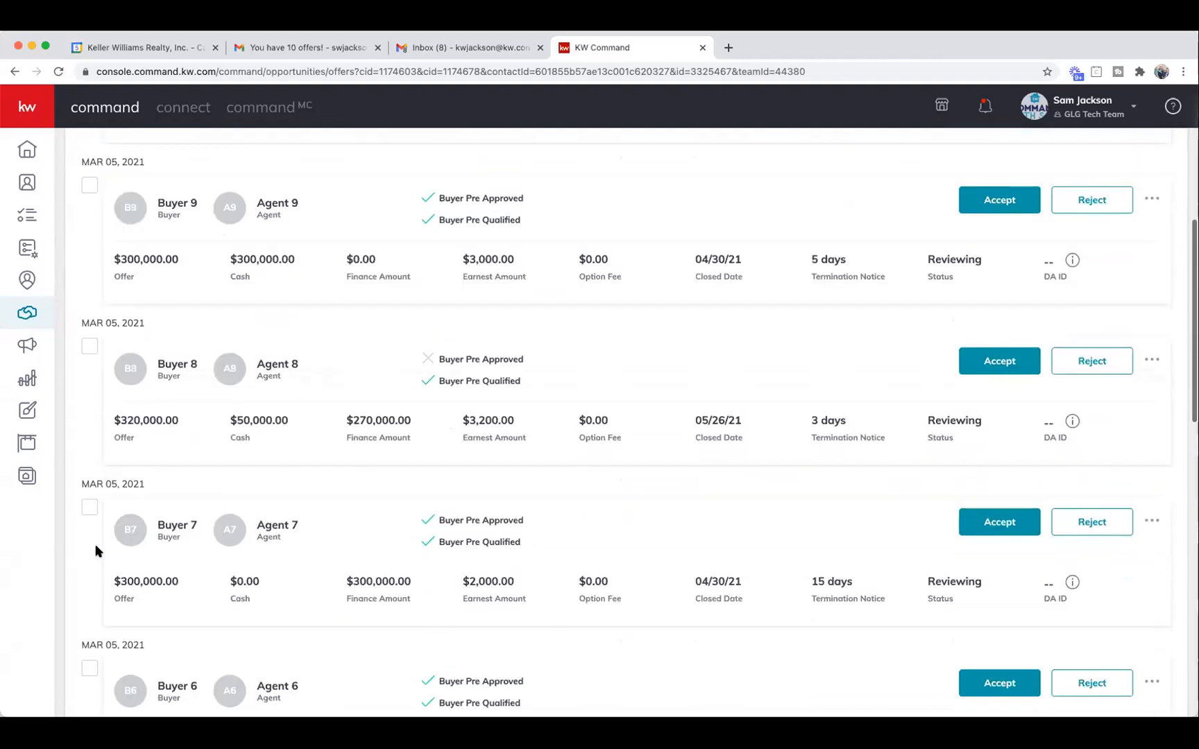
{"action": "left_click", "coordinate": [91, 553]}
{"action": "scroll", "coordinate": [98, 553], "scroll_direction": "down", "scroll_amount": 2}
{"action": "scroll", "coordinate": [99, 553], "scroll_direction": "down", "scroll_amount": 2}
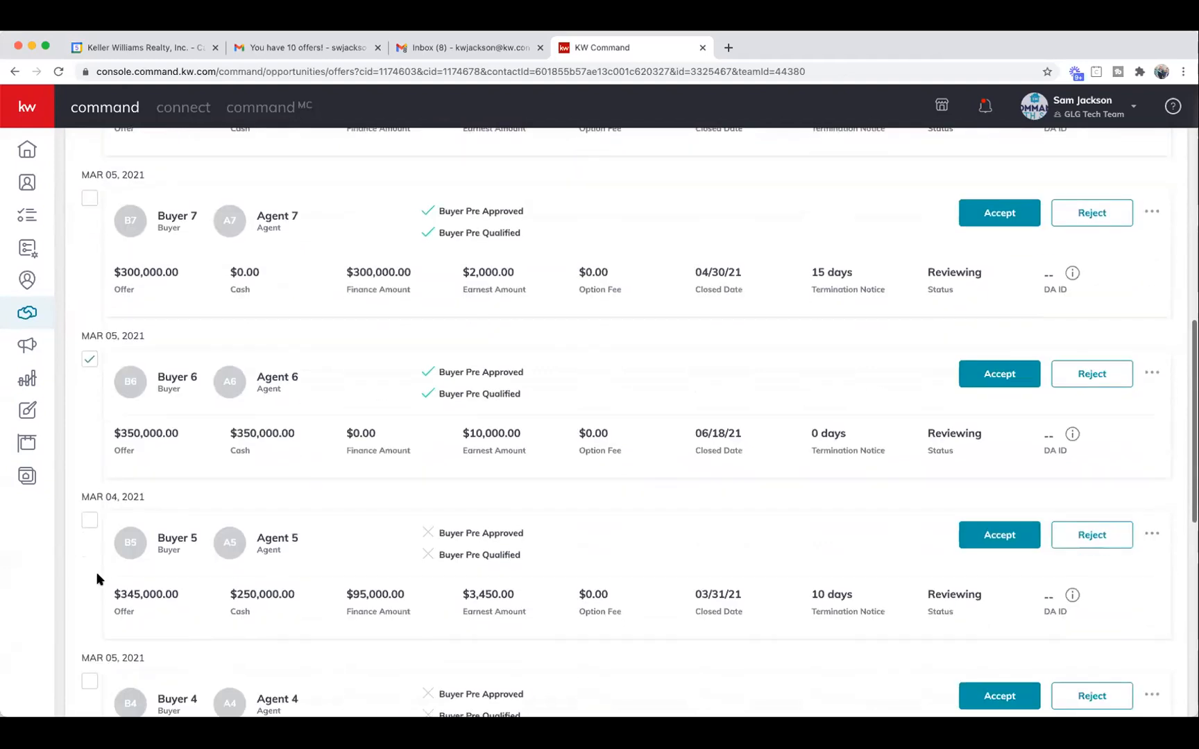
{"action": "left_click", "coordinate": [90, 520]}
{"action": "scroll", "coordinate": [132, 513], "scroll_direction": "up", "scroll_amount": 10}
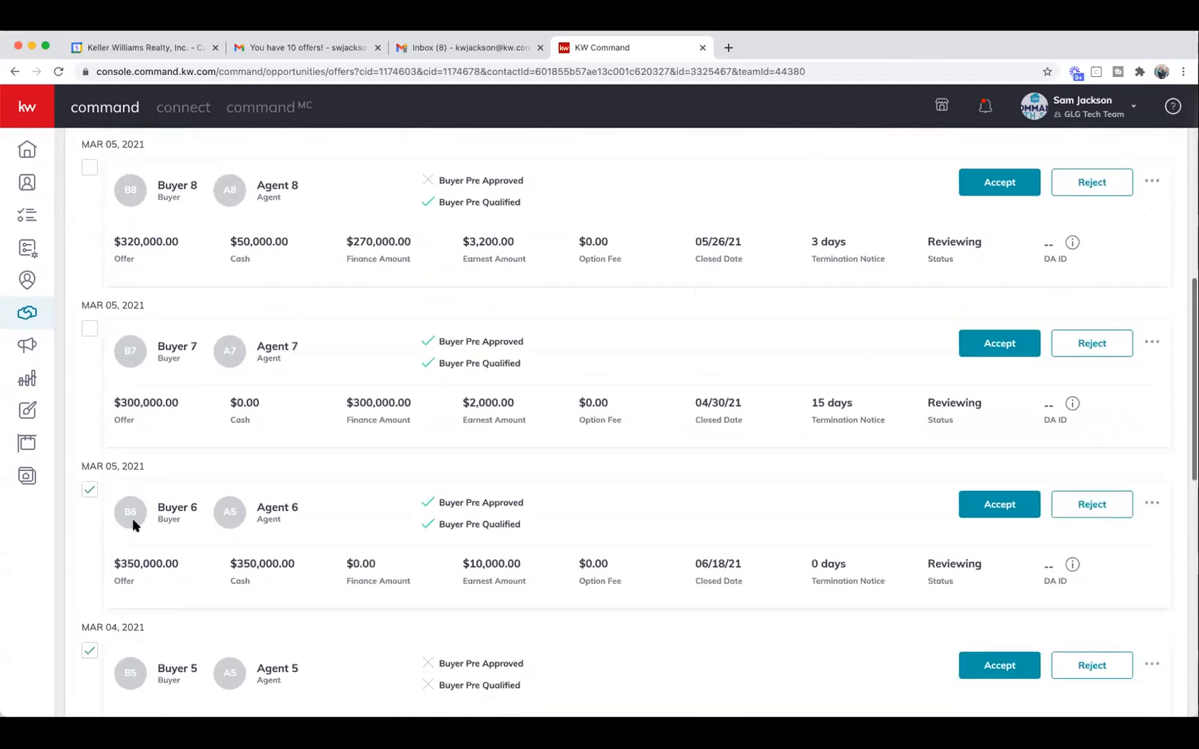
{"action": "scroll", "coordinate": [116, 322], "scroll_direction": "up", "scroll_amount": 3}
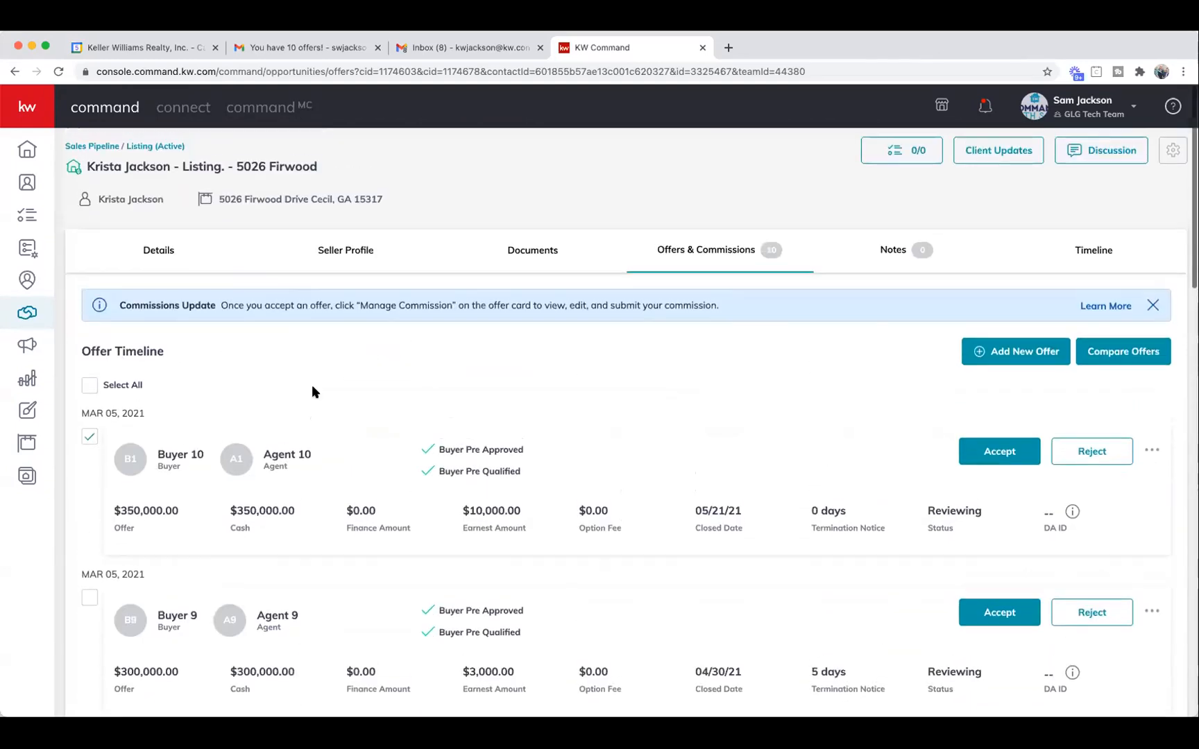
{"action": "left_click", "coordinate": [1123, 352]}
Highlight the Buyer 10 and Buyer 6 columns, then switch to the 'You have 10 offers!' Gmail email.
{"action": "scroll", "coordinate": [569, 332], "scroll_direction": "down", "scroll_amount": 2}
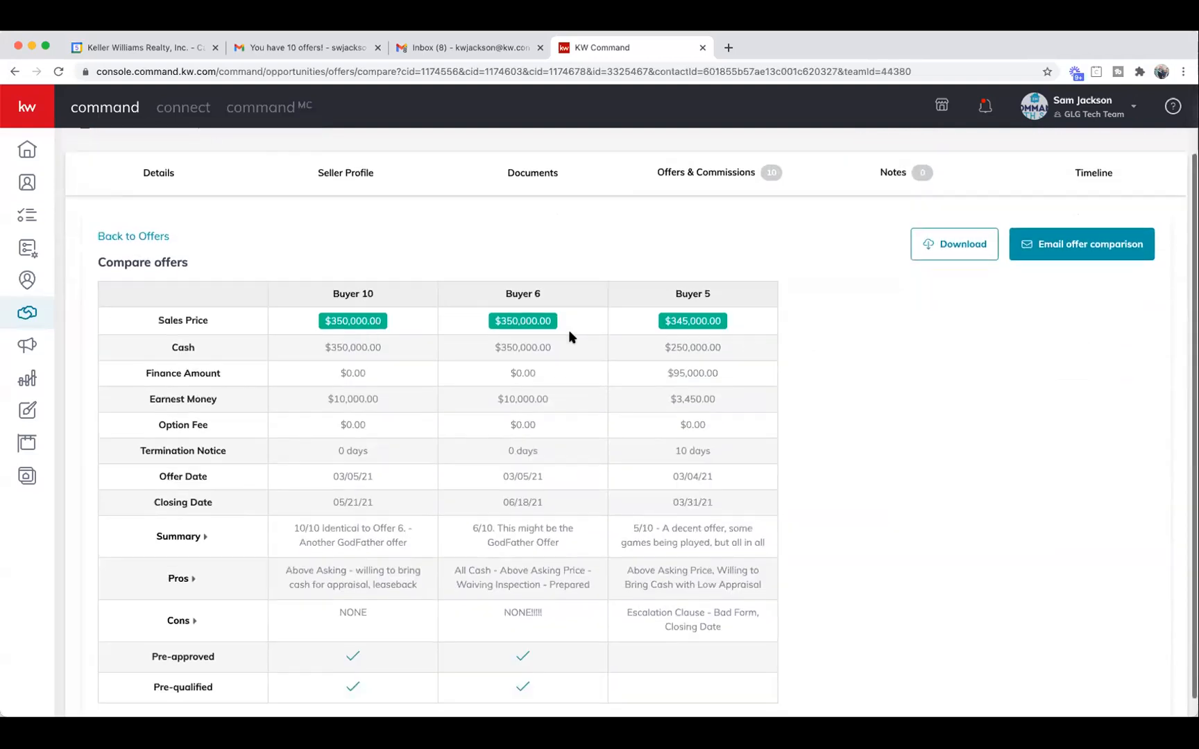
{"action": "left_click_drag", "start_coordinate": [320, 275], "coordinate": [600, 279]}
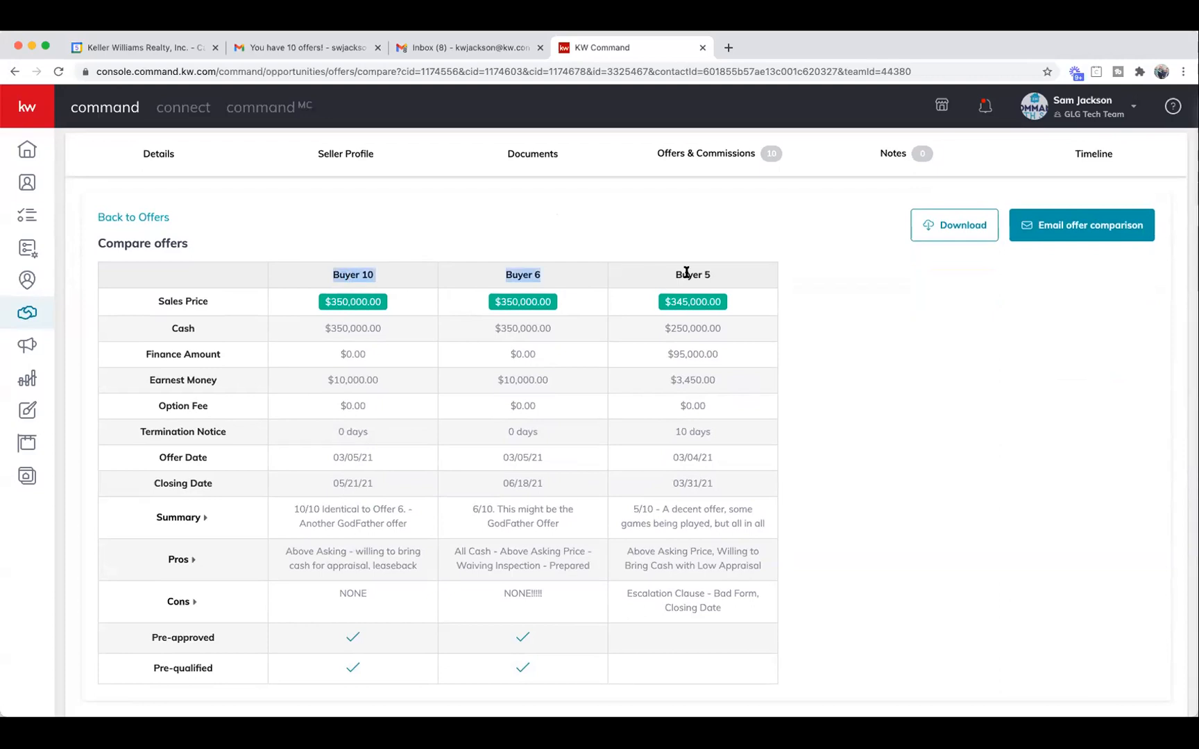
{"action": "left_click", "coordinate": [822, 355]}
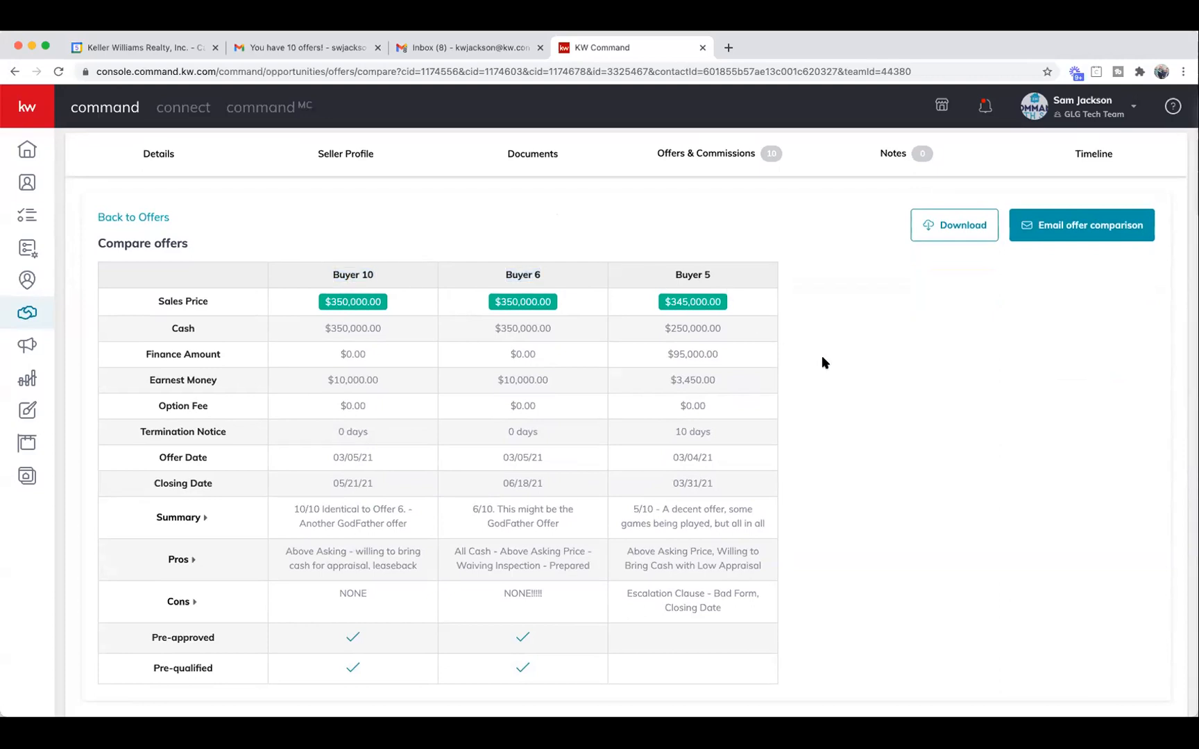
{"action": "scroll", "coordinate": [827, 359], "scroll_direction": "up", "scroll_amount": 2}
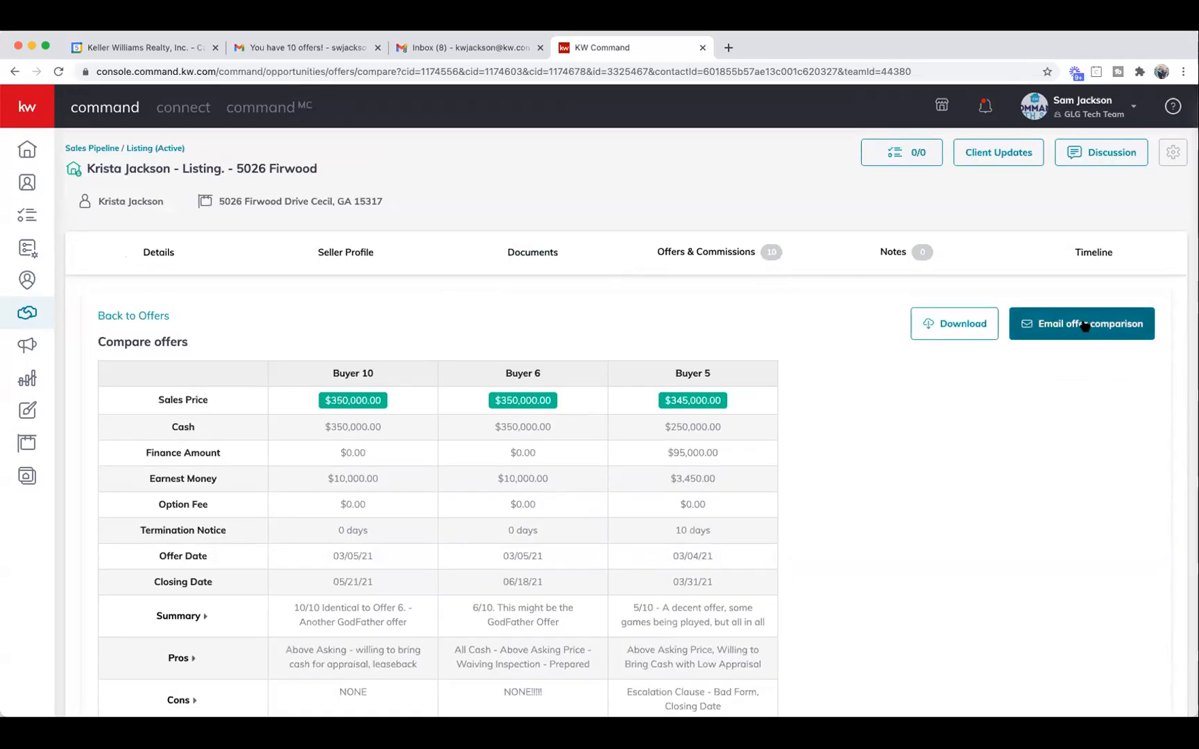
{"action": "left_click", "coordinate": [308, 48]}
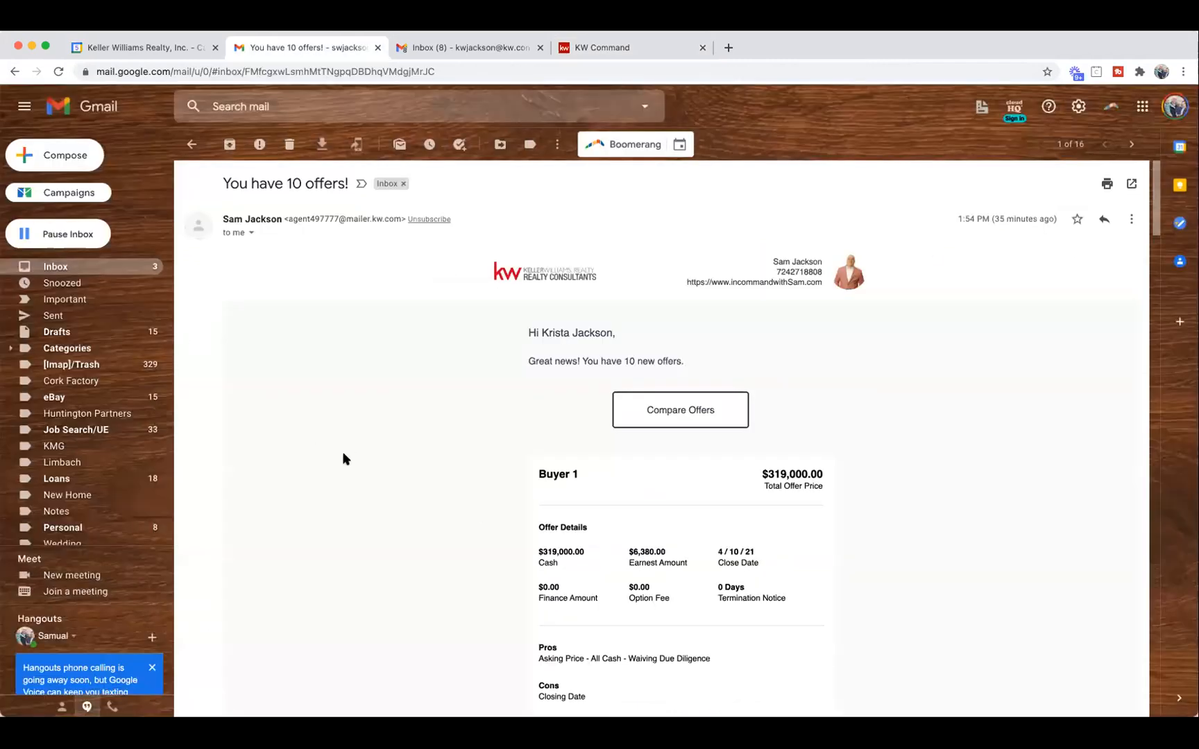
{"action": "left_click", "coordinate": [78, 268]}
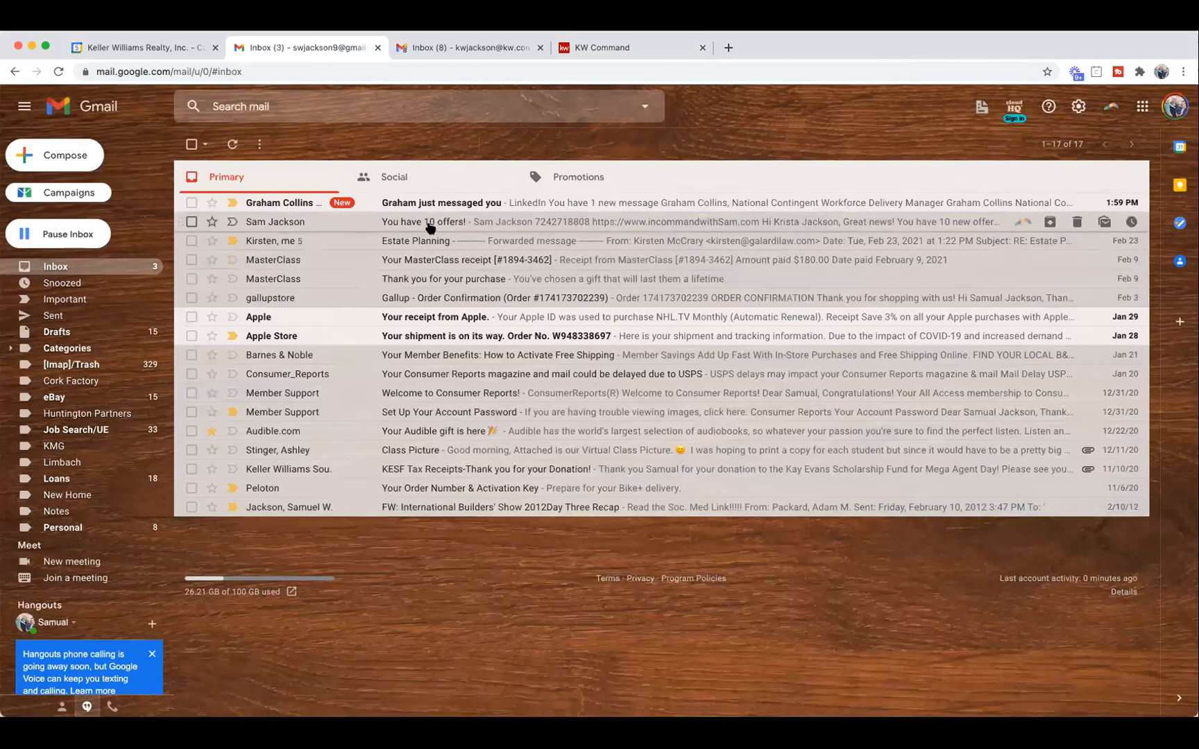
{"action": "left_click", "coordinate": [535, 224]}
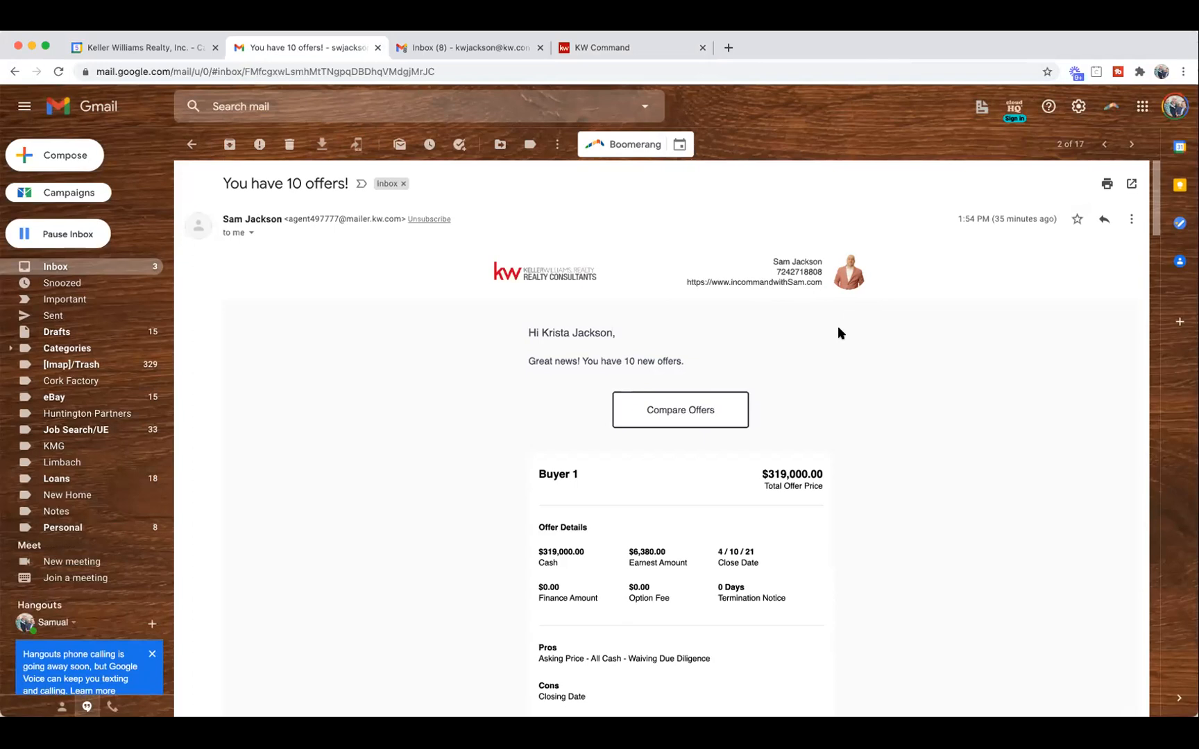
{"action": "scroll", "coordinate": [843, 346], "scroll_direction": "down", "scroll_amount": 3}
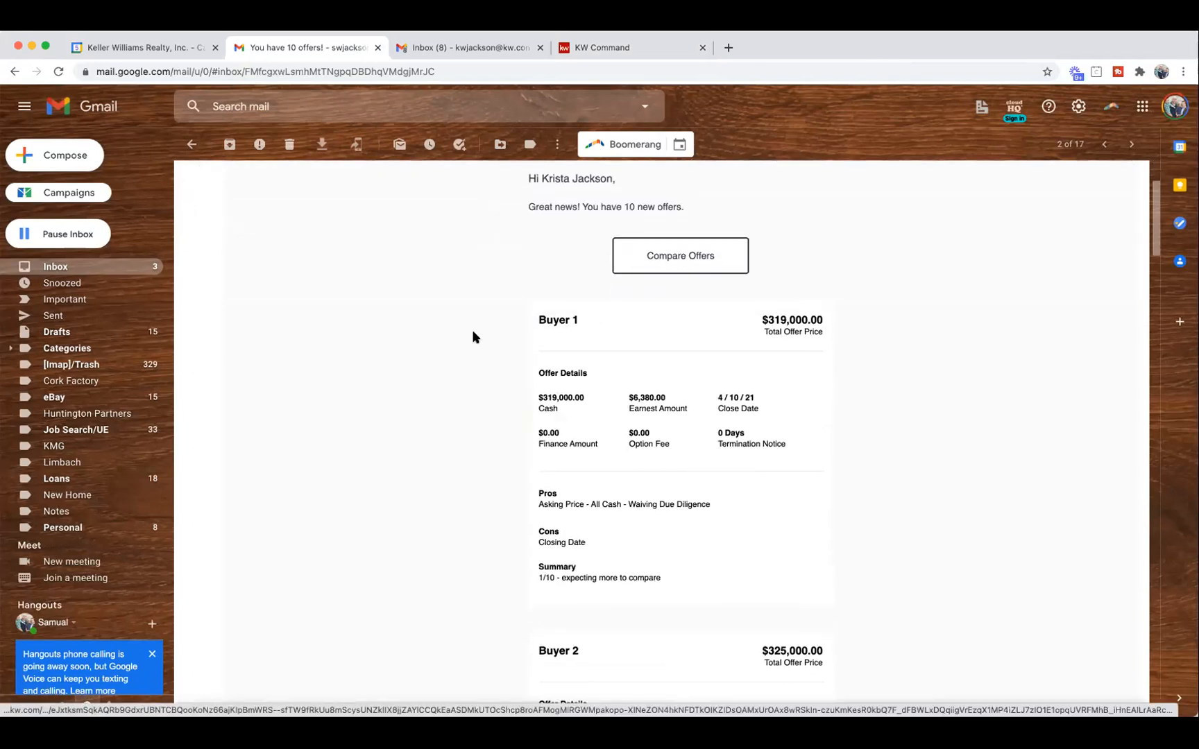
{"action": "scroll", "coordinate": [450, 338], "scroll_direction": "down", "scroll_amount": 1}
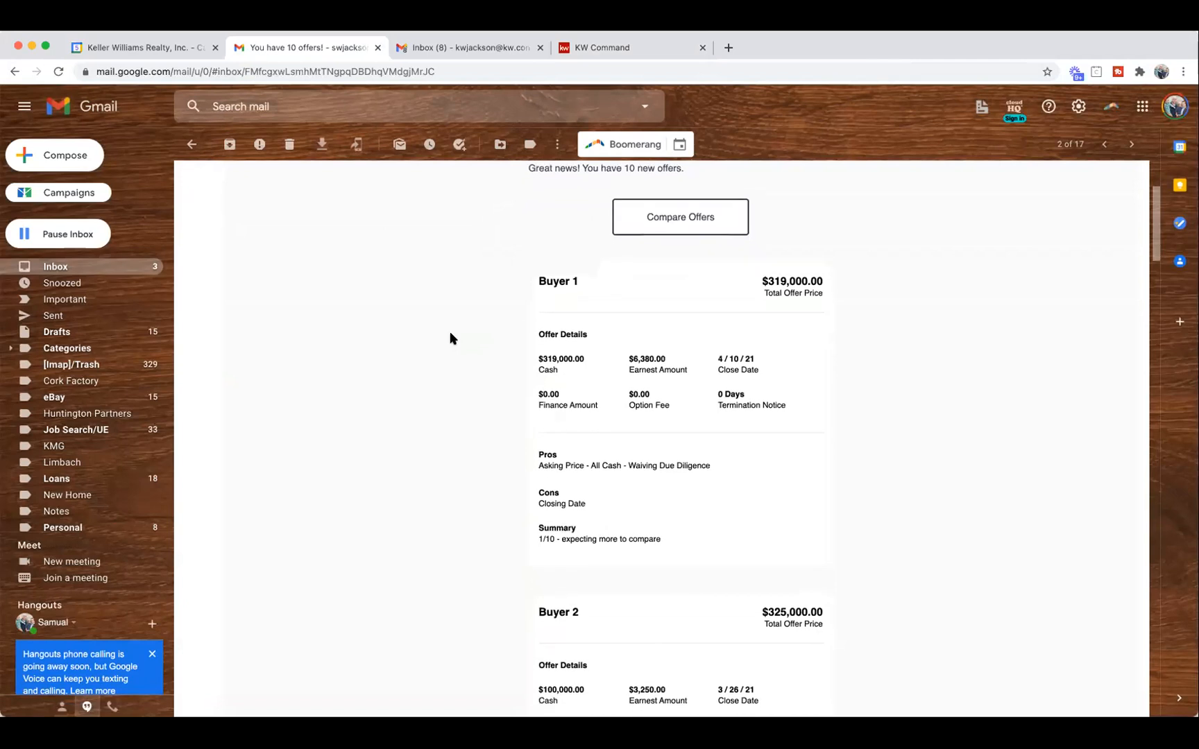
{"action": "scroll", "coordinate": [450, 339], "scroll_direction": "down", "scroll_amount": 10}
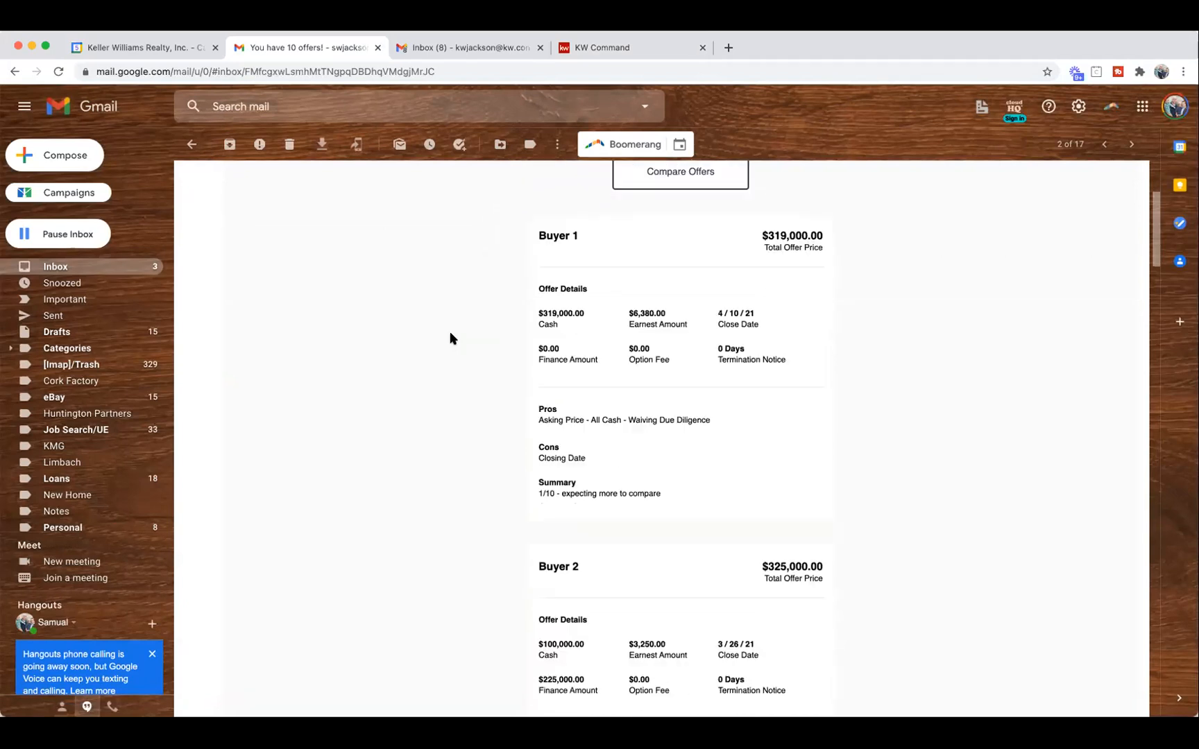
{"action": "scroll", "coordinate": [451, 338], "scroll_direction": "down", "scroll_amount": 15}
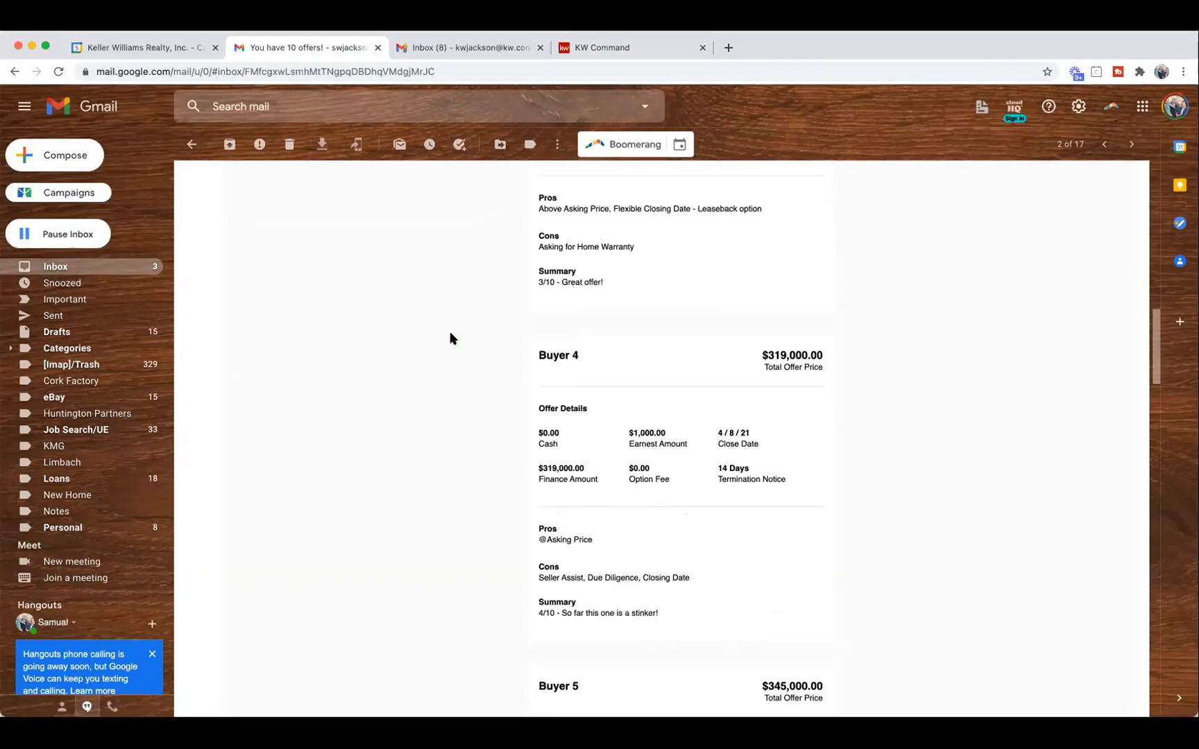
{"action": "scroll", "coordinate": [450, 338], "scroll_direction": "down", "scroll_amount": 10}
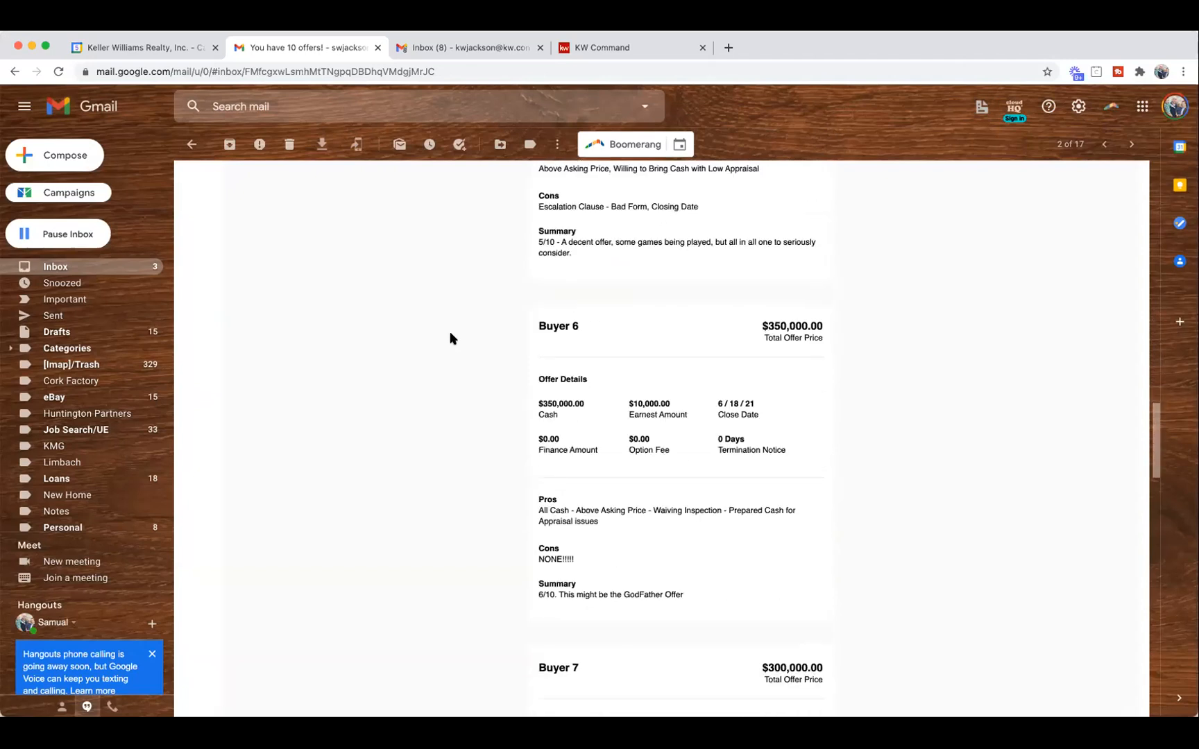
{"action": "scroll", "coordinate": [450, 339], "scroll_direction": "down", "scroll_amount": 9}
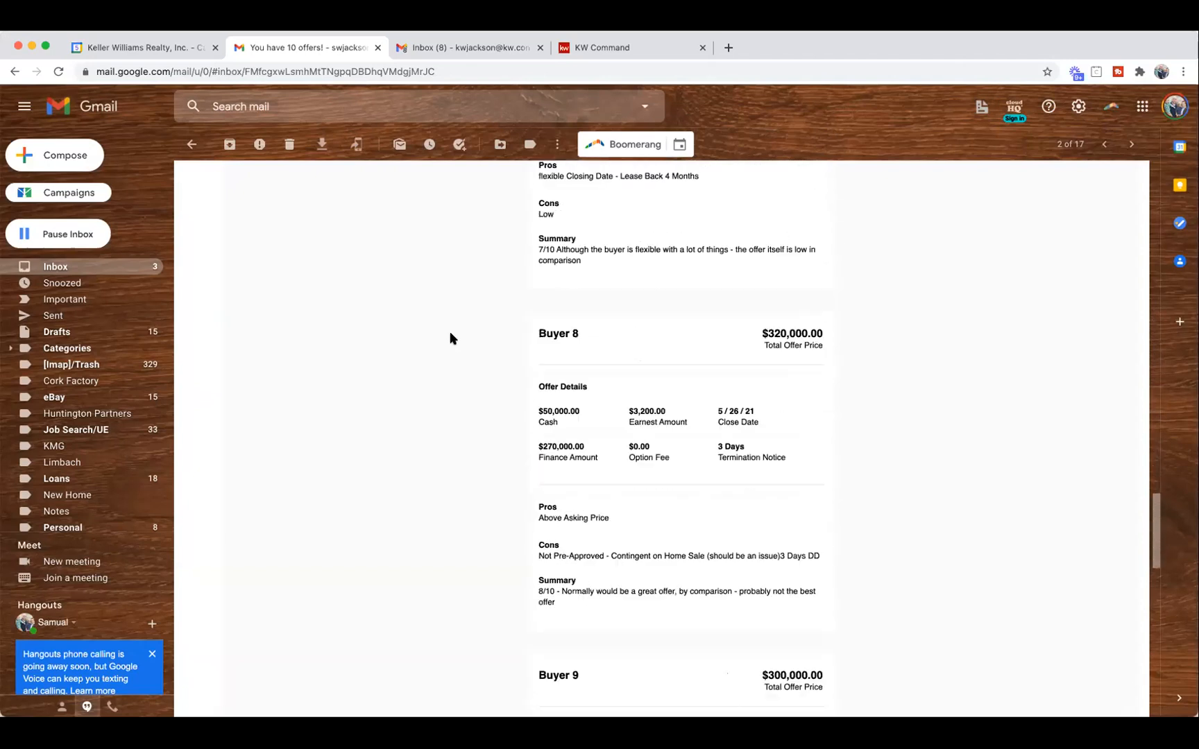
{"action": "scroll", "coordinate": [450, 339], "scroll_direction": "down", "scroll_amount": 5}
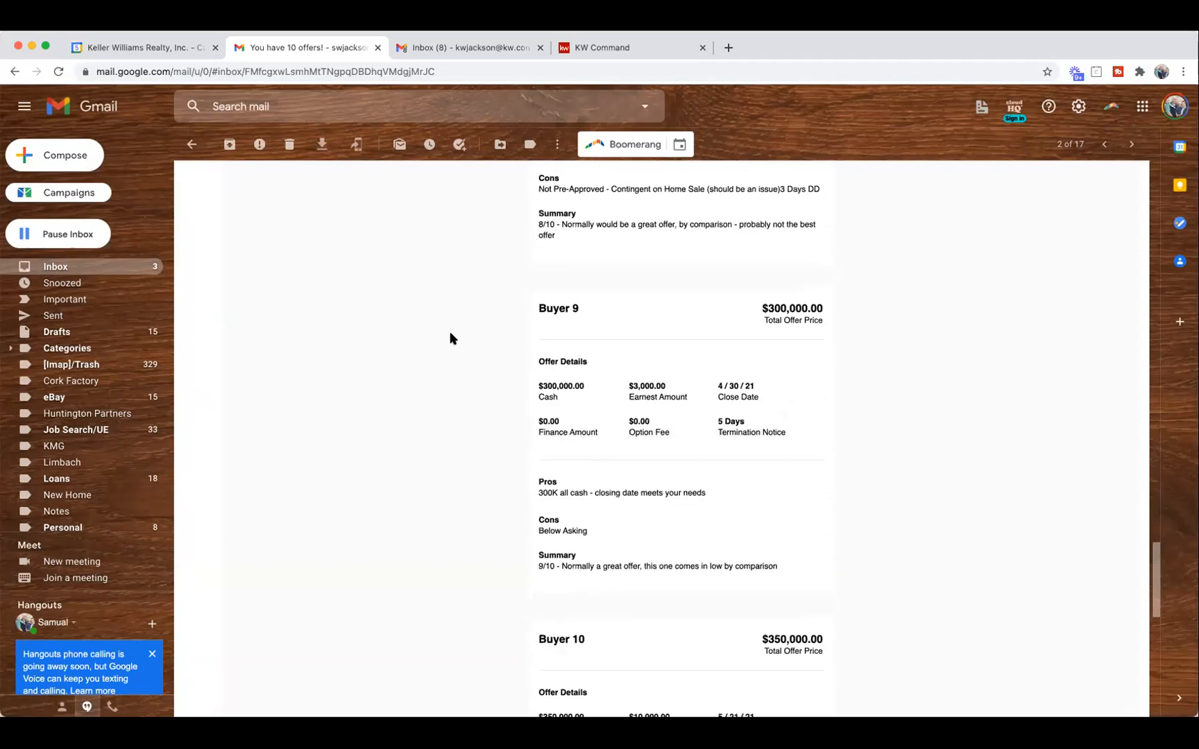
{"action": "scroll", "coordinate": [551, 402], "scroll_direction": "down", "scroll_amount": 3}
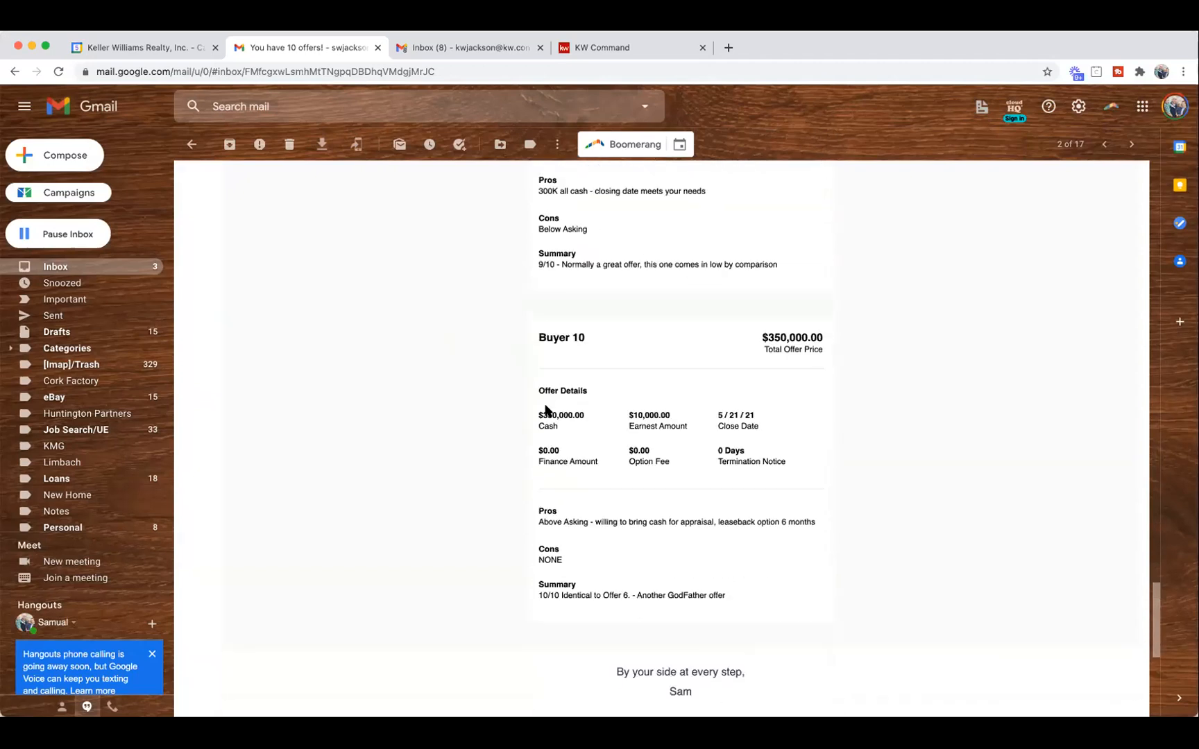
{"action": "scroll", "coordinate": [546, 403], "scroll_direction": "up", "scroll_amount": 2}
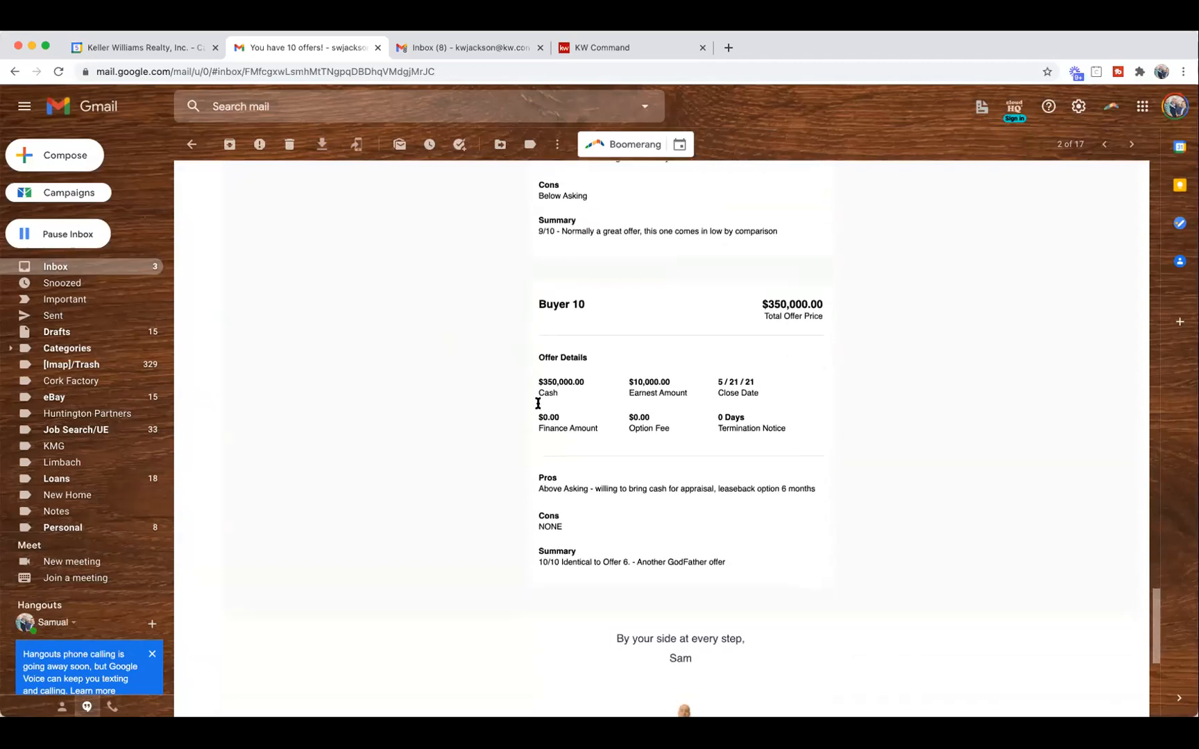
{"action": "scroll", "coordinate": [538, 405], "scroll_direction": "up", "scroll_amount": 11}
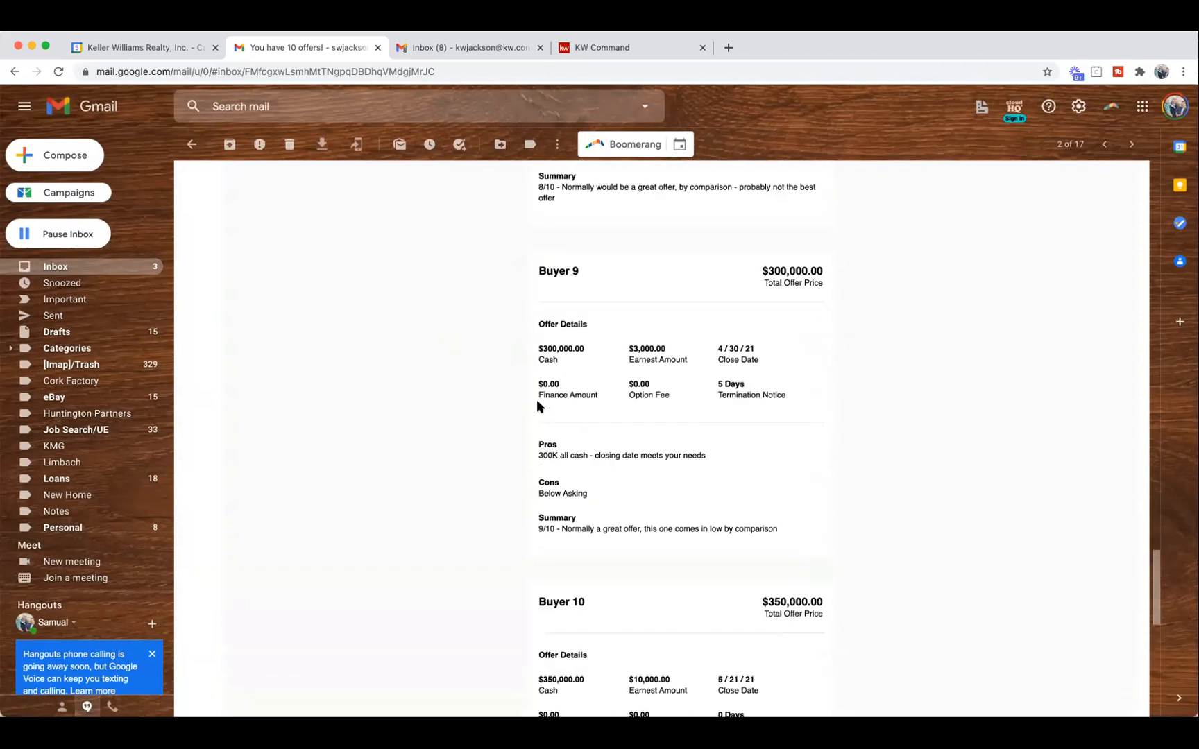
{"action": "scroll", "coordinate": [538, 407], "scroll_direction": "up", "scroll_amount": 19}
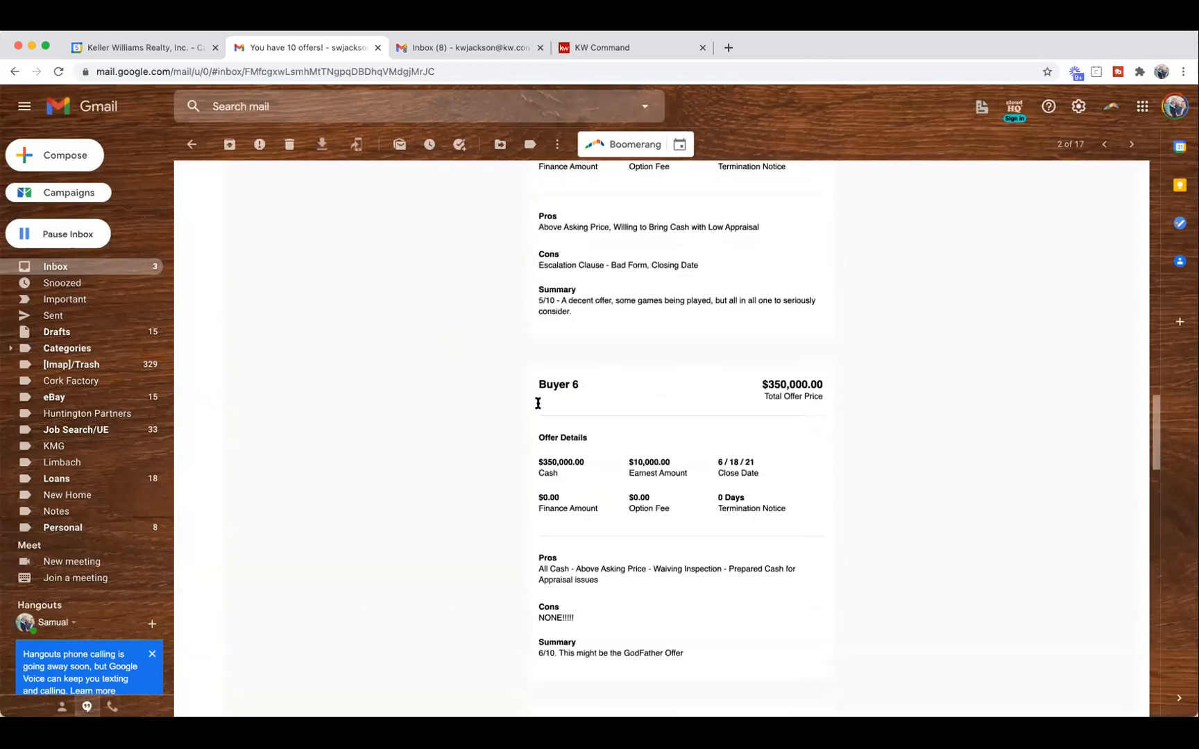
{"action": "scroll", "coordinate": [538, 403], "scroll_direction": "up", "scroll_amount": 14}
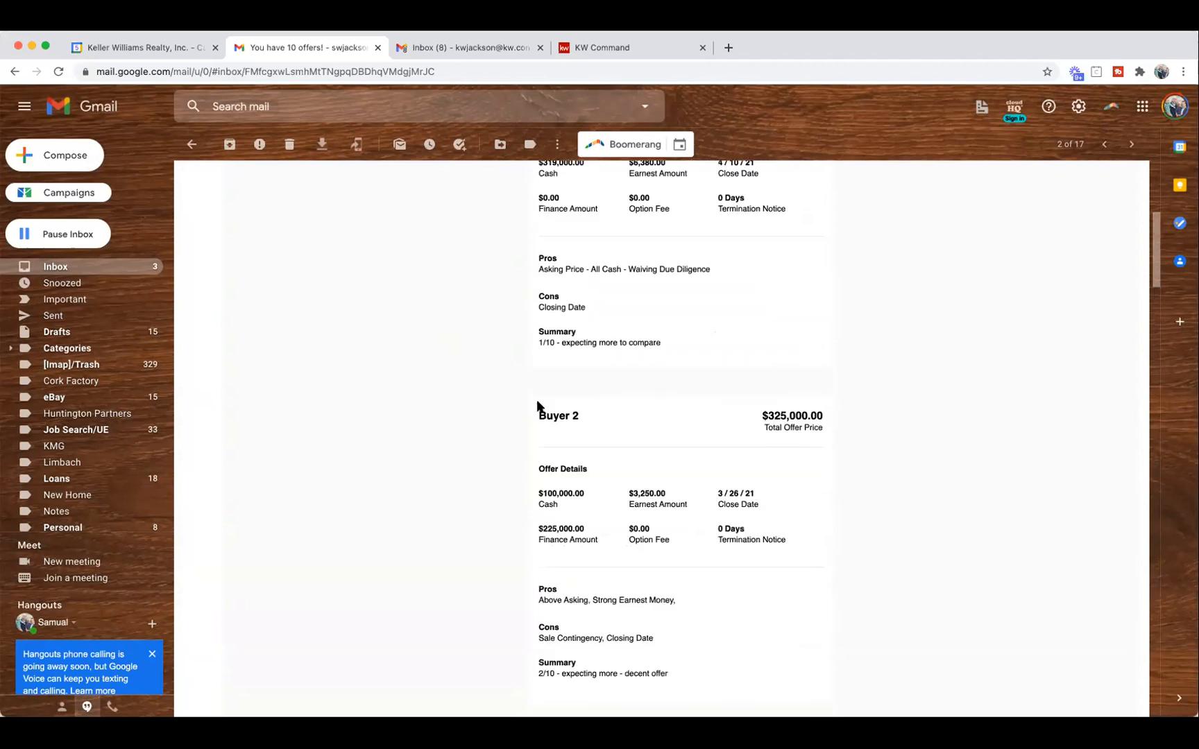
Try the email's Compare Offers link, directly and in a new tab, closing the expired-link errors.
{"action": "left_click", "coordinate": [671, 409]}
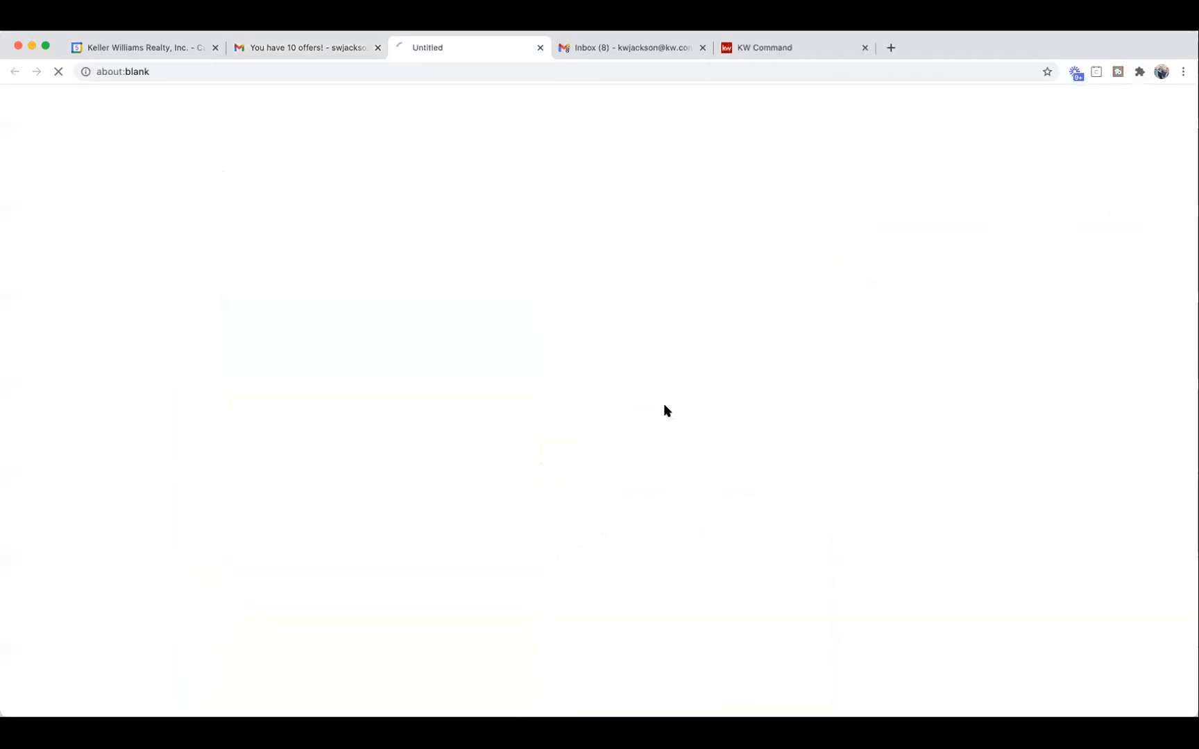
{"action": "left_click", "coordinate": [541, 48]}
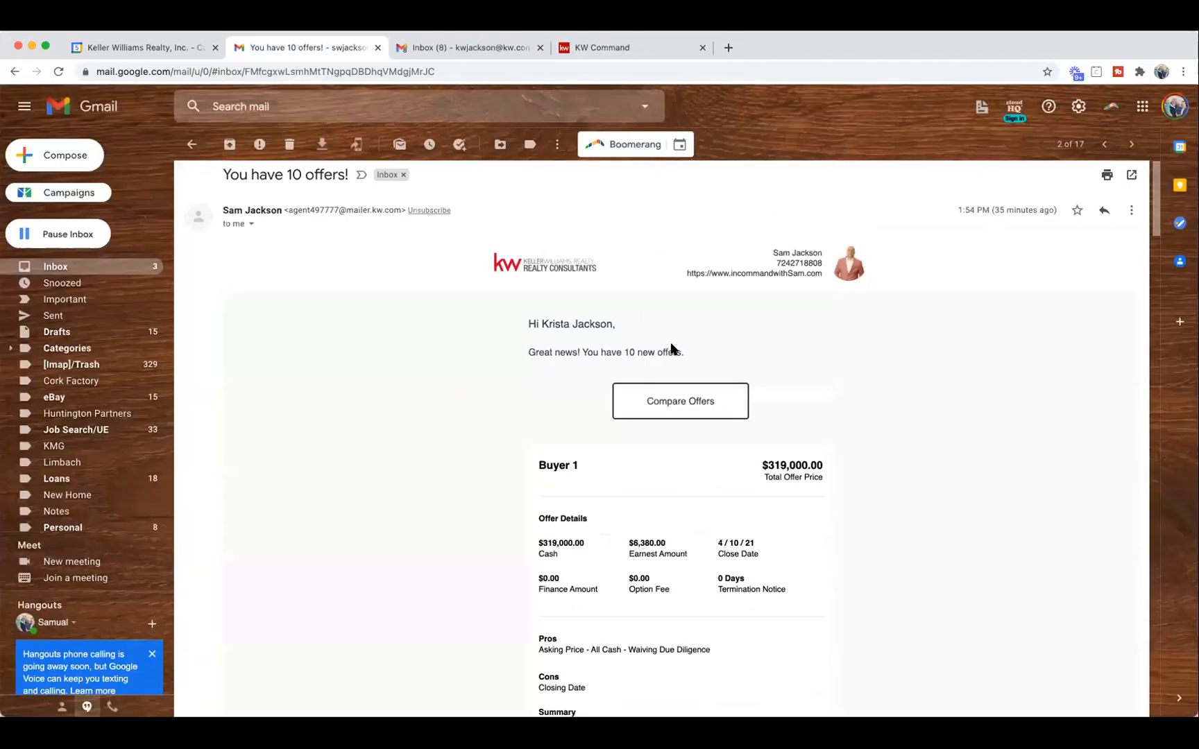
{"action": "right_click", "coordinate": [672, 404]}
{"action": "left_click", "coordinate": [695, 409]}
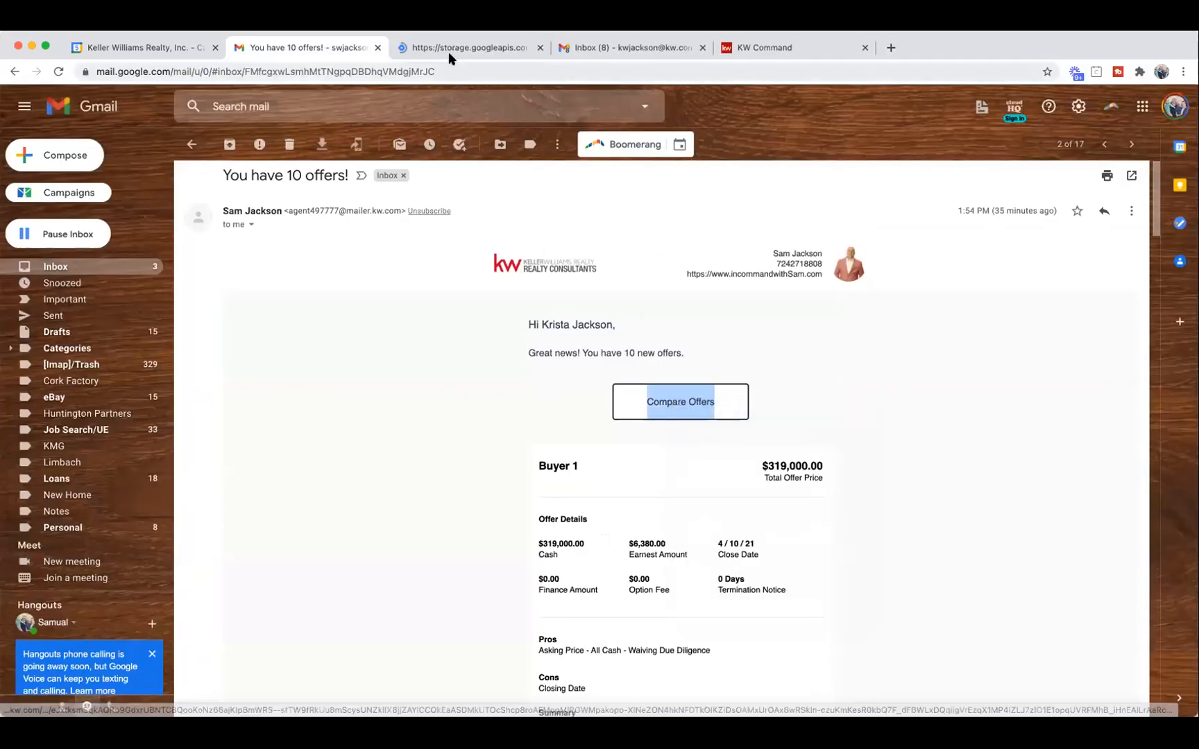
{"action": "left_click", "coordinate": [457, 49]}
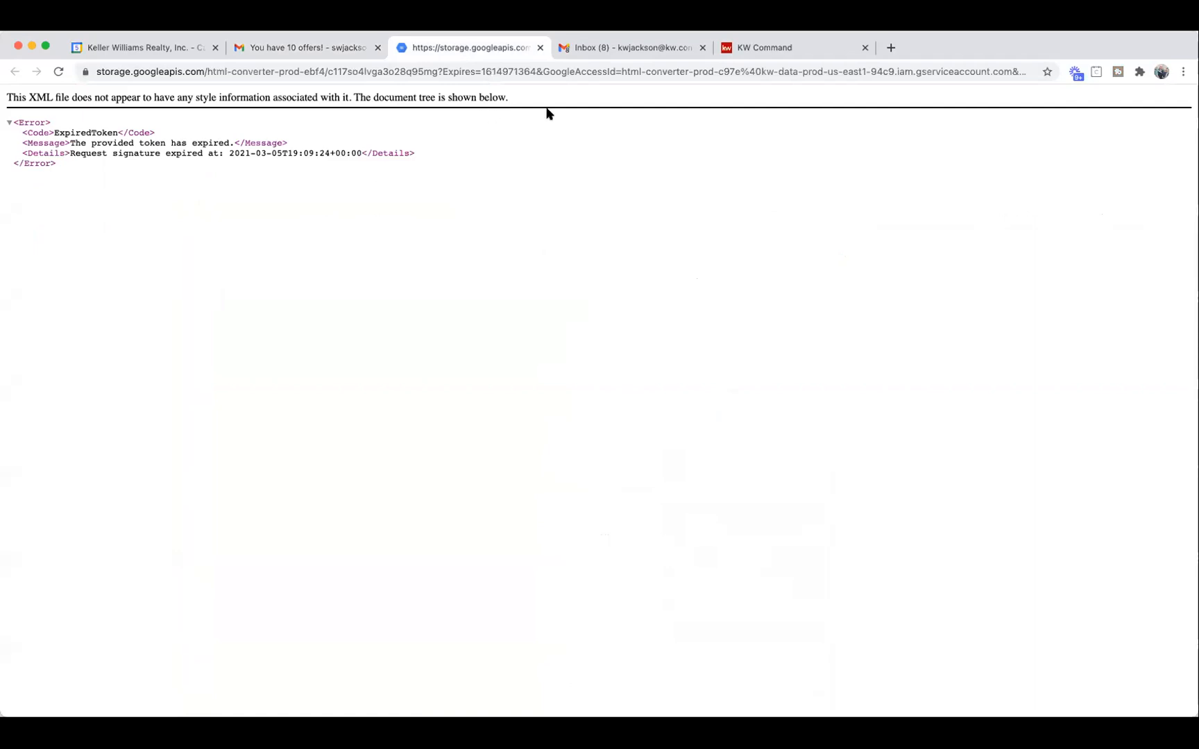
{"action": "left_click", "coordinate": [541, 47]}
{"action": "scroll", "coordinate": [513, 527], "scroll_direction": "down", "scroll_amount": 2}
{"action": "left_click", "coordinate": [588, 505]}
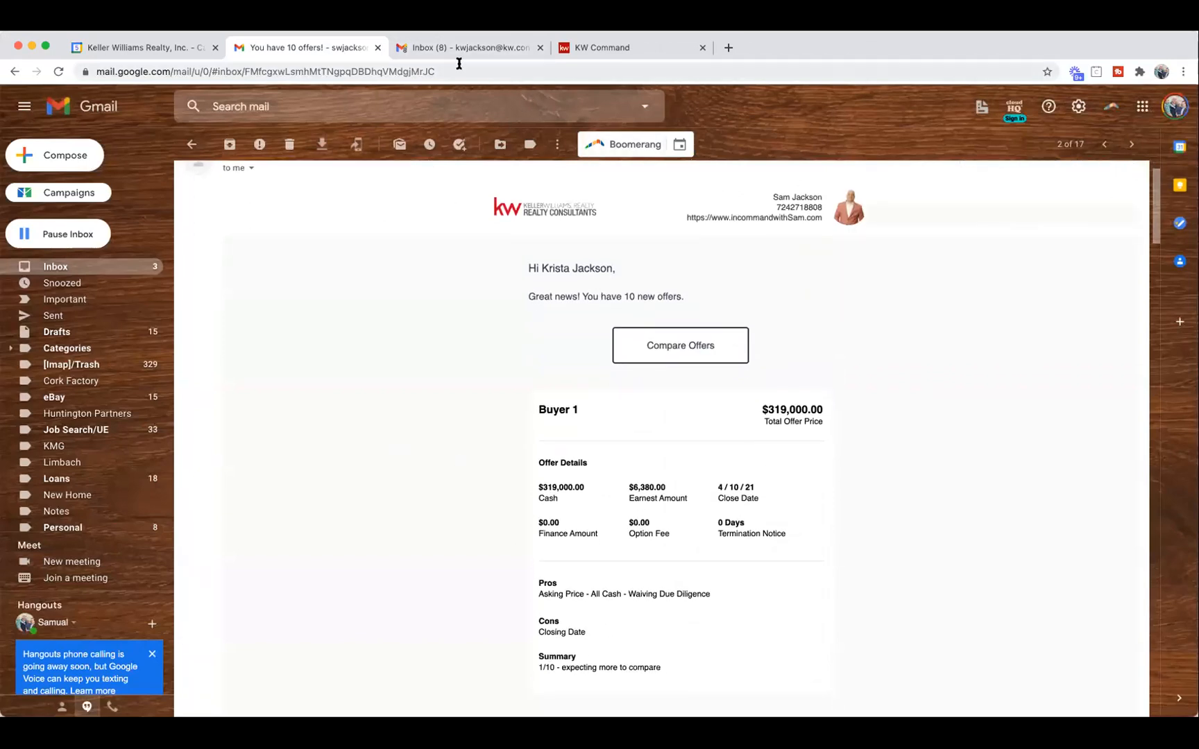
Open 'You have 10 offers!' in the other Gmail inbox and try its expired comparison link.
{"action": "left_click", "coordinate": [479, 47]}
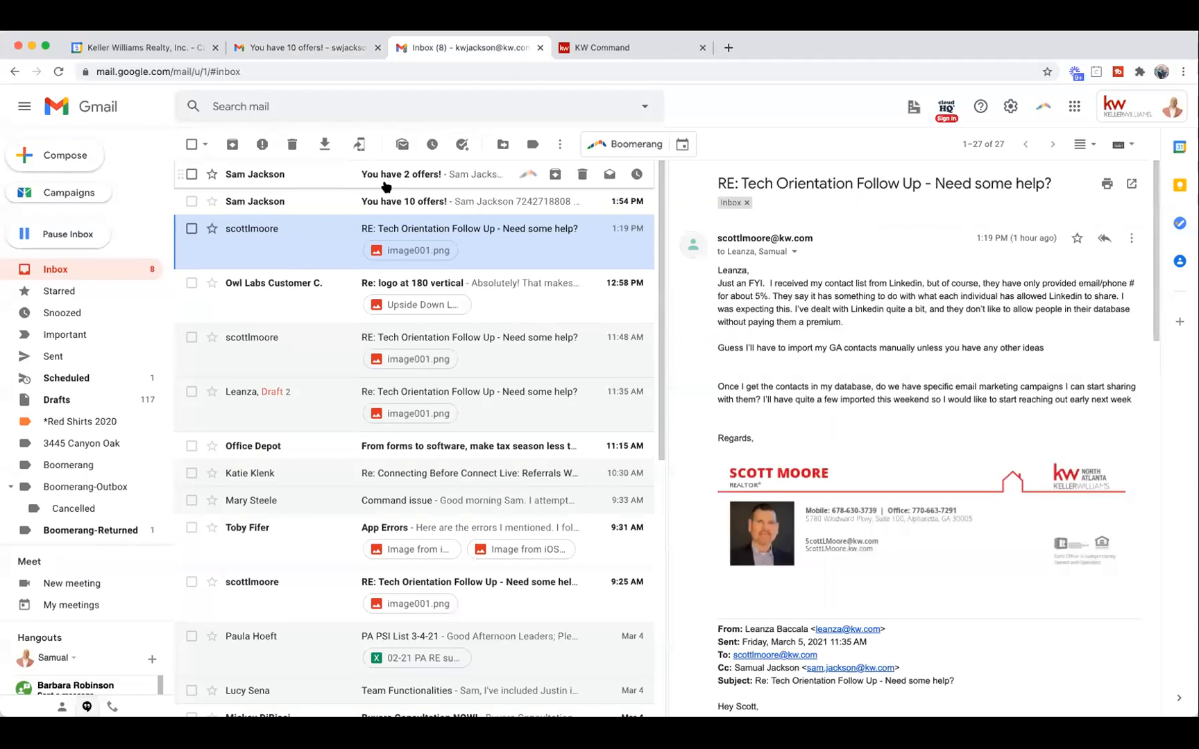
{"action": "left_click", "coordinate": [343, 201]}
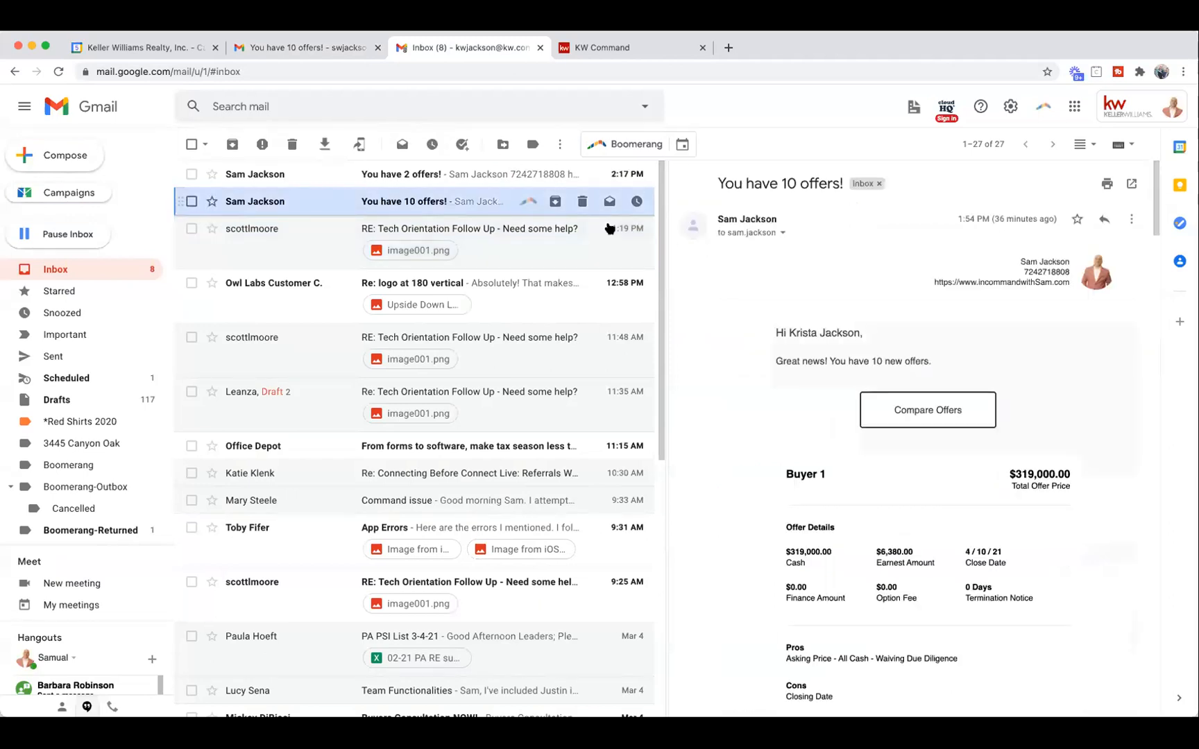
{"action": "left_click", "coordinate": [936, 412]}
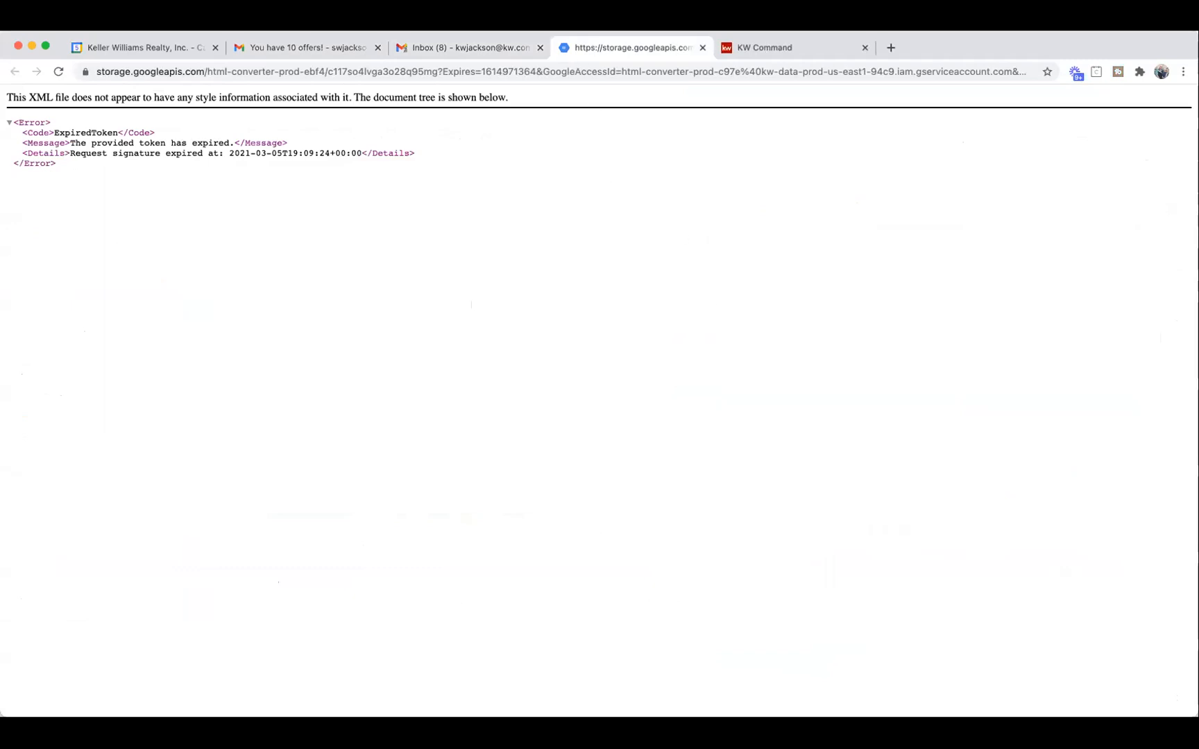
{"action": "left_click", "coordinate": [701, 49]}
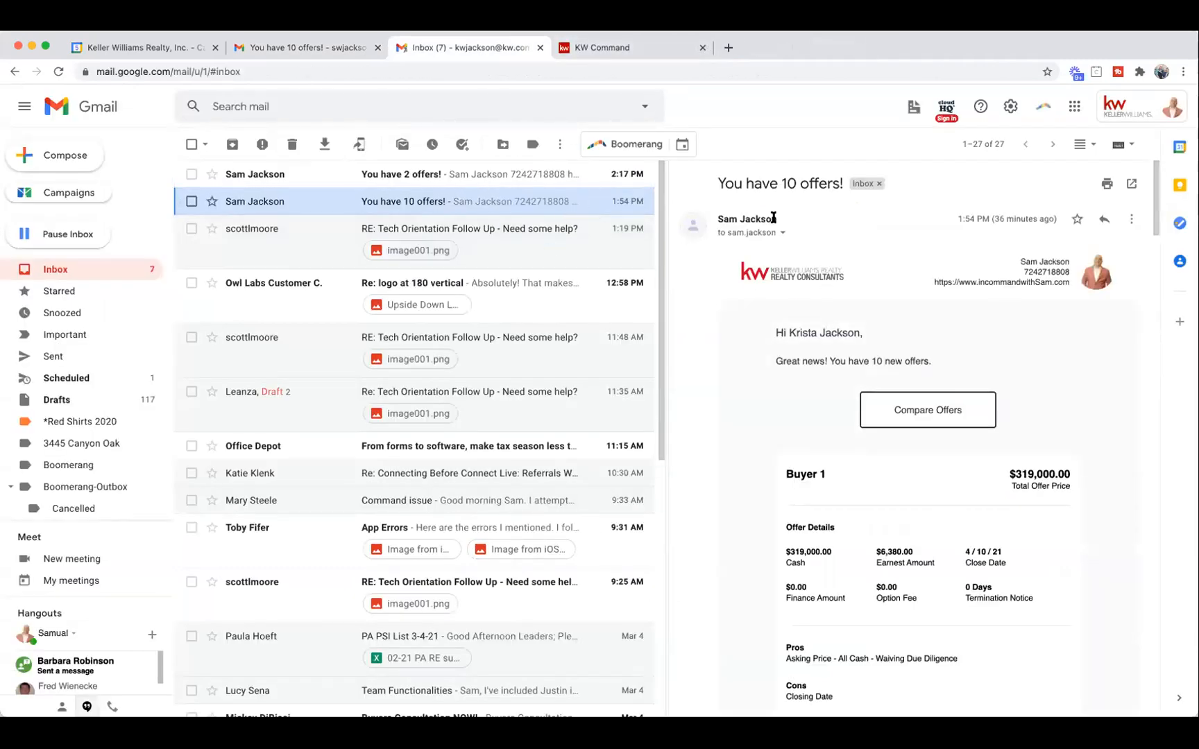
Export the Buyer 10, 6 and 5 offer comparison to PDF and save it, then return to Gmail.
{"action": "left_click", "coordinate": [621, 49]}
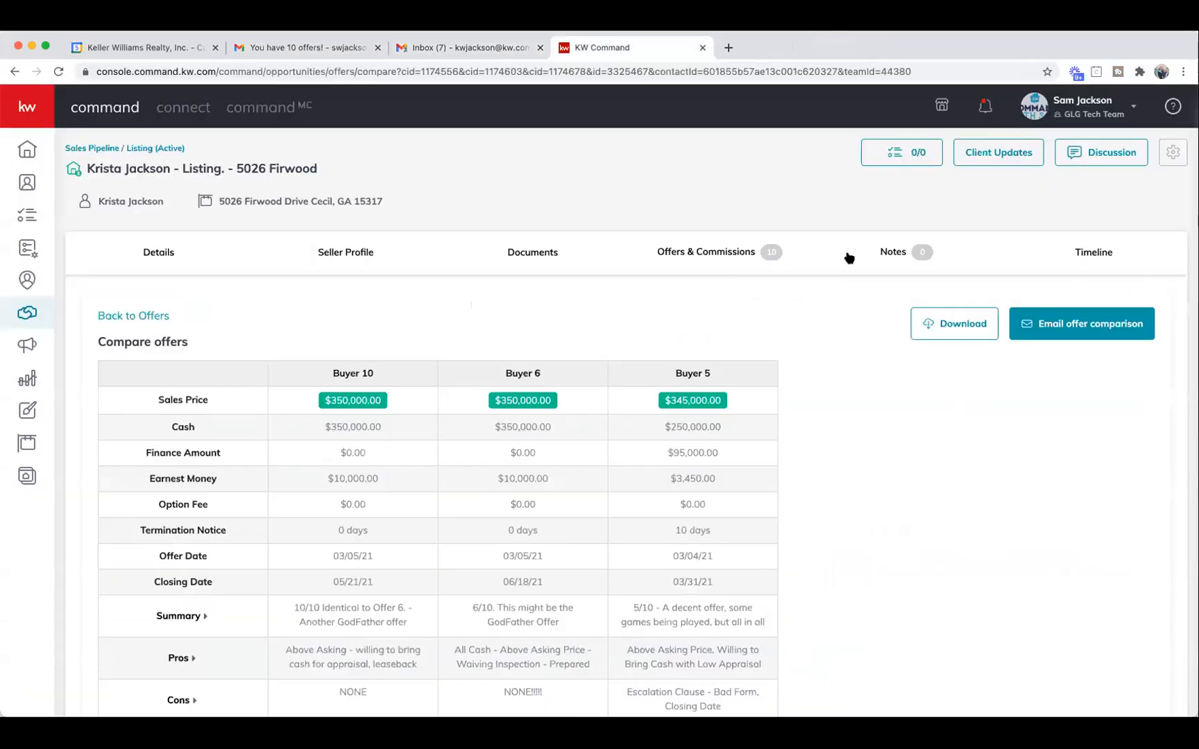
{"action": "left_click", "coordinate": [940, 326]}
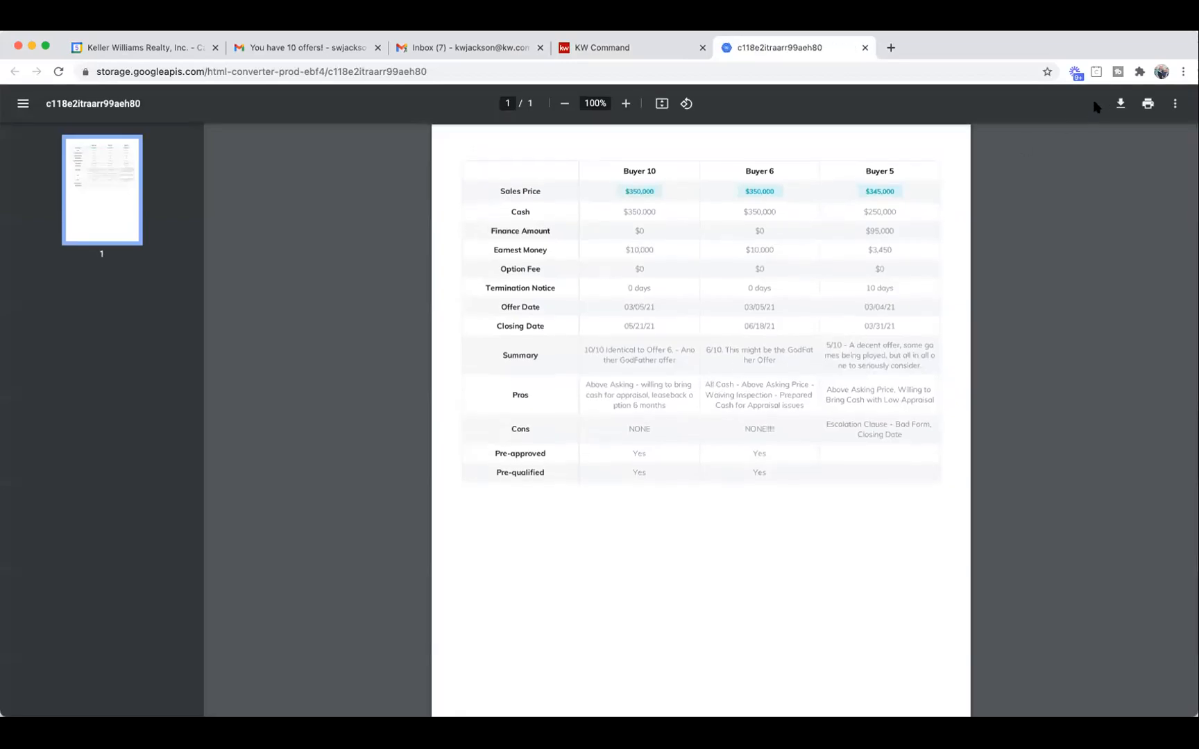
{"action": "left_click", "coordinate": [1120, 104]}
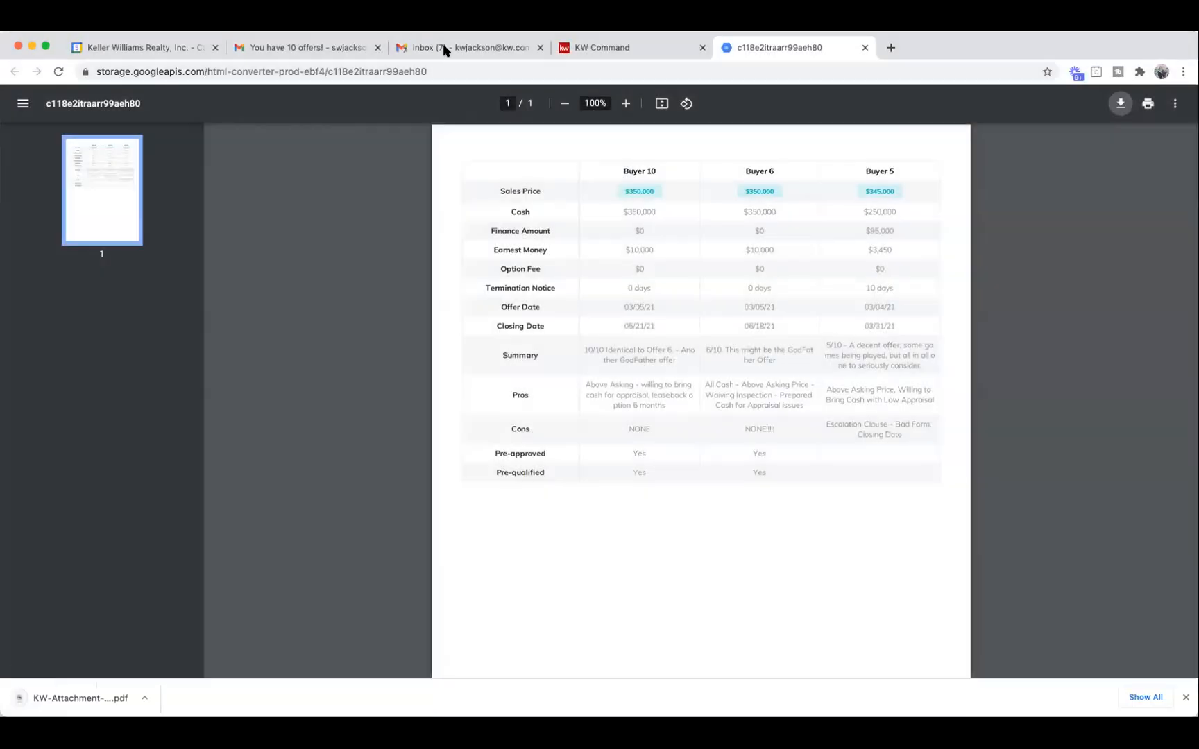
{"action": "left_click", "coordinate": [447, 47]}
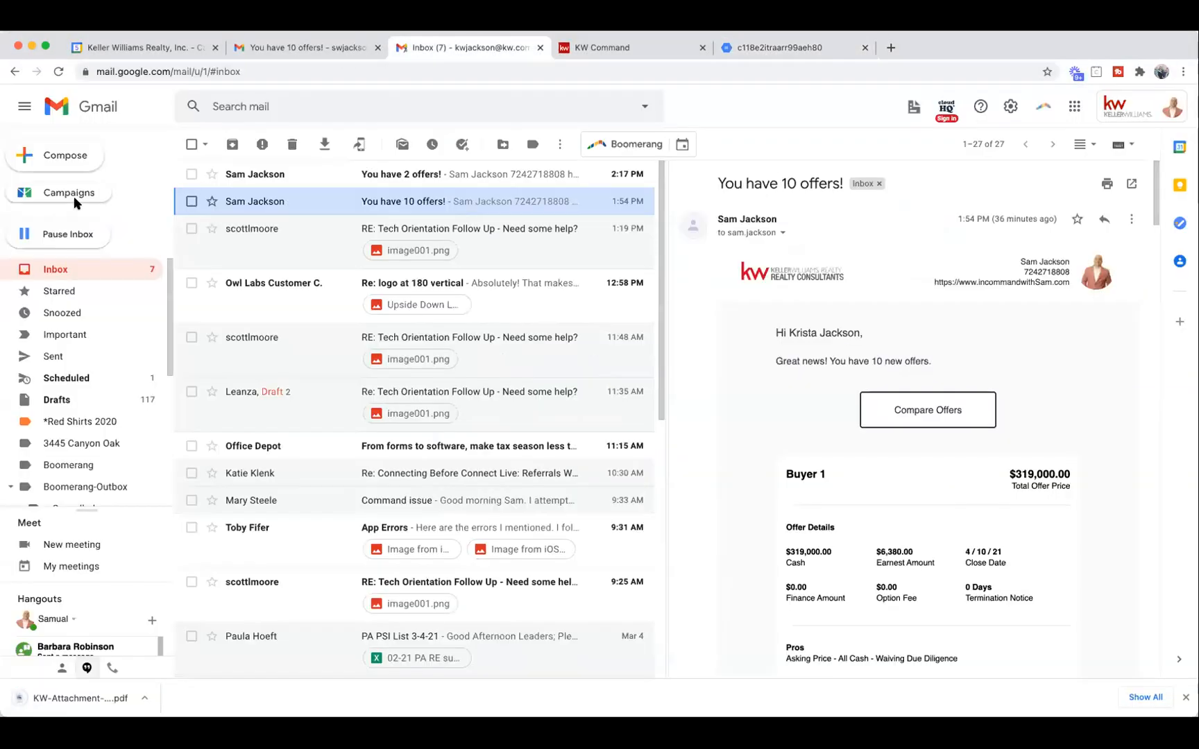
Compose a new email with the KW-Attachment comparison PDF attached and open the PDF to check it.
{"action": "left_click", "coordinate": [61, 154]}
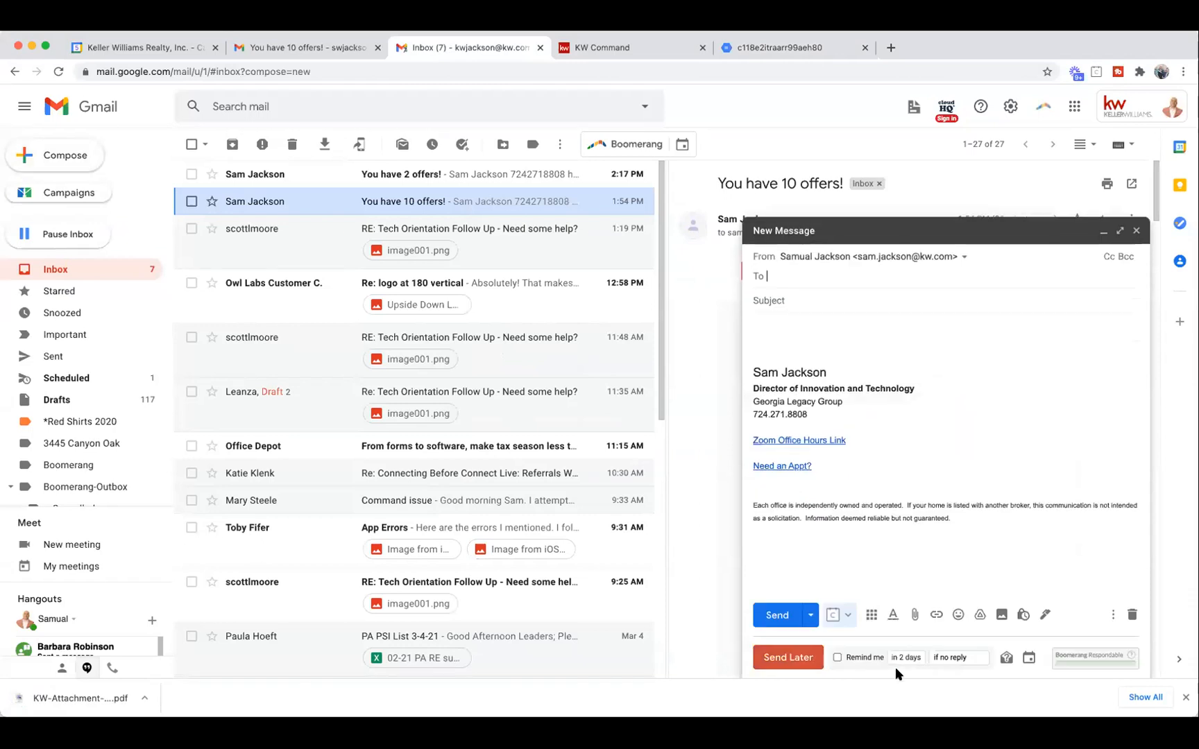
{"action": "left_click_drag", "start_coordinate": [69, 698], "coordinate": [818, 319]}
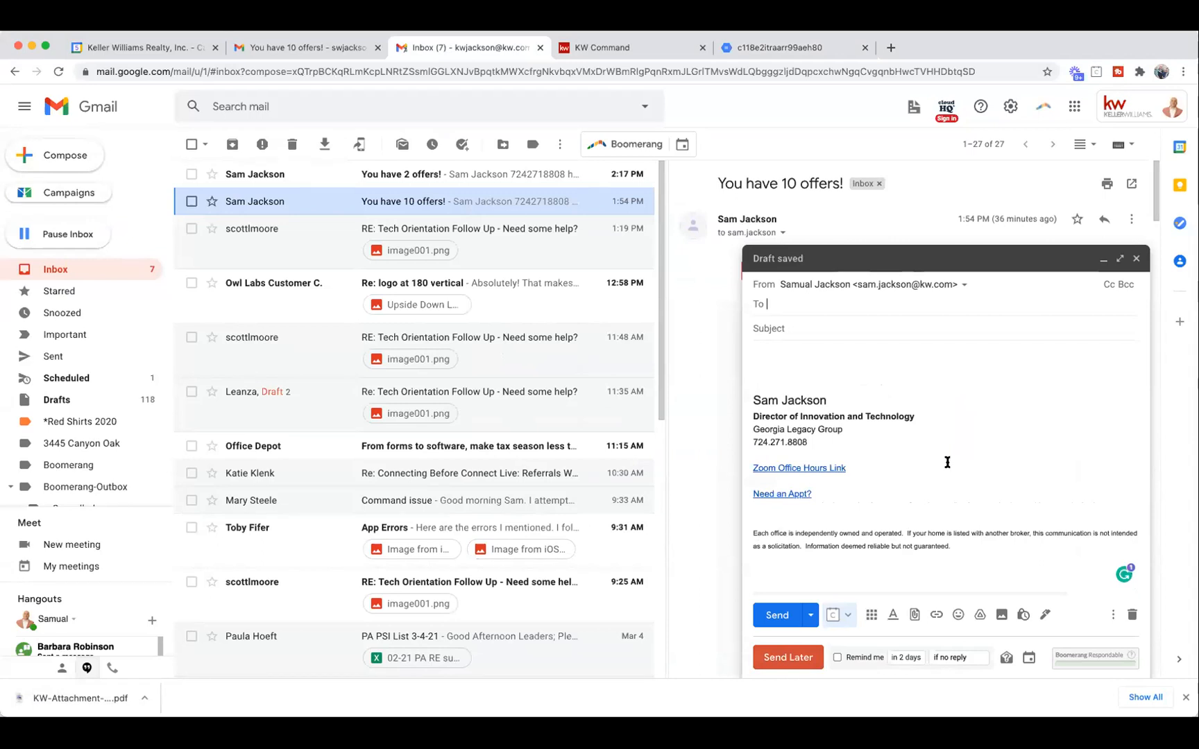
{"action": "left_click", "coordinate": [972, 458]}
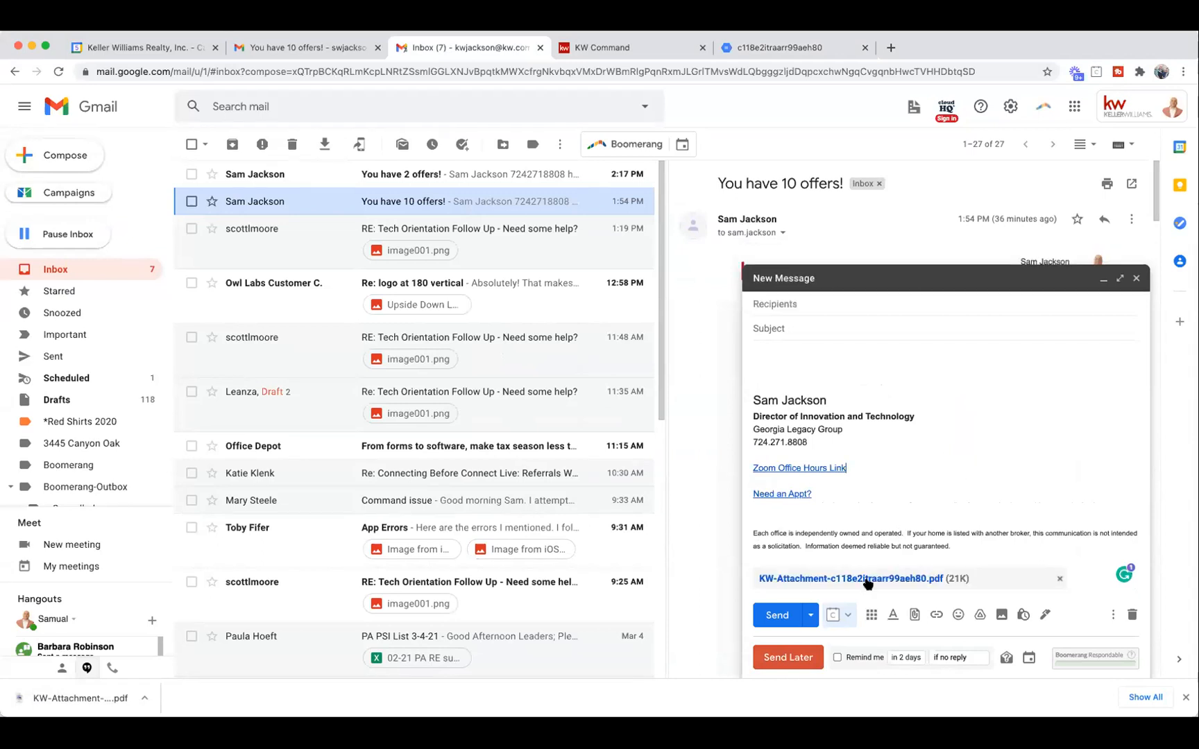
{"action": "left_click", "coordinate": [867, 578]}
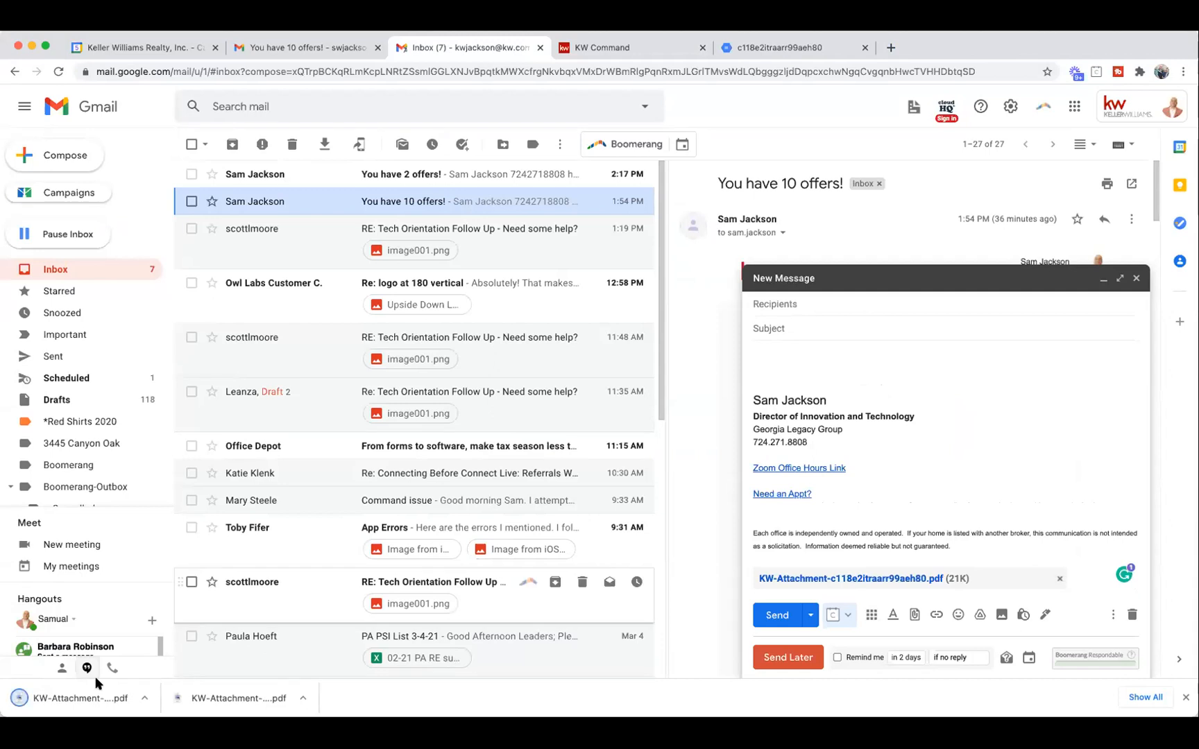
{"action": "left_click", "coordinate": [76, 698]}
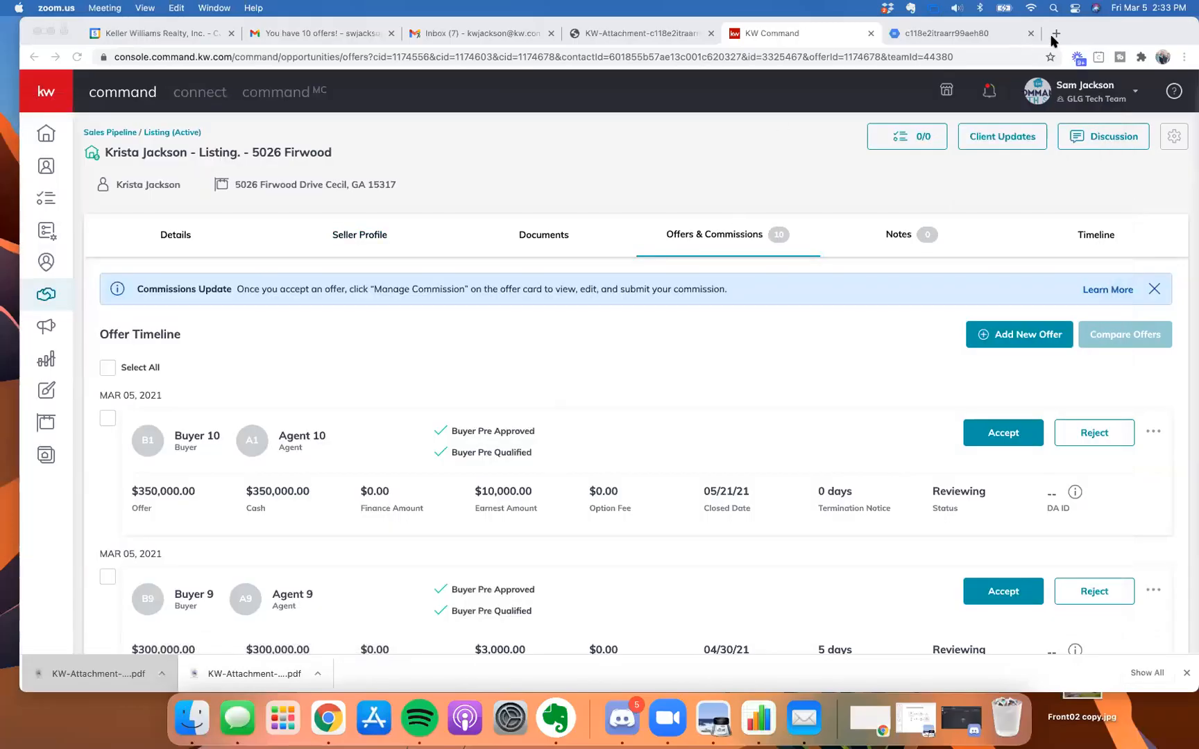
Load ideas.kw.com in a new Chrome tab.
{"action": "left_click", "coordinate": [1055, 33]}
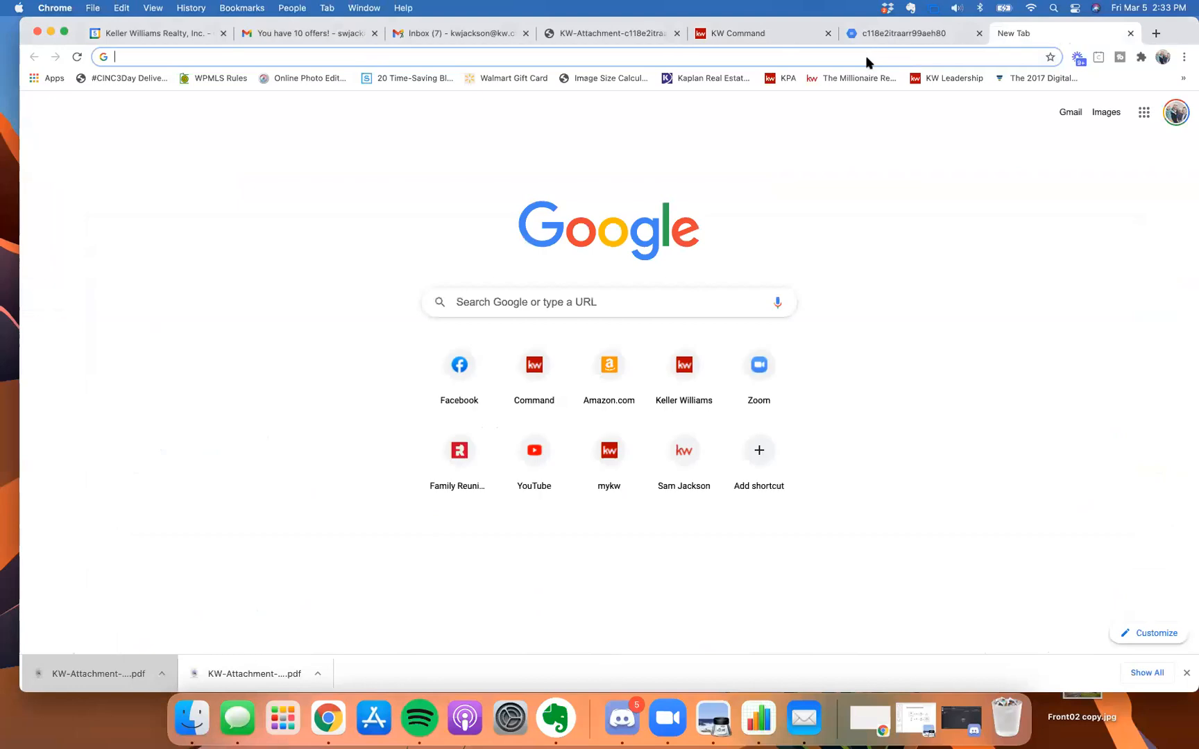
{"action": "left_click", "coordinate": [866, 61]}
{"action": "type", "text": "ideas.kw.com"}
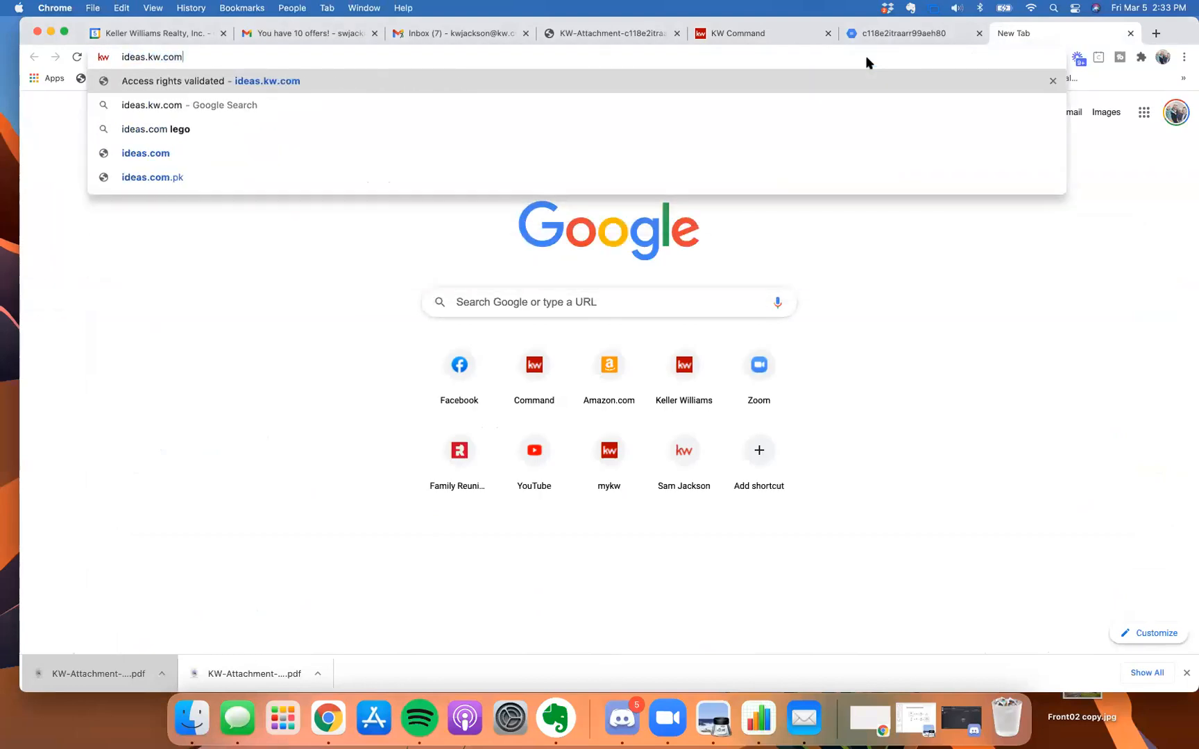
{"action": "key", "text": "Return"}
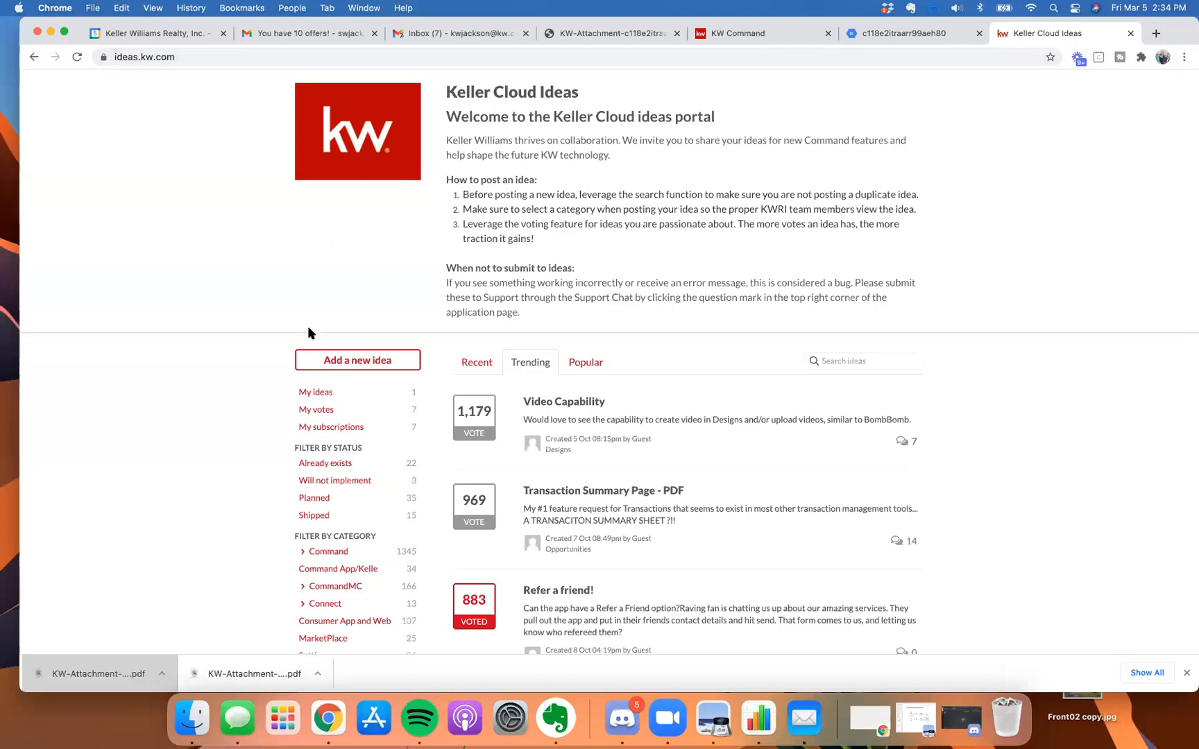
Draft an idea titled 'Add Financing Type to Offers/Commissions', attempt sharing, then return to the portal home.
{"action": "scroll", "coordinate": [308, 325], "scroll_direction": "down", "scroll_amount": 1}
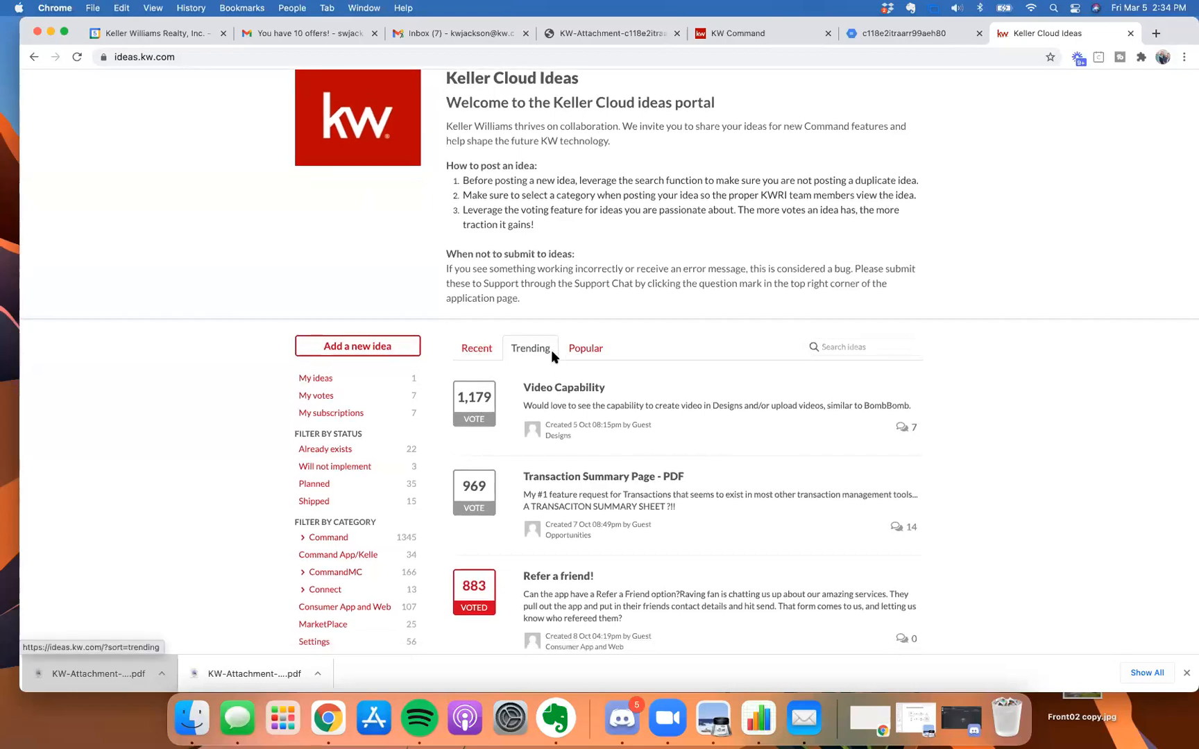
{"action": "scroll", "coordinate": [575, 486], "scroll_direction": "down", "scroll_amount": 3}
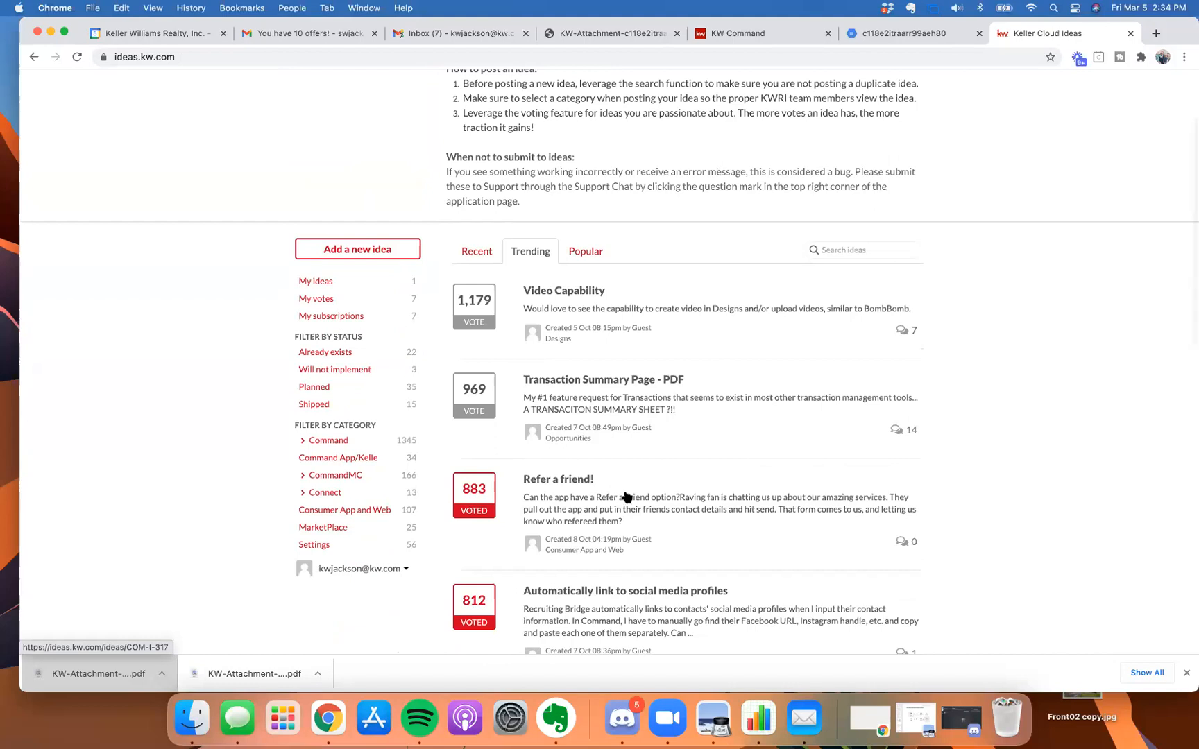
{"action": "scroll", "coordinate": [548, 494], "scroll_direction": "down", "scroll_amount": 1}
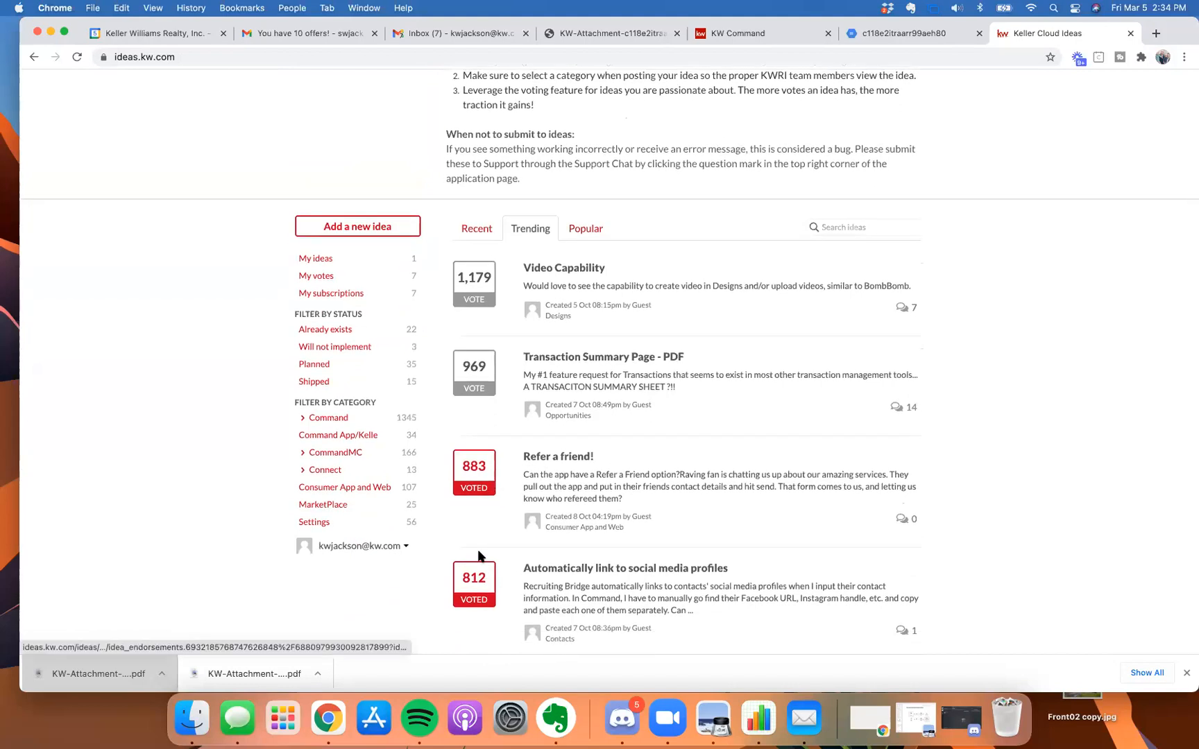
{"action": "scroll", "coordinate": [482, 552], "scroll_direction": "up", "scroll_amount": 2}
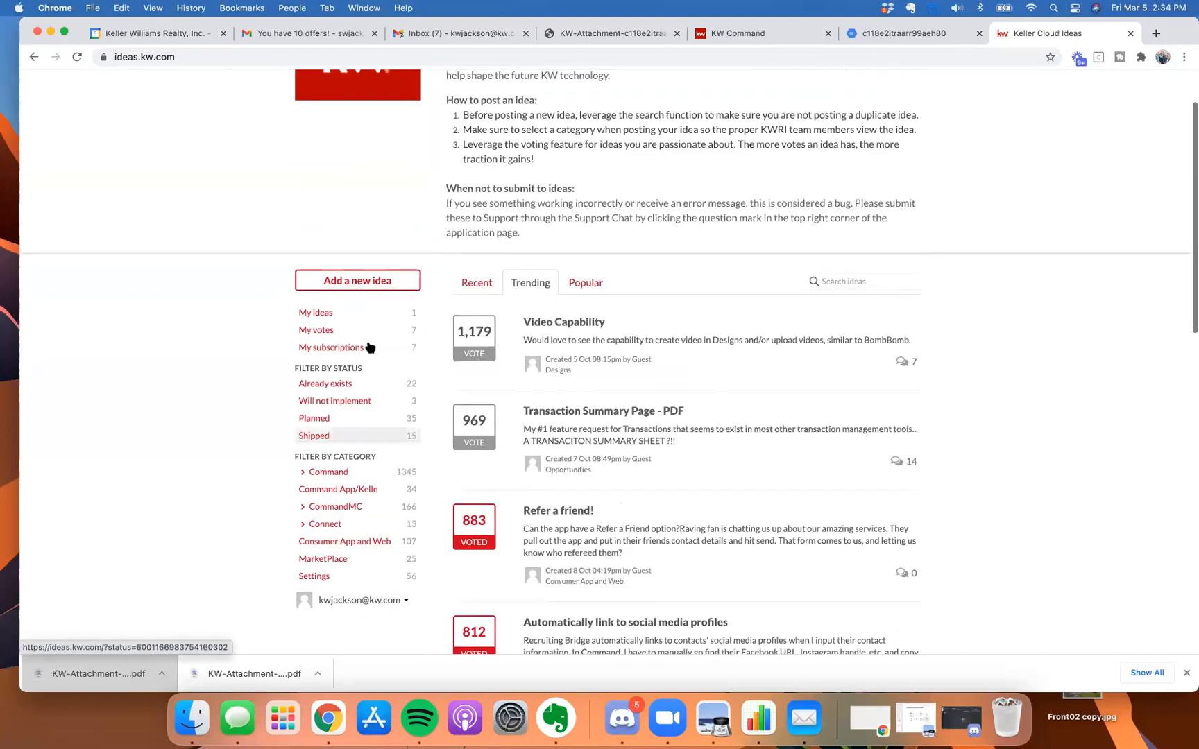
{"action": "left_click", "coordinate": [343, 281]}
{"action": "left_click", "coordinate": [583, 413]}
{"action": "type", "text": "Add Financing "}
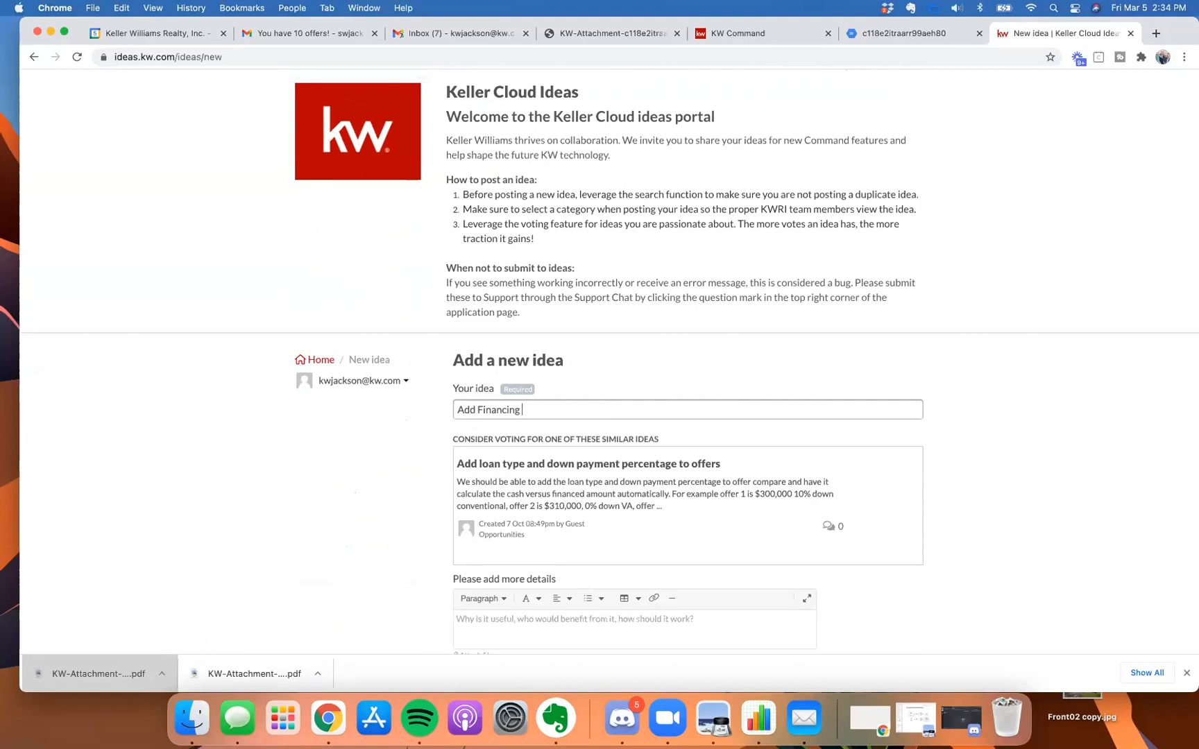
{"action": "type", "text": "Type to Offers/Commissions"}
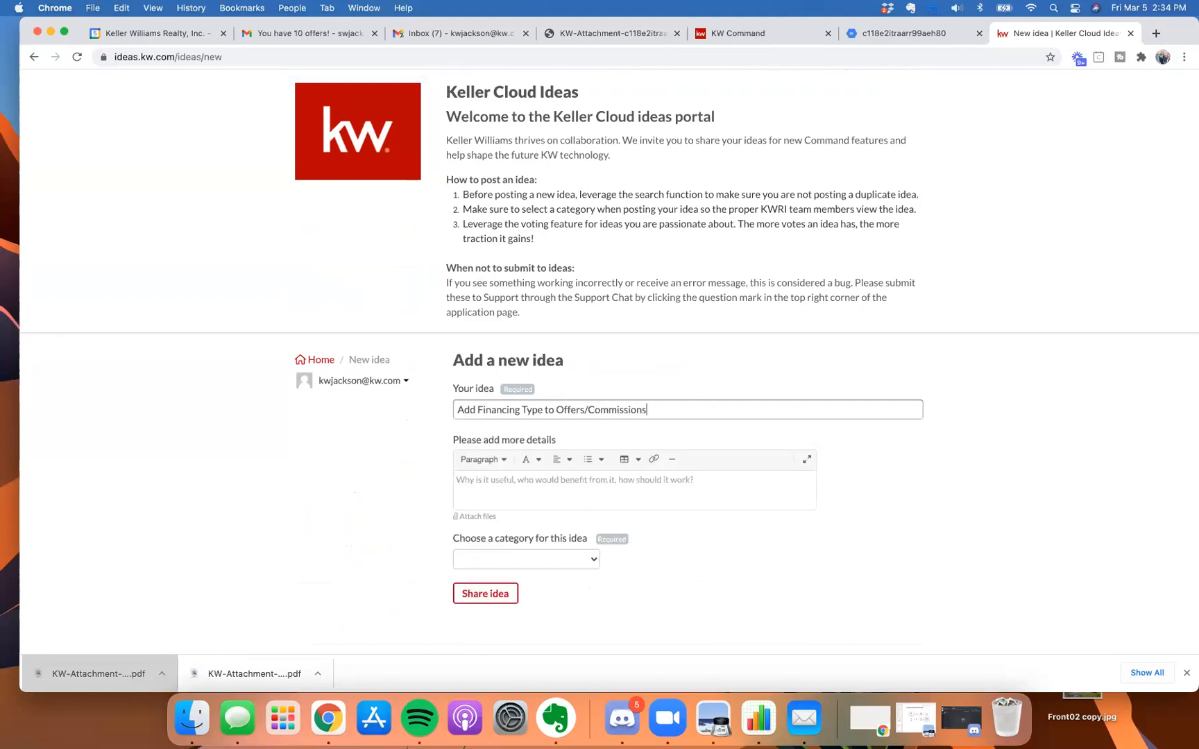
{"action": "left_click", "coordinate": [598, 491]}
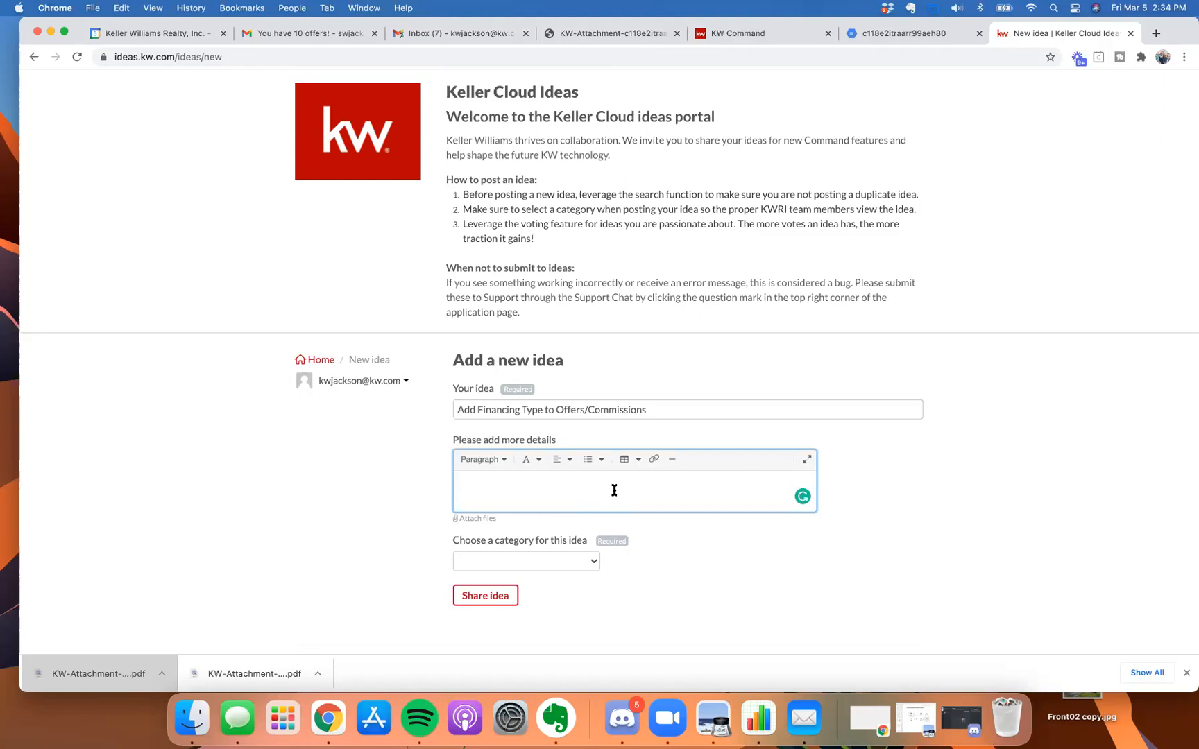
{"action": "left_click", "coordinate": [483, 595]}
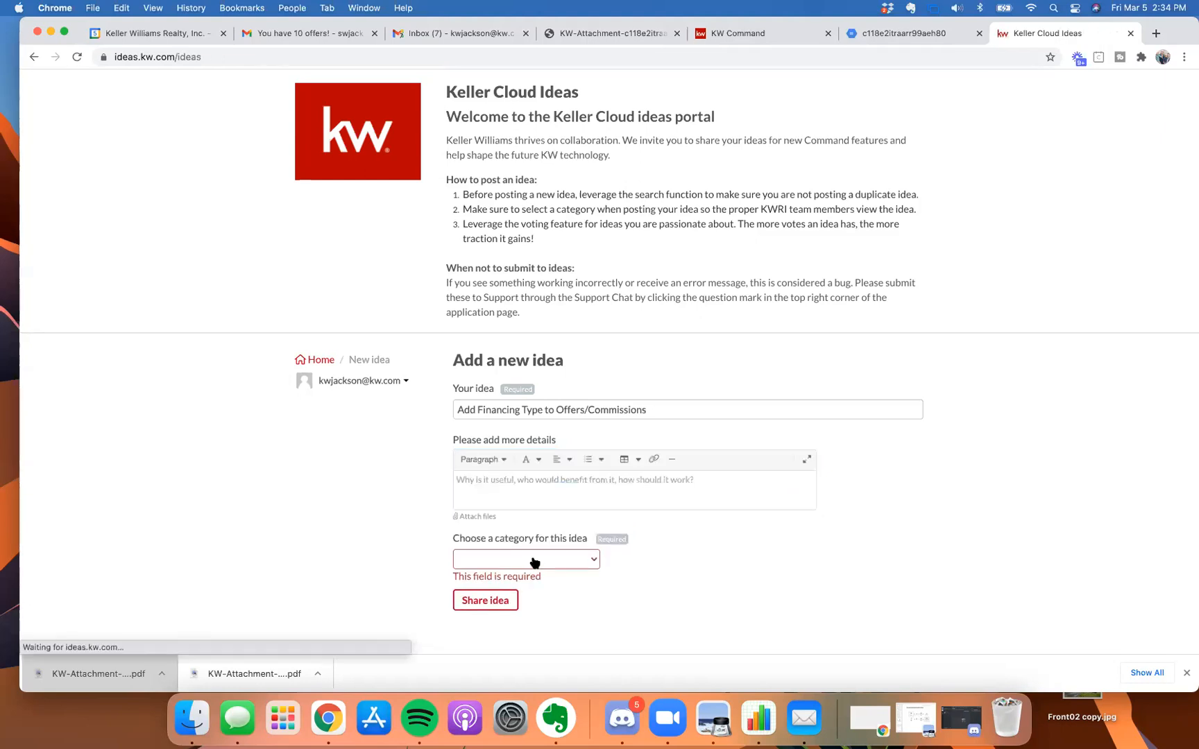
{"action": "left_click", "coordinate": [366, 134]}
Sort ideas by Recent and vote for 'Add Language Filter to the Referral Network'.
{"action": "scroll", "coordinate": [458, 260], "scroll_direction": "down", "scroll_amount": 1}
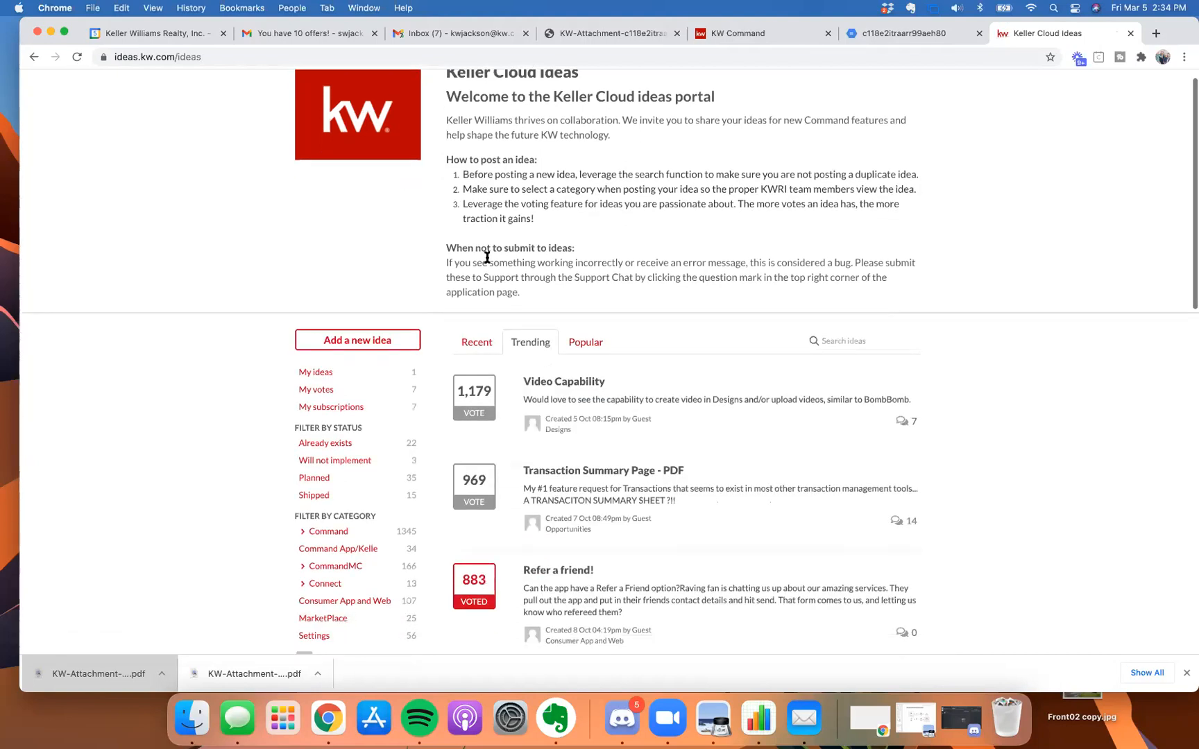
{"action": "scroll", "coordinate": [489, 257], "scroll_direction": "down", "scroll_amount": 2}
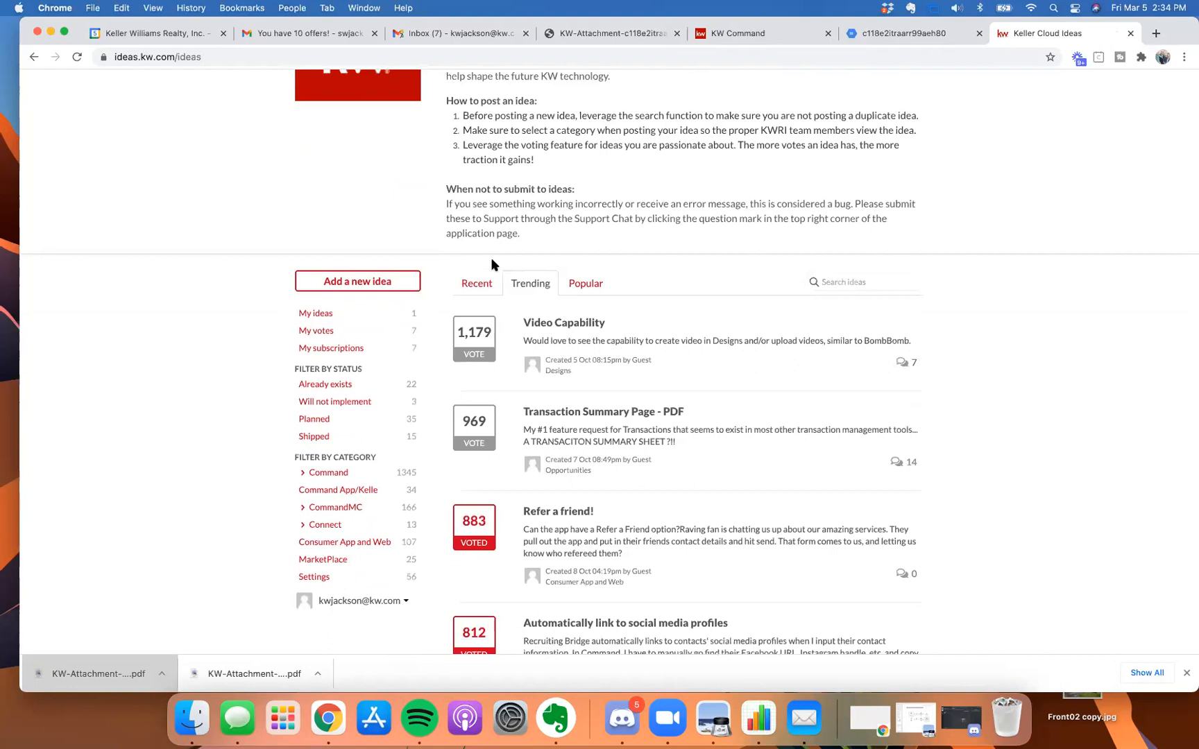
{"action": "scroll", "coordinate": [491, 258], "scroll_direction": "down", "scroll_amount": 2}
{"action": "scroll", "coordinate": [495, 268], "scroll_direction": "down", "scroll_amount": 6}
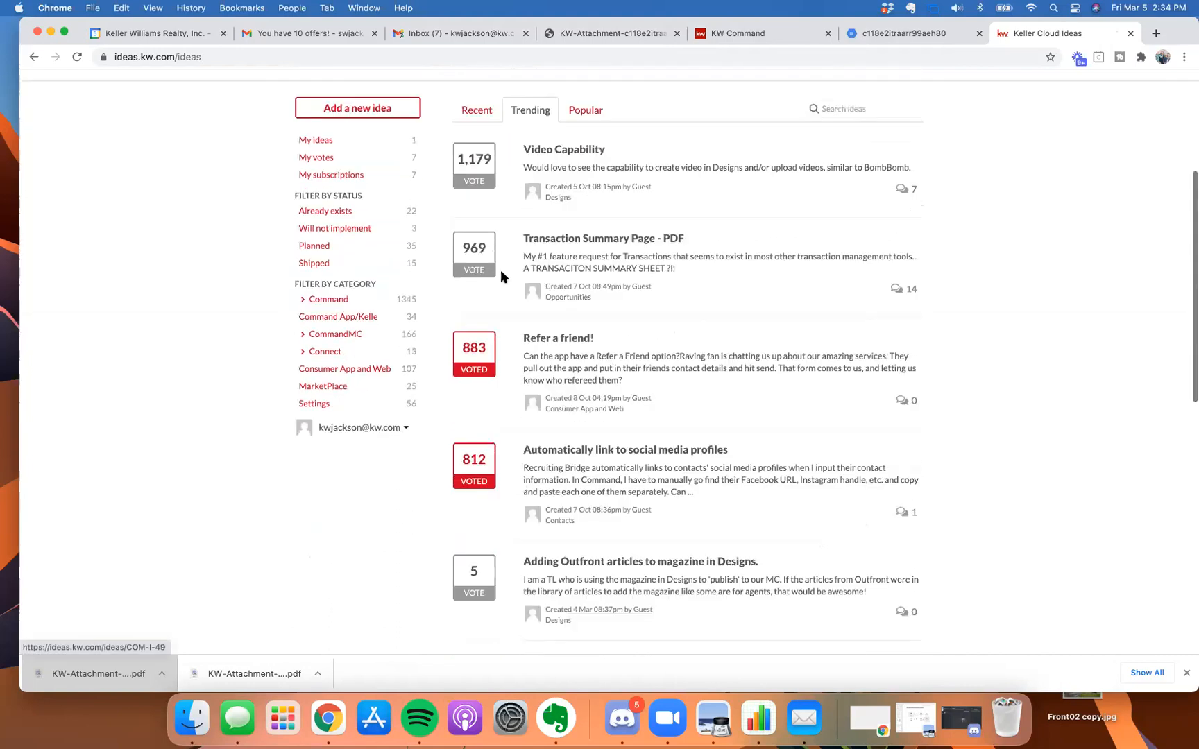
{"action": "scroll", "coordinate": [593, 328], "scroll_direction": "up", "scroll_amount": 10}
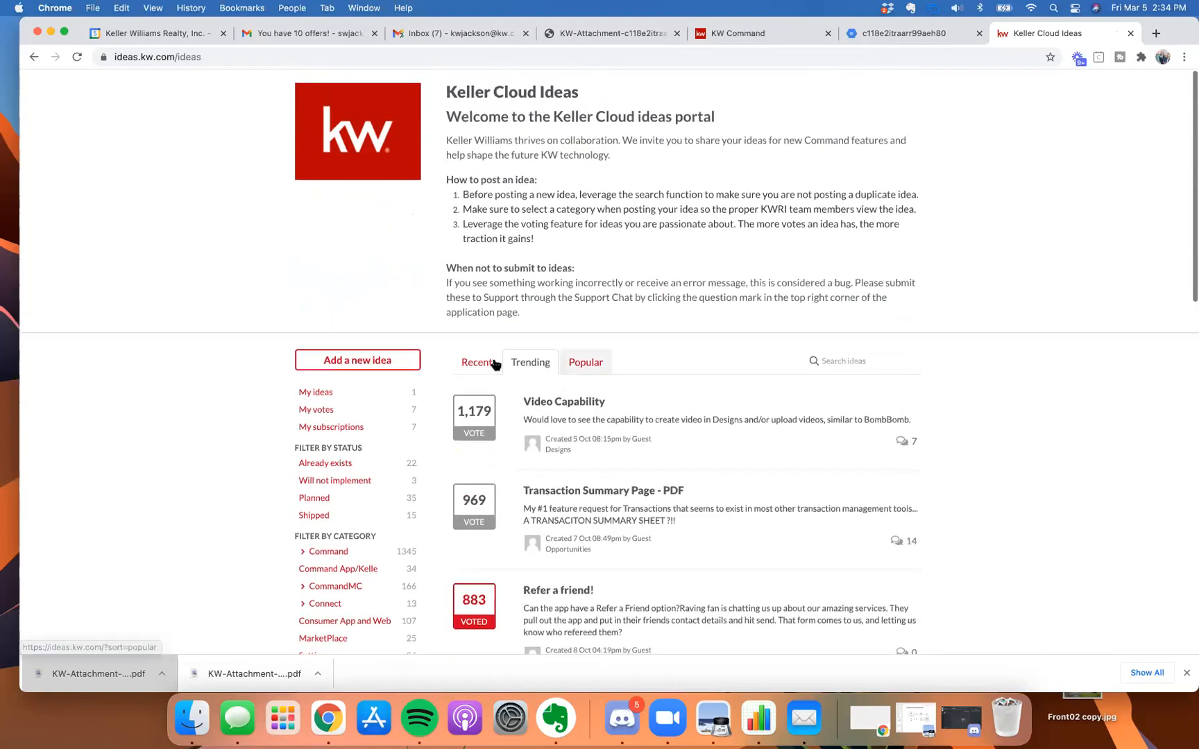
{"action": "left_click", "coordinate": [489, 364]}
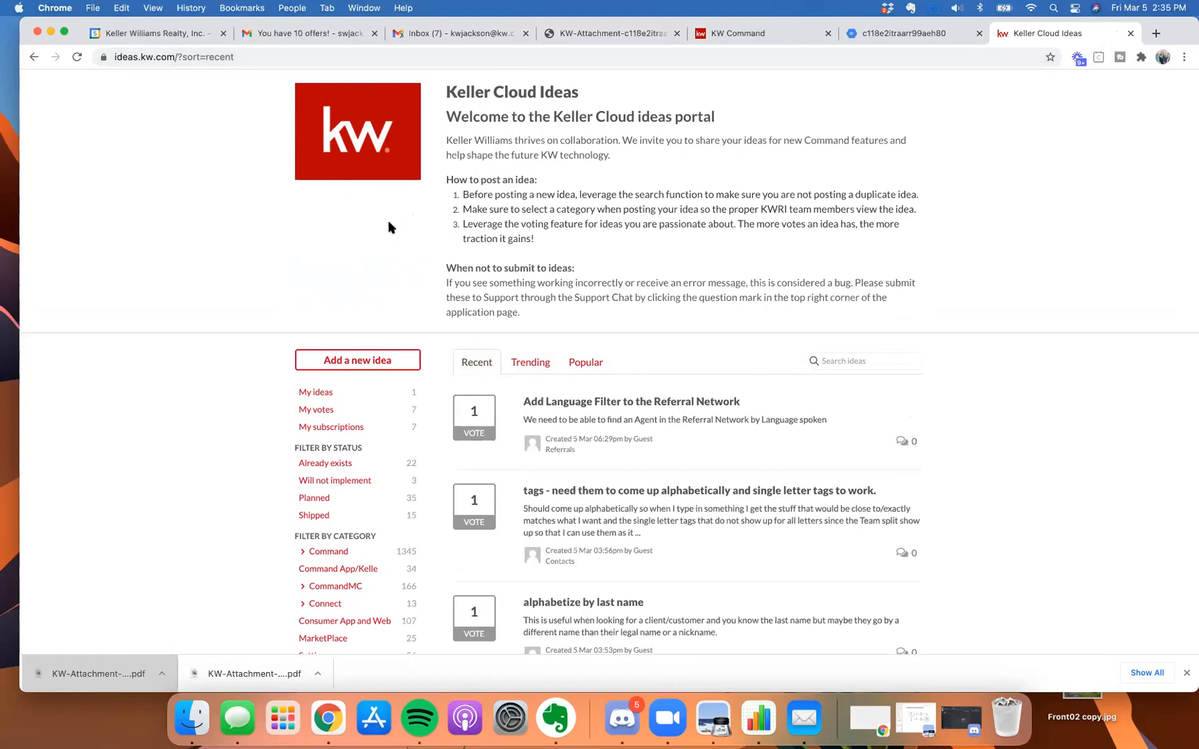
{"action": "scroll", "coordinate": [386, 229], "scroll_direction": "down", "scroll_amount": 5}
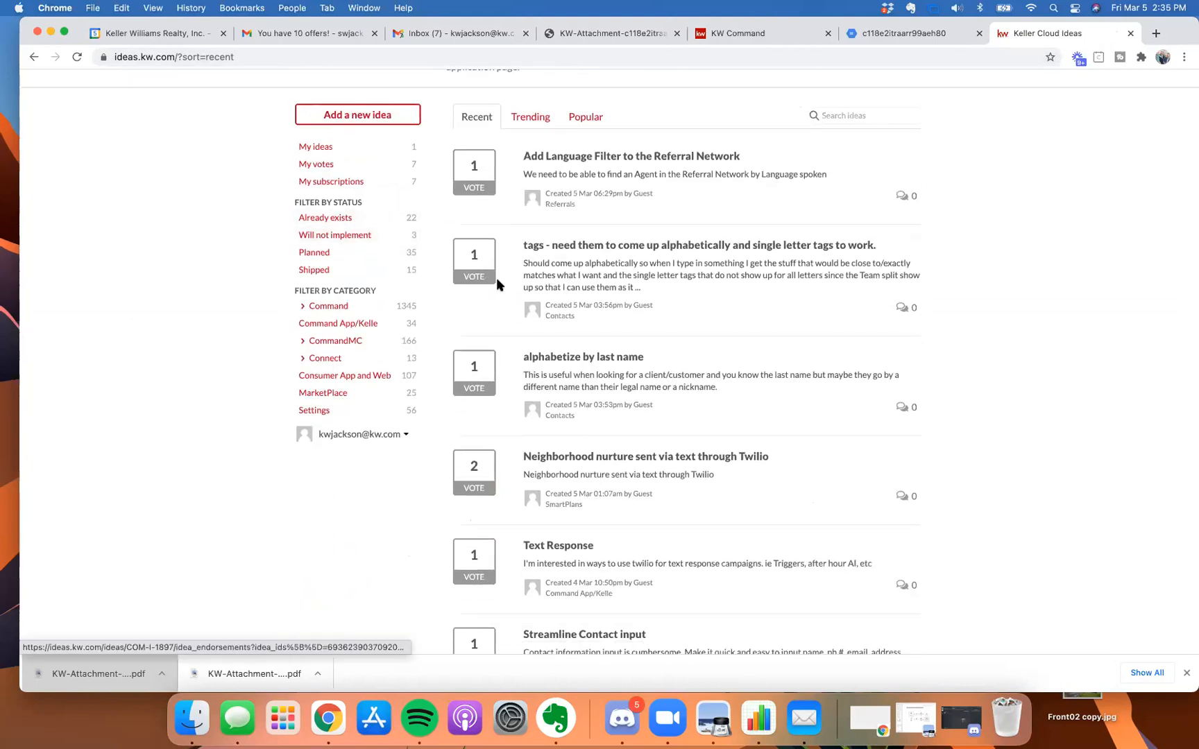
{"action": "scroll", "coordinate": [509, 285], "scroll_direction": "down", "scroll_amount": 1}
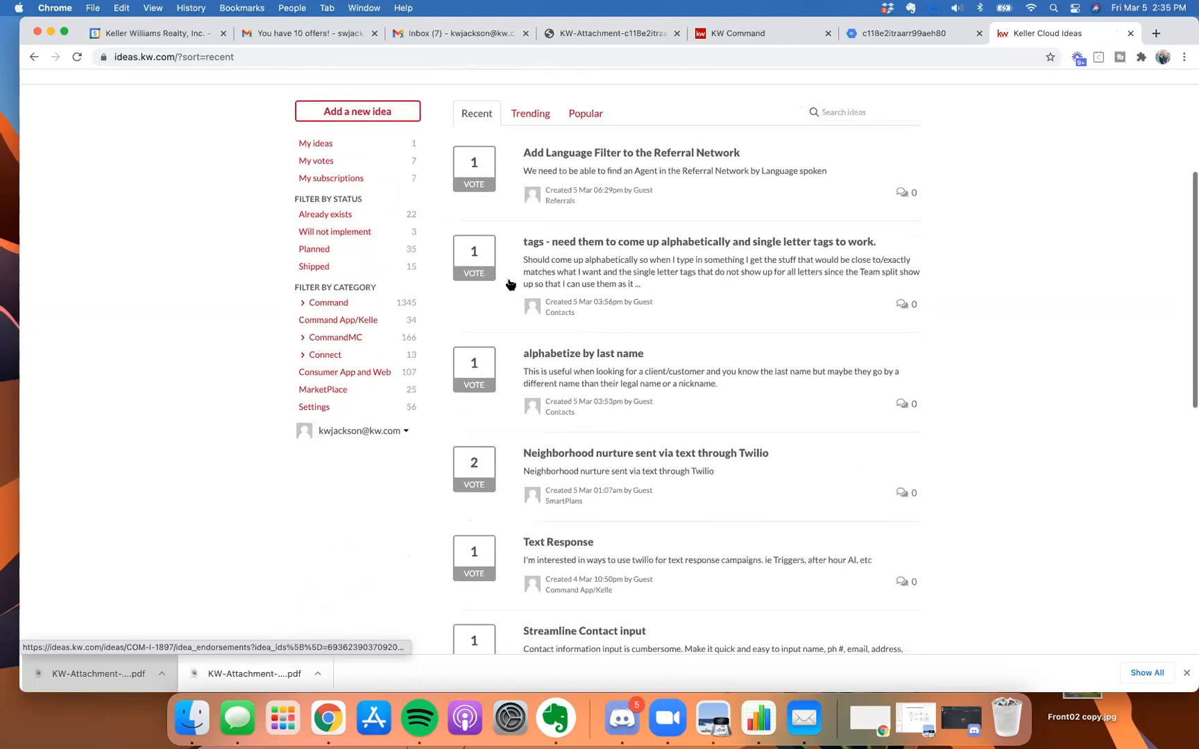
{"action": "left_click", "coordinate": [475, 170]}
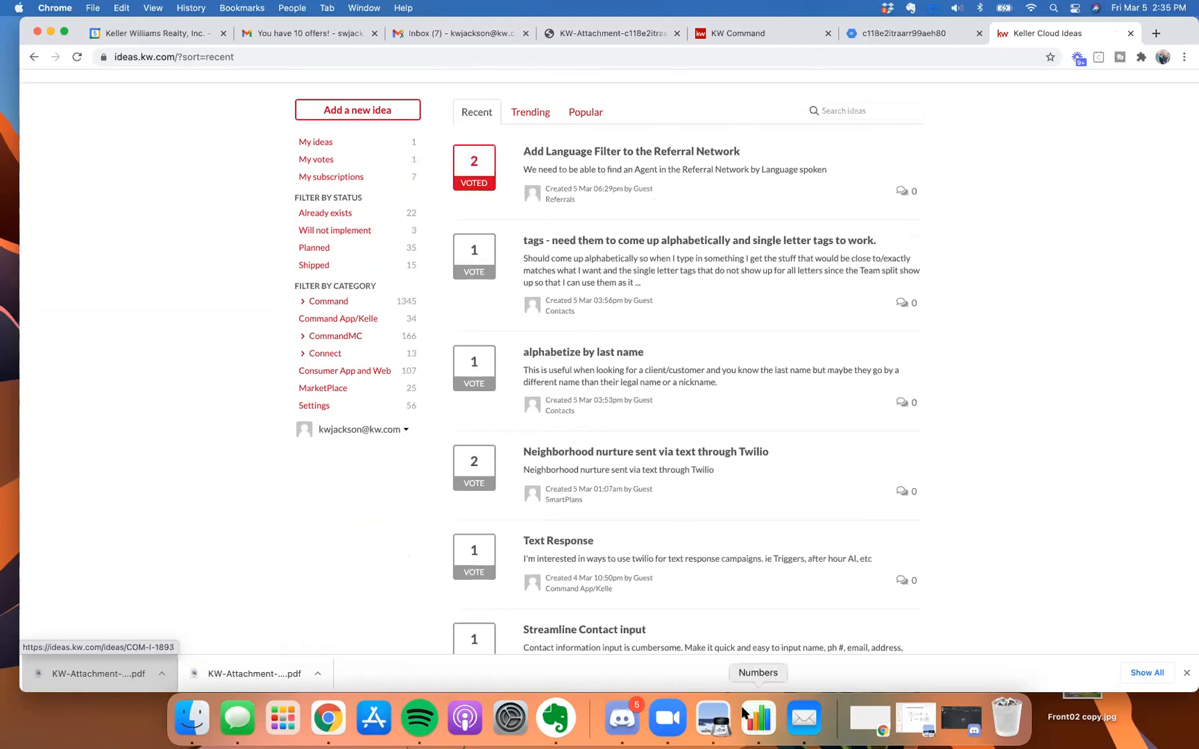